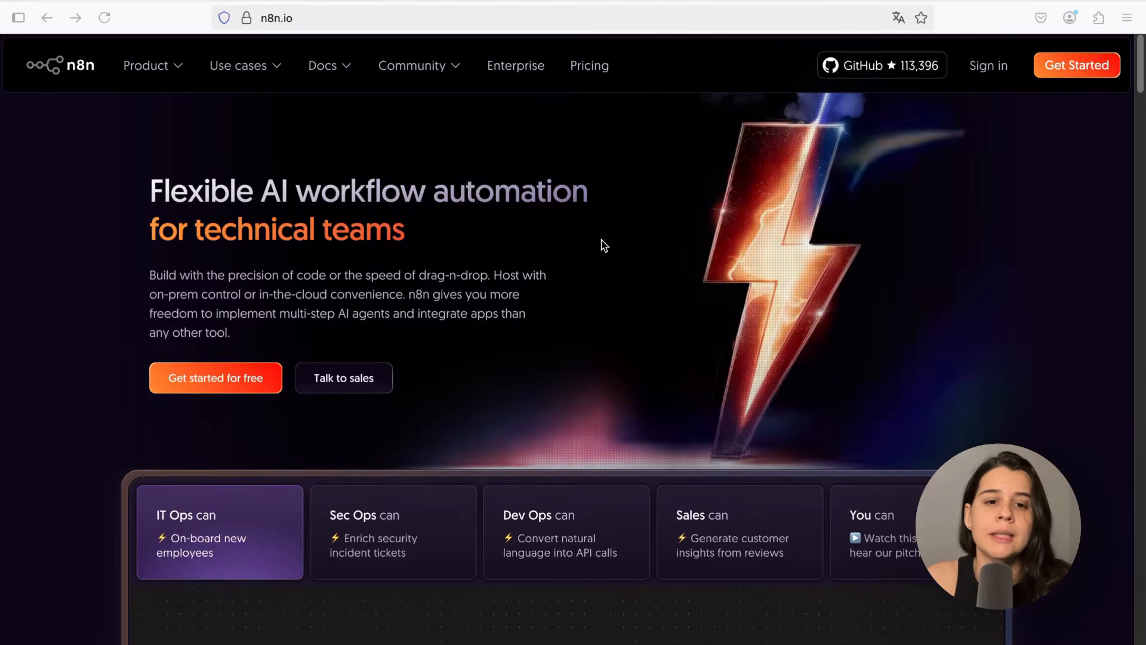
Open the n8n pricing page and scroll to the plan cards
{"action": "left_click", "coordinate": [576, 70]}
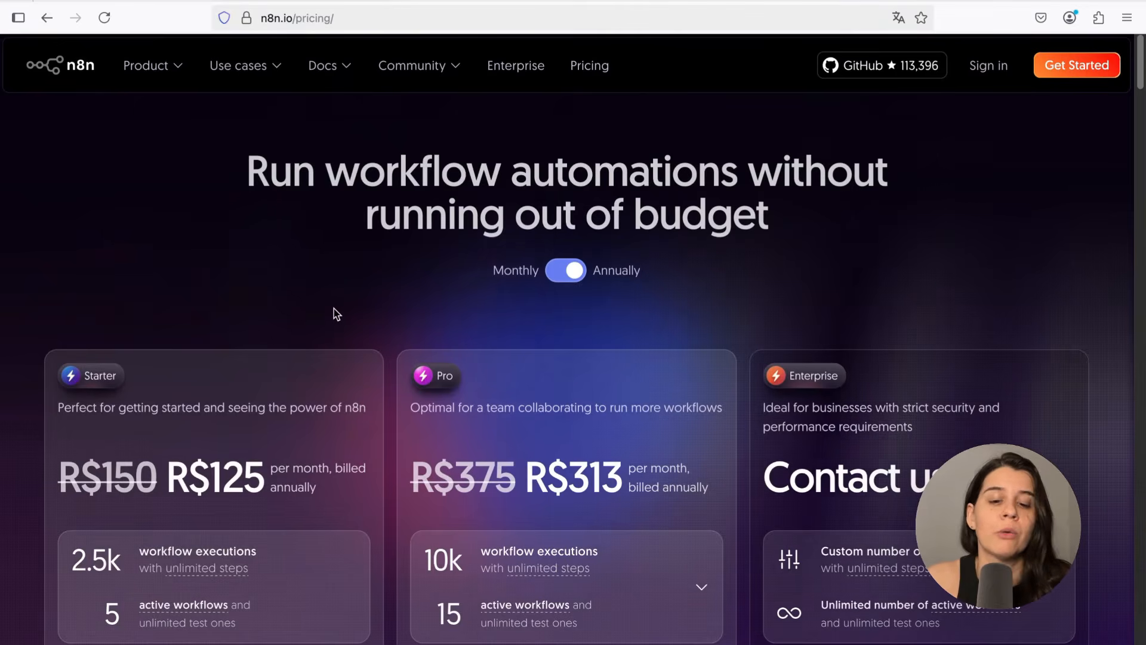
{"action": "scroll", "coordinate": [335, 307], "scroll_direction": "down", "scroll_amount": 3}
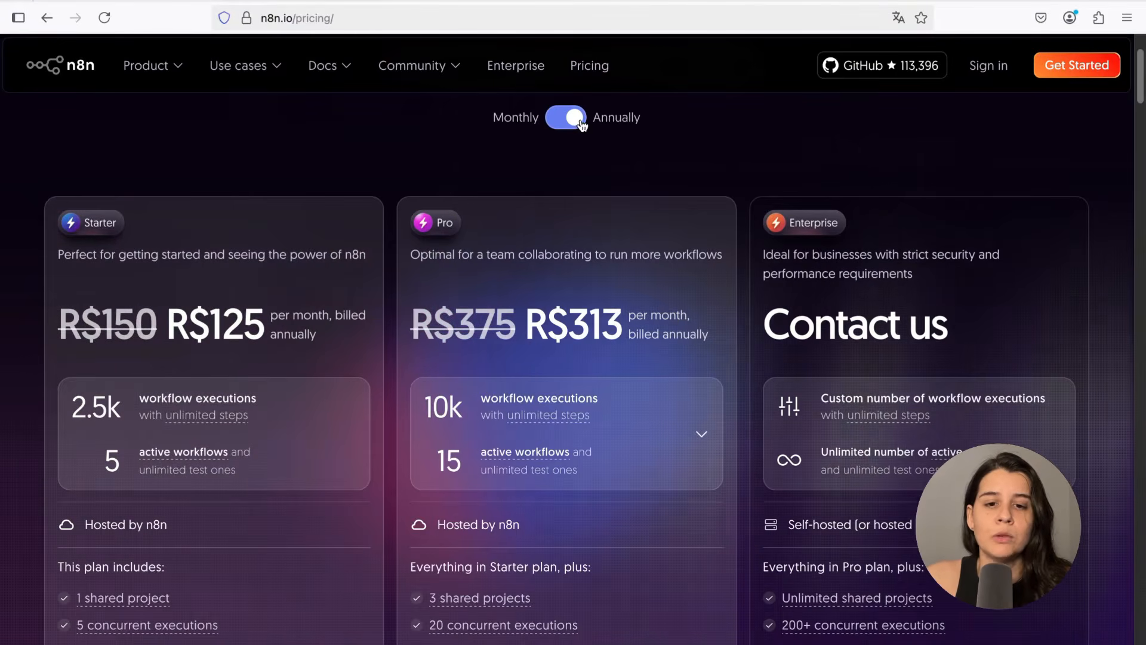
Highlight the Starter plan's annual price to point it out
{"action": "left_click_drag", "start_coordinate": [209, 325], "coordinate": [256, 318]}
{"action": "left_click", "coordinate": [150, 336]}
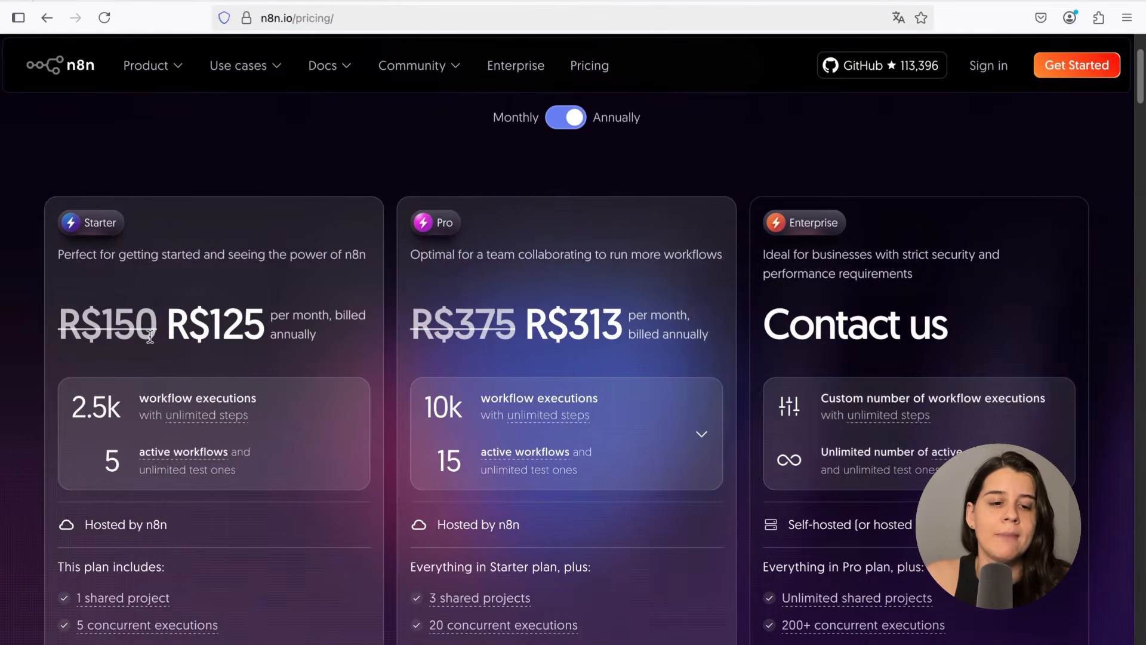
{"action": "left_click_drag", "start_coordinate": [186, 316], "coordinate": [258, 314]}
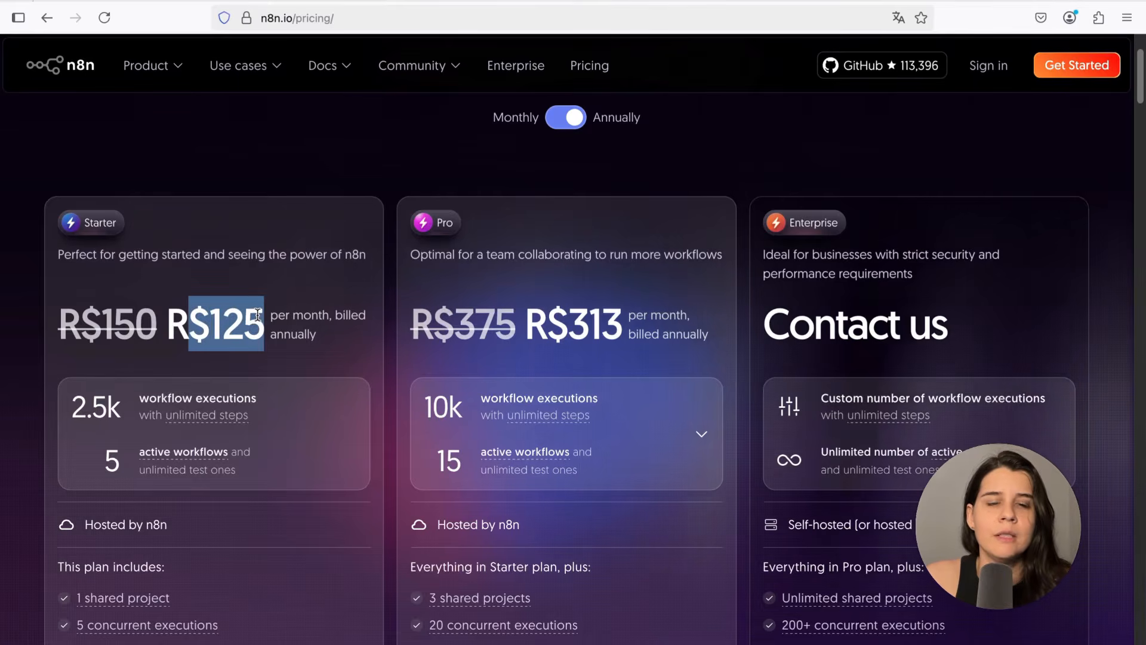
Switch the pricing to monthly billing and highlight the Starter price and its workflow executions
{"action": "left_click", "coordinate": [573, 130]}
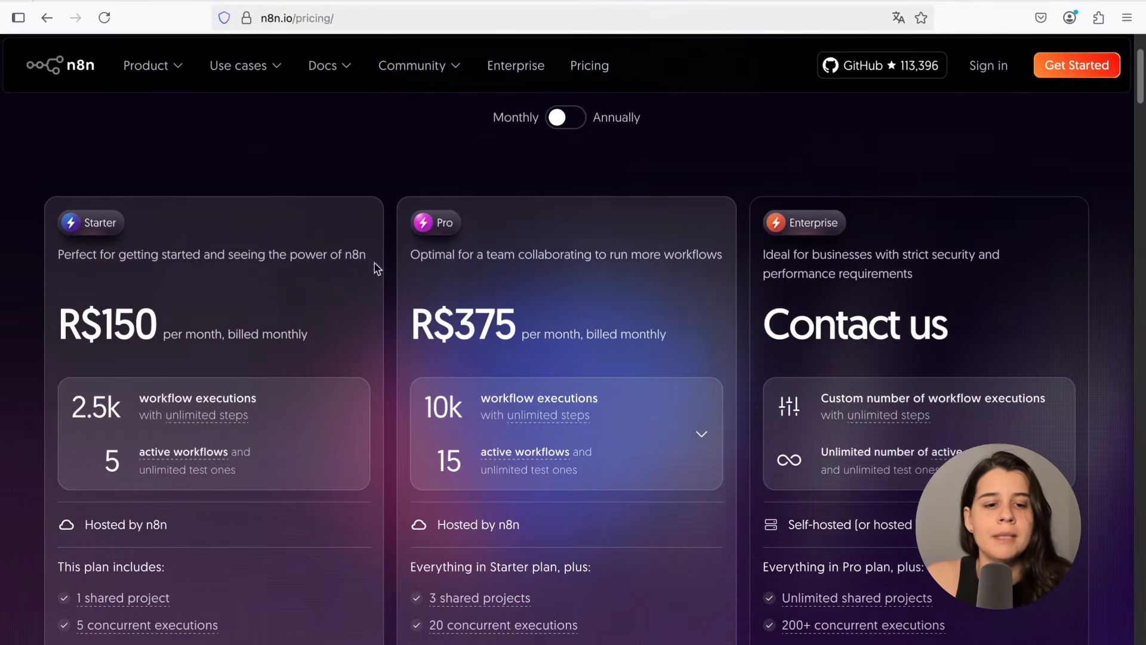
{"action": "left_click_drag", "start_coordinate": [58, 322], "coordinate": [114, 323]}
{"action": "left_click", "coordinate": [179, 327]}
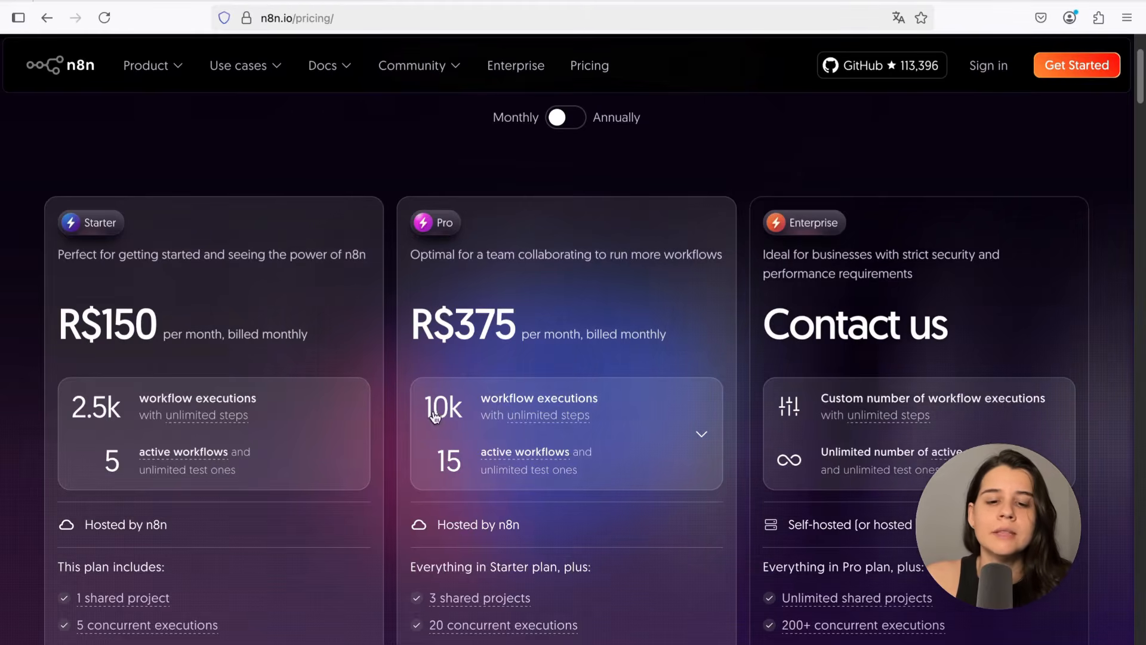
{"action": "left_click_drag", "start_coordinate": [140, 400], "coordinate": [238, 400]}
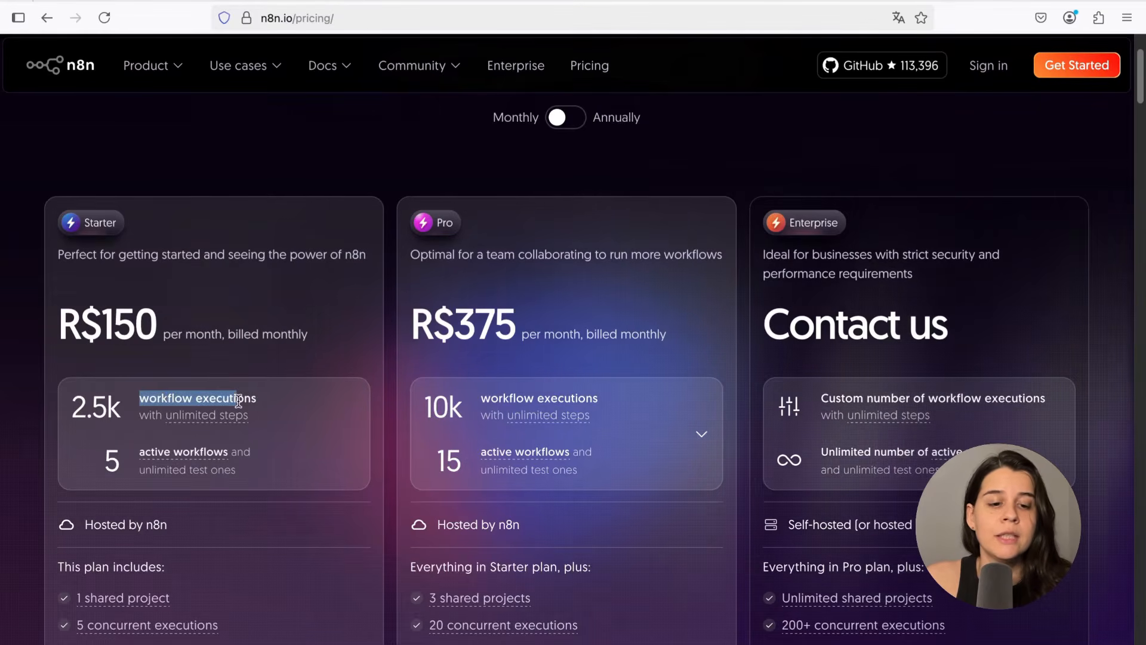
{"action": "left_click", "coordinate": [239, 400]}
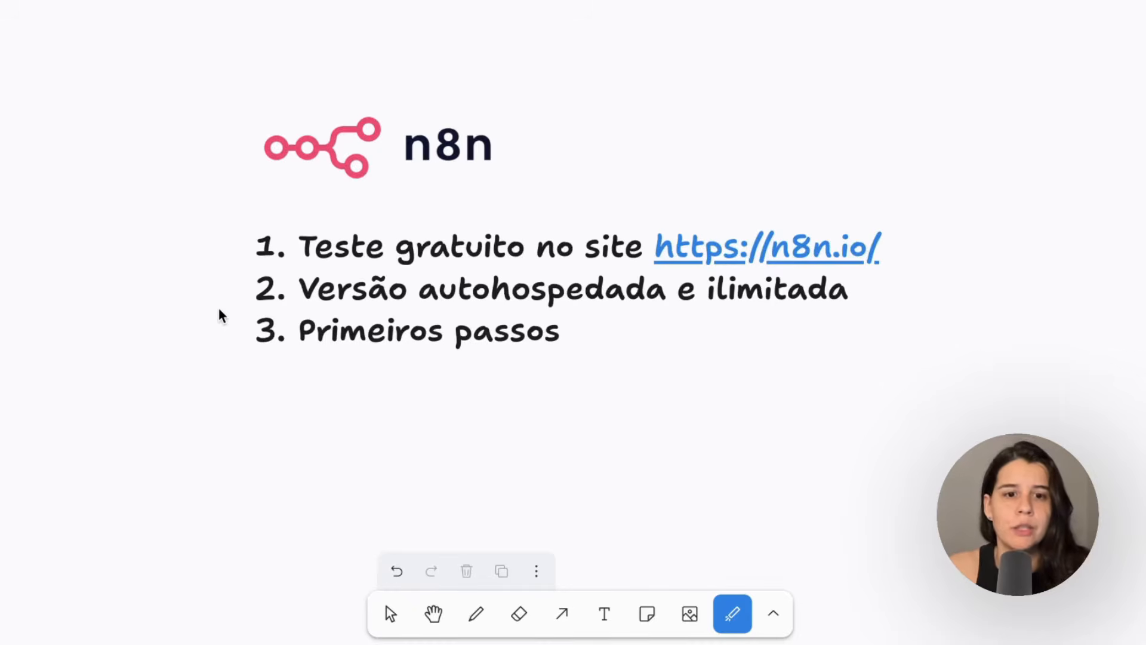
{"action": "left_click_drag", "start_coordinate": [665, 305], "coordinate": [368, 305]}
{"action": "left_click_drag", "start_coordinate": [862, 294], "coordinate": [659, 302]}
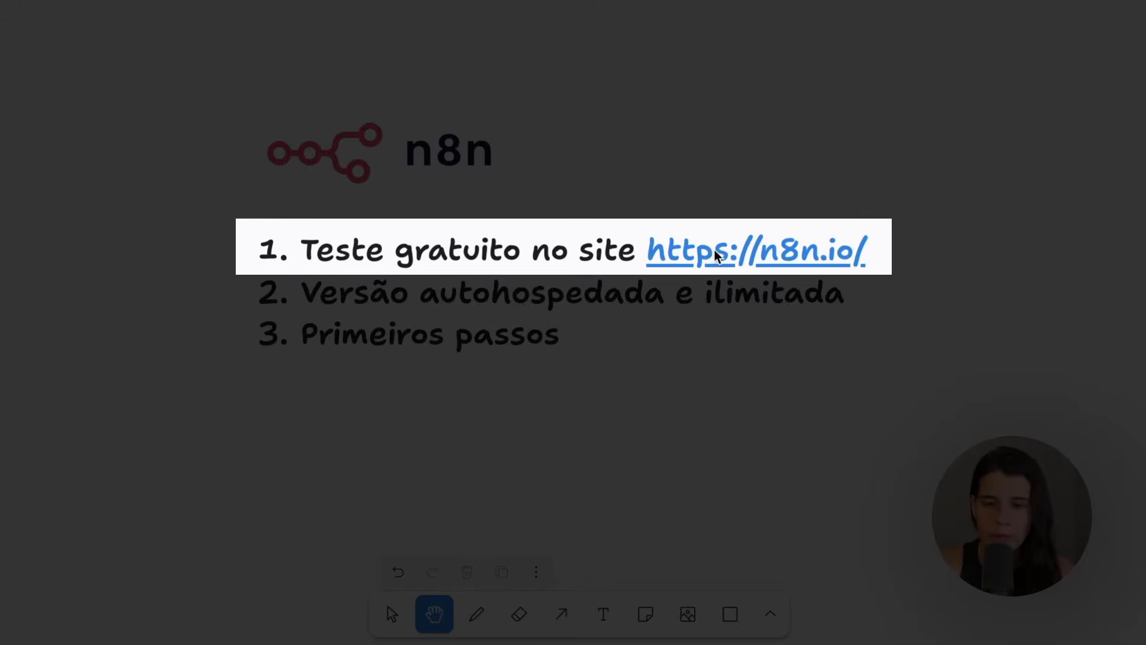
Open the n8n.io link from the slide and start the Get Started sign-up
{"action": "left_click", "coordinate": [740, 262]}
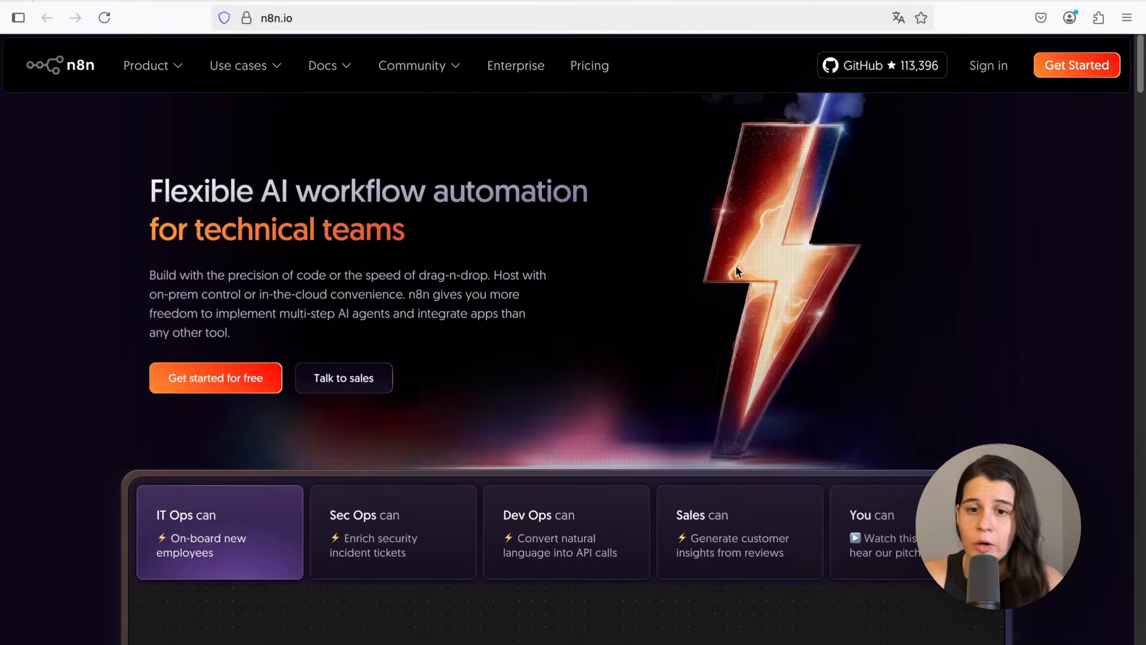
{"action": "left_click", "coordinate": [1072, 74]}
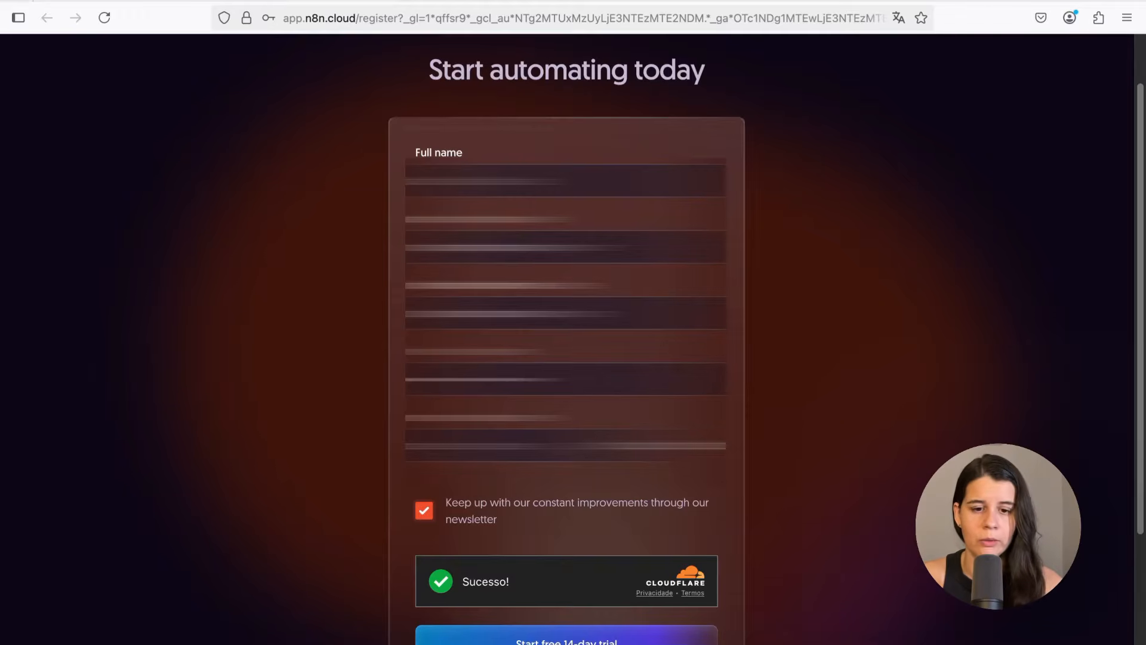
Submit the registration form to start the free 14-day trial
{"action": "scroll", "coordinate": [519, 624], "scroll_direction": "down", "scroll_amount": 1}
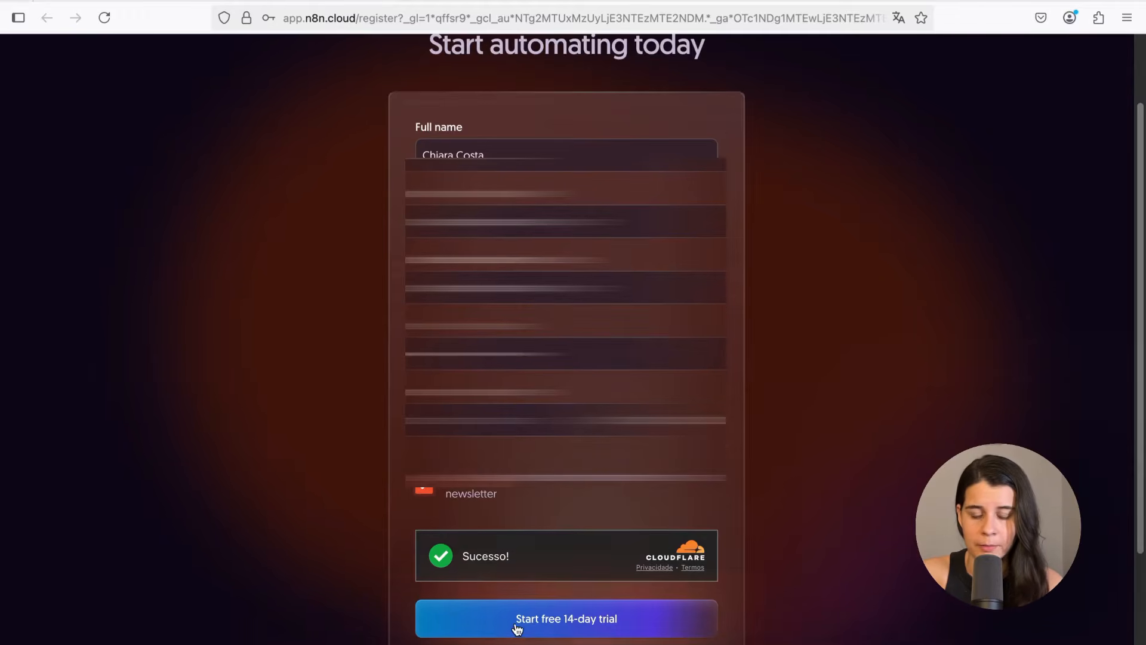
{"action": "left_click", "coordinate": [555, 624]}
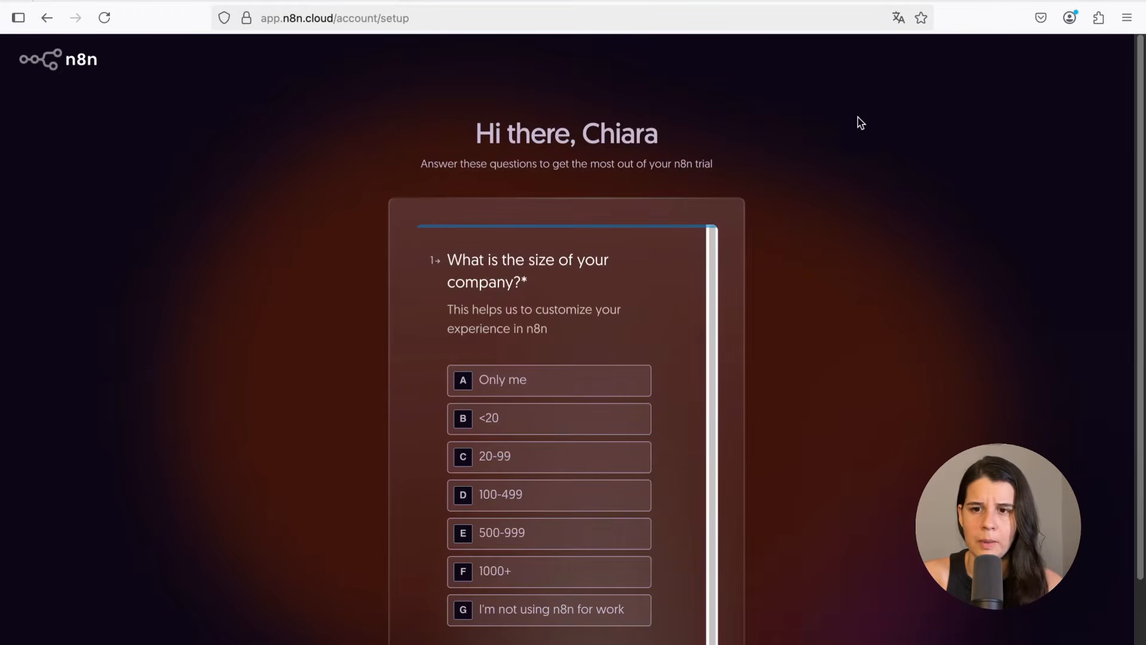
Translate the account setup page from English into Portuguese
{"action": "left_click", "coordinate": [896, 18]}
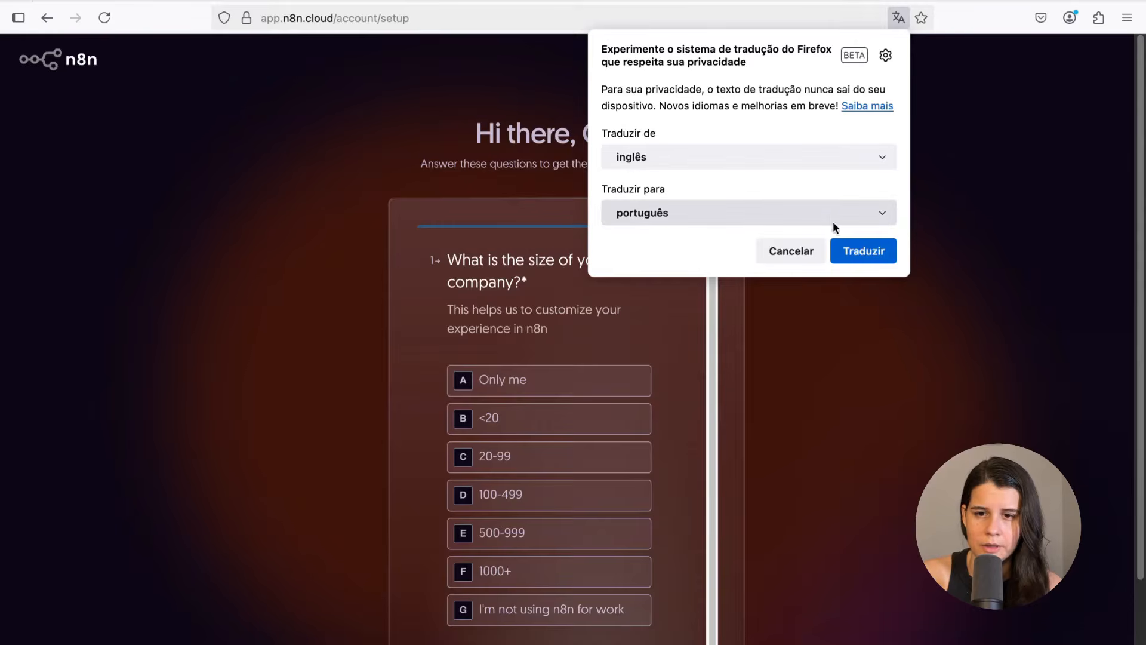
{"action": "left_click", "coordinate": [839, 246]}
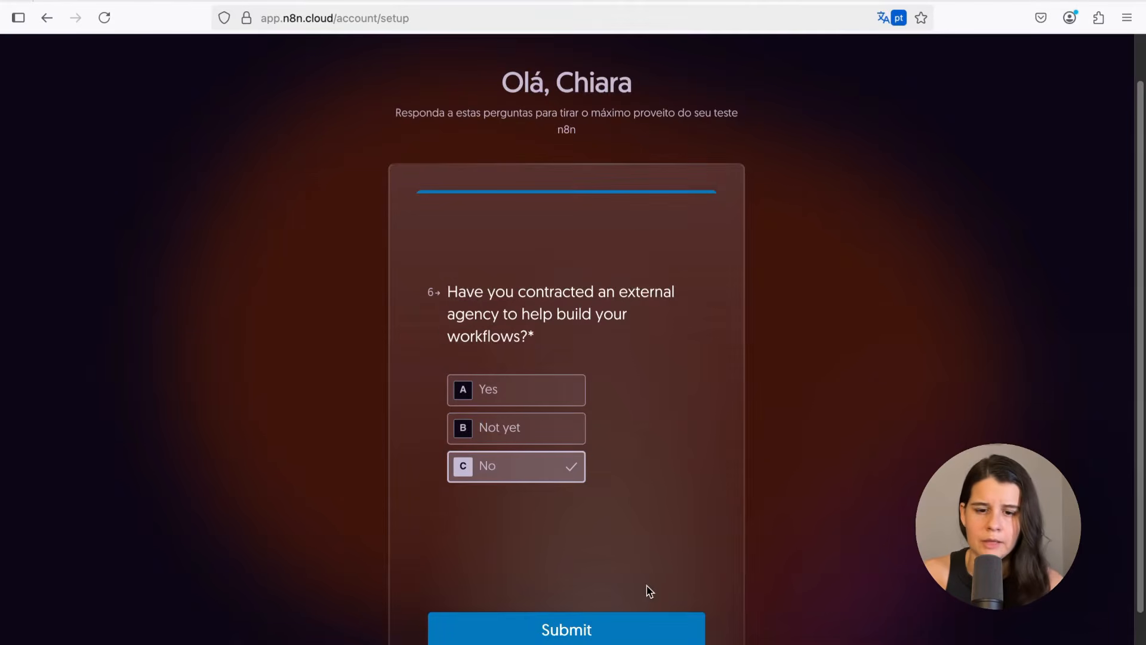
Submit the onboarding questionnaire and skip inviting teammates
{"action": "left_click", "coordinate": [547, 626]}
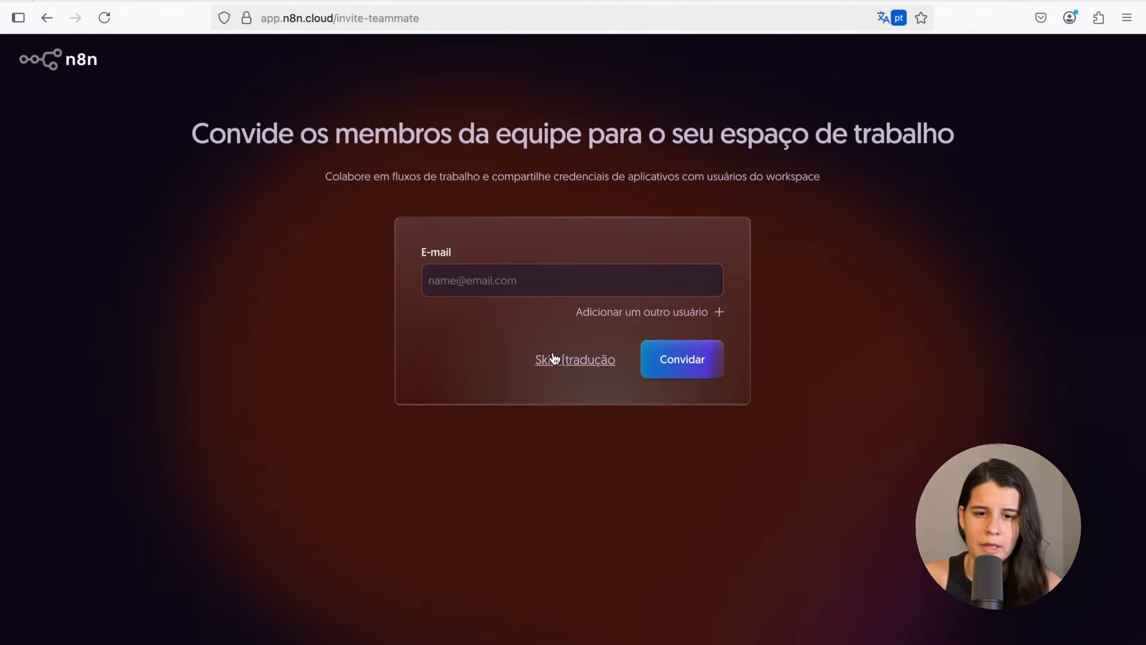
{"action": "left_click", "coordinate": [550, 358]}
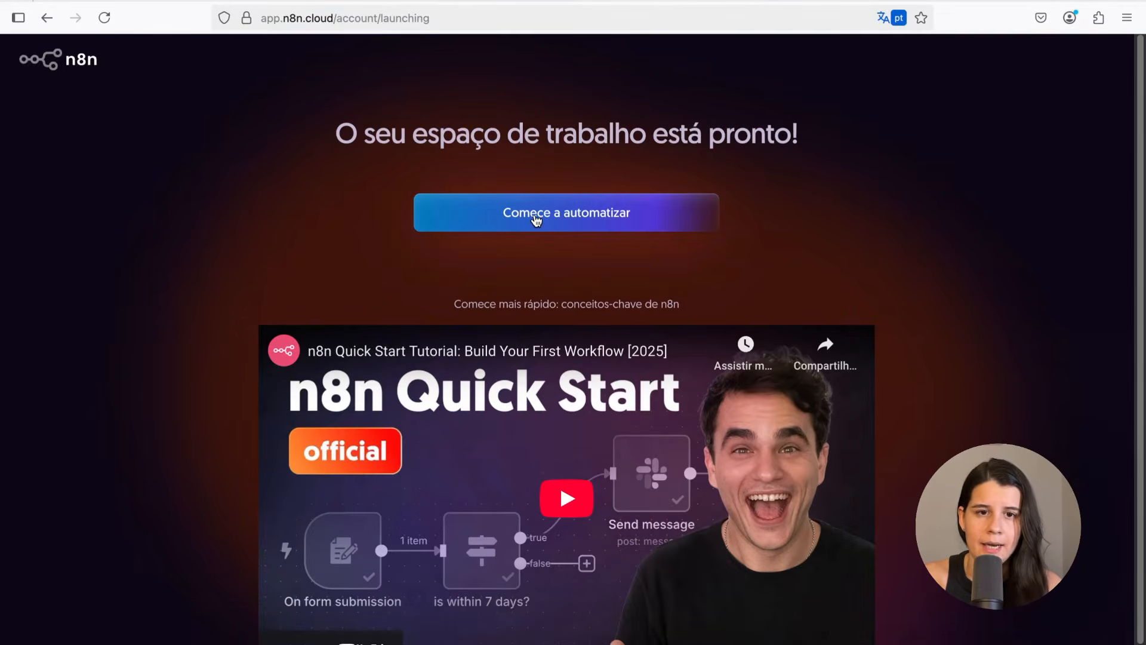
Start automating to open the new n8n workspace overview
{"action": "left_click", "coordinate": [536, 220]}
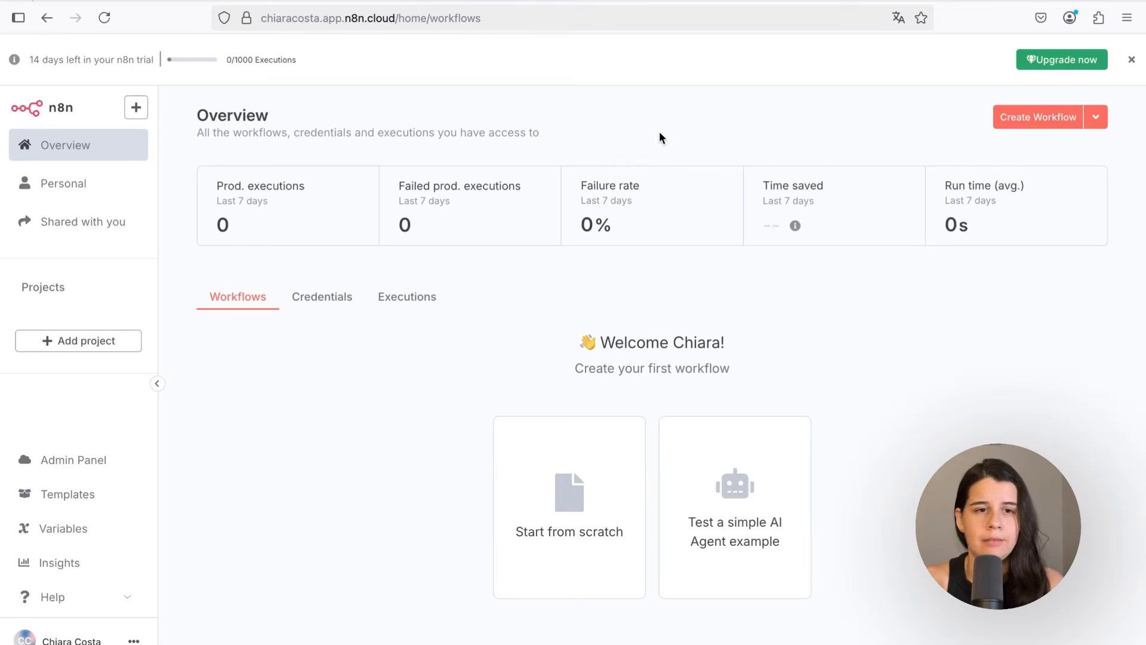
{"action": "left_click_drag", "start_coordinate": [62, 61], "coordinate": [72, 63]}
{"action": "left_click", "coordinate": [73, 63]}
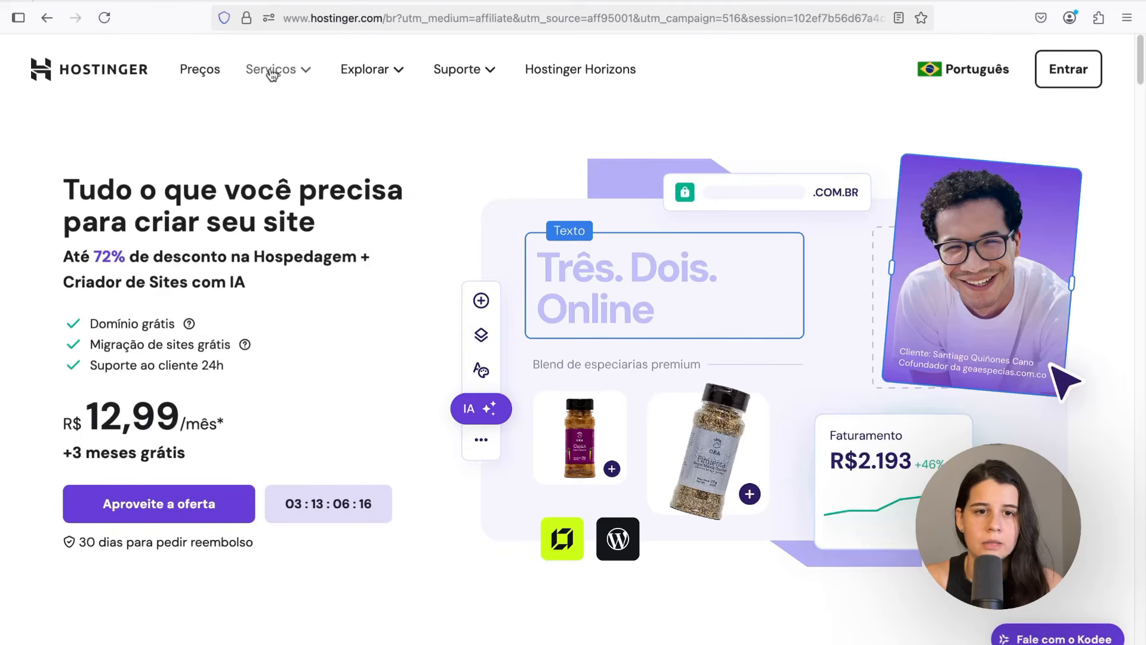
Open Hostinger's n8n VPS server offering from the services menu
{"action": "left_click", "coordinate": [283, 72]}
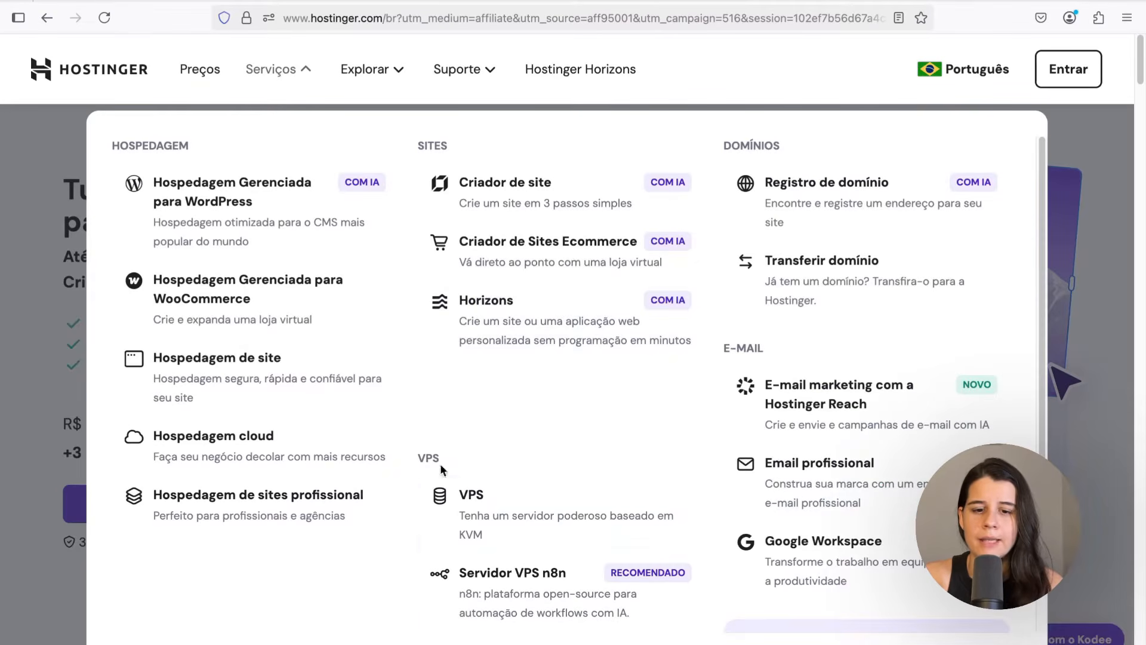
{"action": "left_click", "coordinate": [533, 607]}
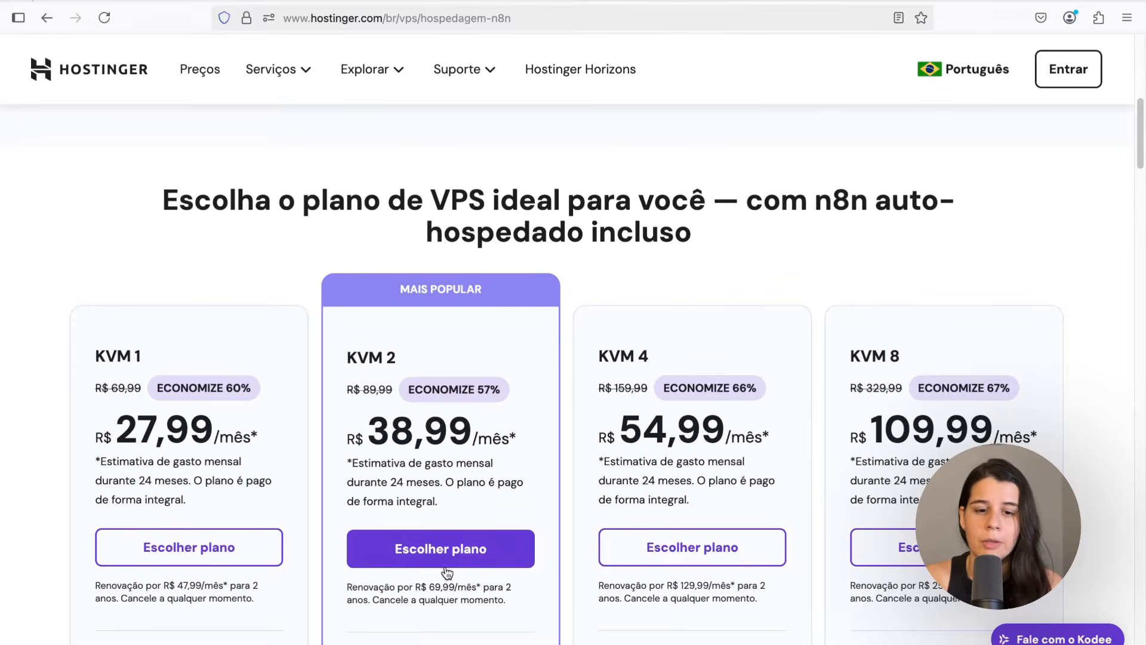
Choose the KVM 2 plan and keep the 24-month period in the cart
{"action": "left_click", "coordinate": [404, 558]}
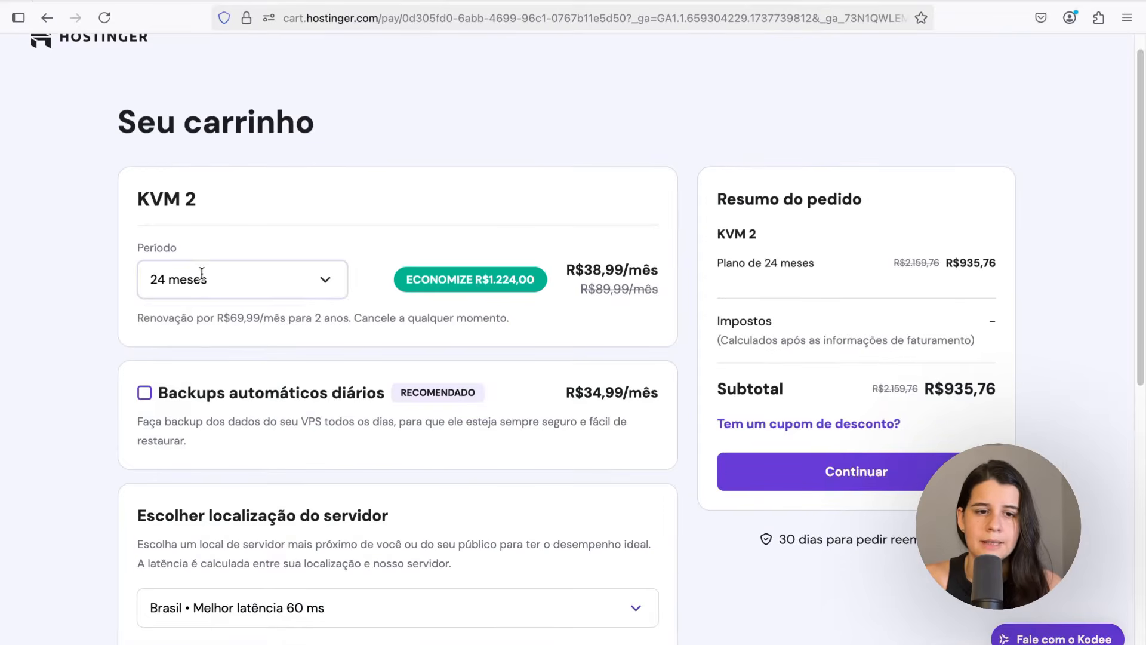
{"action": "left_click", "coordinate": [203, 279]}
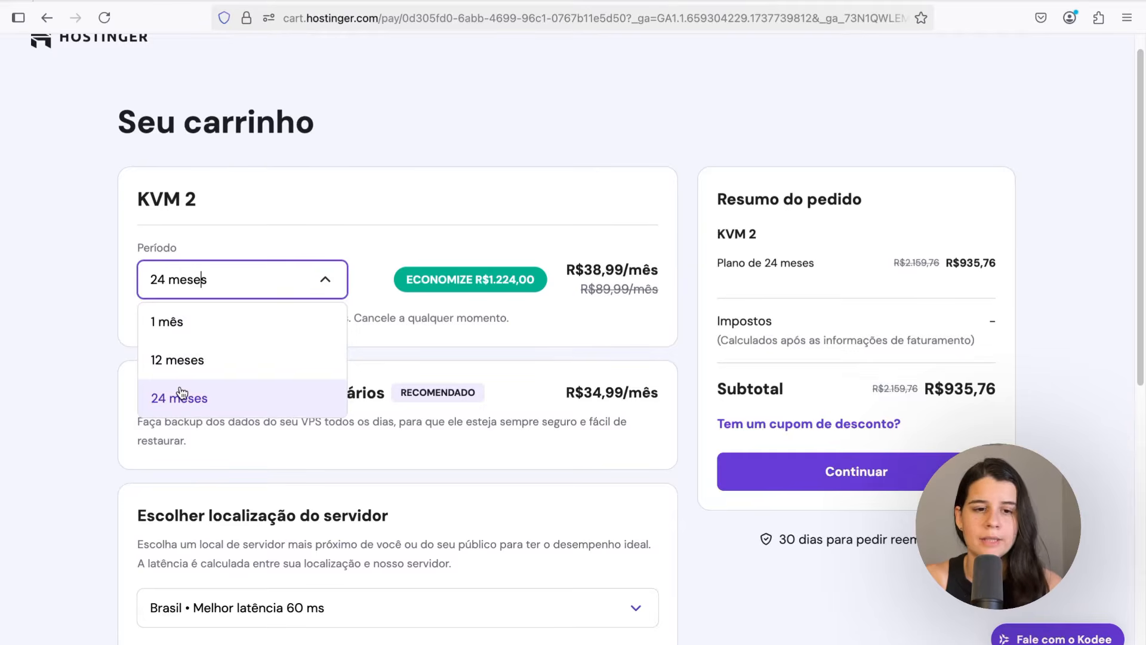
{"action": "left_click", "coordinate": [167, 411]}
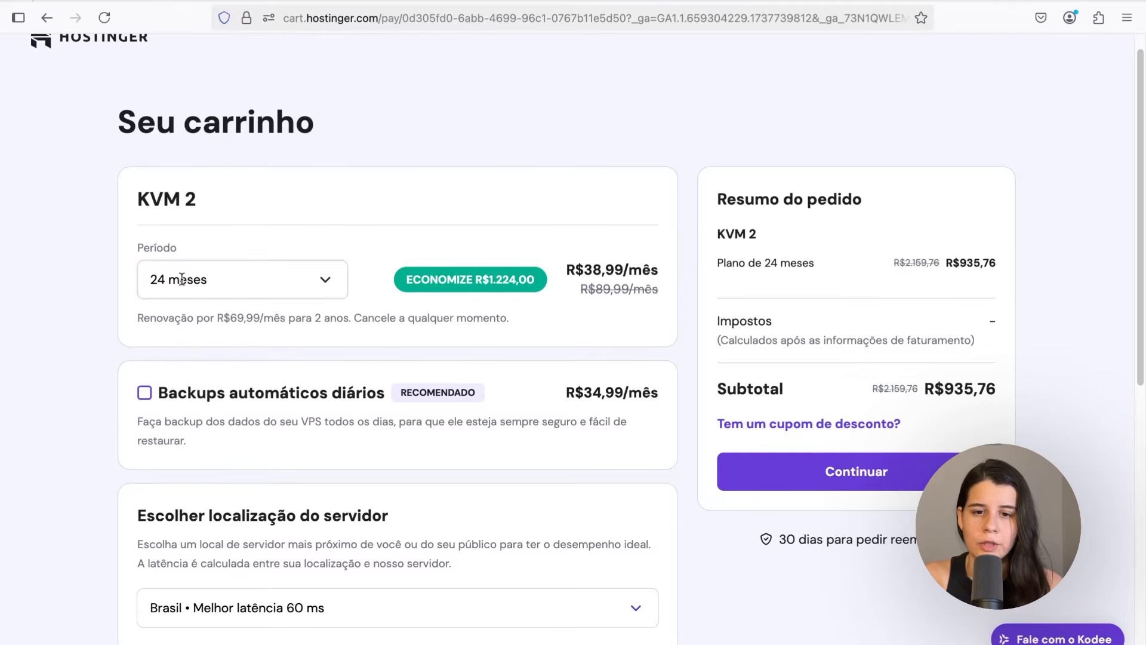
Apply the discount coupon PNP to the order
{"action": "left_click", "coordinate": [779, 424]}
{"action": "left_click", "coordinate": [766, 477]}
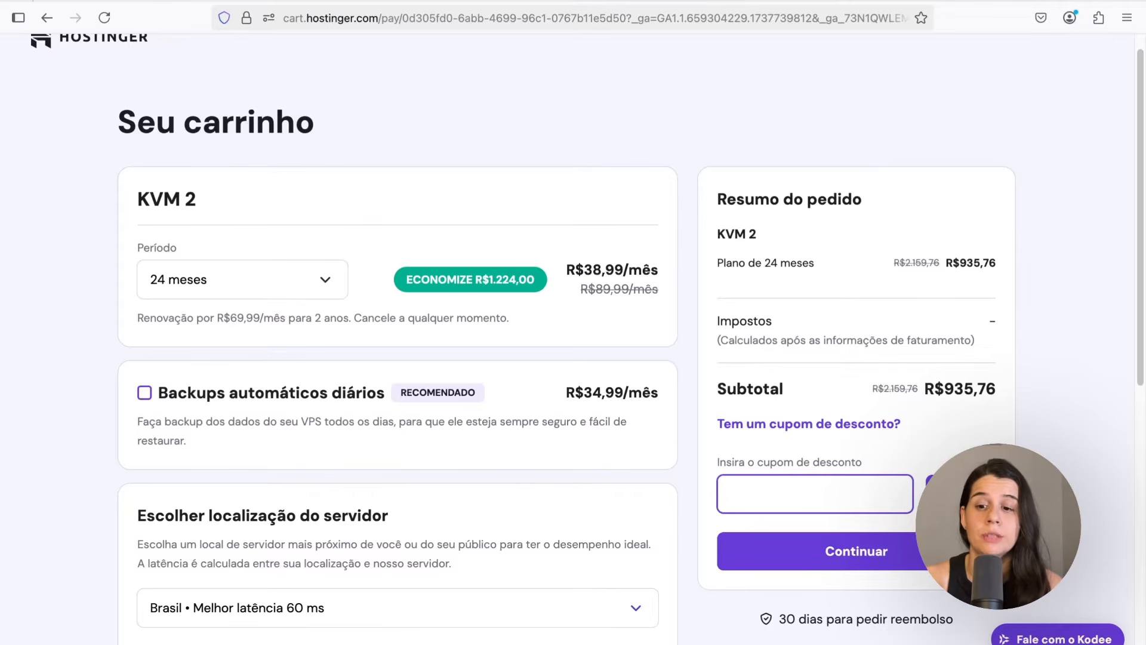
{"action": "type", "text": "PNP"}
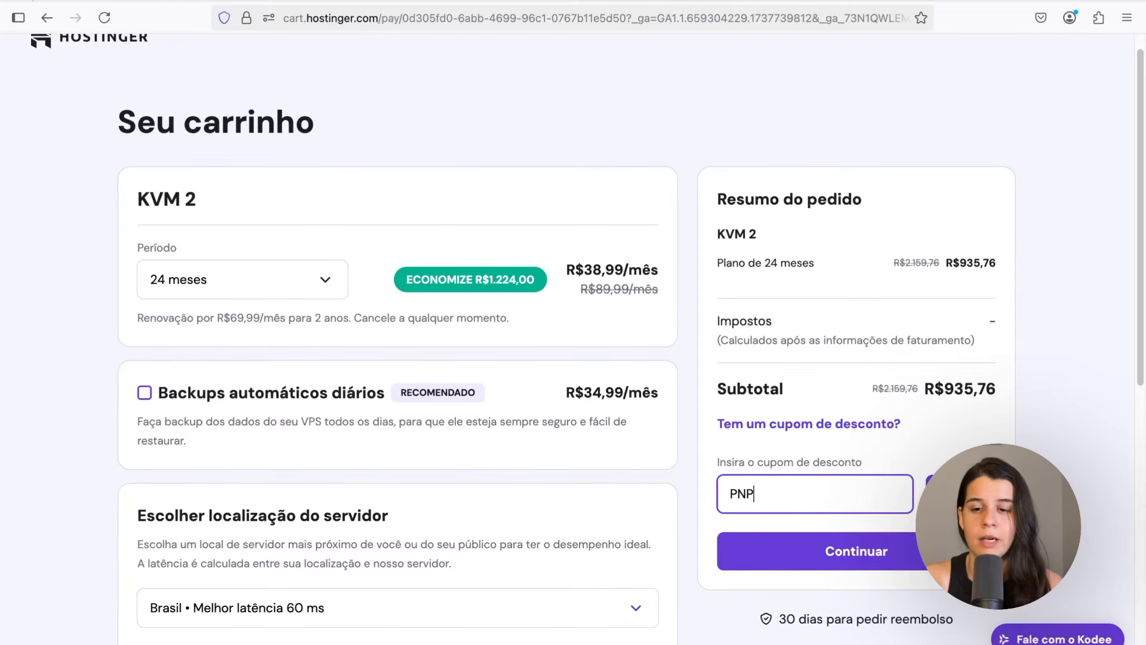
{"action": "key", "text": "Return"}
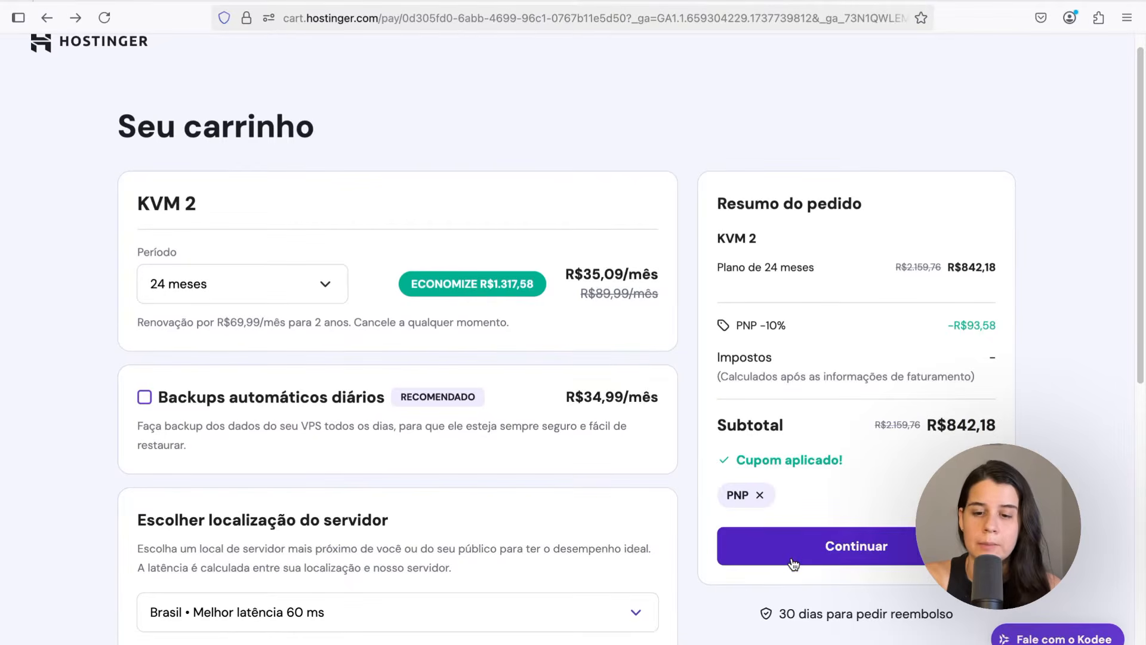
Continue the checkout setup, keeping the free Monarx malware detector enabled
{"action": "left_click", "coordinate": [820, 544]}
{"action": "left_click", "coordinate": [256, 415]}
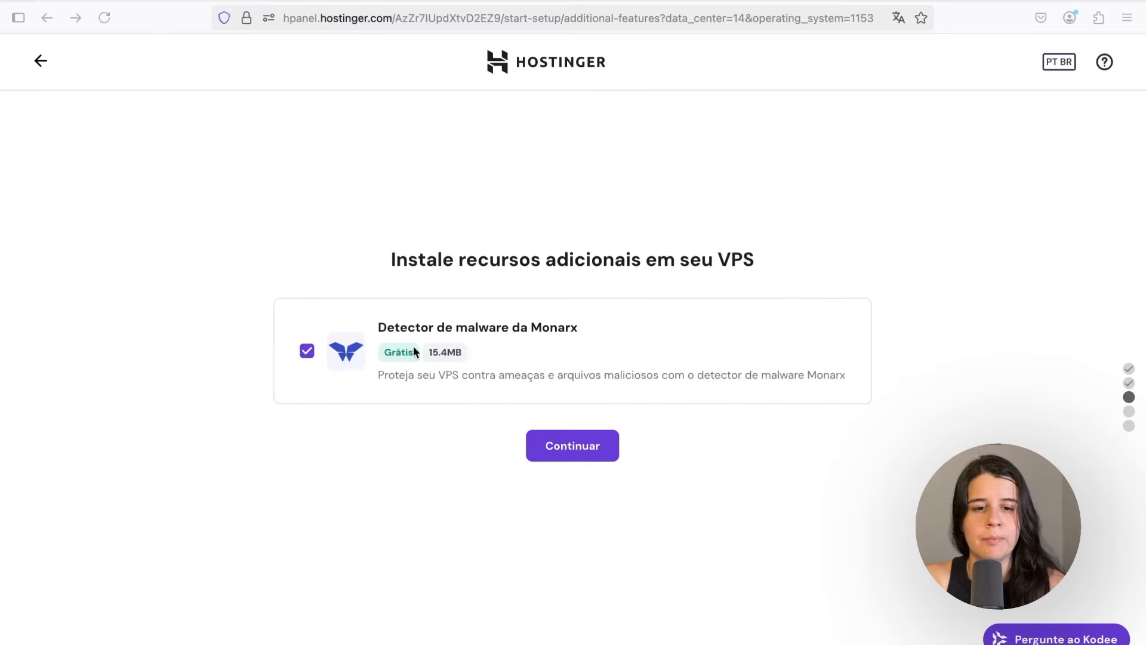
{"action": "left_click", "coordinate": [571, 459]}
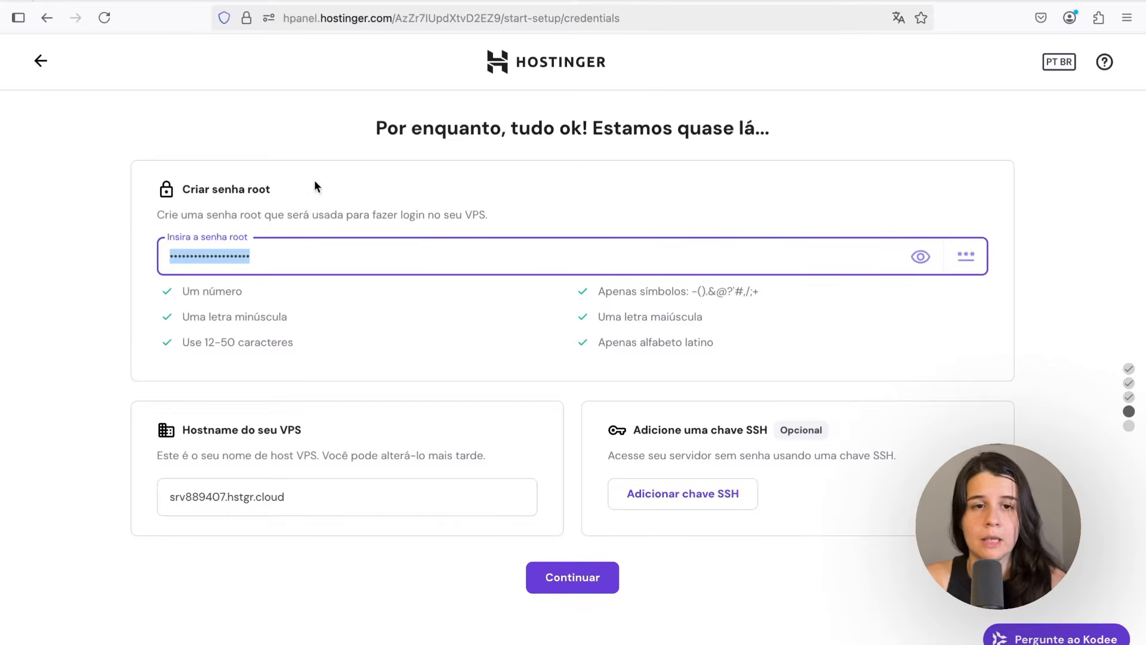
Continue past the root password and default VPS hostname settings
{"action": "left_click", "coordinate": [167, 174]}
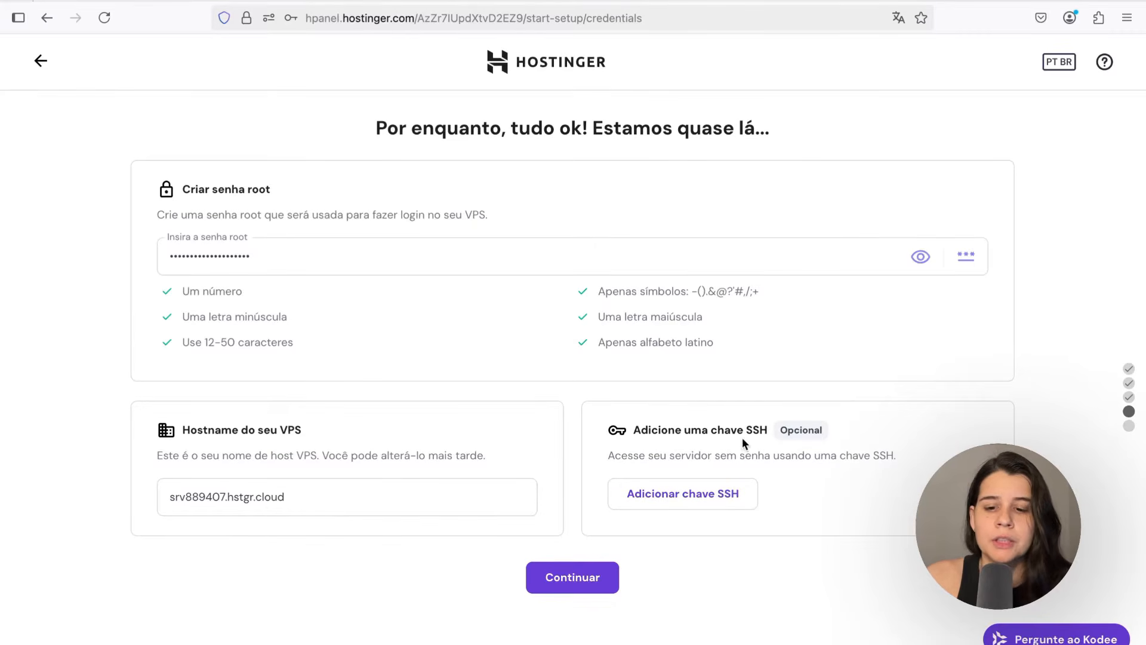
{"action": "left_click", "coordinate": [591, 577]}
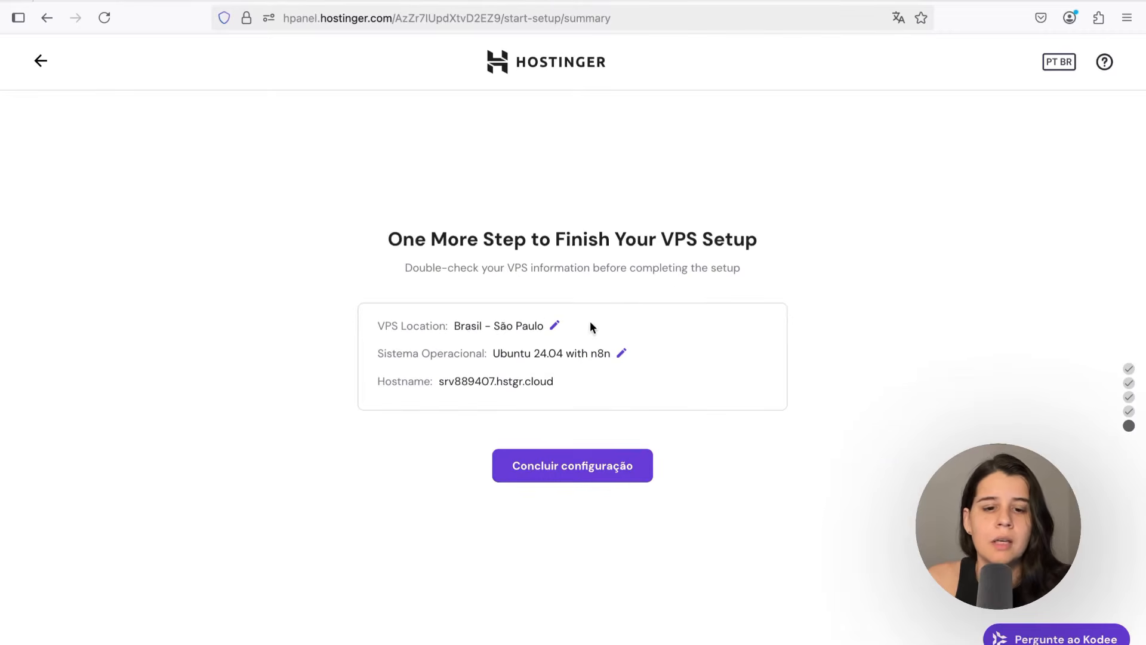
Change the VPS server location to Estados Unidos and save it
{"action": "left_click", "coordinate": [556, 328]}
{"action": "scroll", "coordinate": [445, 537], "scroll_direction": "down", "scroll_amount": 3}
{"action": "left_click", "coordinate": [454, 448]}
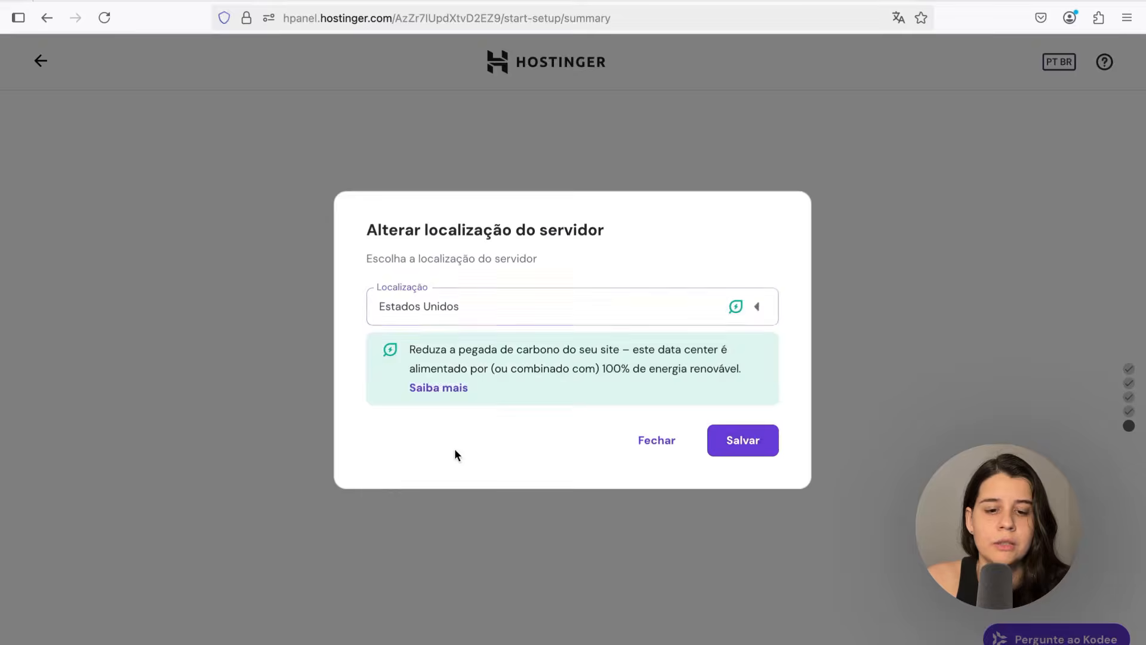
{"action": "left_click", "coordinate": [744, 442]}
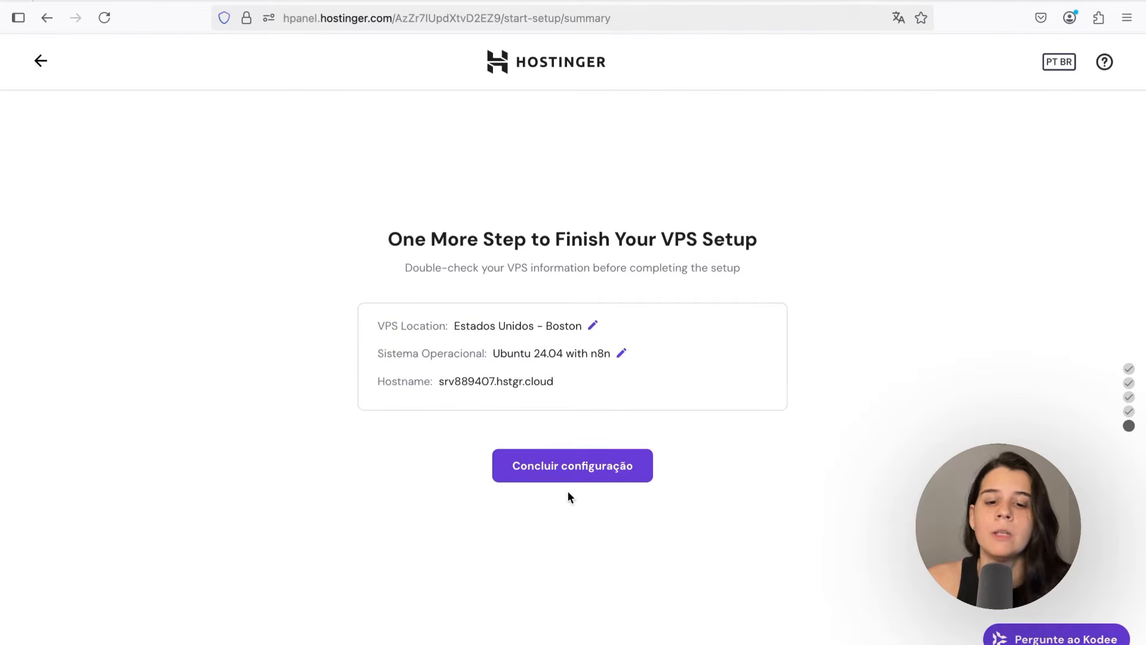
Complete the VPS configuration and copy the SSH access command
{"action": "left_click", "coordinate": [534, 477]}
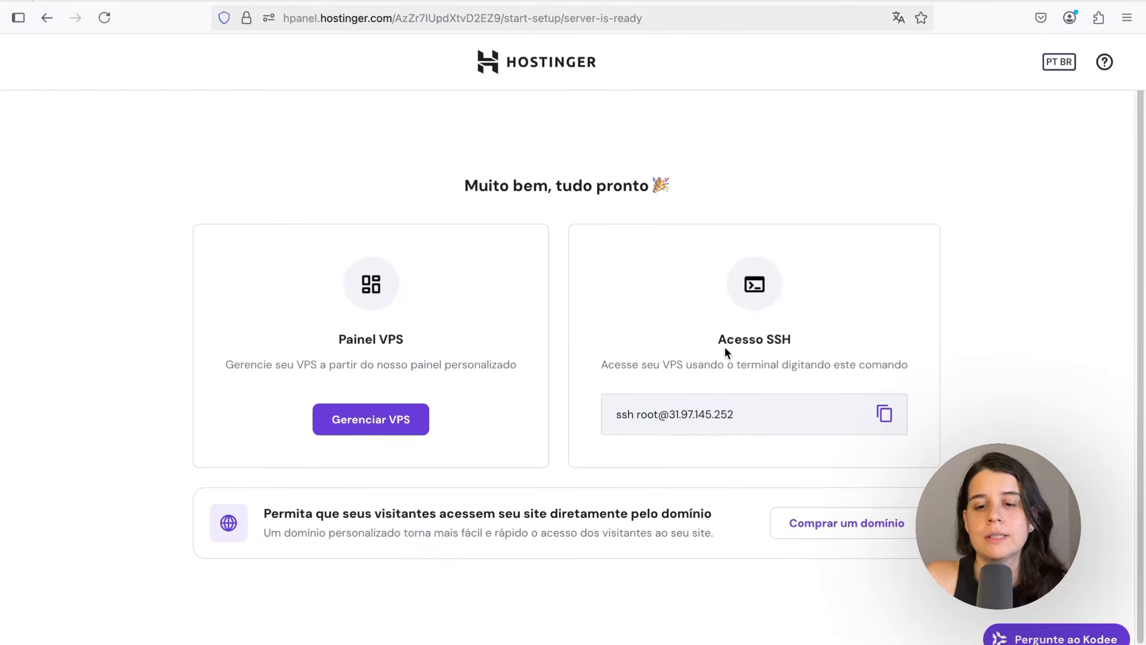
{"action": "left_click", "coordinate": [888, 416]}
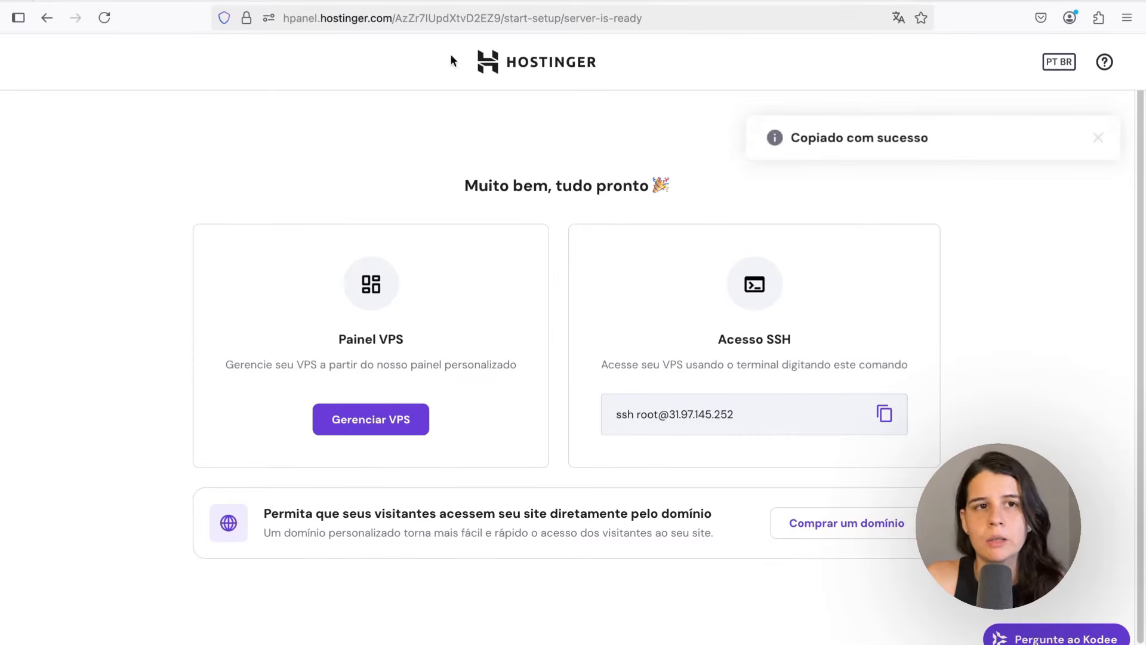
Open the VPS management panel and launch the installed n8n application
{"action": "left_click", "coordinate": [374, 420]}
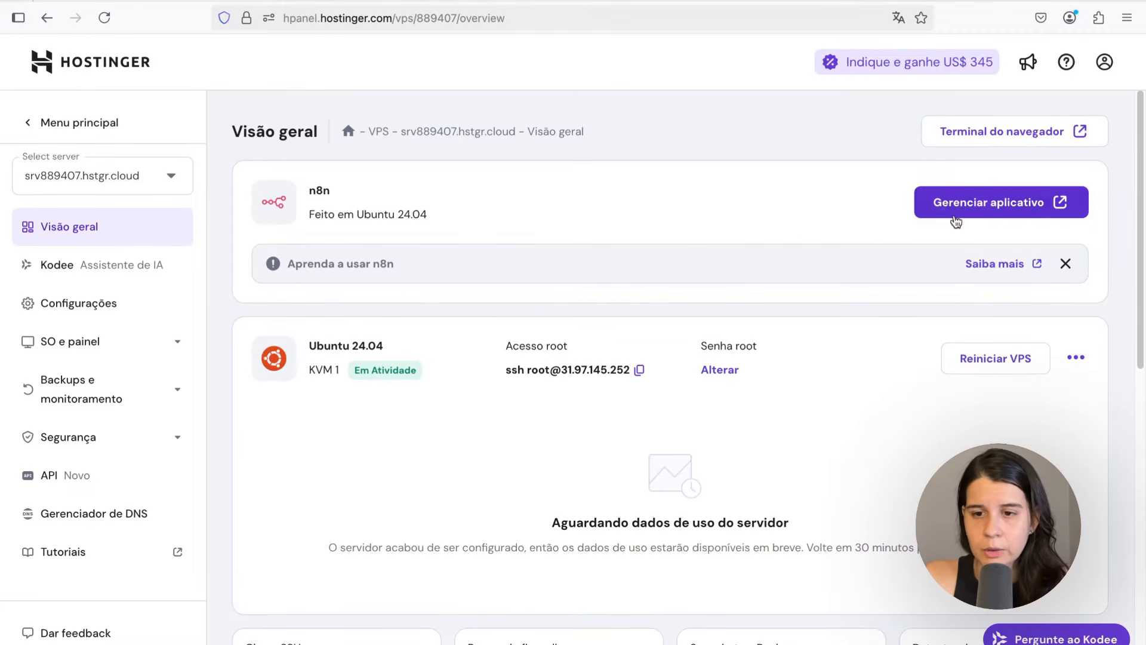
{"action": "left_click", "coordinate": [942, 203]}
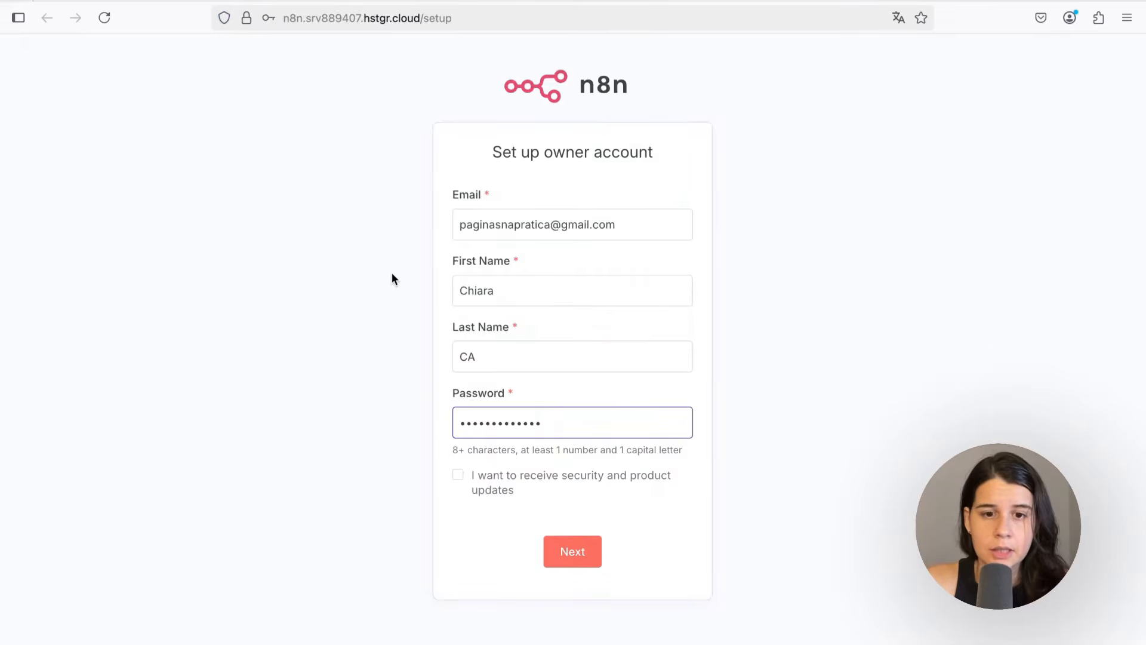
{"action": "left_click", "coordinate": [392, 278]}
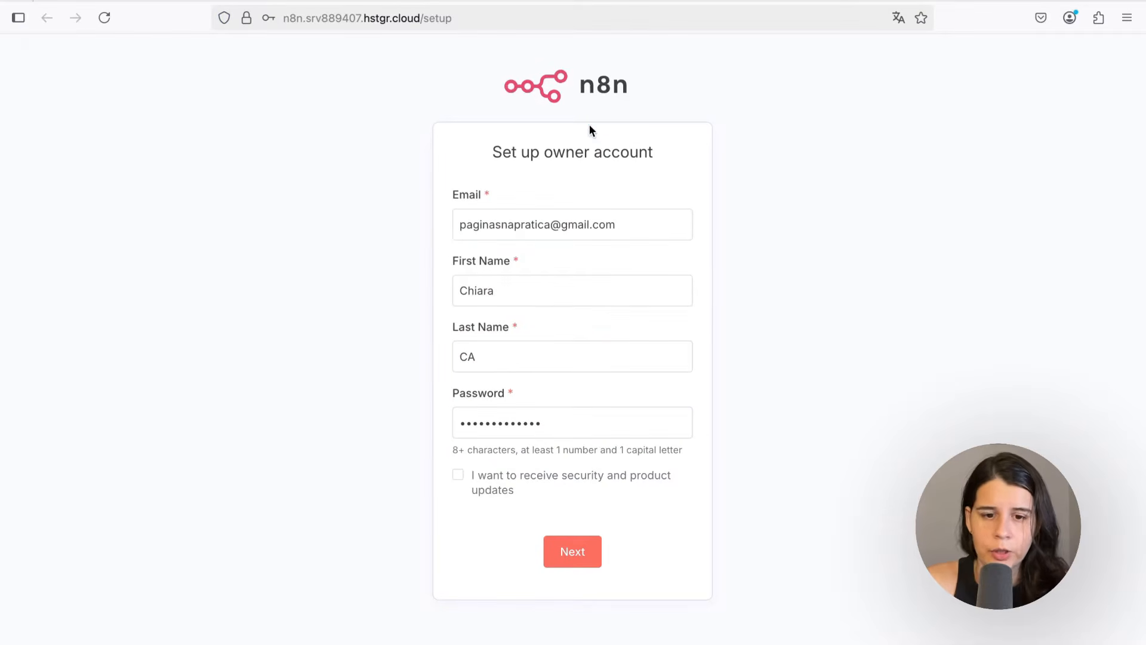
Opt in to security and product updates and submit the n8n owner account setup
{"action": "left_click", "coordinate": [458, 475]}
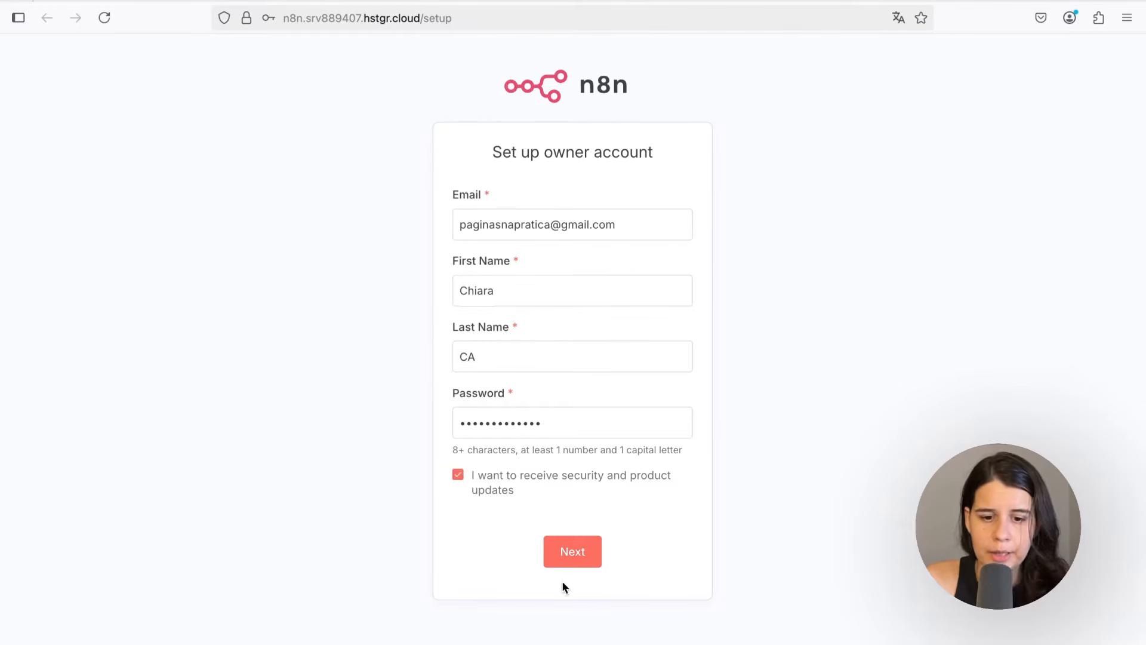
{"action": "left_click", "coordinate": [570, 552]}
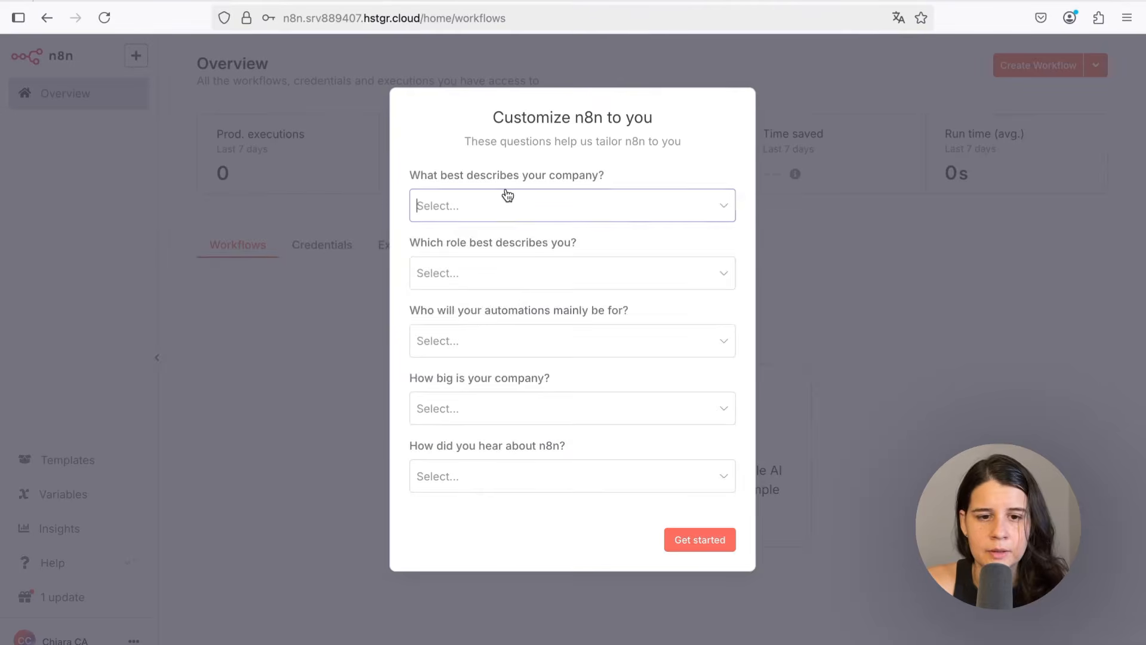
Answer the customization survey with Education, Business Owner, Myself, Less than 20 people and YouTube, then request the free license key
{"action": "left_click", "coordinate": [497, 210]}
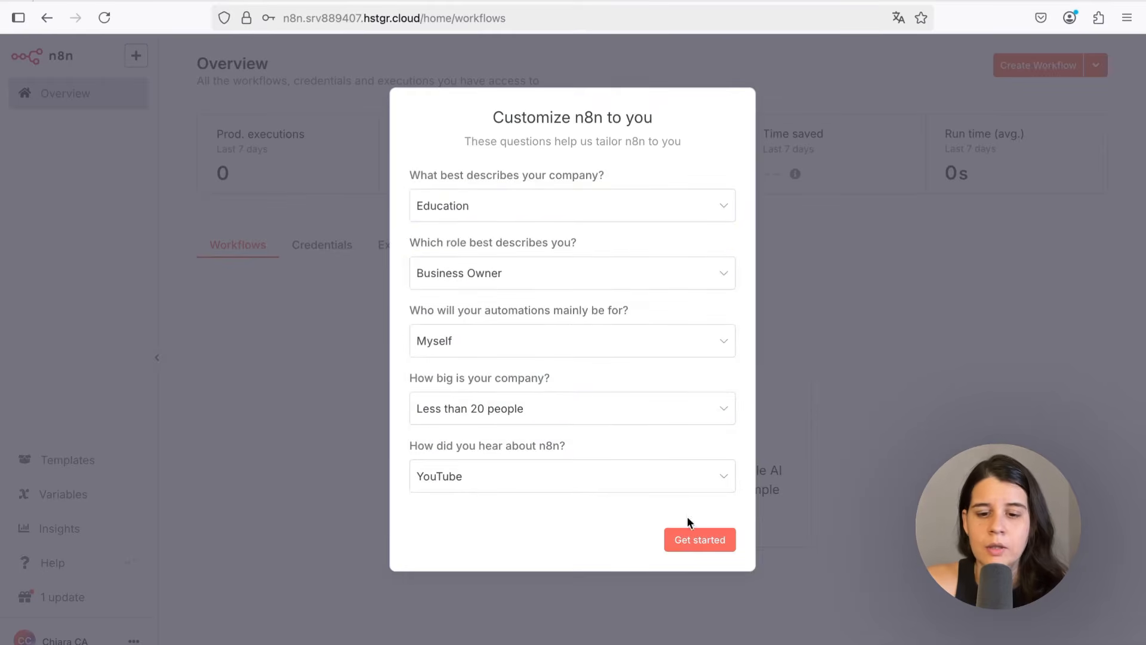
{"action": "left_click", "coordinate": [695, 546]}
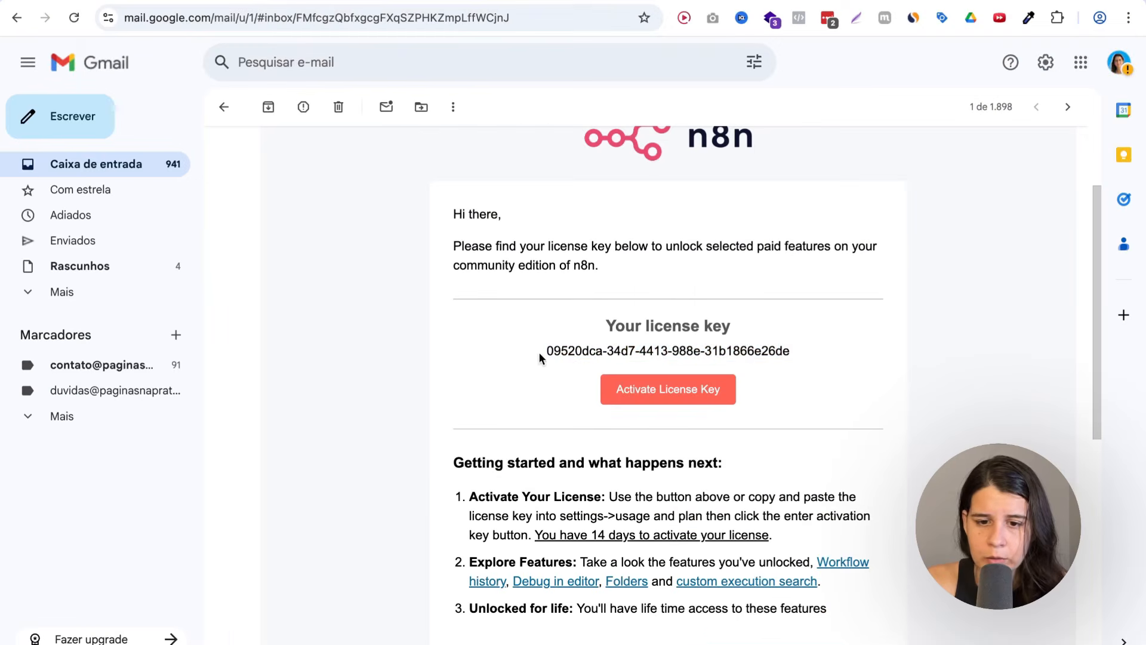
{"action": "left_click_drag", "start_coordinate": [539, 353], "coordinate": [803, 355]}
{"action": "key", "text": "ctrl+c"}
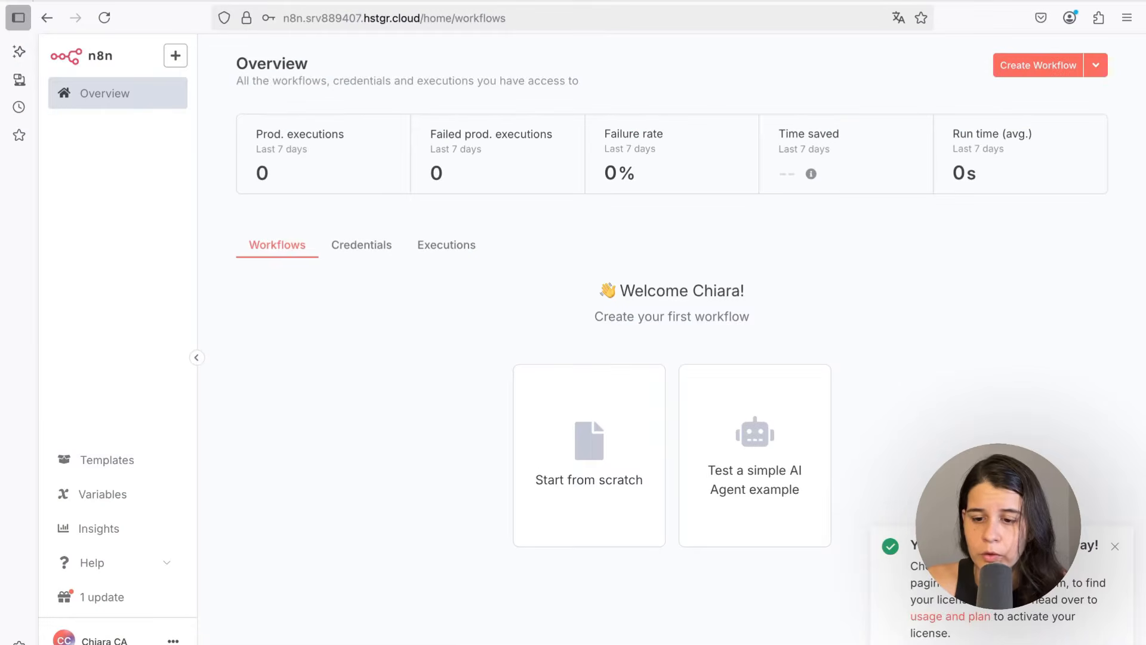
Open usage and plan settings, paste the license activation key, activate it, and leave settings
{"action": "left_click", "coordinate": [946, 620]}
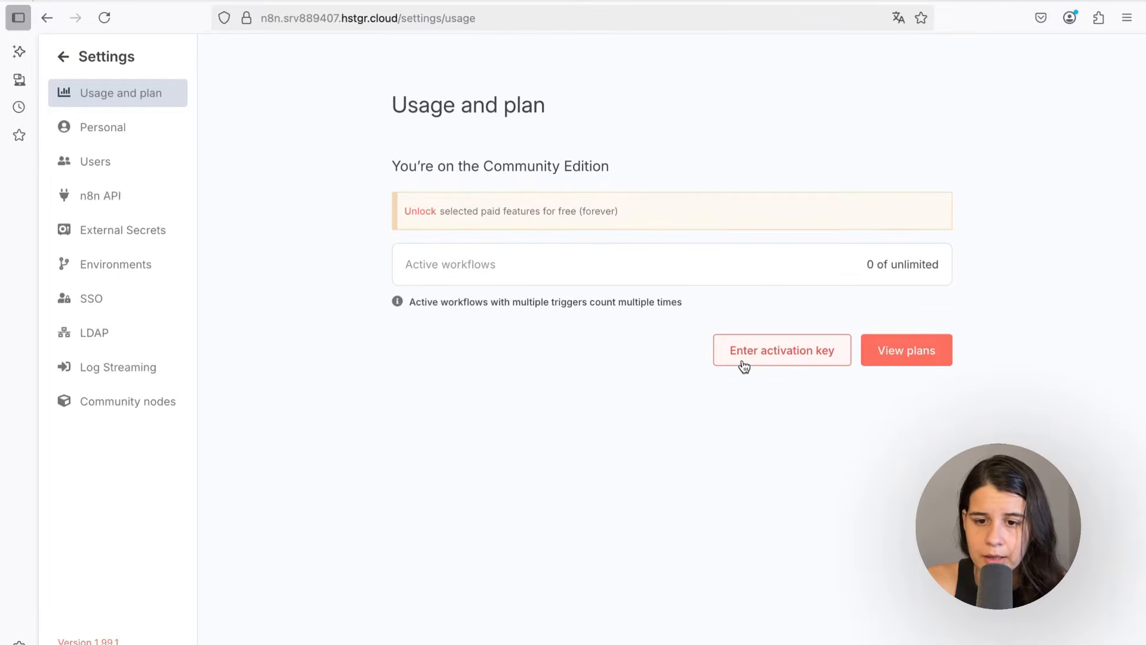
{"action": "left_click", "coordinate": [774, 357]}
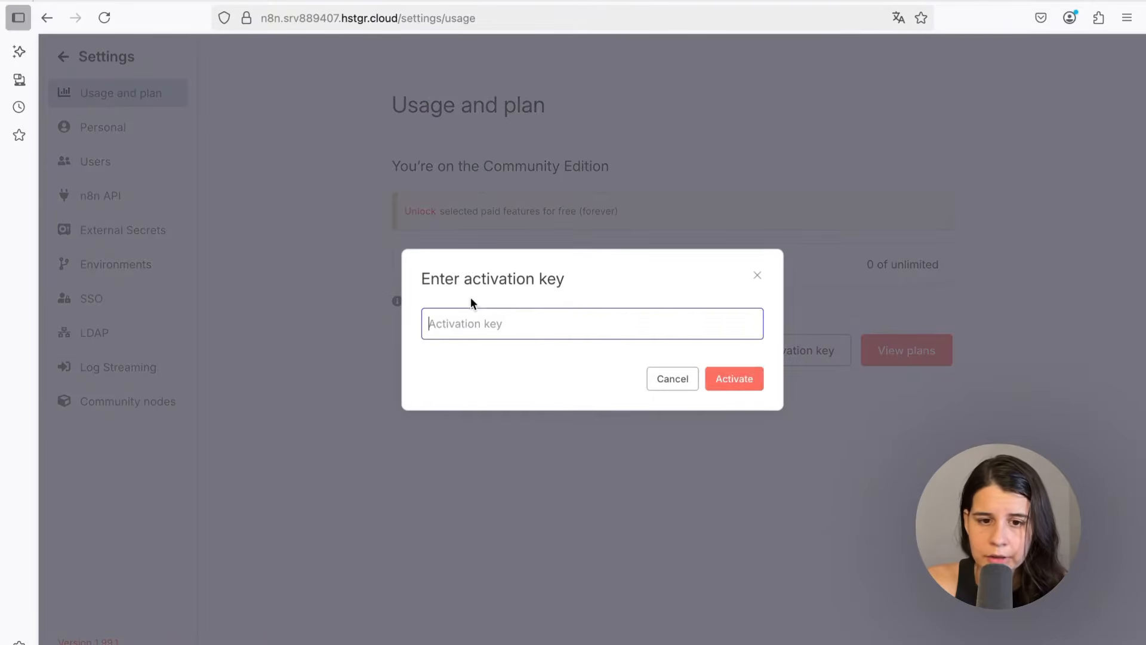
{"action": "key", "text": "ctrl+v"}
{"action": "left_click", "coordinate": [747, 380]}
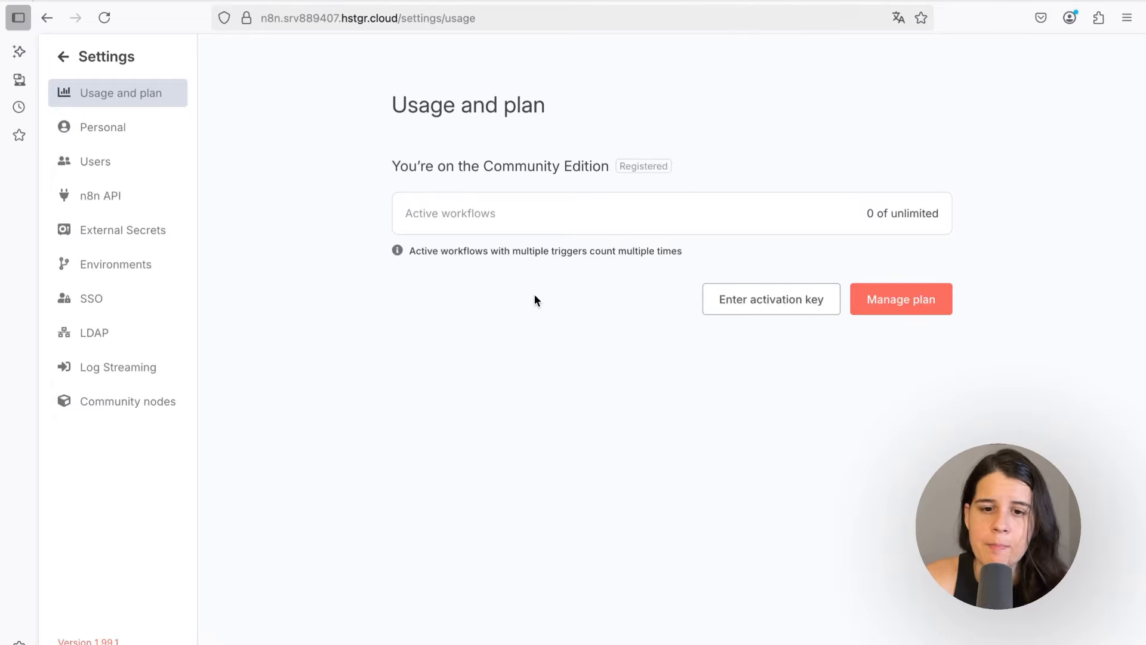
{"action": "left_click", "coordinate": [70, 57]}
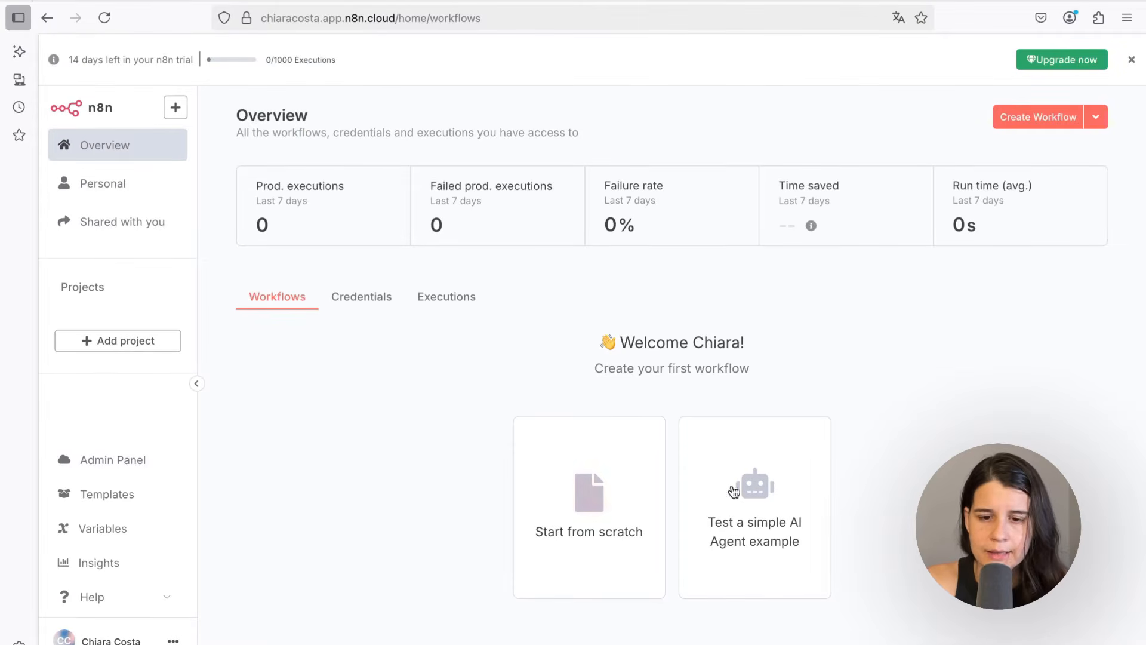
Translate the self-hosted n8n overview page from English into Portuguese
{"action": "mouse_move", "coordinate": [920, 2]}
{"action": "left_click", "coordinate": [1063, 3]}
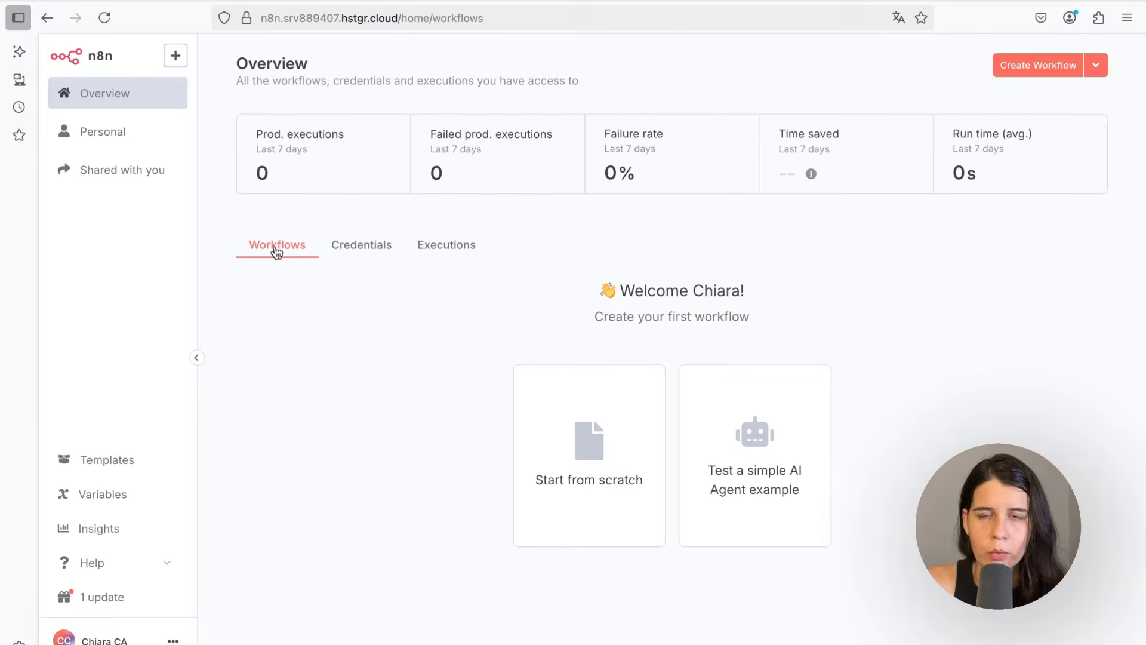
{"action": "left_click", "coordinate": [898, 19]}
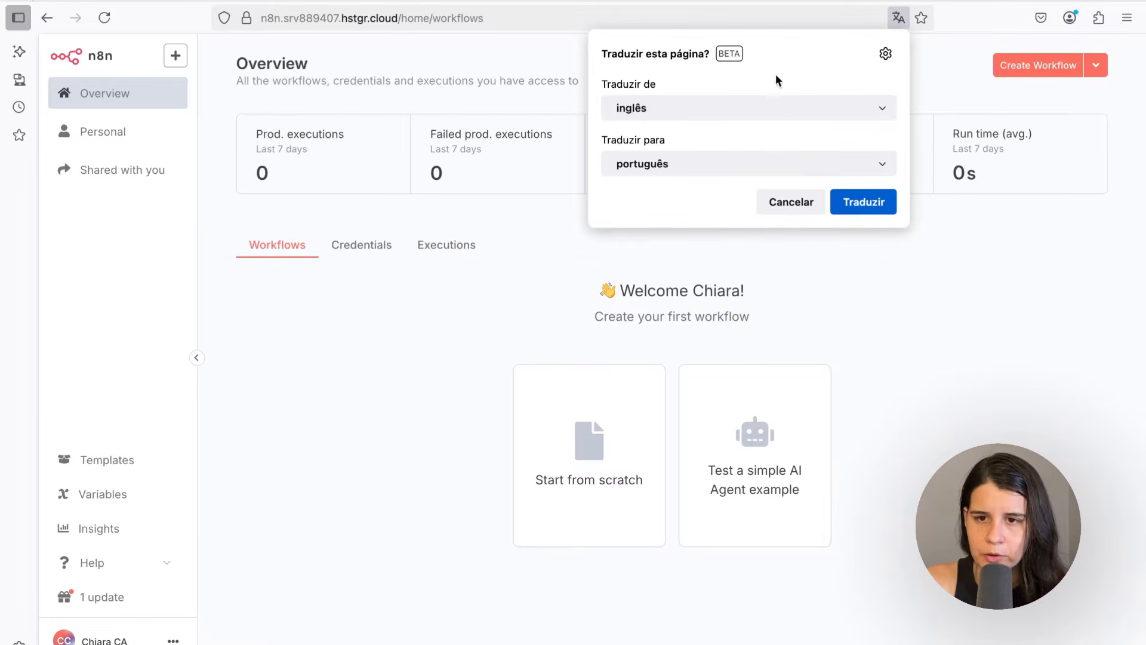
{"action": "left_click", "coordinate": [855, 203]}
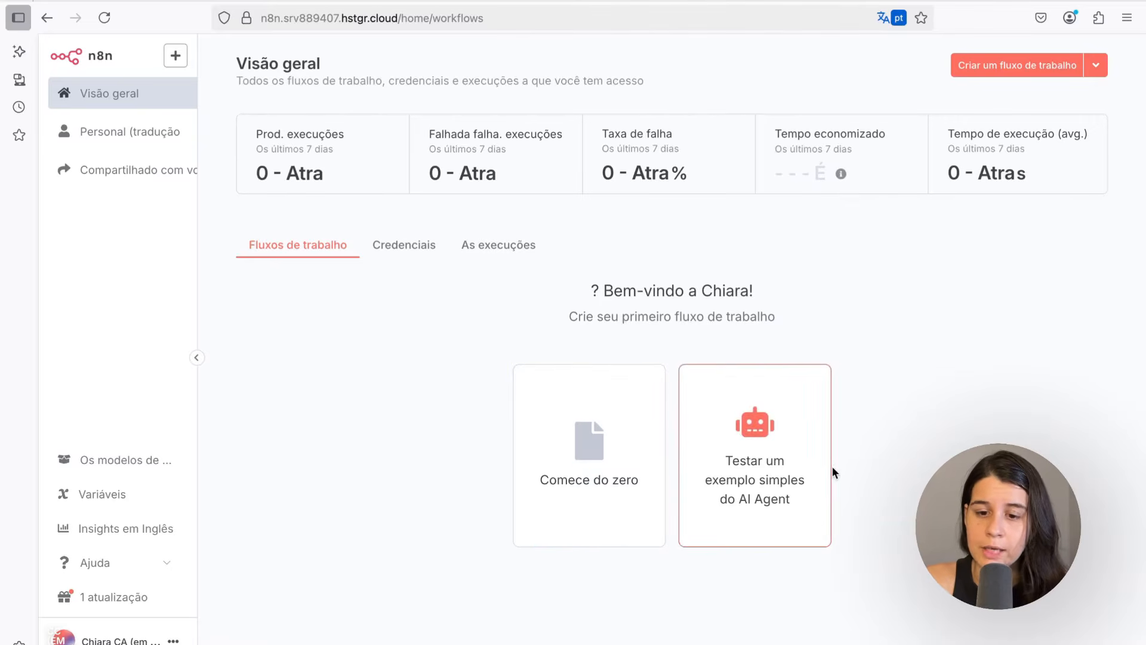
Open the simple AI Agent example workflow and send "Olá" in its test chat
{"action": "left_click", "coordinate": [725, 443]}
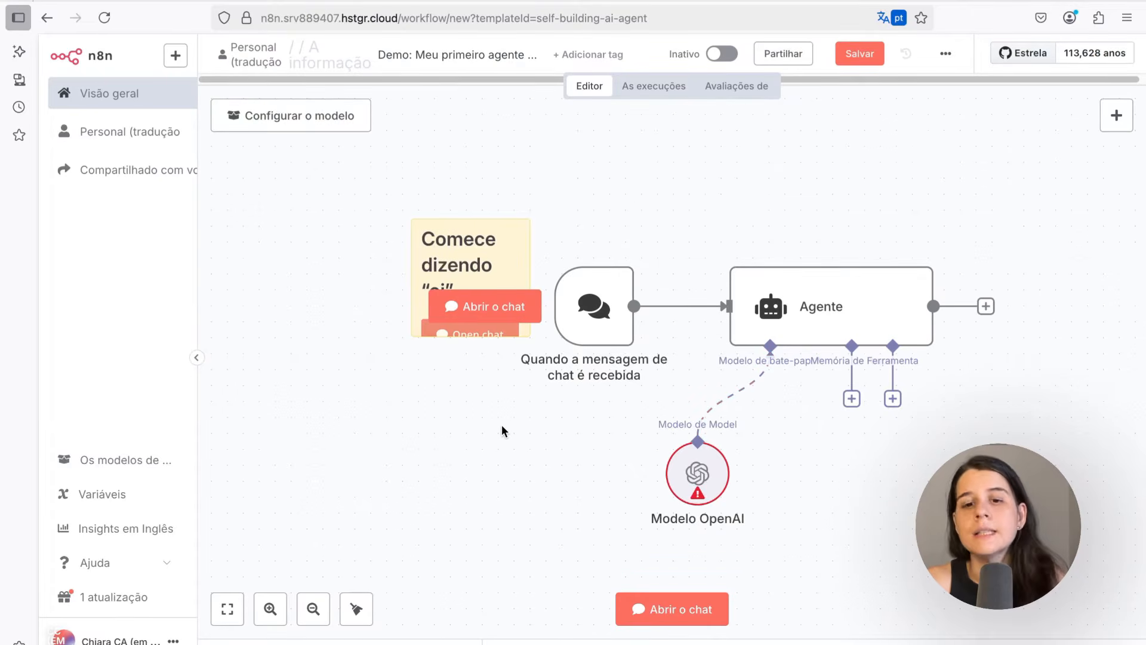
{"action": "mouse_move", "coordinate": [615, 271]}
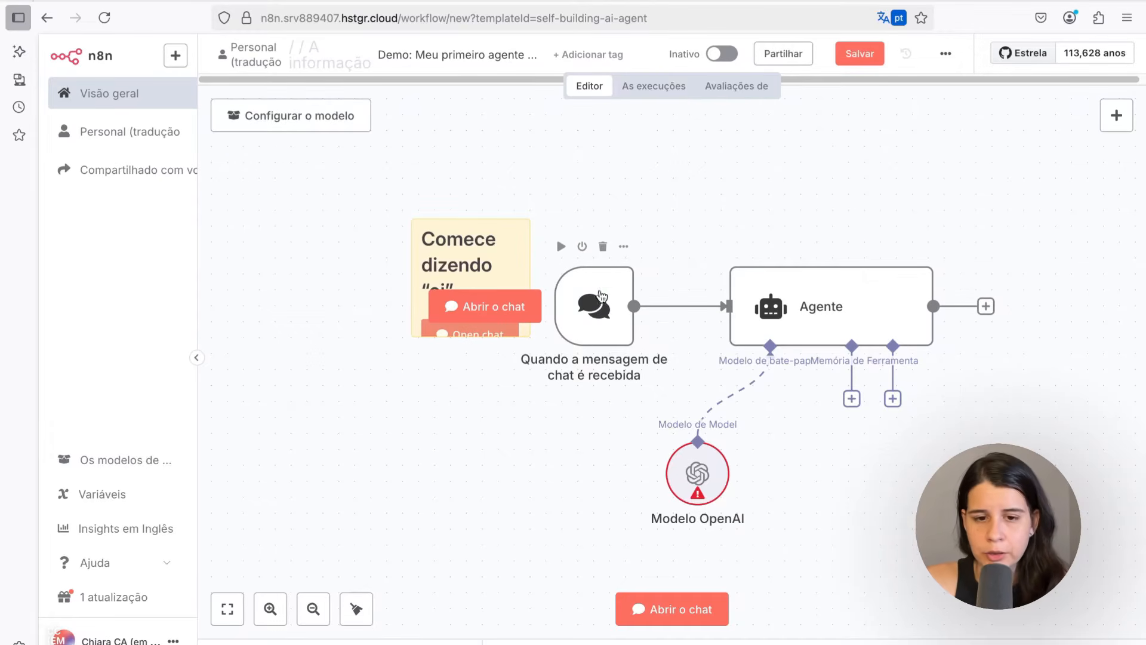
{"action": "left_click", "coordinate": [603, 311]}
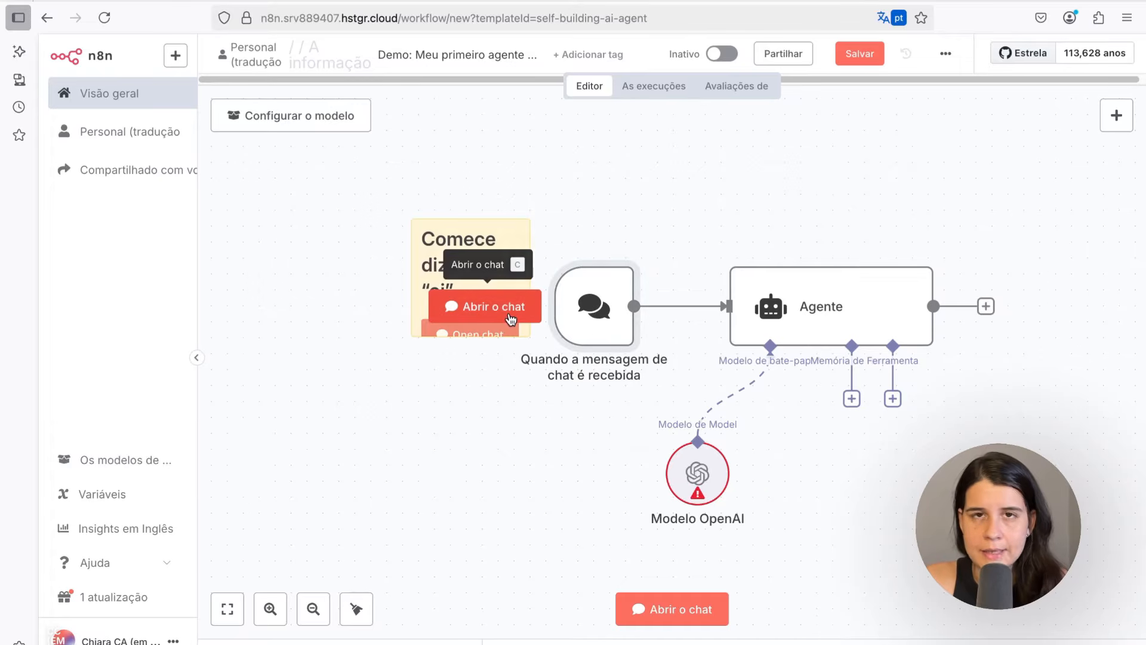
{"action": "left_click", "coordinate": [510, 314]}
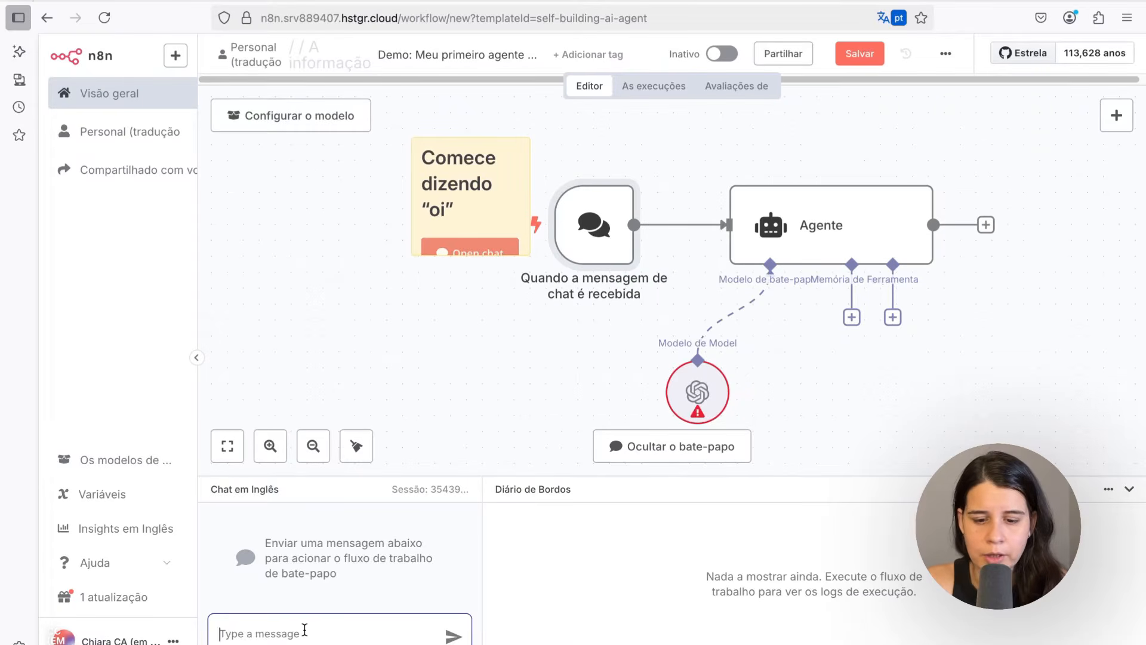
{"action": "type", "text": "Olá"}
{"action": "left_click", "coordinate": [454, 637]}
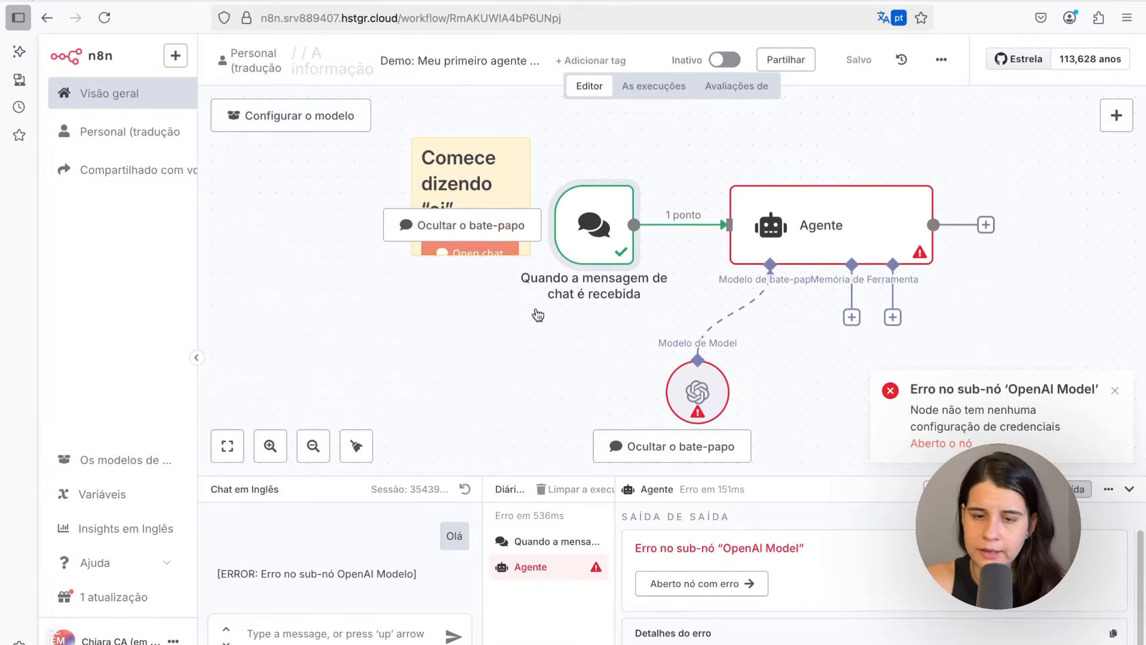
Switch to ChatGPT, find the N8N Assistant (By Nskha) GPT and start a chat with it
{"action": "mouse_move", "coordinate": [696, 227]}
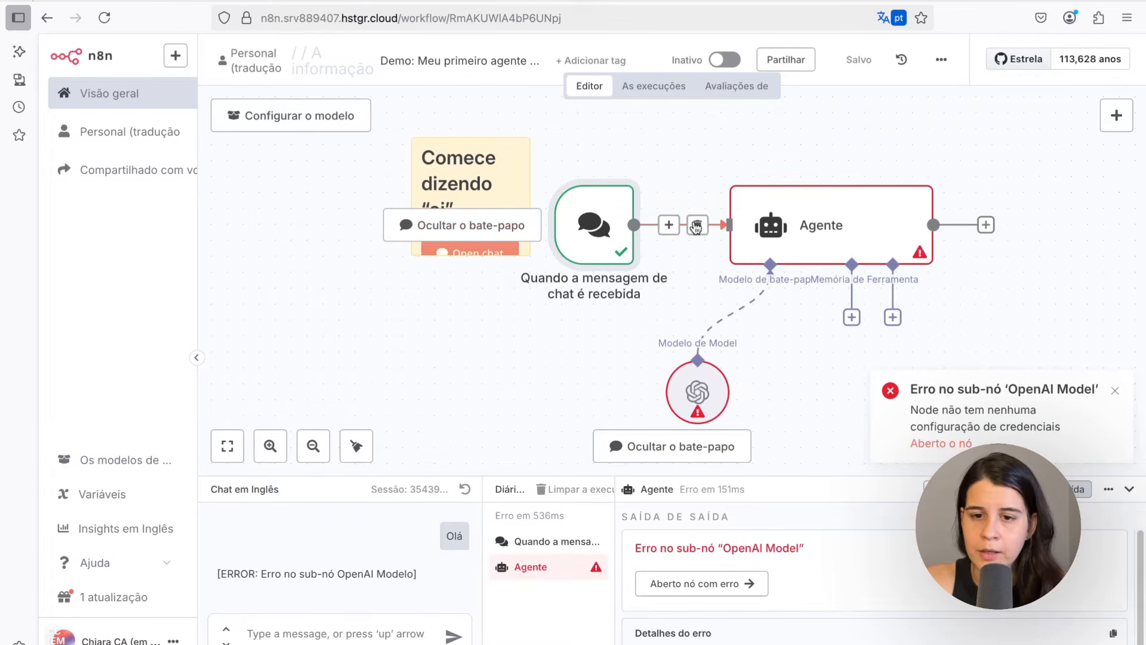
{"action": "mouse_move", "coordinate": [871, 213]}
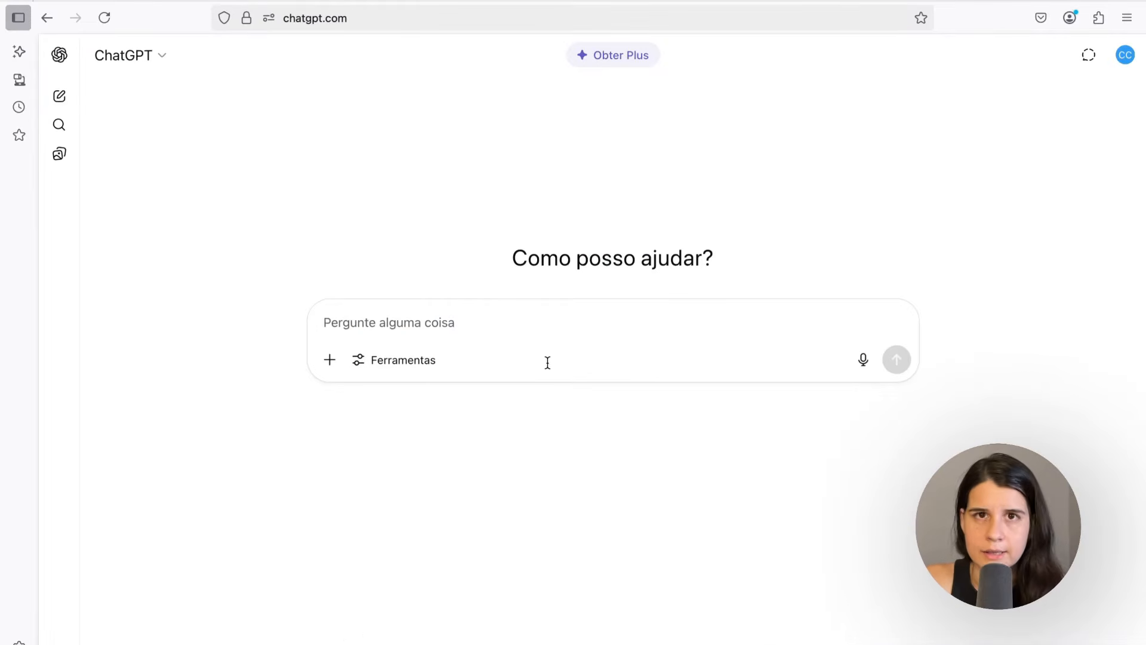
{"action": "left_click", "coordinate": [59, 154]}
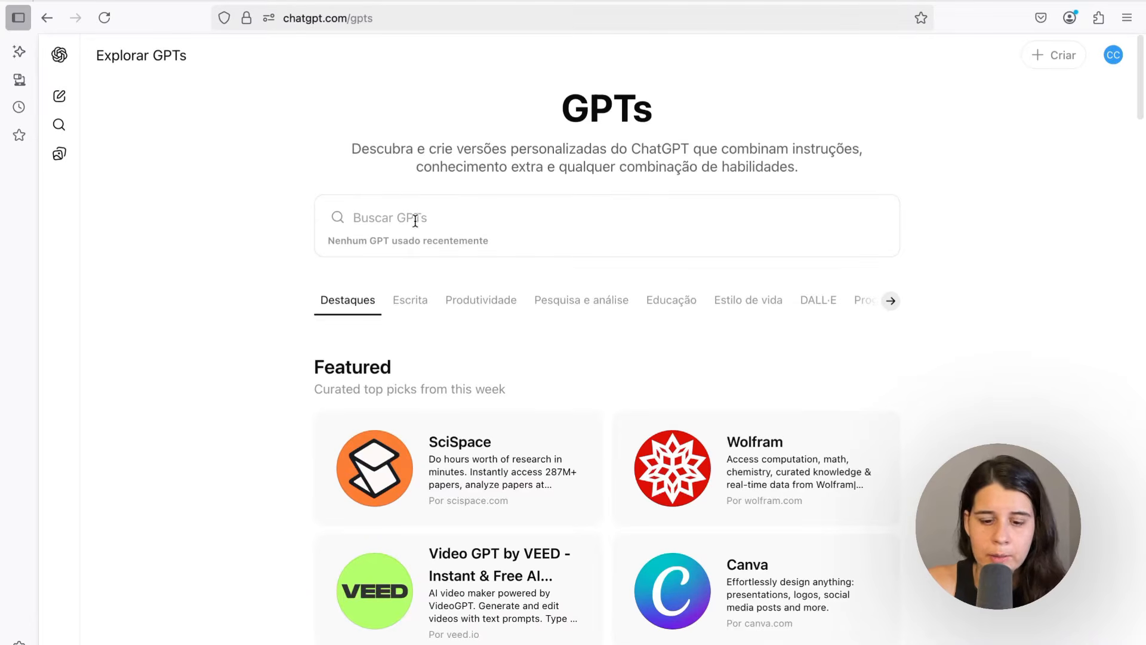
{"action": "type", "text": "n8n"}
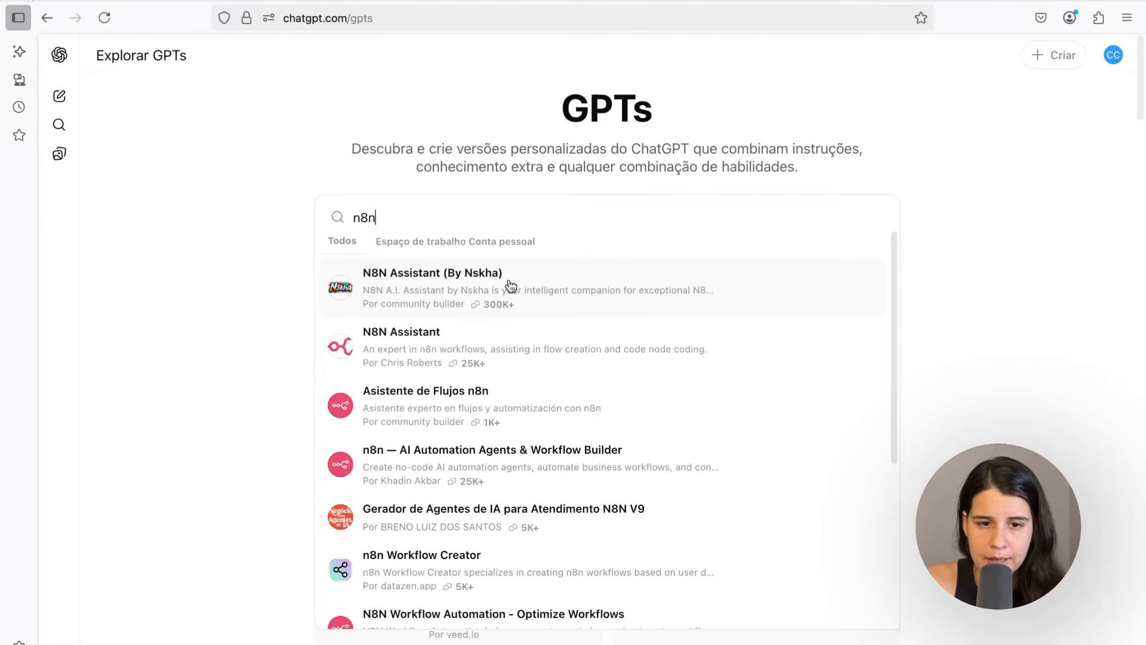
{"action": "left_click", "coordinate": [387, 289]}
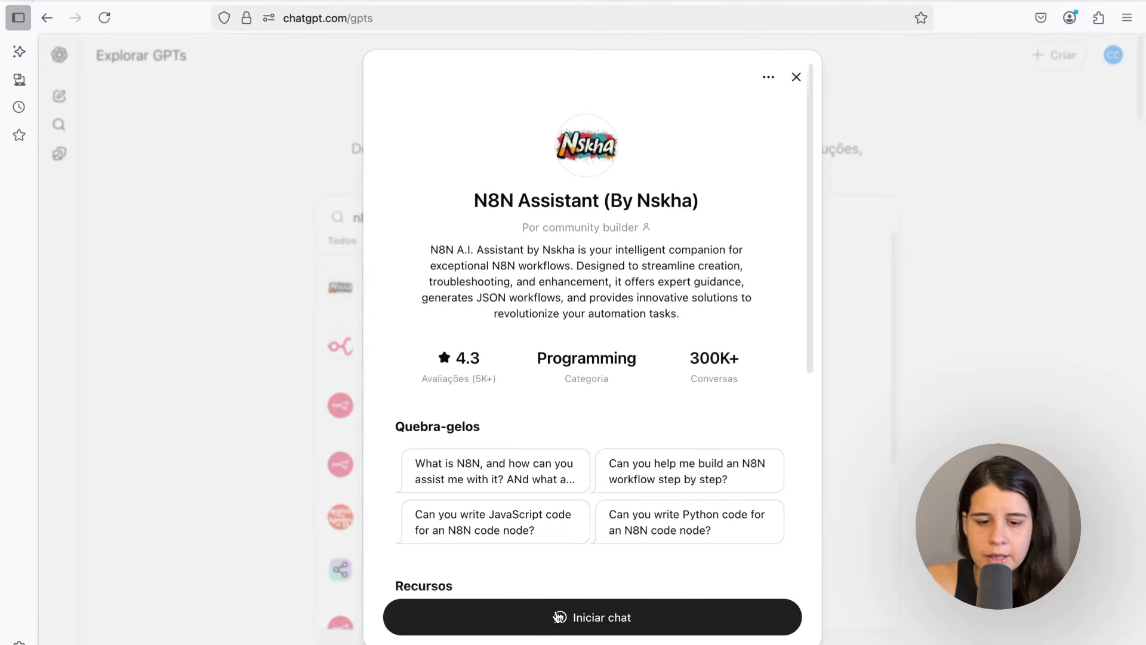
{"action": "left_click", "coordinate": [519, 604]}
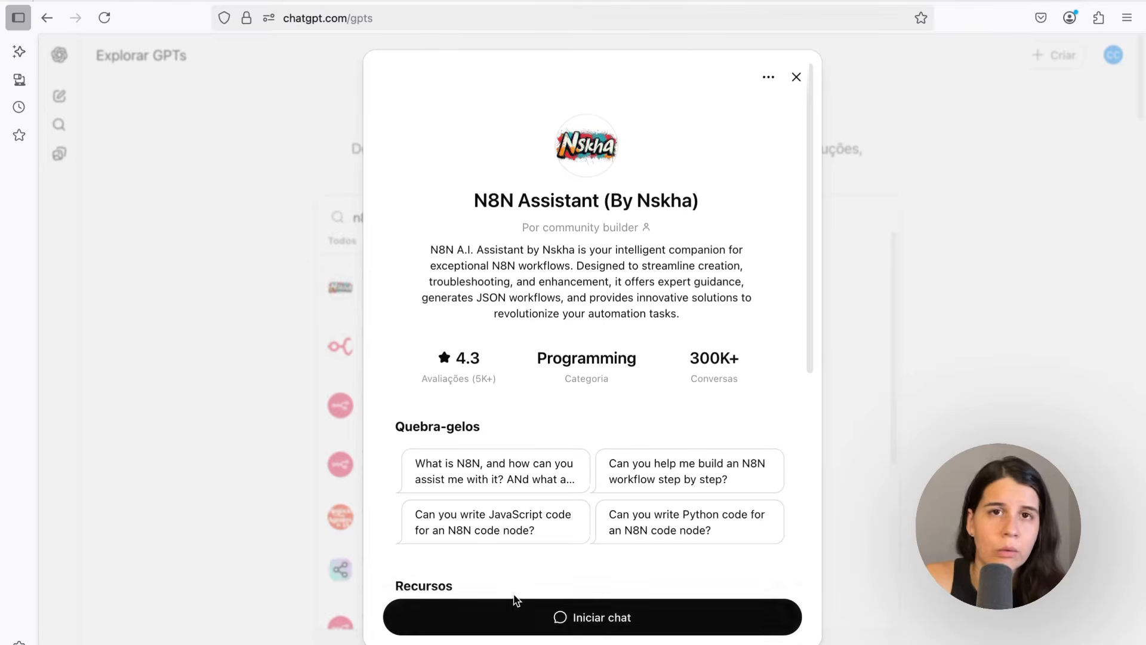
{"action": "left_click", "coordinate": [571, 621]}
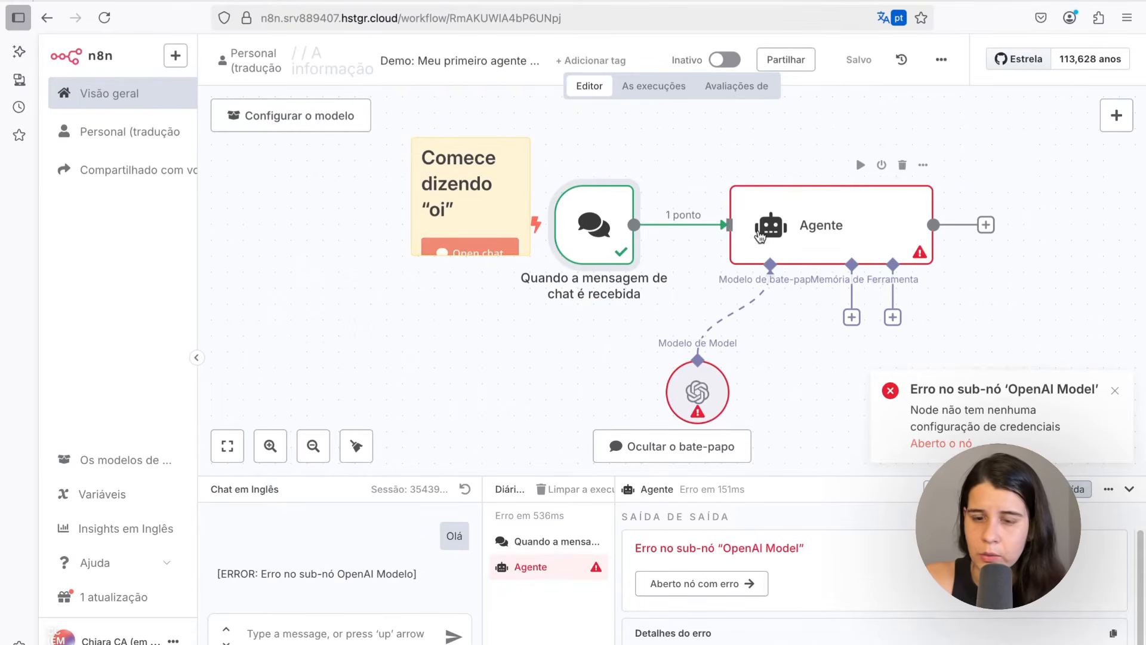
Open the OpenAI Model node and inspect its credential options before returning to the canvas
{"action": "double_click", "coordinate": [707, 391]}
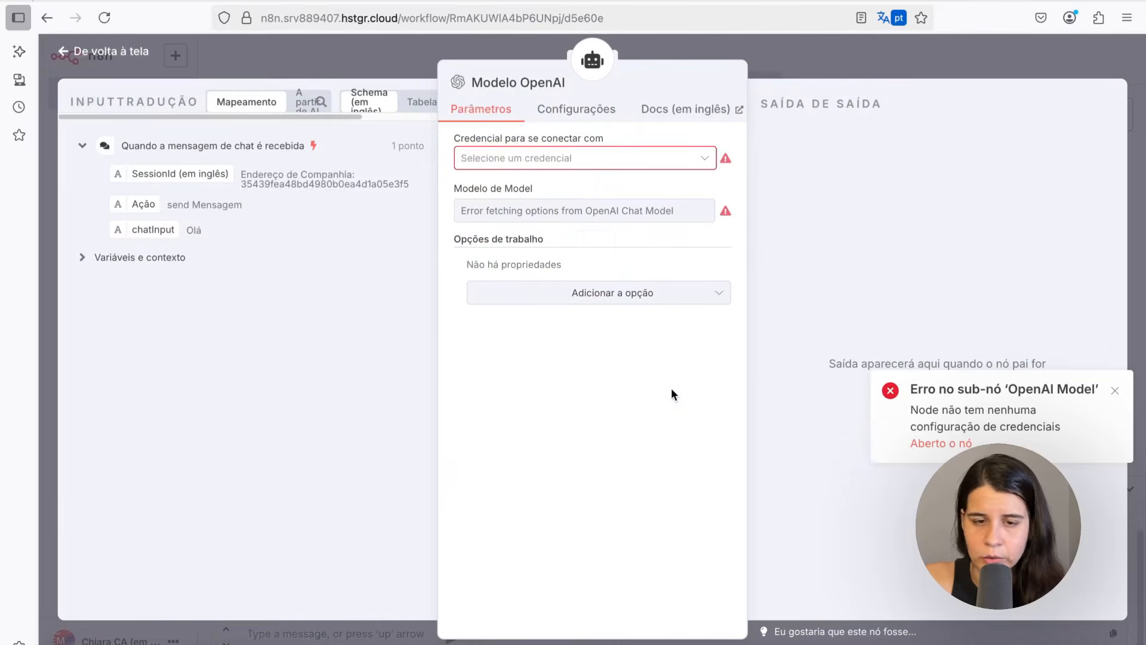
{"action": "left_click", "coordinate": [521, 158]}
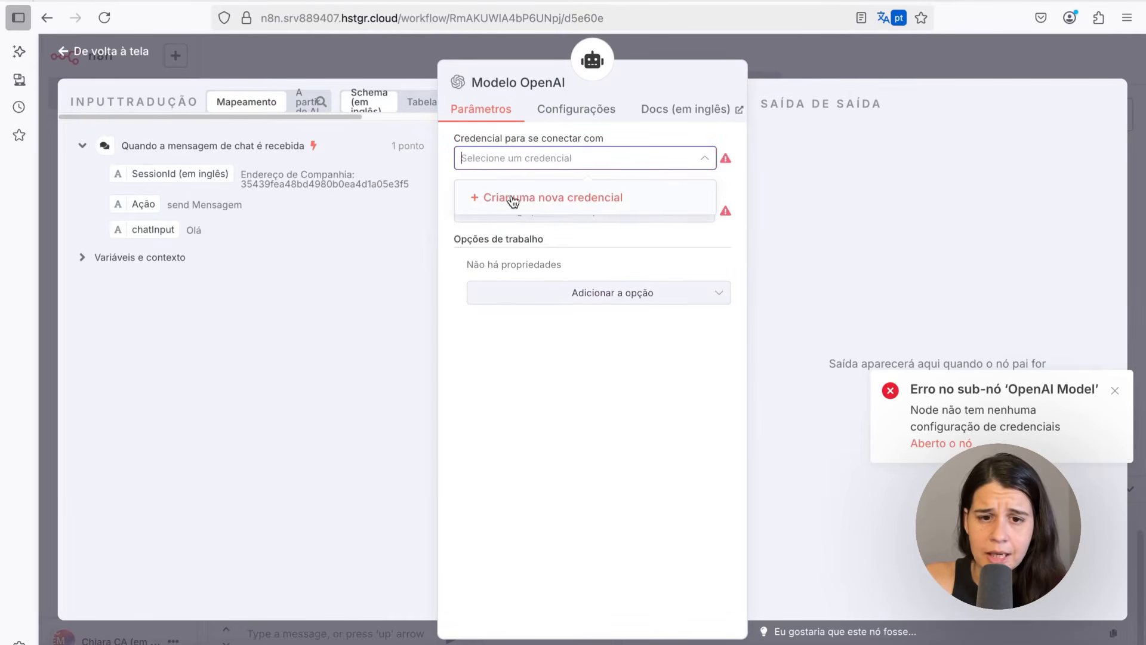
{"action": "left_click", "coordinate": [461, 164]}
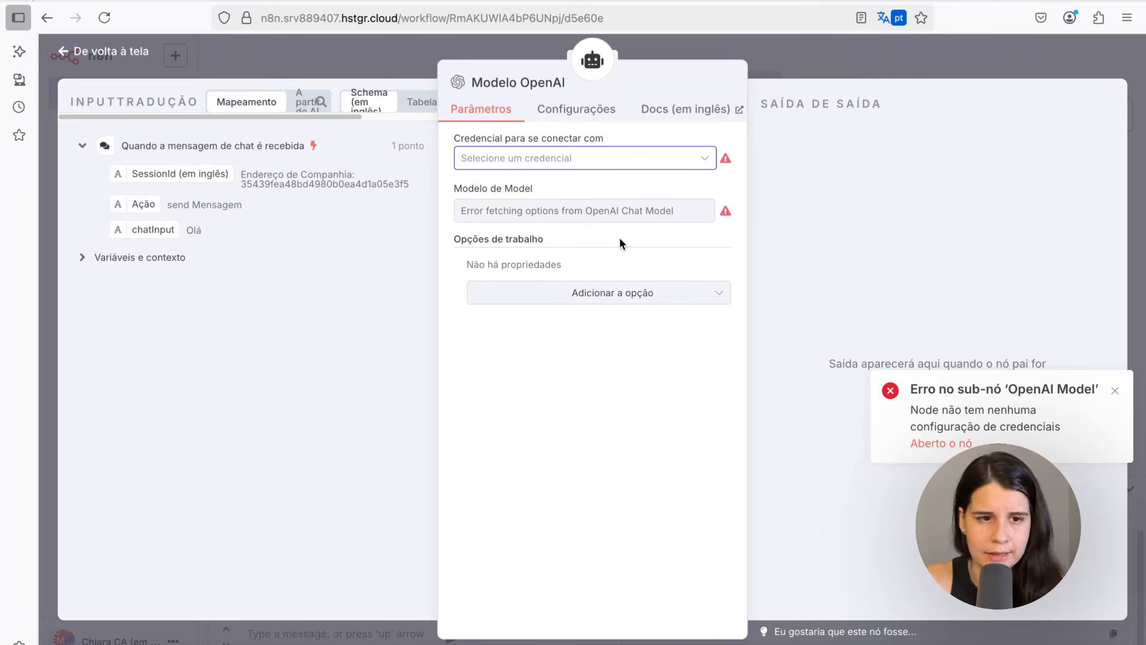
{"action": "left_click", "coordinate": [246, 263]}
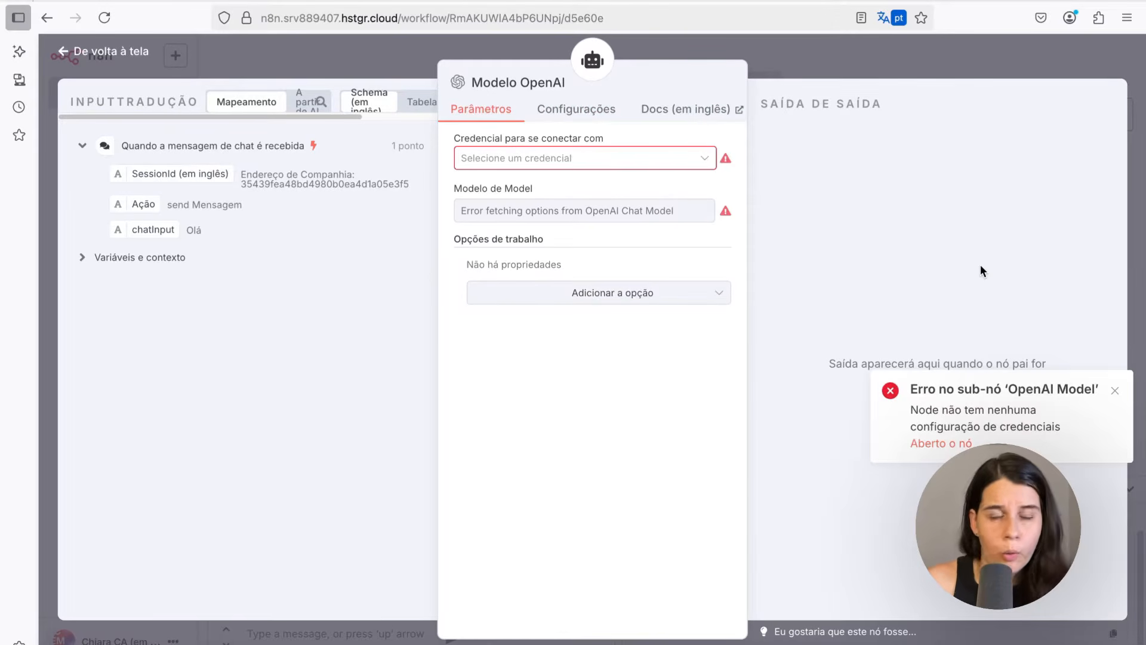
{"action": "left_click", "coordinate": [102, 51]}
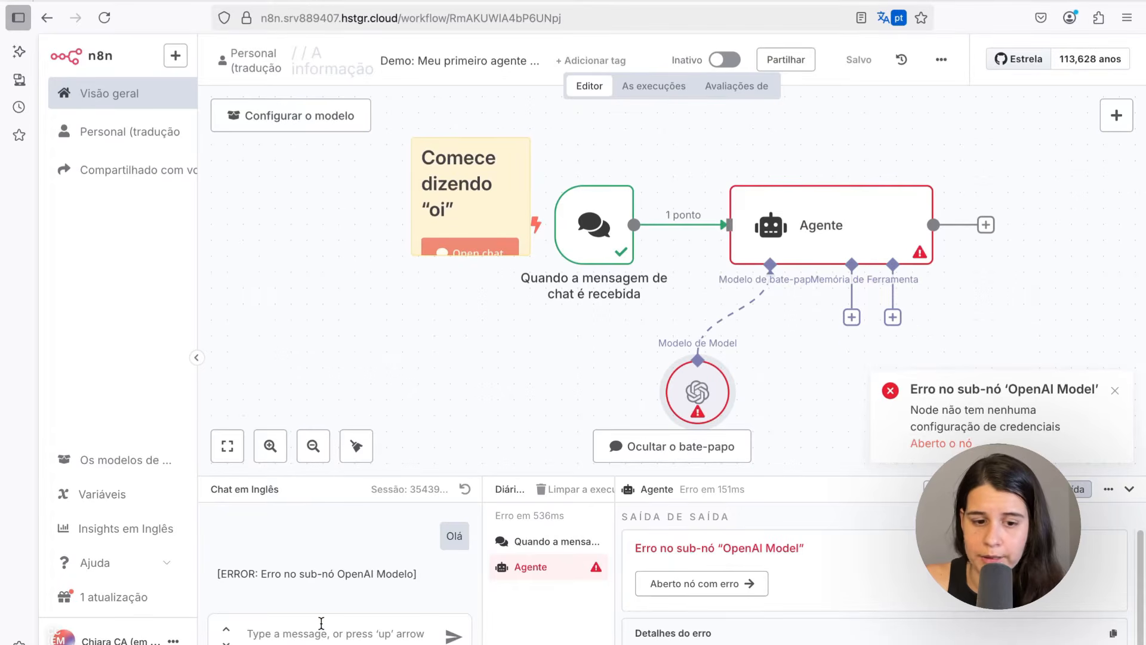
Reopen the OpenAI Model sub-node to check its credential and model fields, then go back to the canvas
{"action": "mouse_move", "coordinate": [623, 245]}
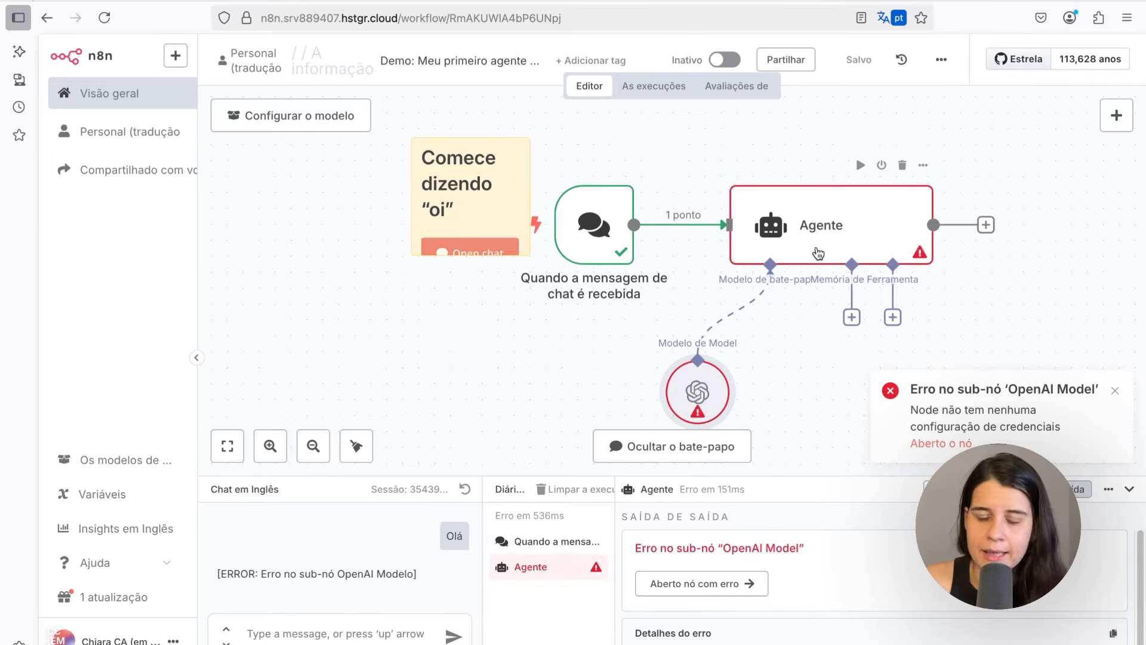
{"action": "double_click", "coordinate": [691, 385]}
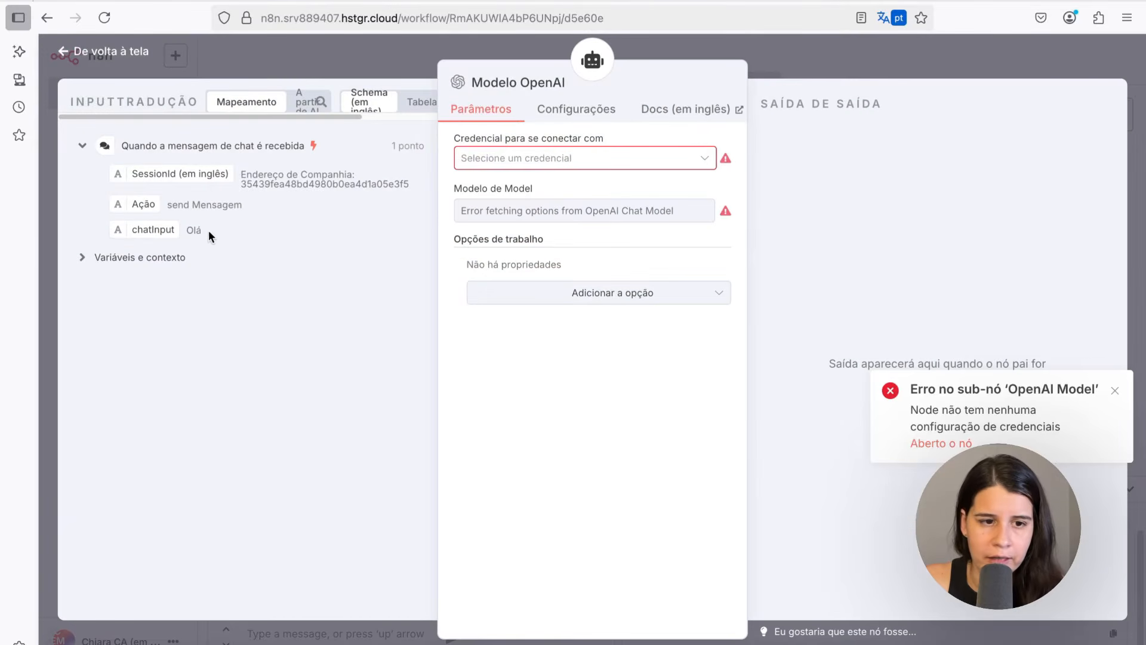
{"action": "double_click", "coordinate": [189, 232]}
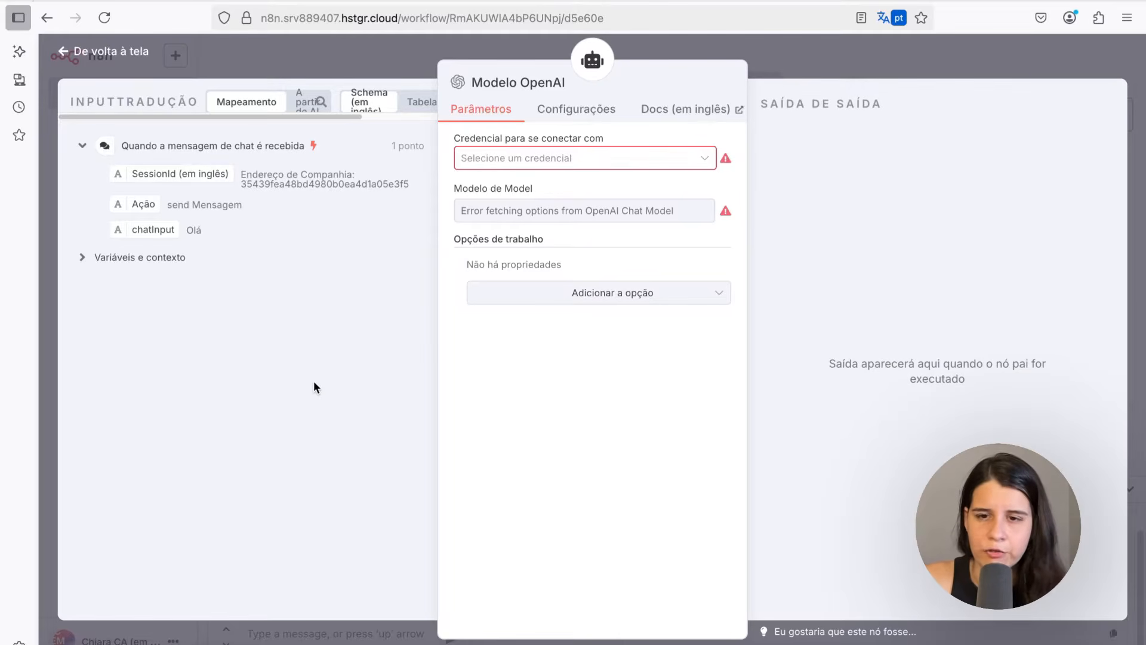
{"action": "left_click", "coordinate": [63, 51]}
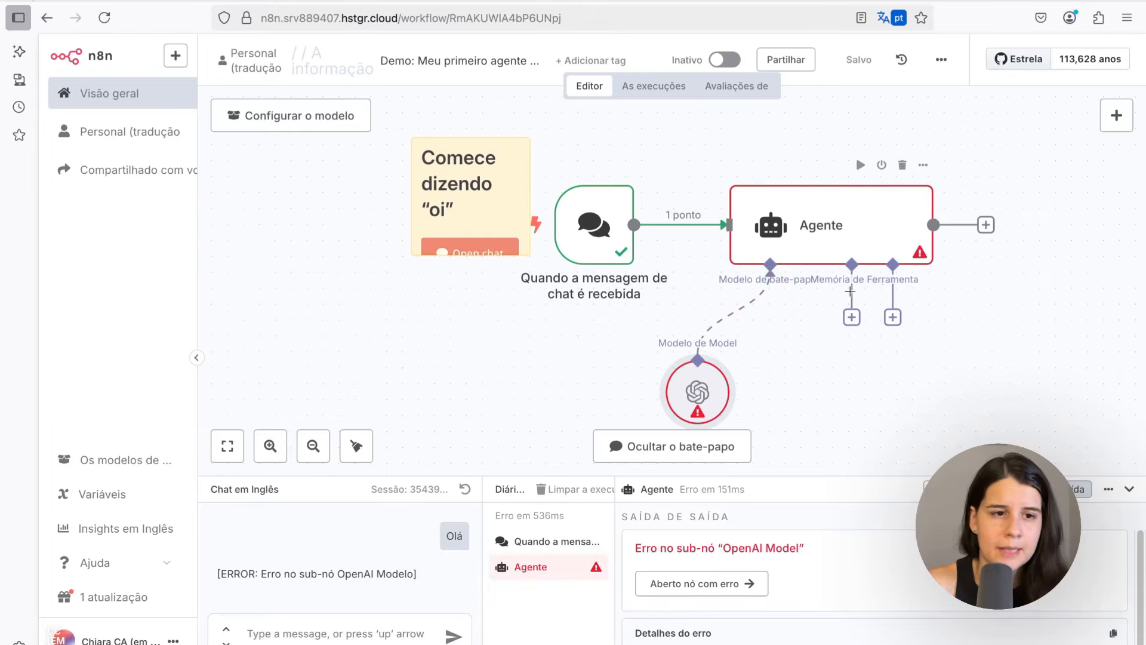
Open the Credentials section of the overview and browse the list of saved credentials
{"action": "left_click", "coordinate": [104, 95]}
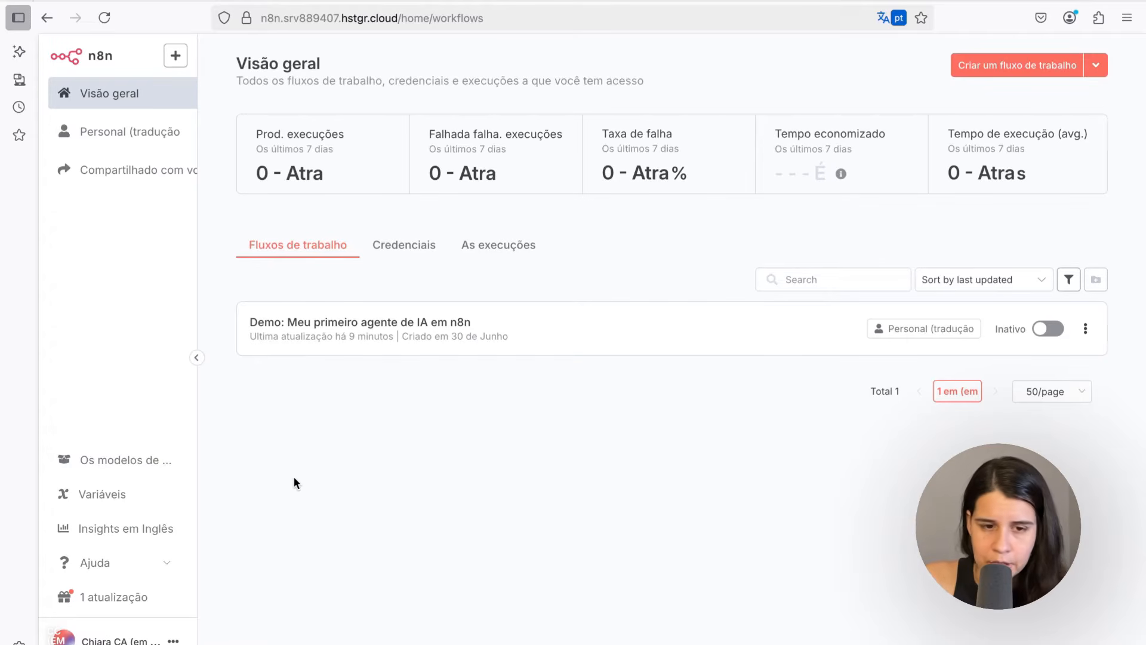
{"action": "left_click", "coordinate": [405, 249]}
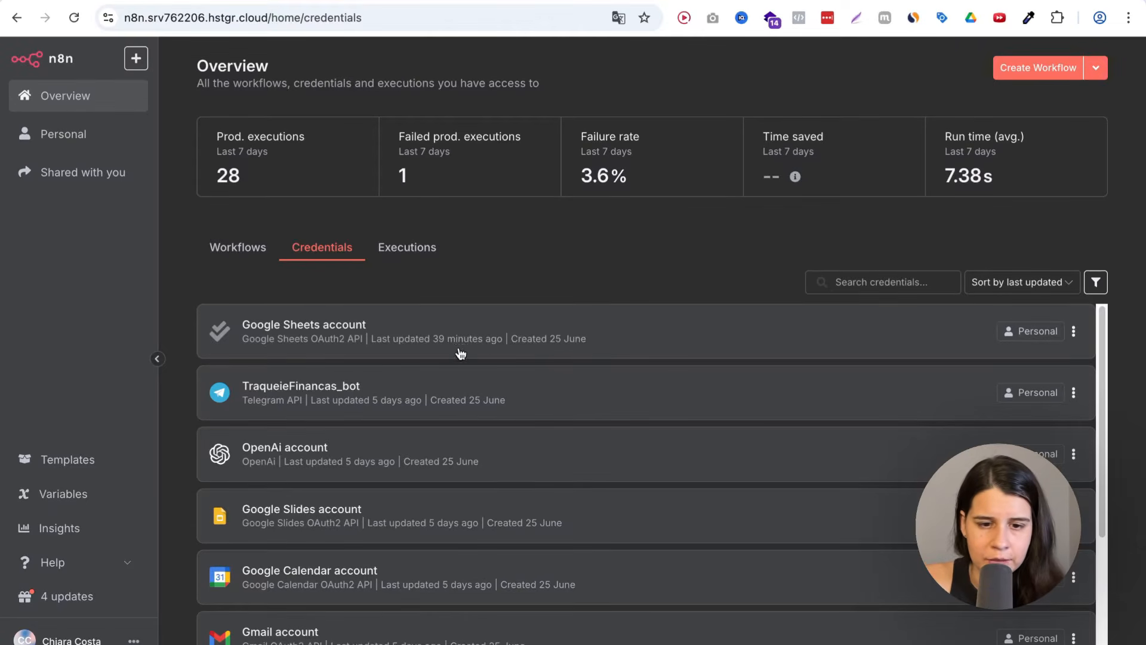
{"action": "scroll", "coordinate": [285, 516], "scroll_direction": "down", "scroll_amount": 1}
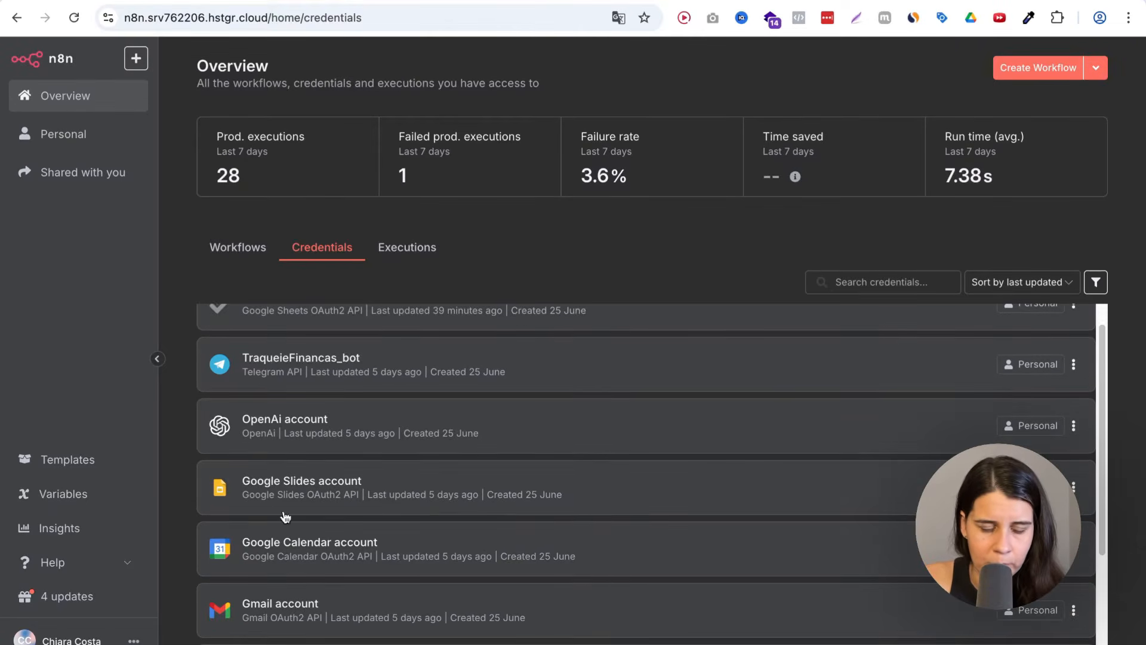
{"action": "scroll", "coordinate": [257, 544], "scroll_direction": "down", "scroll_amount": 3}
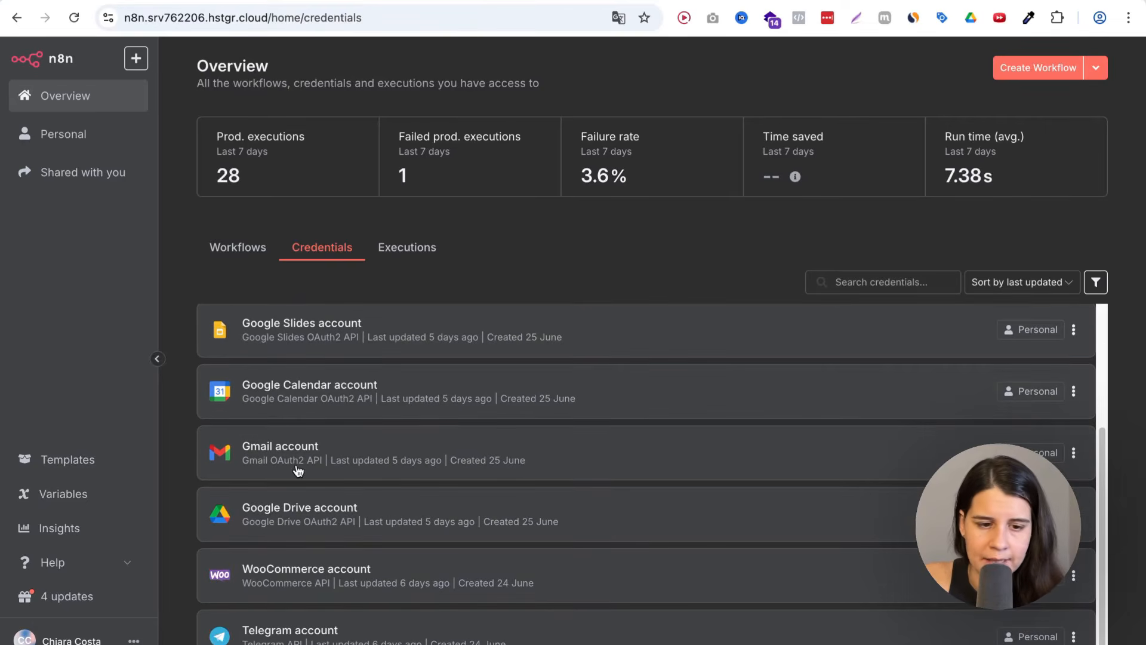
{"action": "scroll", "coordinate": [256, 495], "scroll_direction": "up", "scroll_amount": 1}
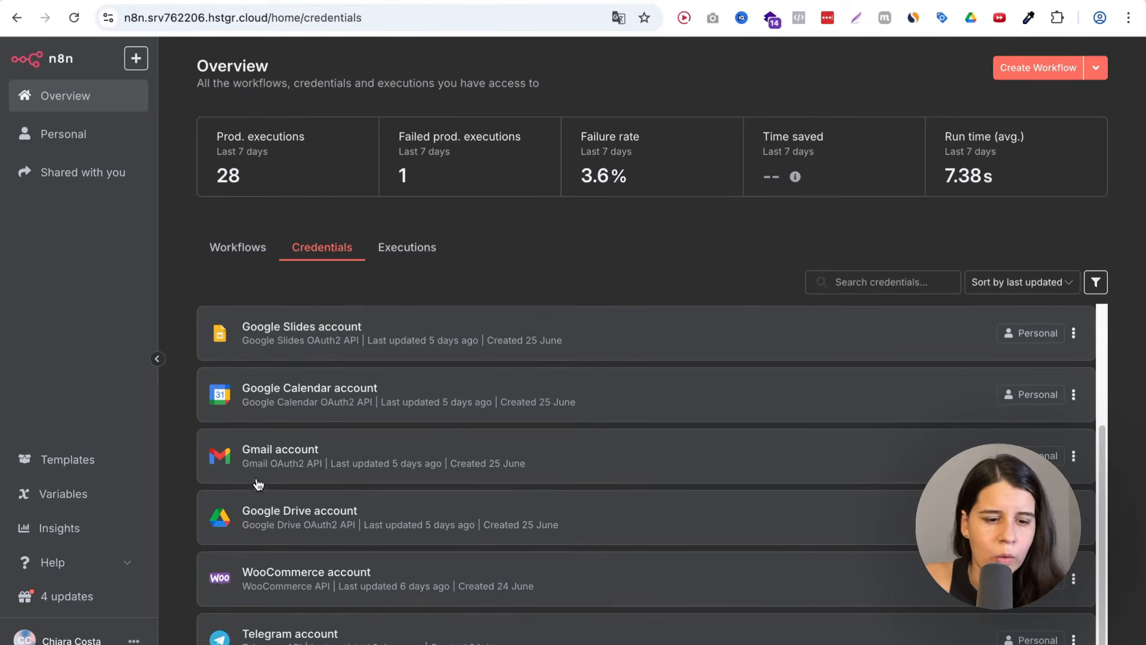
{"action": "scroll", "coordinate": [367, 458], "scroll_direction": "up", "scroll_amount": 3}
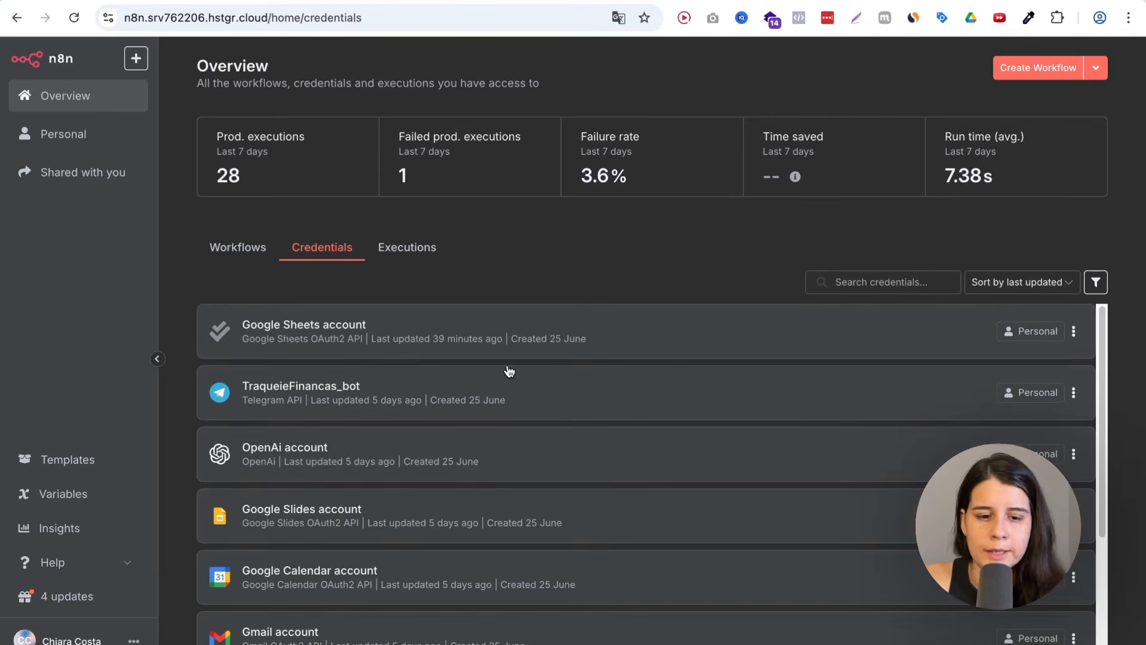
{"action": "scroll", "coordinate": [439, 501], "scroll_direction": "down", "scroll_amount": 2}
{"action": "scroll", "coordinate": [440, 493], "scroll_direction": "up", "scroll_amount": 2}
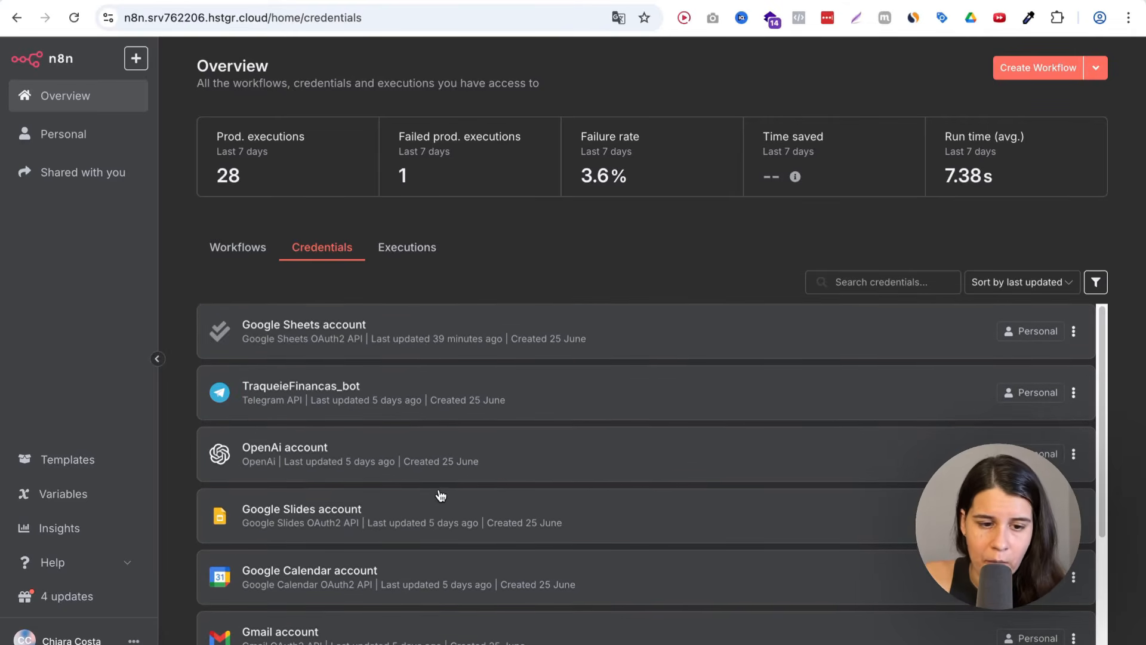
{"action": "scroll", "coordinate": [440, 495], "scroll_direction": "down", "scroll_amount": 3}
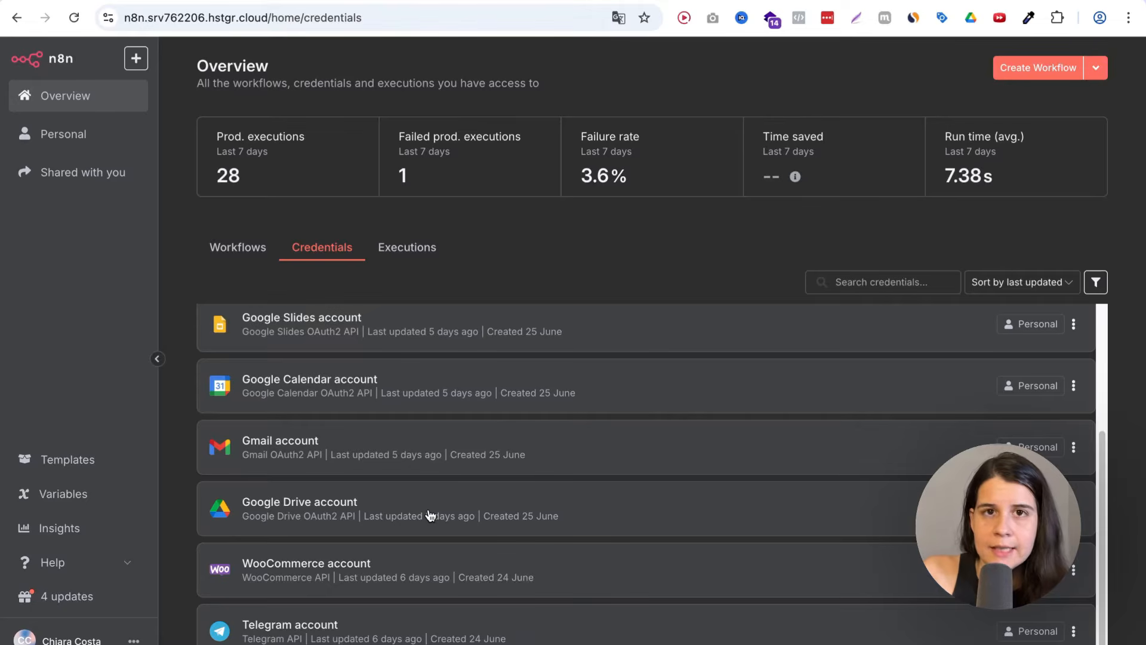
Open the personal settings and switch the interface theme to Tema escuro (dark theme)
{"action": "left_click", "coordinate": [223, 256]}
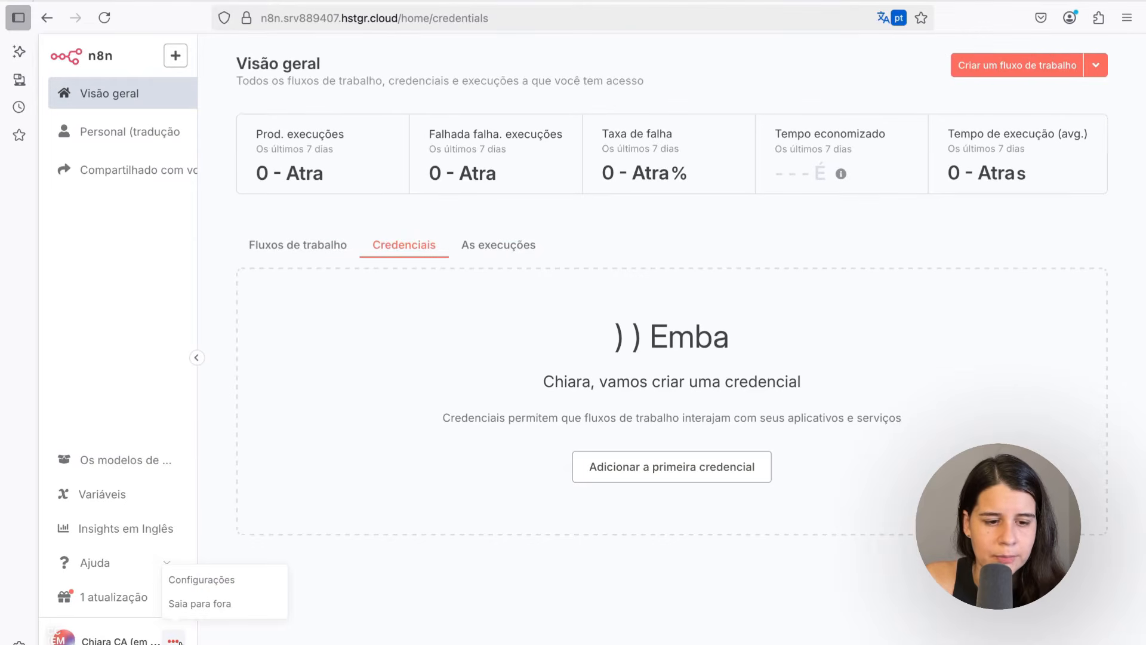
{"action": "left_click", "coordinate": [197, 582]}
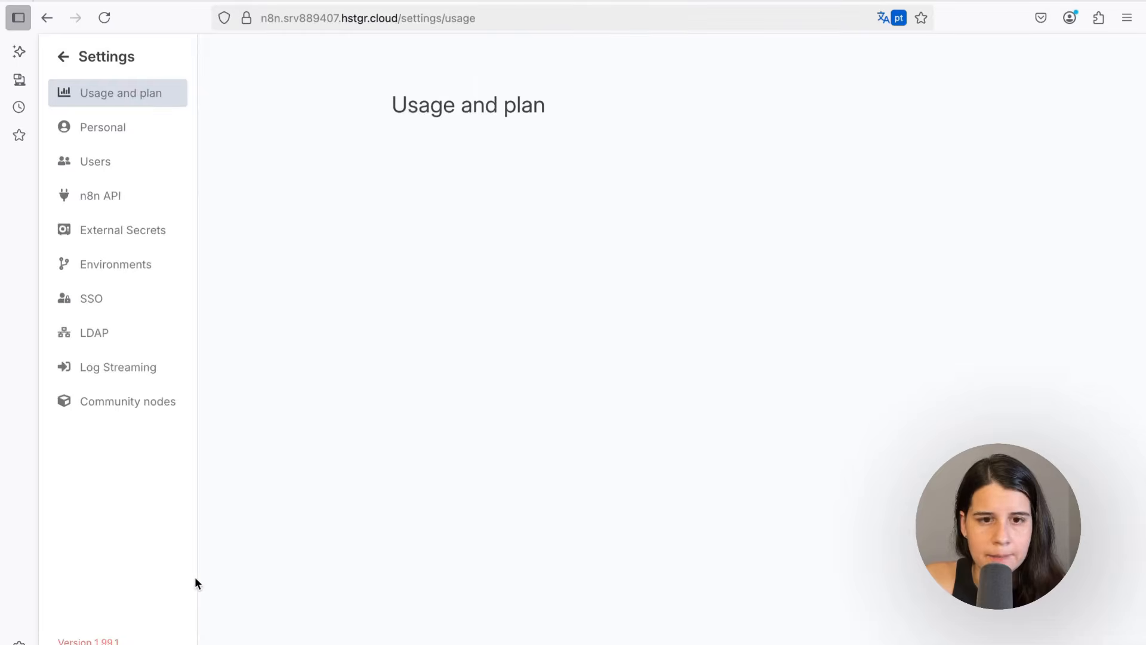
{"action": "left_click", "coordinate": [134, 142]}
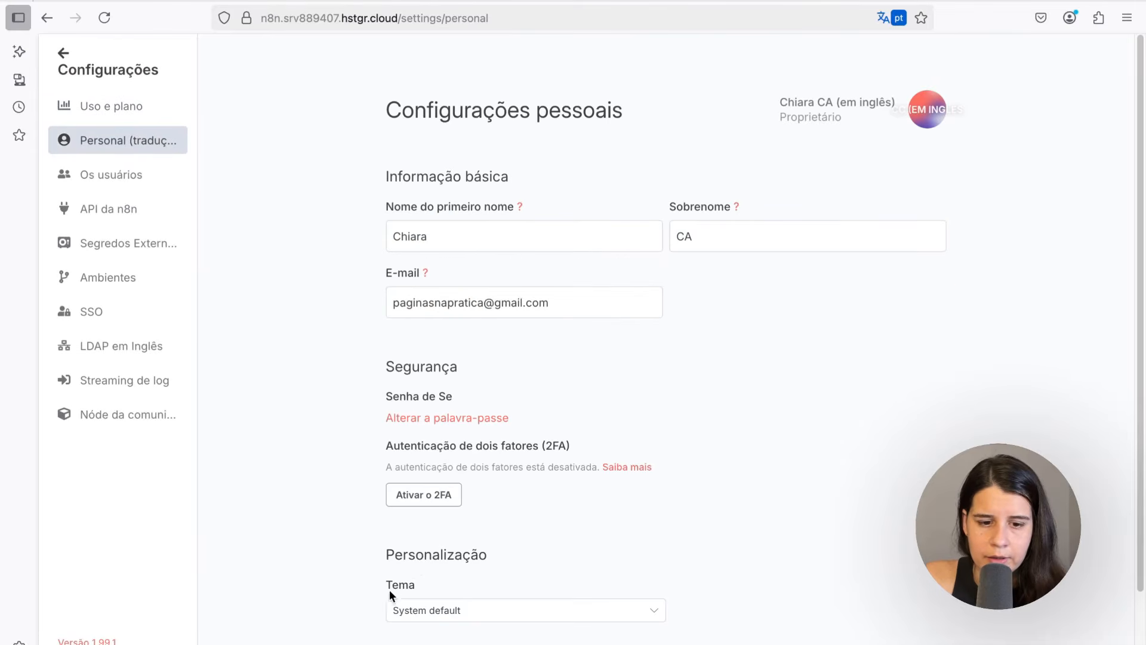
{"action": "left_click", "coordinate": [398, 610]}
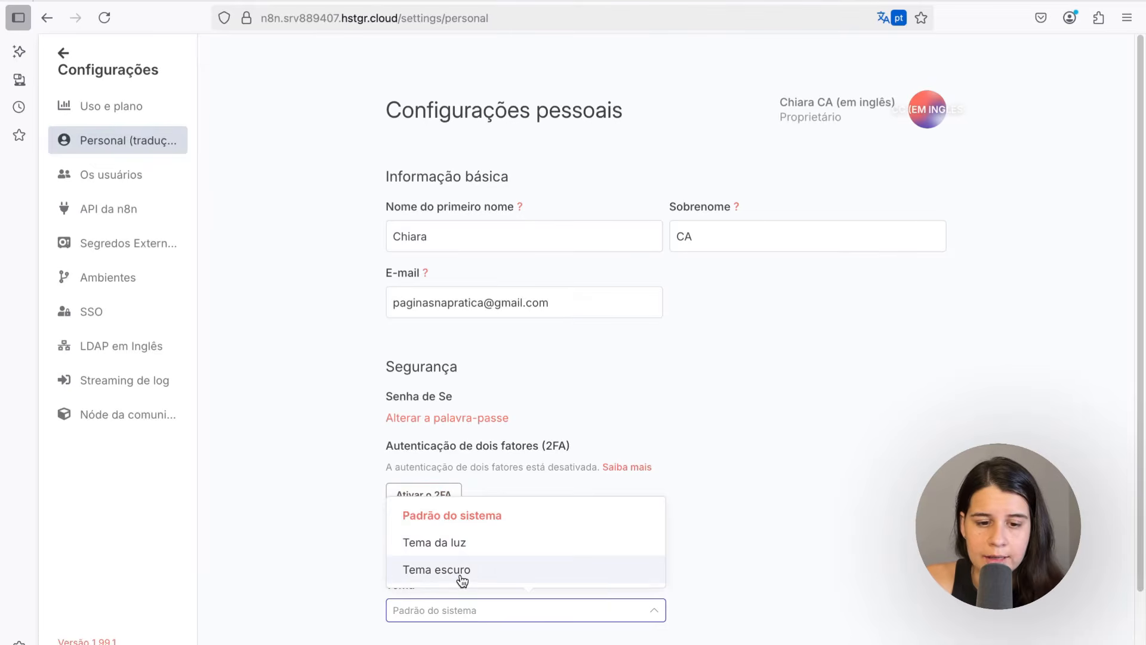
{"action": "left_click", "coordinate": [460, 569]}
{"action": "scroll", "coordinate": [597, 418], "scroll_direction": "down", "scroll_amount": 2}
{"action": "left_click", "coordinate": [908, 604]}
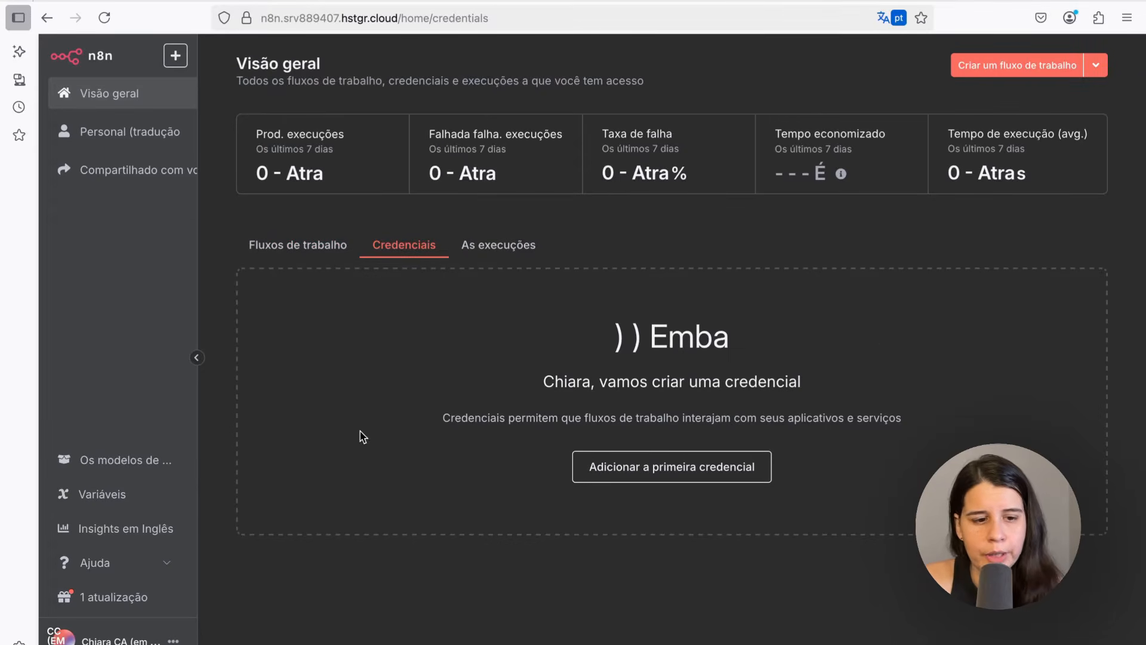
Open the templates gallery and copy the 'Pulling data from services that n8n doesn't have a pre-built integration for' template as JSON
{"action": "left_click", "coordinate": [110, 464]}
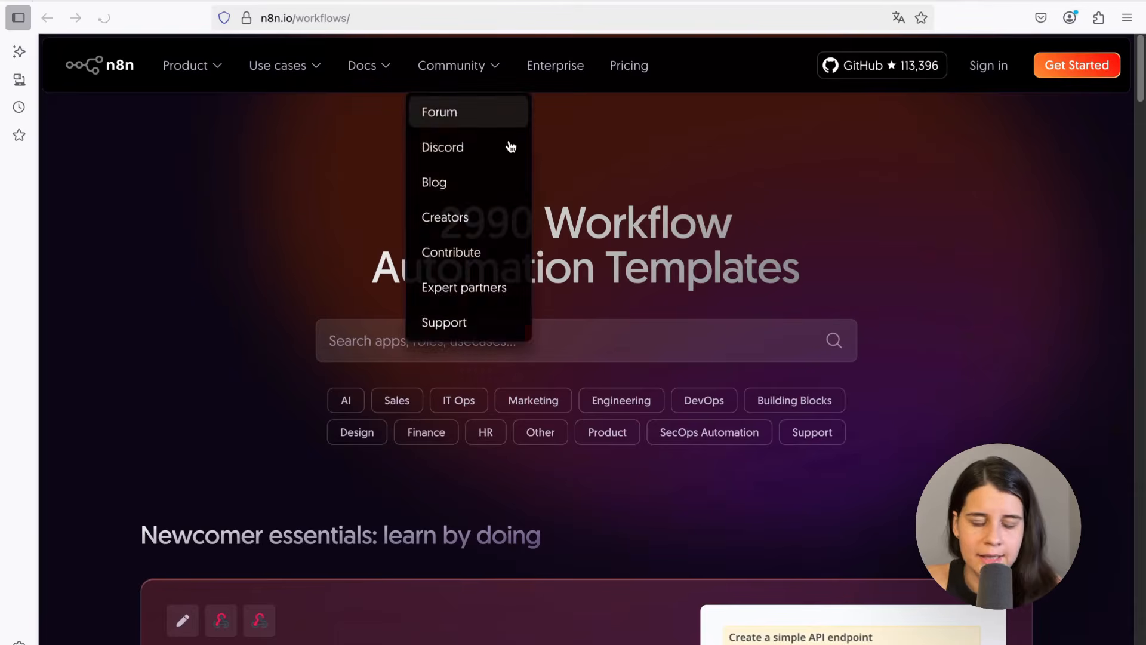
{"action": "scroll", "coordinate": [234, 263], "scroll_direction": "down", "scroll_amount": 7}
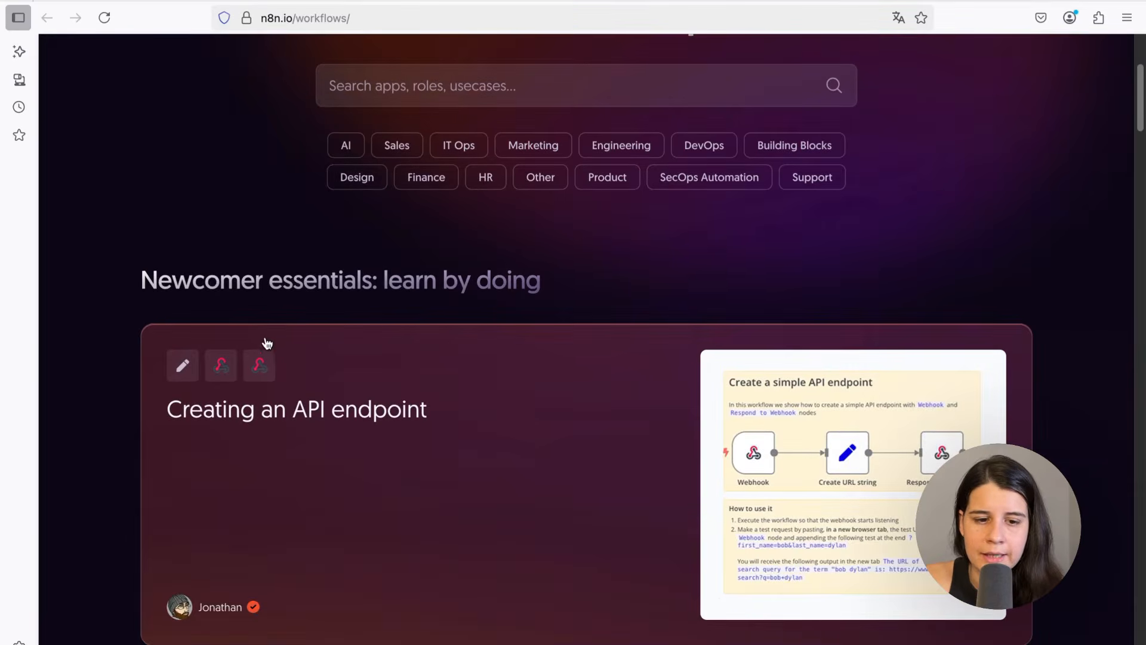
{"action": "scroll", "coordinate": [292, 409], "scroll_direction": "down", "scroll_amount": 6}
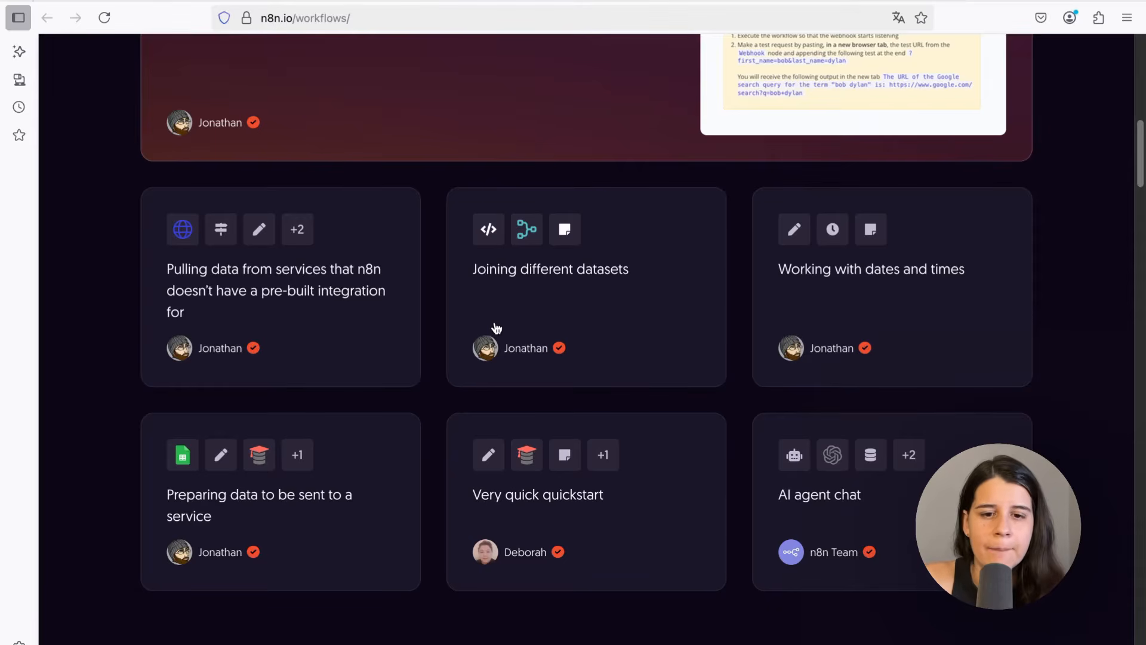
{"action": "left_click", "coordinate": [170, 260]}
{"action": "scroll", "coordinate": [631, 464], "scroll_direction": "down", "scroll_amount": 3}
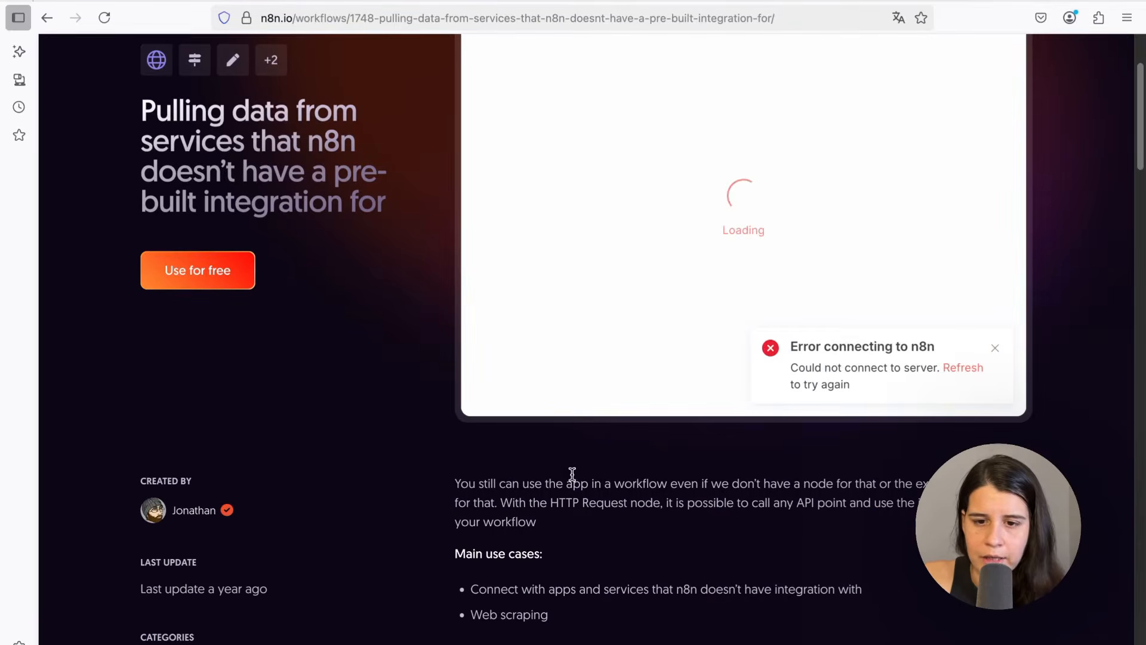
{"action": "scroll", "coordinate": [572, 473], "scroll_direction": "up", "scroll_amount": 3}
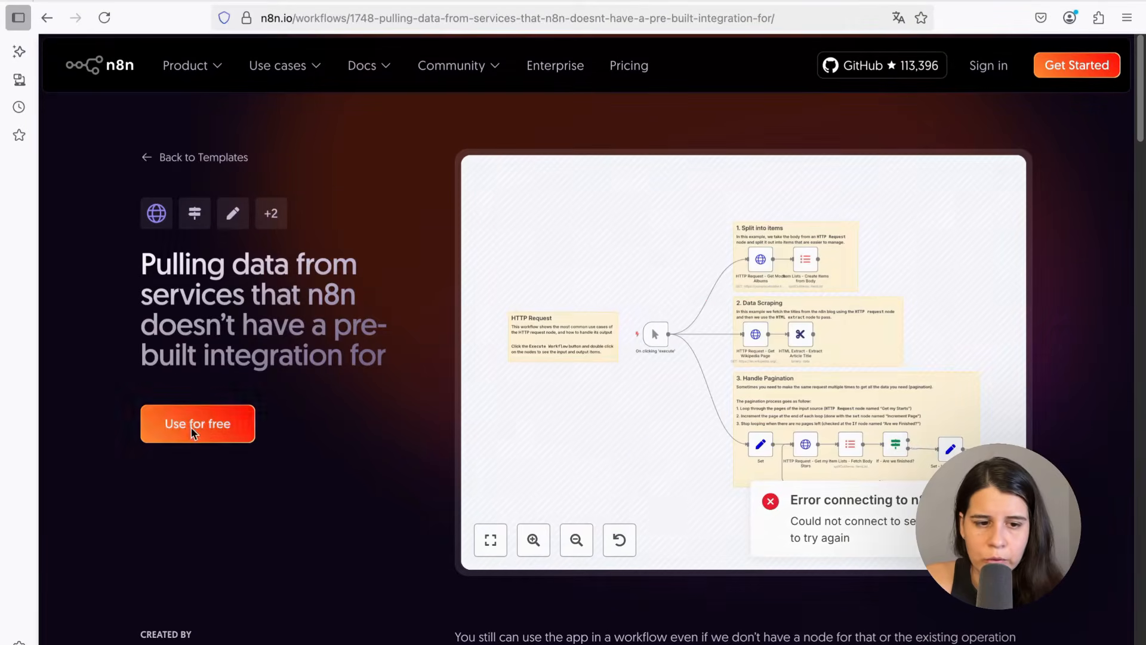
{"action": "left_click", "coordinate": [193, 430]}
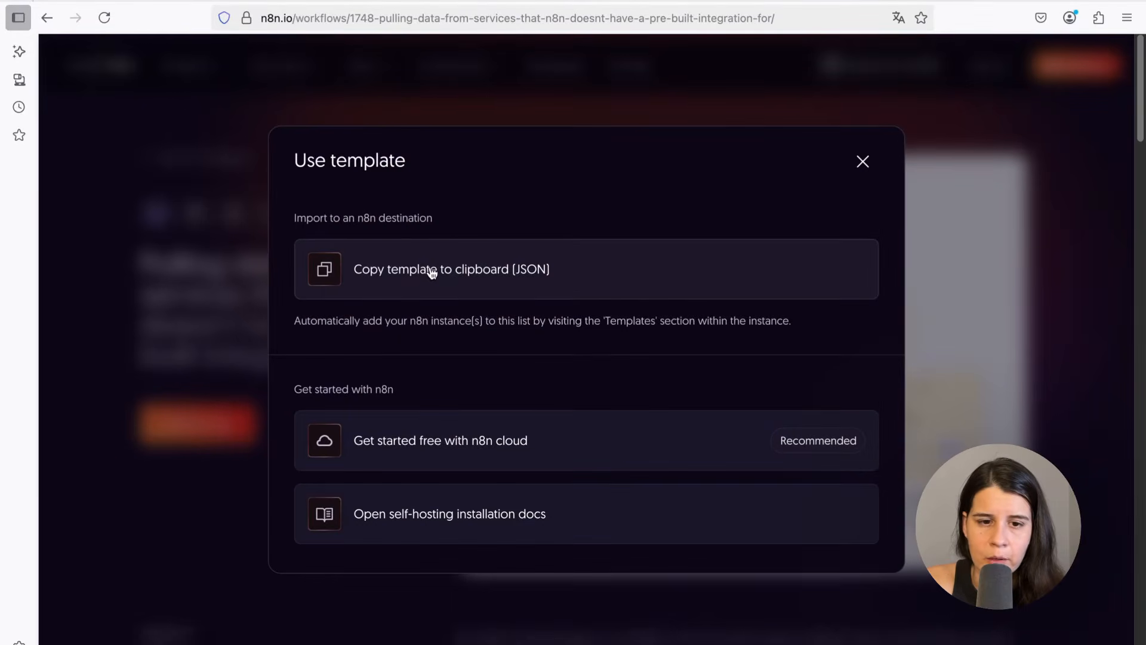
{"action": "left_click", "coordinate": [432, 272]}
Create a new workflow in the self-hosted instance and paste the copied template into it
{"action": "key", "text": "ctrl+Tab"}
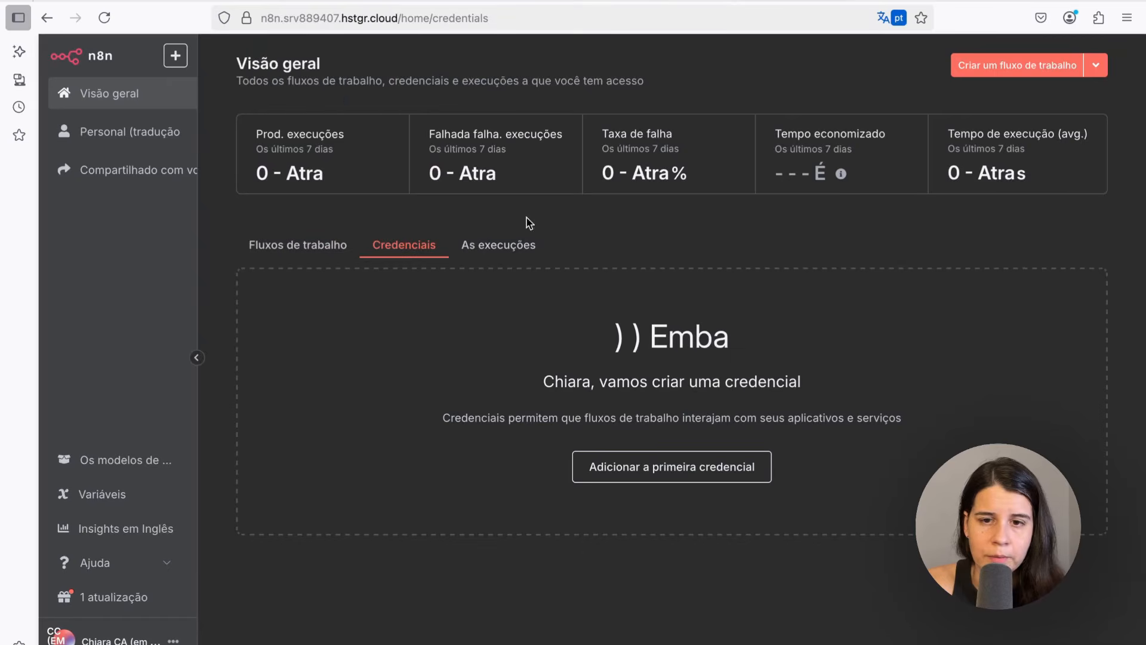
{"action": "left_click", "coordinate": [983, 69]}
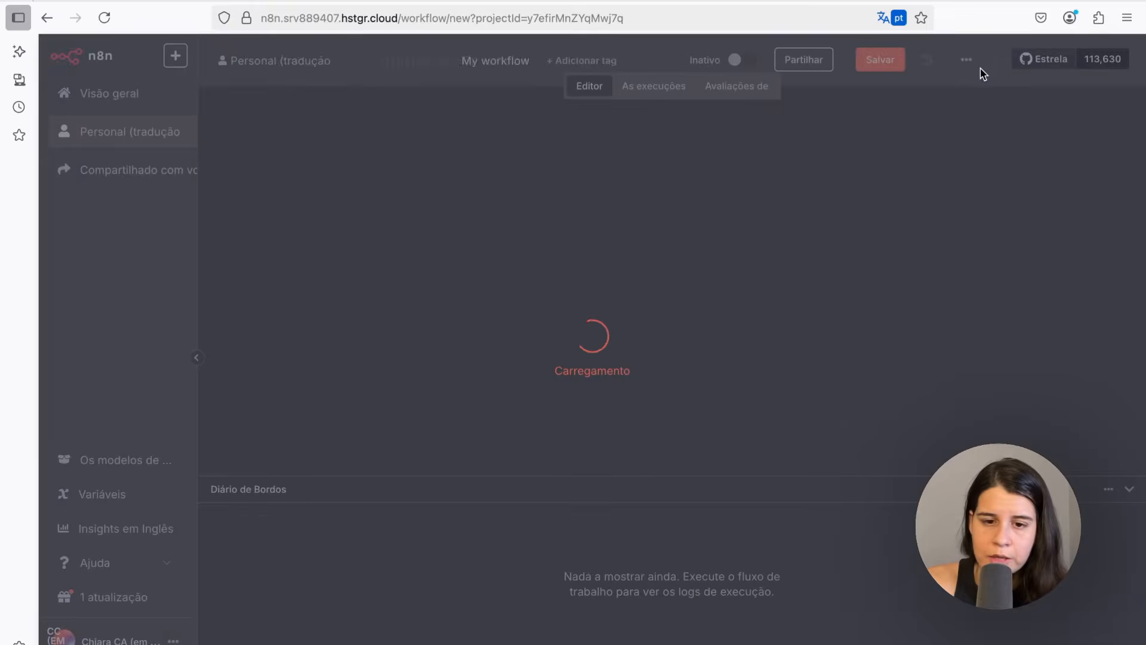
{"action": "key", "text": "ctrl+v"}
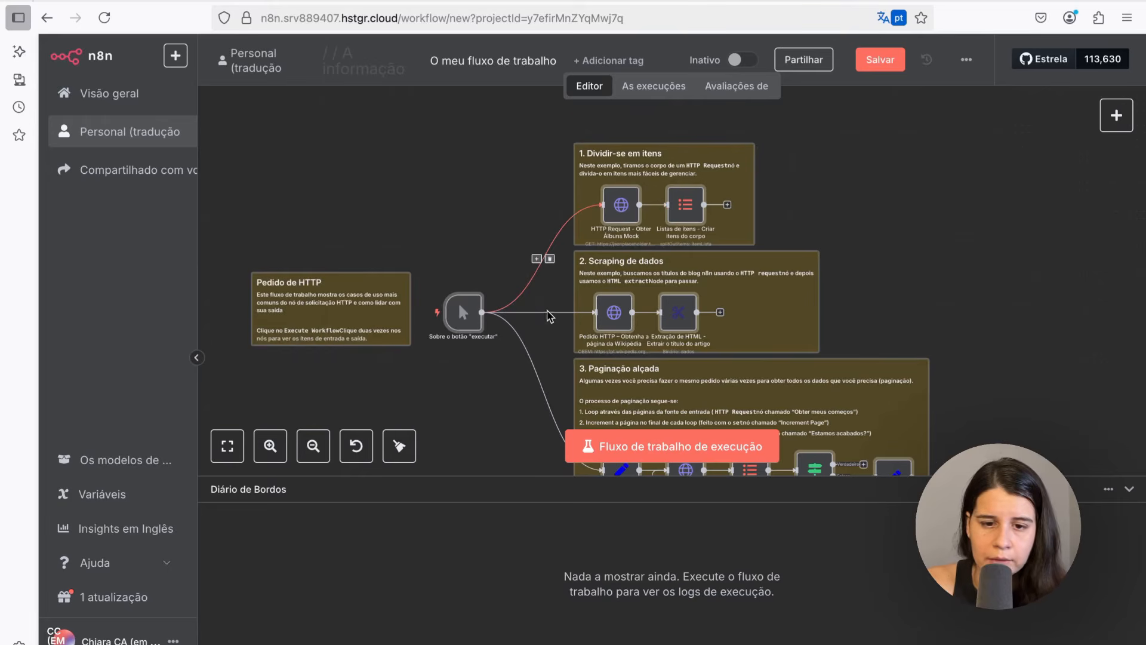
{"action": "scroll", "coordinate": [548, 322], "scroll_direction": "down", "scroll_amount": 2}
{"action": "scroll", "coordinate": [549, 325], "scroll_direction": "up", "scroll_amount": 2}
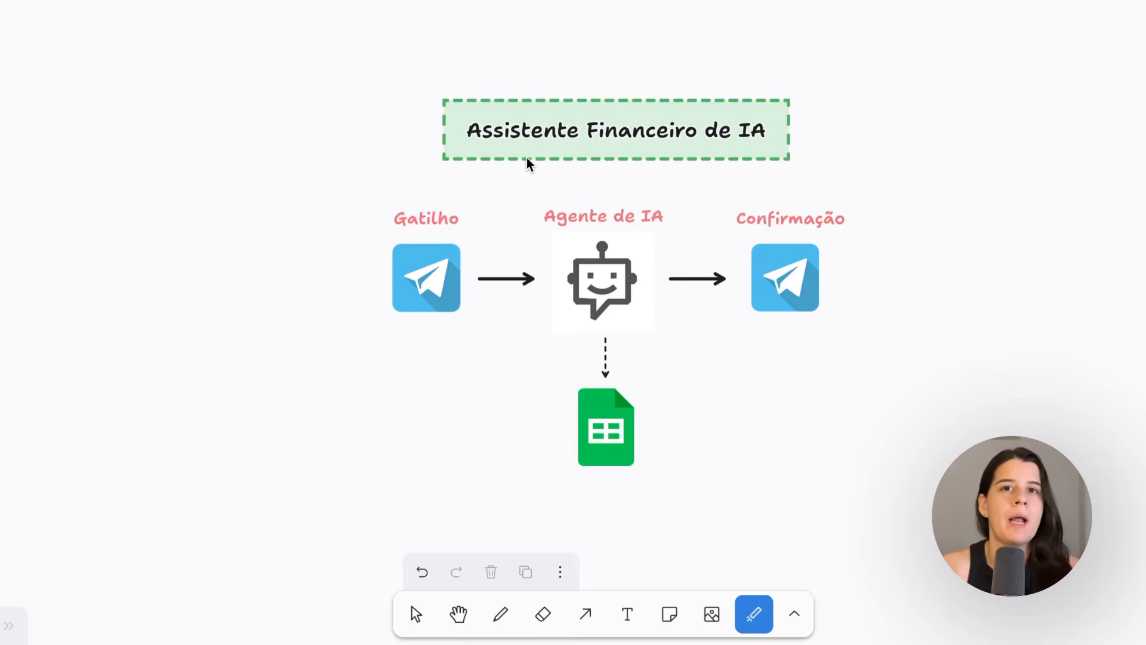
{"action": "mouse_move", "coordinate": [463, 190]}
{"action": "left_mouse_down"}
{"action": "mouse_move", "coordinate": [386, 194]}
{"action": "mouse_move", "coordinate": [332, 348]}
{"action": "mouse_move", "coordinate": [491, 266]}
{"action": "mouse_move", "coordinate": [390, 189]}
{"action": "left_mouse_up"}
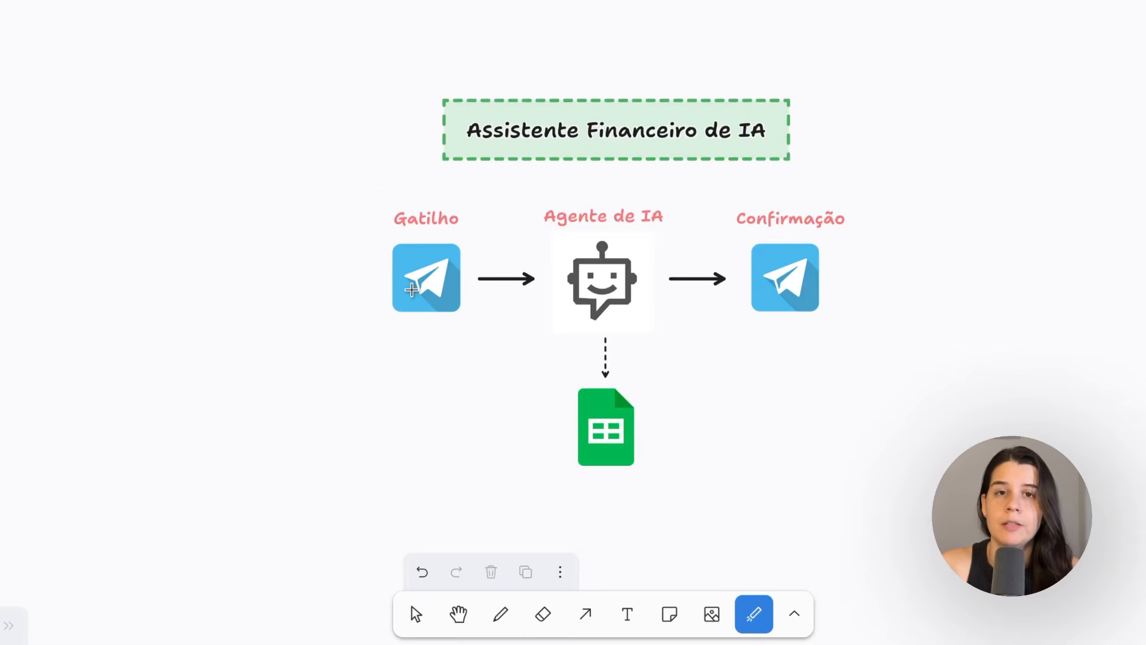
{"action": "mouse_move", "coordinate": [606, 184]}
{"action": "left_mouse_down"}
{"action": "mouse_move", "coordinate": [544, 191]}
{"action": "mouse_move", "coordinate": [524, 281]}
{"action": "mouse_move", "coordinate": [624, 330]}
{"action": "mouse_move", "coordinate": [678, 217]}
{"action": "mouse_move", "coordinate": [519, 181]}
{"action": "left_mouse_up"}
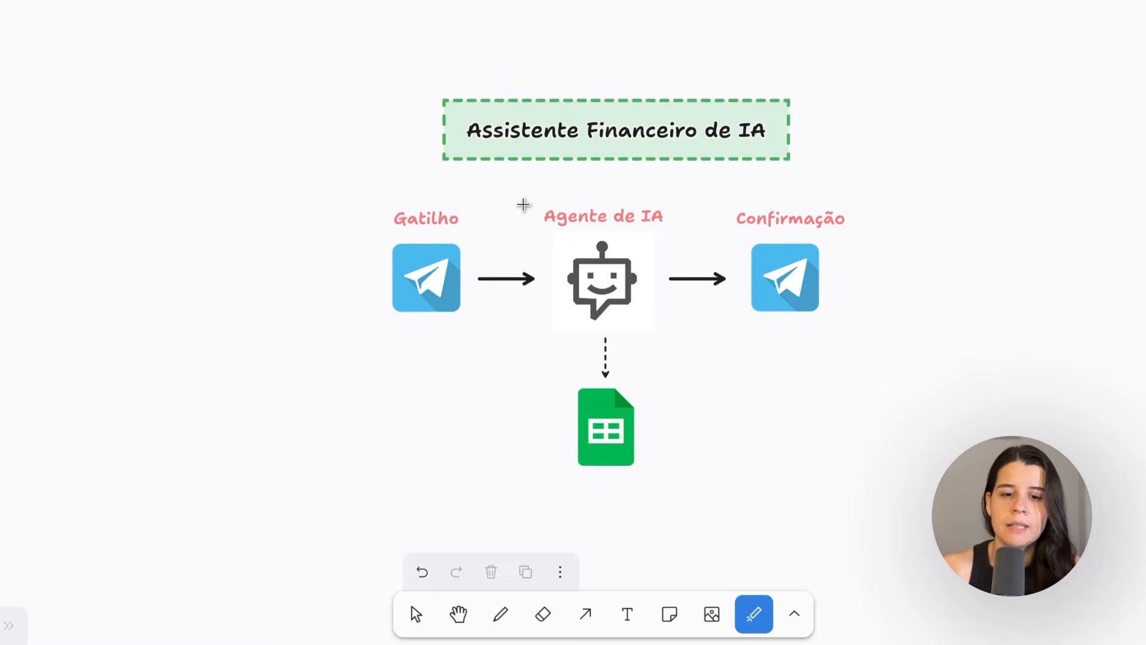
{"action": "mouse_move", "coordinate": [614, 366]}
{"action": "left_mouse_down"}
{"action": "mouse_move", "coordinate": [545, 383]}
{"action": "mouse_move", "coordinate": [659, 498]}
{"action": "mouse_move", "coordinate": [568, 369]}
{"action": "left_mouse_up"}
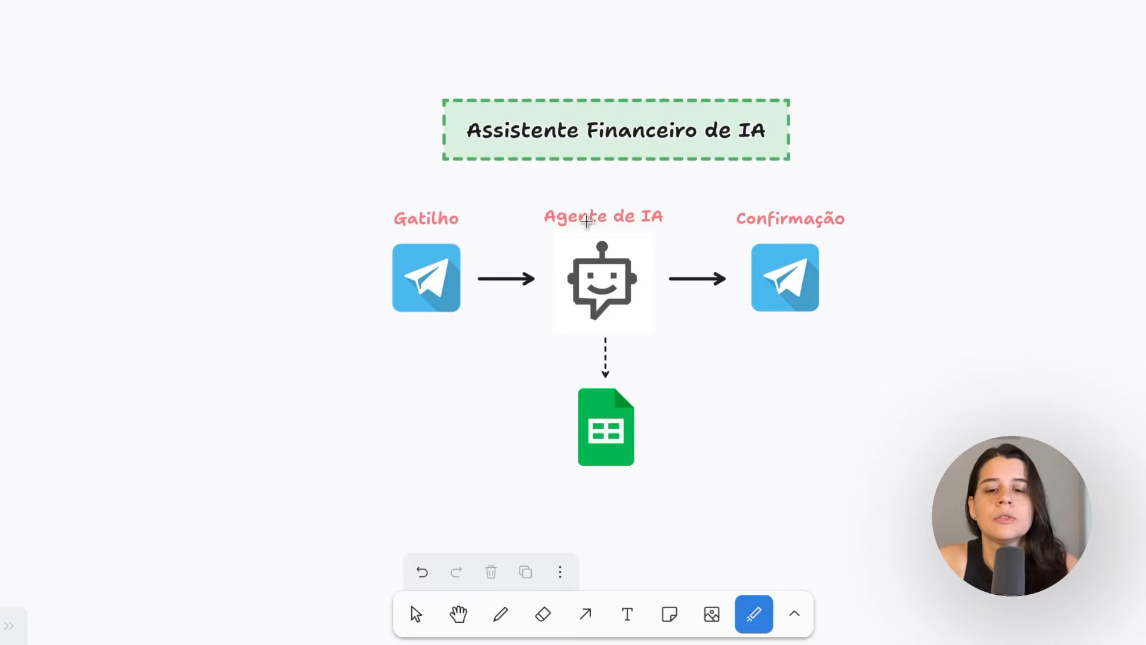
{"action": "mouse_move", "coordinate": [772, 197]}
{"action": "left_mouse_down"}
{"action": "mouse_move", "coordinate": [729, 239]}
{"action": "mouse_move", "coordinate": [854, 334]}
{"action": "mouse_move", "coordinate": [742, 187]}
{"action": "left_mouse_up"}
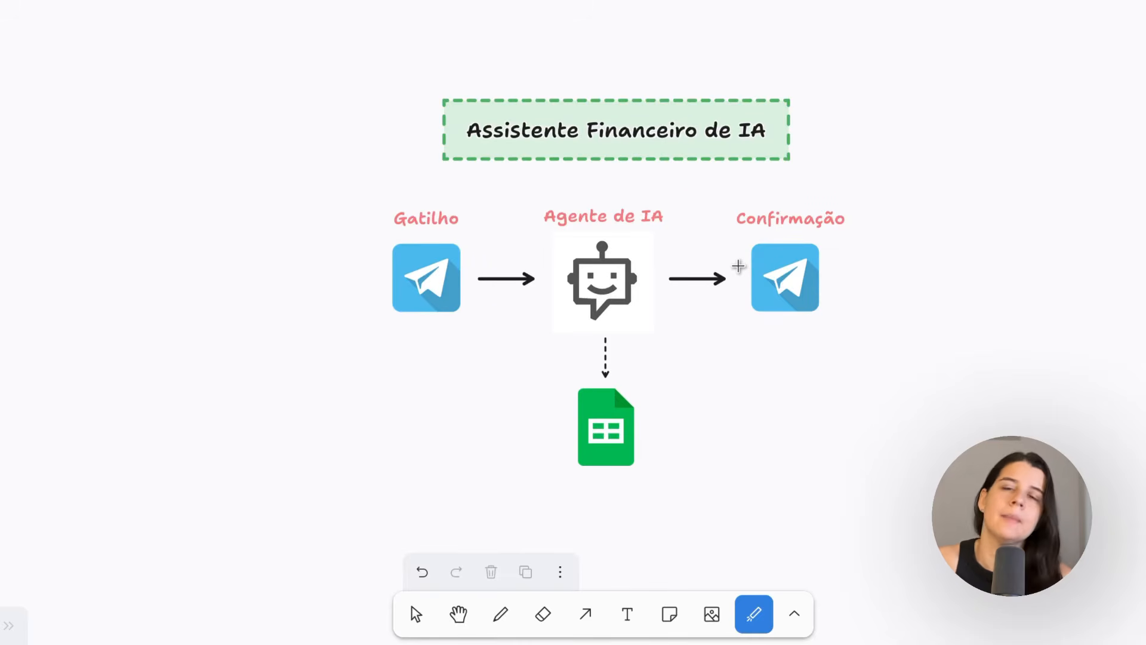
{"action": "mouse_move", "coordinate": [867, 185]}
{"action": "left_mouse_down"}
{"action": "mouse_move", "coordinate": [428, 215]}
{"action": "mouse_move", "coordinate": [442, 424]}
{"action": "mouse_move", "coordinate": [901, 352]}
{"action": "mouse_move", "coordinate": [689, 174]}
{"action": "left_mouse_up"}
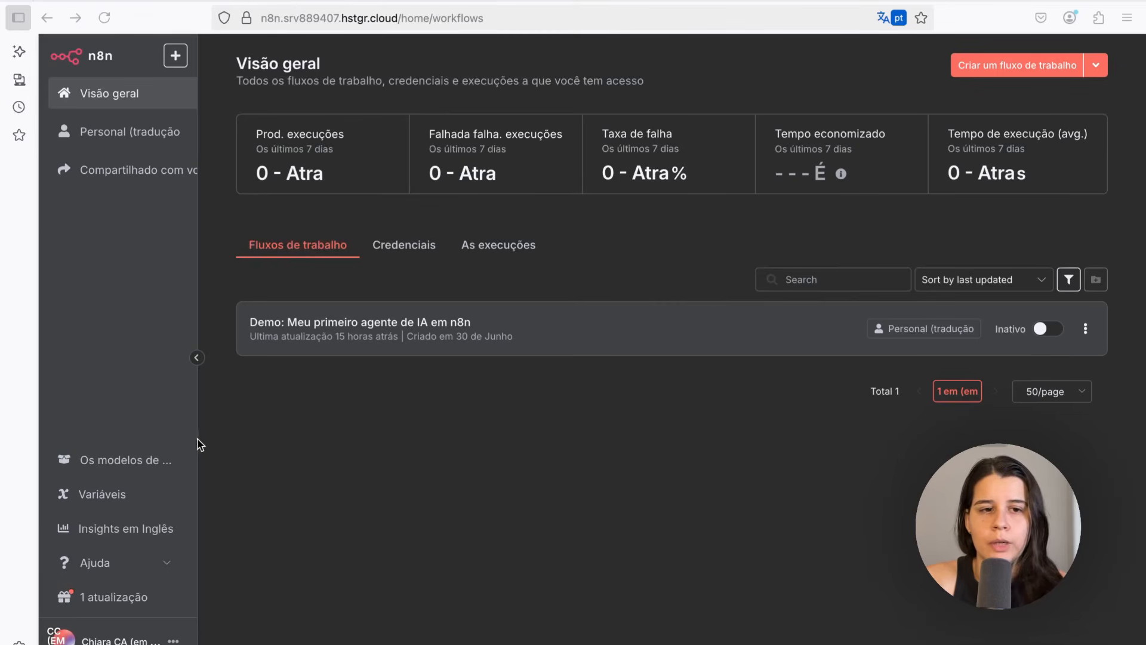
Create a new workflow and add the chat message received trigger as its first step
{"action": "left_click", "coordinate": [991, 66]}
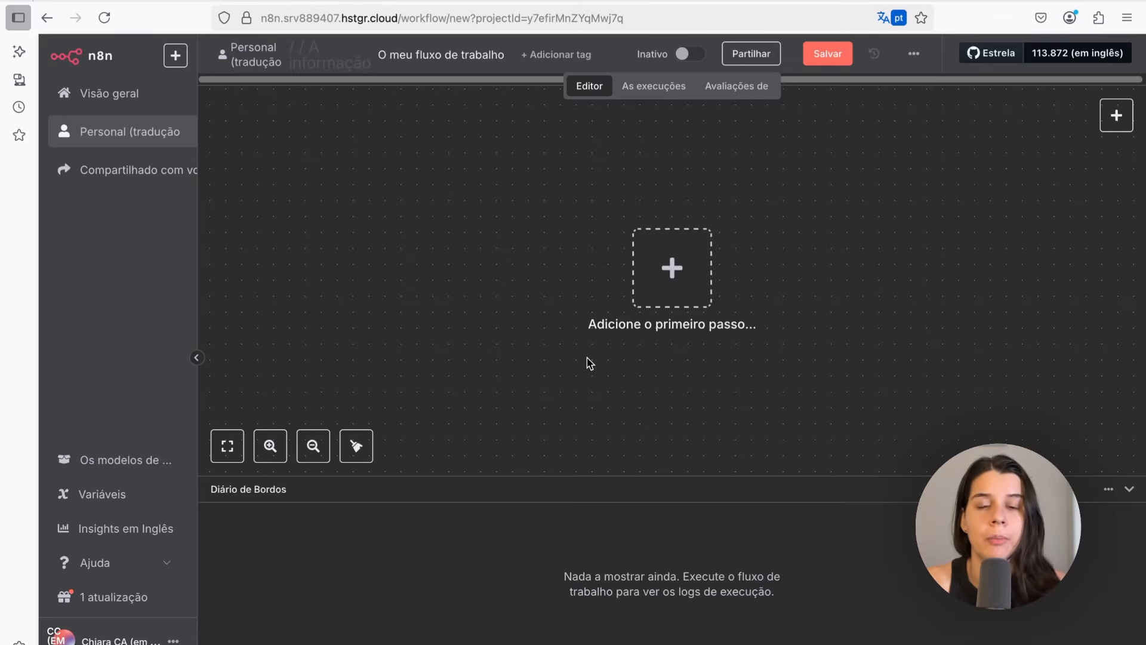
{"action": "left_click", "coordinate": [674, 274]}
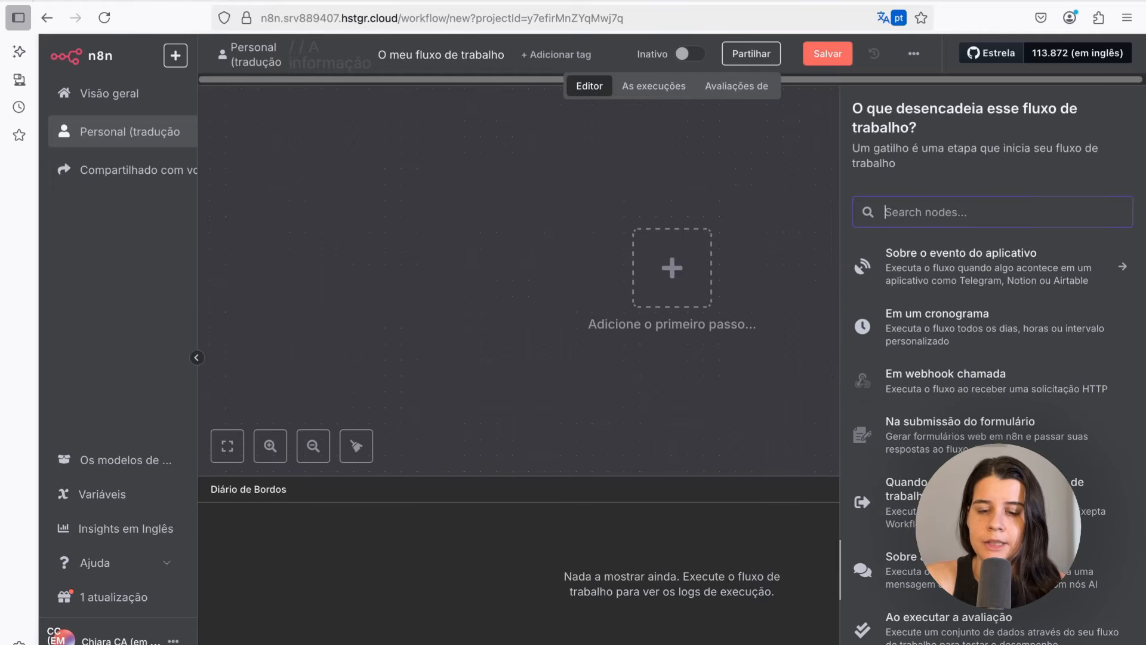
{"action": "left_click", "coordinate": [967, 570]}
{"action": "left_click", "coordinate": [311, 89]}
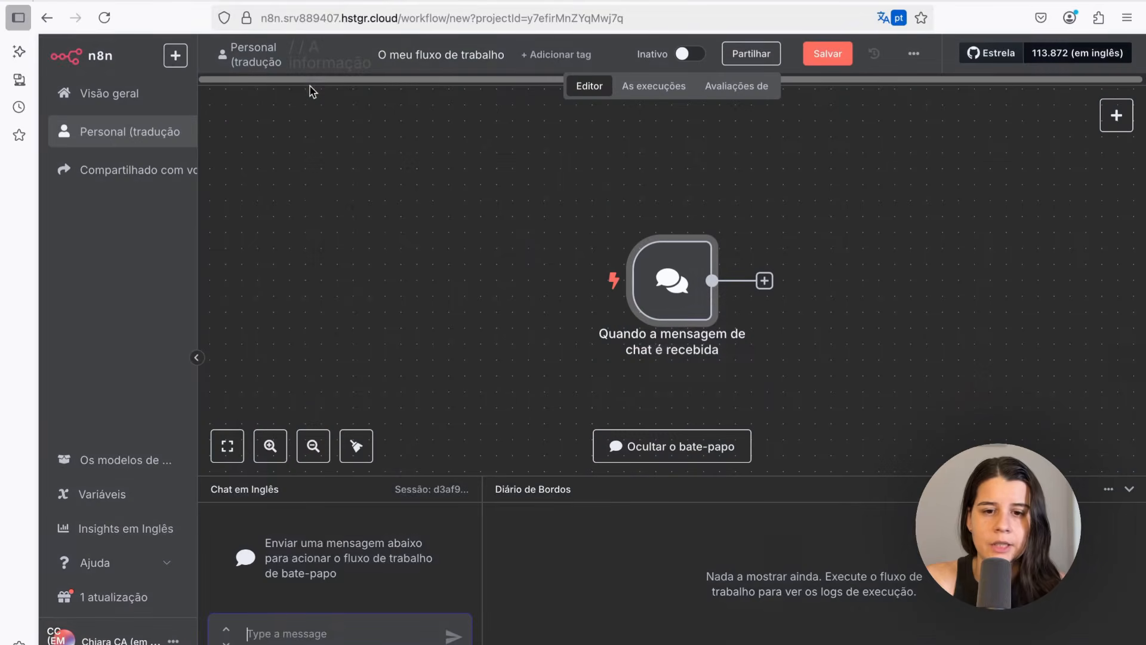
Send the test message 'Olá' in the workflow chat to run the chat trigger
{"action": "type", "text": "o"}
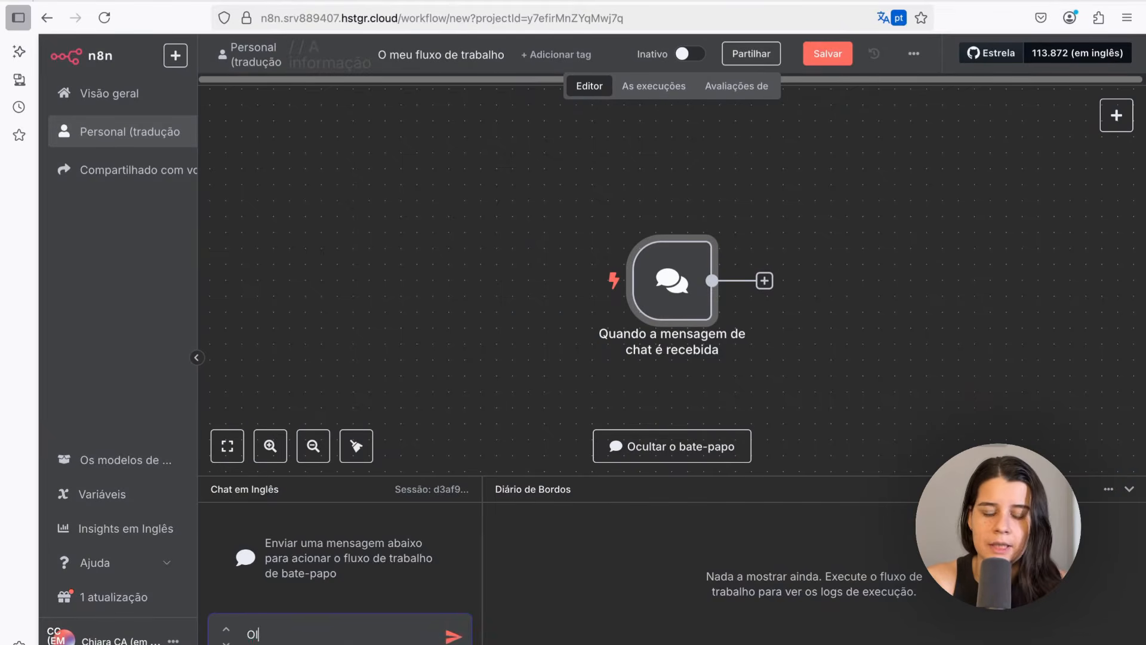
{"action": "type", "text": "lá"}
{"action": "key", "text": "Return"}
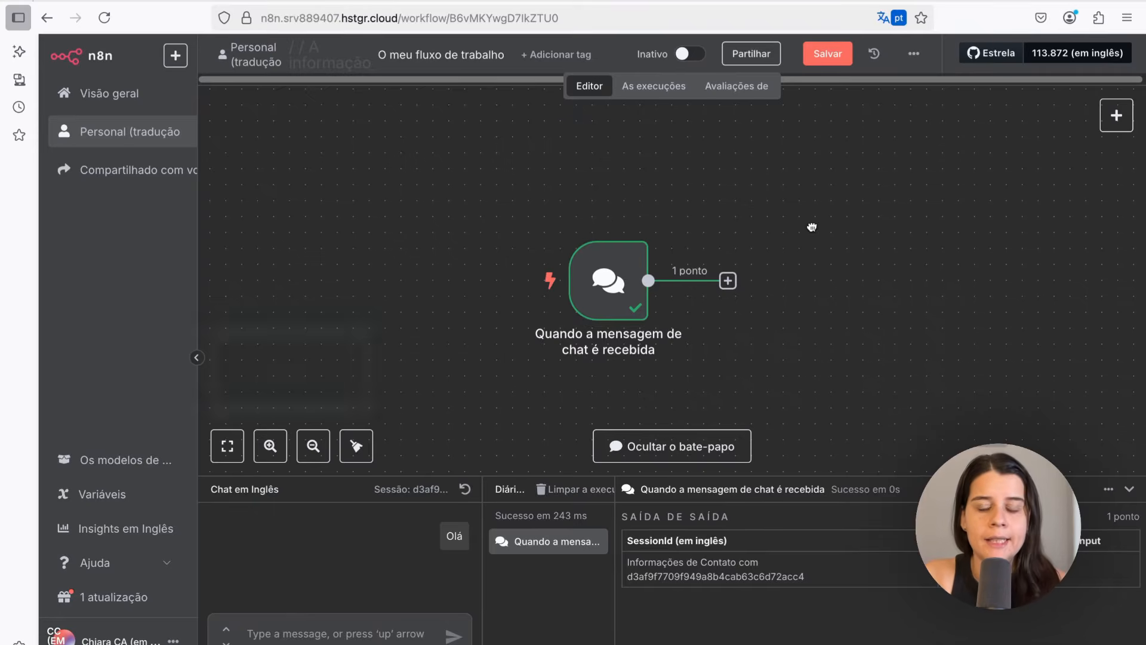
Add an AI Agent node (Agente de IA) after the chat message trigger
{"action": "left_click_drag", "start_coordinate": [812, 226], "coordinate": [707, 215]}
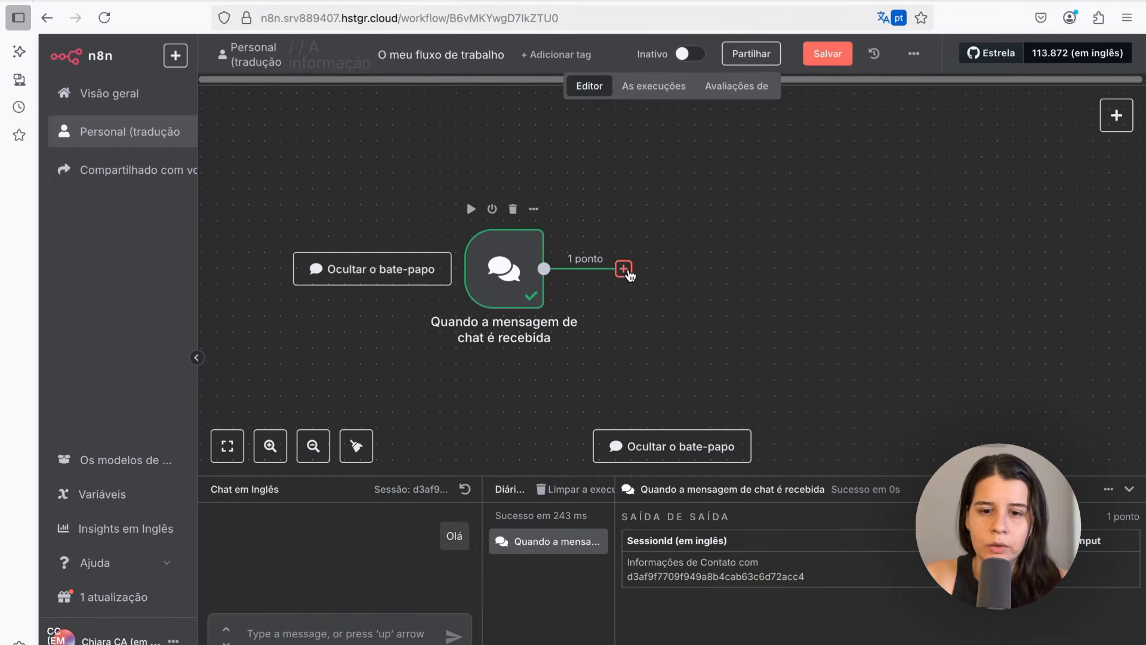
{"action": "left_click", "coordinate": [624, 269]}
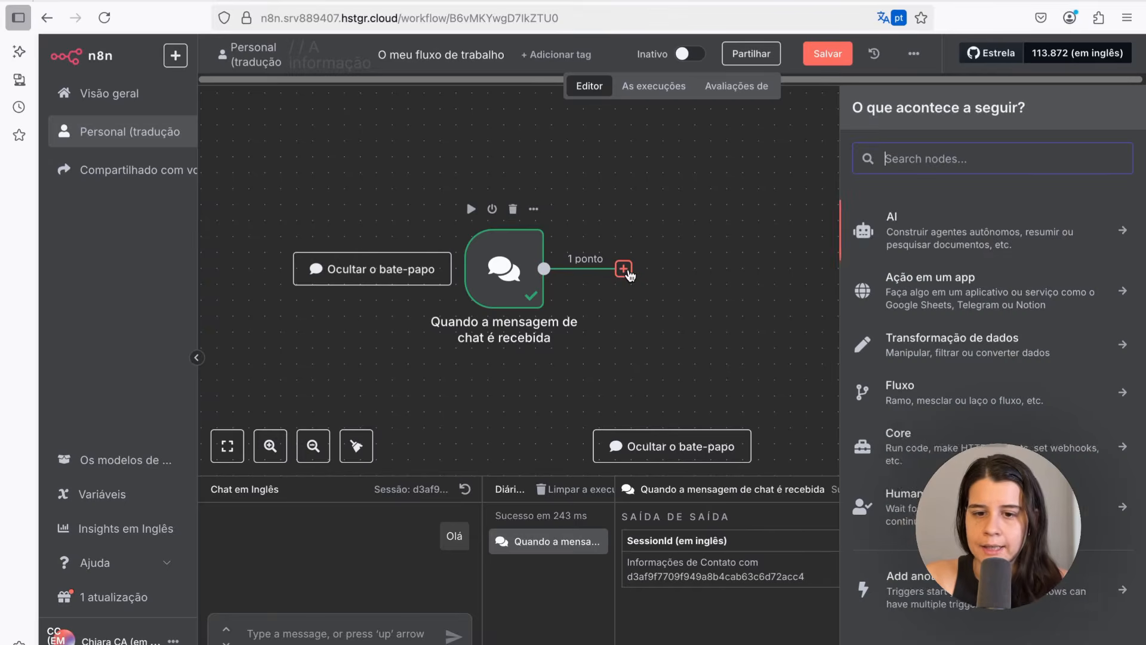
{"action": "left_click", "coordinate": [901, 240]}
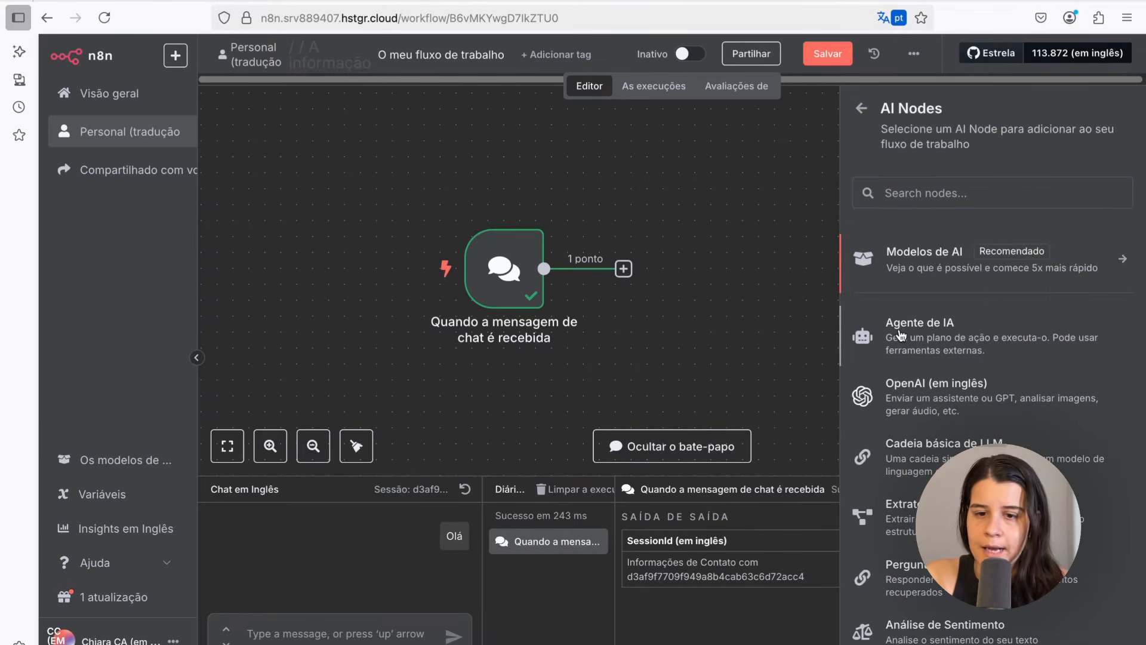
{"action": "left_click", "coordinate": [900, 335]}
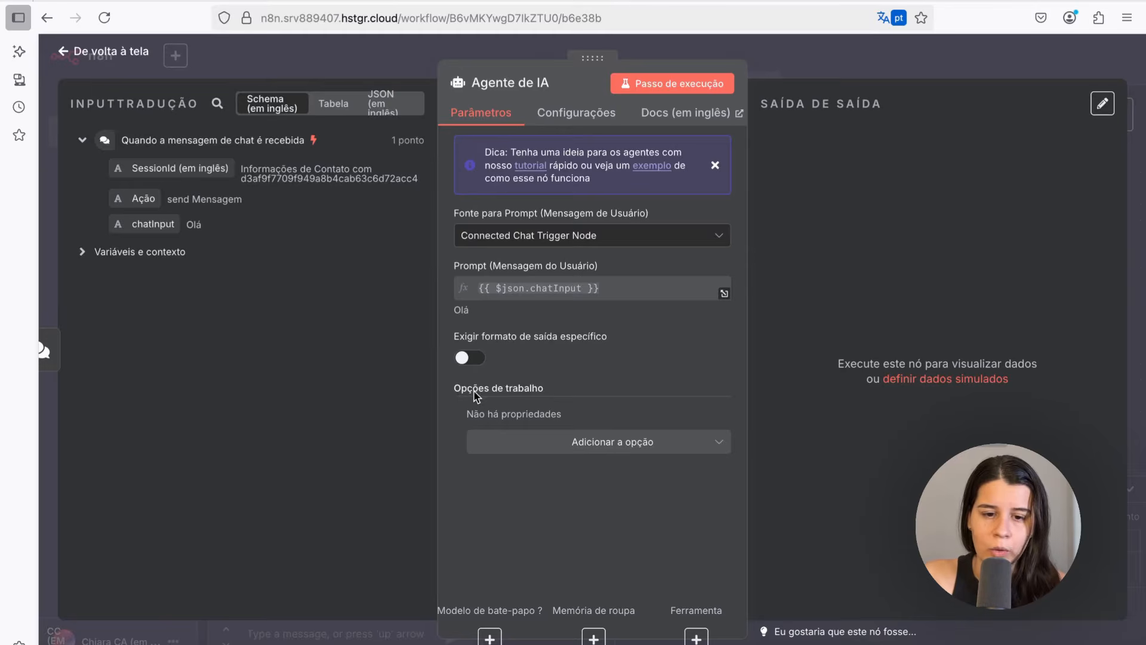
Add a System Message option to the AI Agent containing the expense-tracker assistant prompt
{"action": "left_click_drag", "start_coordinate": [453, 394], "coordinate": [558, 388]}
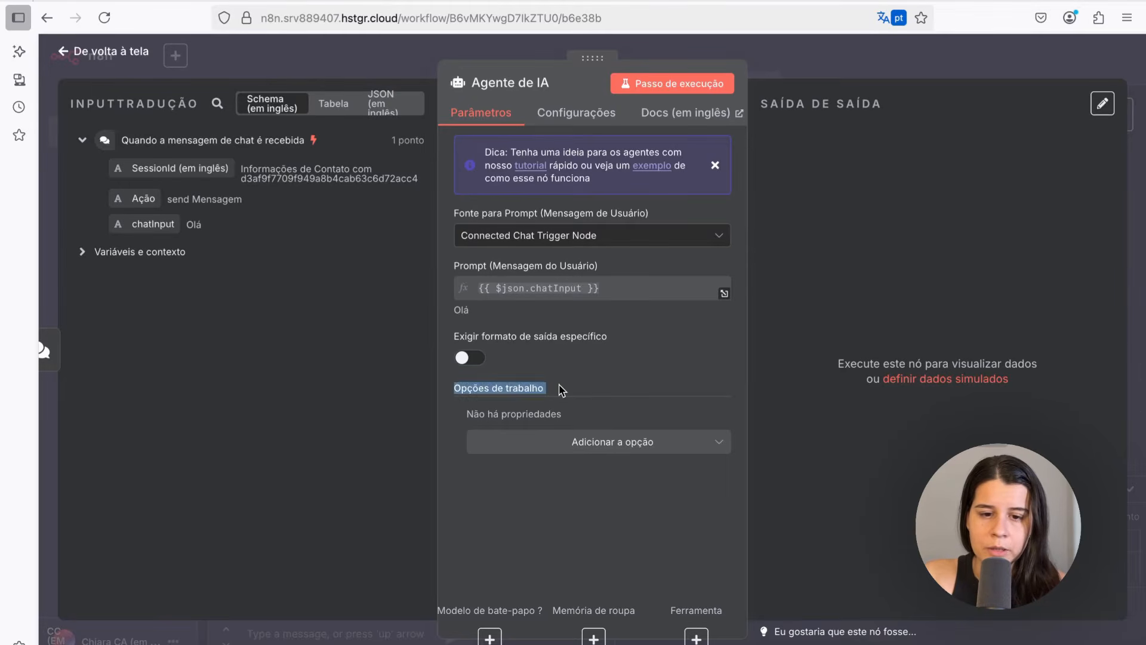
{"action": "left_click", "coordinate": [593, 447]}
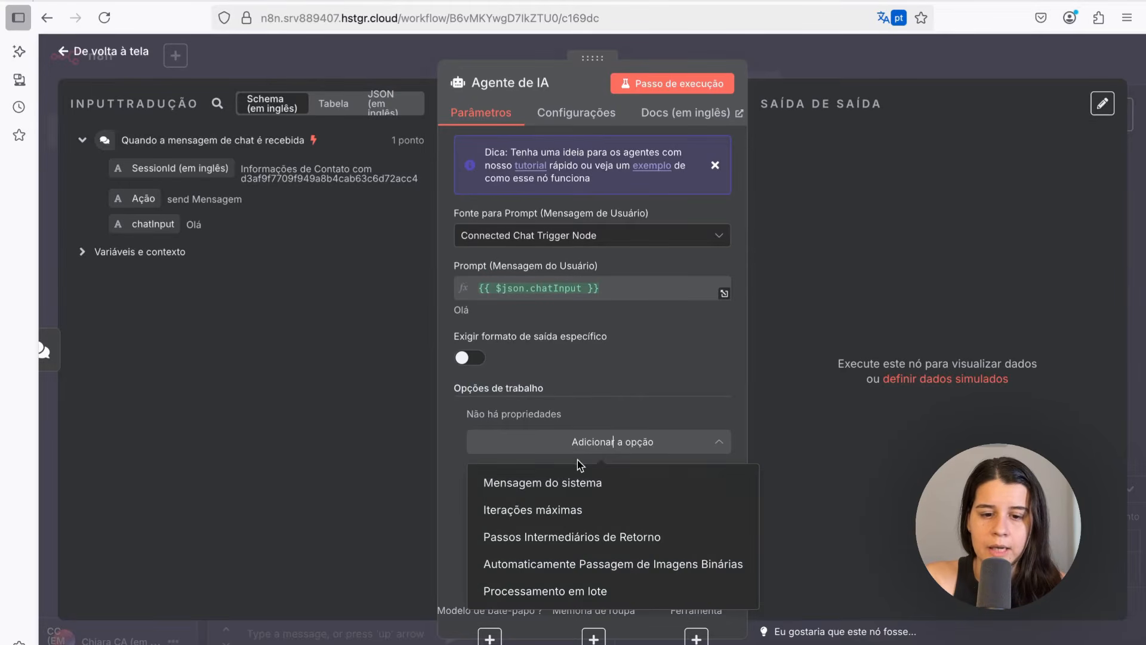
{"action": "left_click", "coordinate": [531, 484]}
{"action": "scroll", "coordinate": [532, 446], "scroll_direction": "down", "scroll_amount": 3}
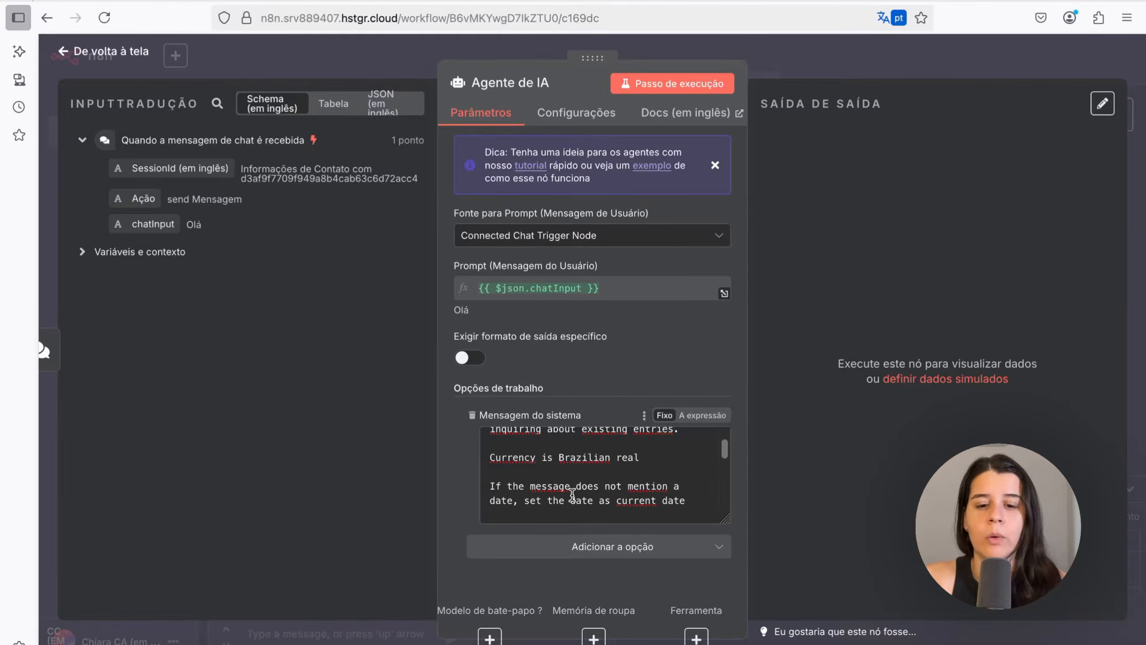
Read through the AI Agent's system message prompt, then return to the canvas
{"action": "scroll", "coordinate": [676, 455], "scroll_direction": "up", "scroll_amount": 2}
{"action": "left_click", "coordinate": [576, 469]}
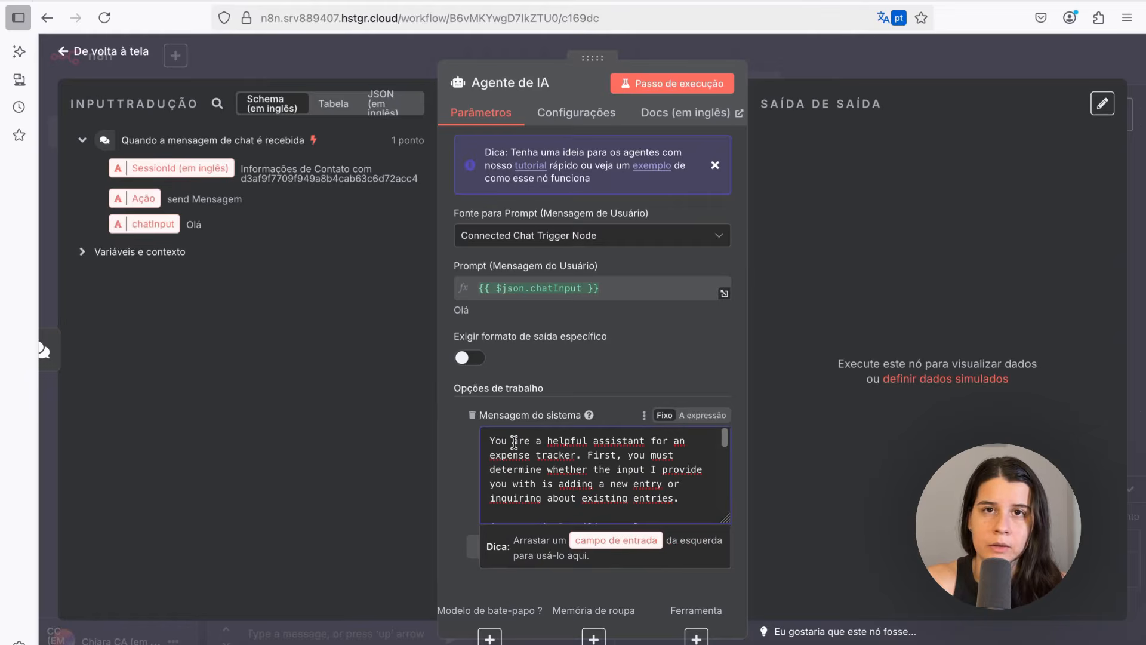
{"action": "left_click_drag", "start_coordinate": [515, 441], "coordinate": [519, 482]}
{"action": "left_click", "coordinate": [519, 483]}
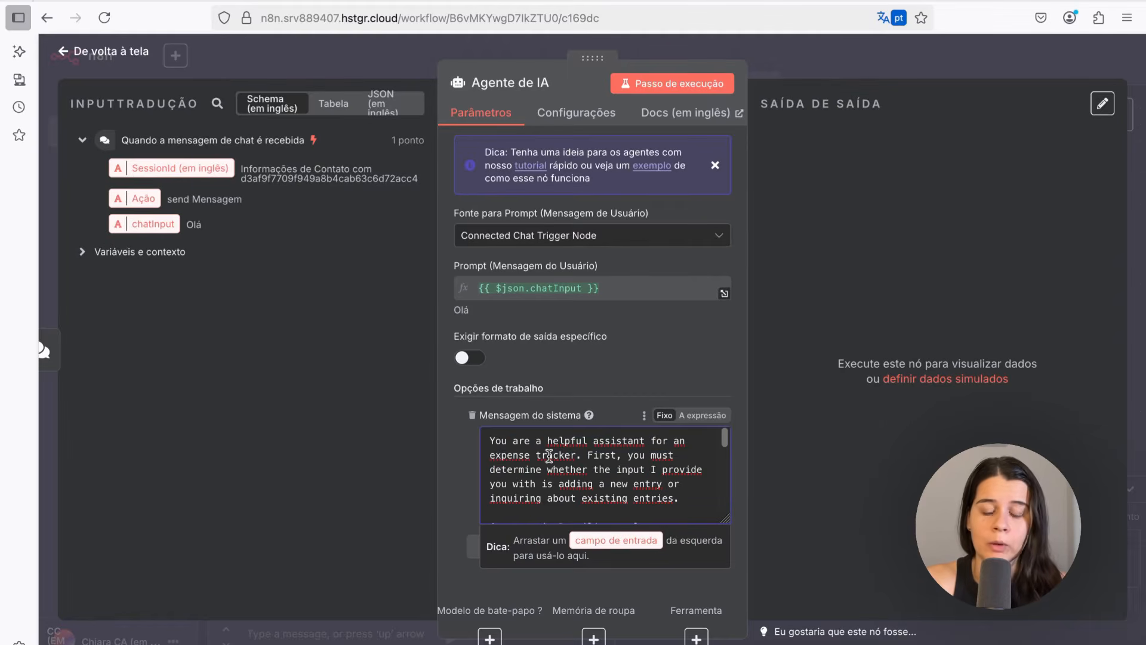
{"action": "scroll", "coordinate": [528, 479], "scroll_direction": "down", "scroll_amount": 2}
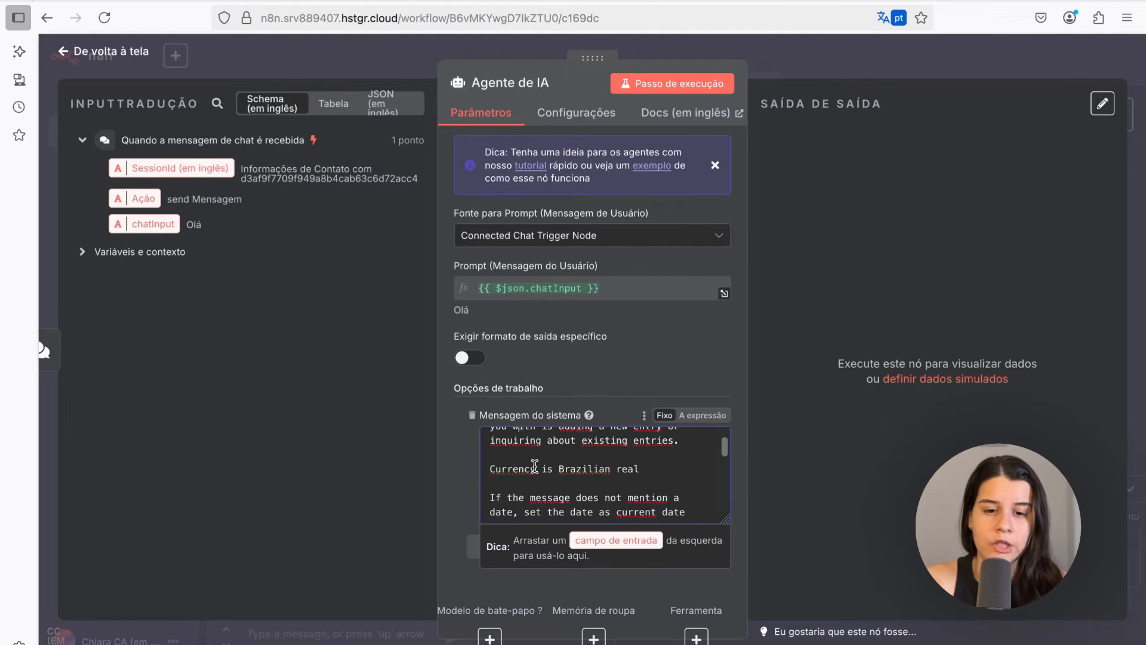
{"action": "scroll", "coordinate": [528, 460], "scroll_direction": "up", "scroll_amount": 1}
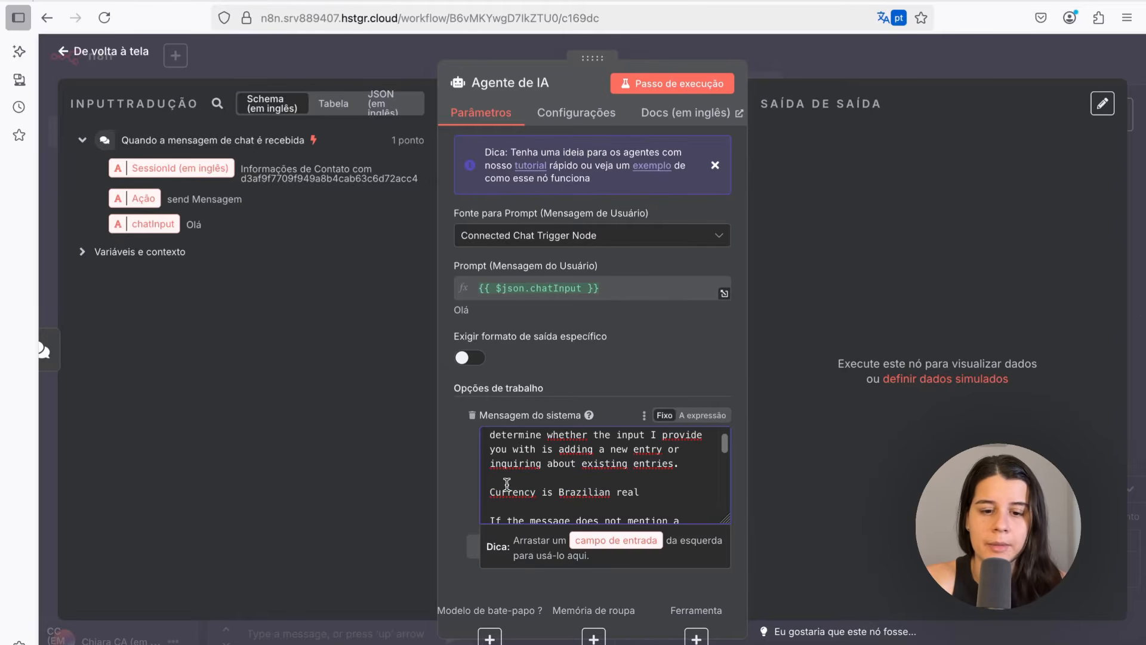
{"action": "left_click_drag", "start_coordinate": [677, 494], "coordinate": [558, 492]}
{"action": "scroll", "coordinate": [558, 477], "scroll_direction": "down", "scroll_amount": 5}
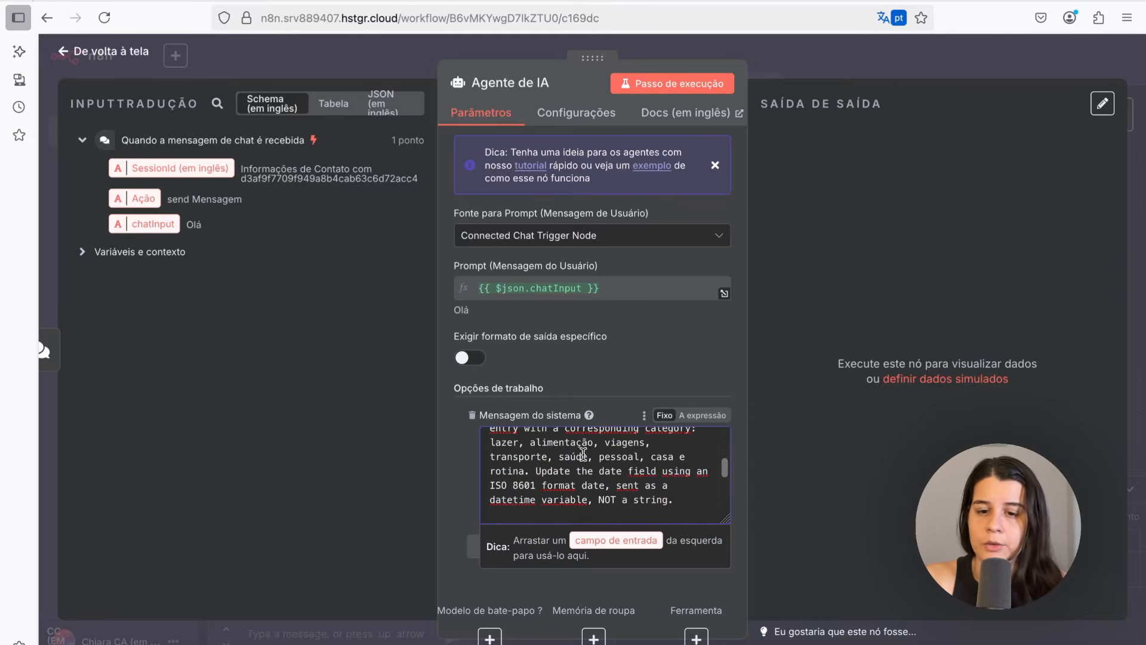
{"action": "scroll", "coordinate": [512, 467], "scroll_direction": "up", "scroll_amount": 1}
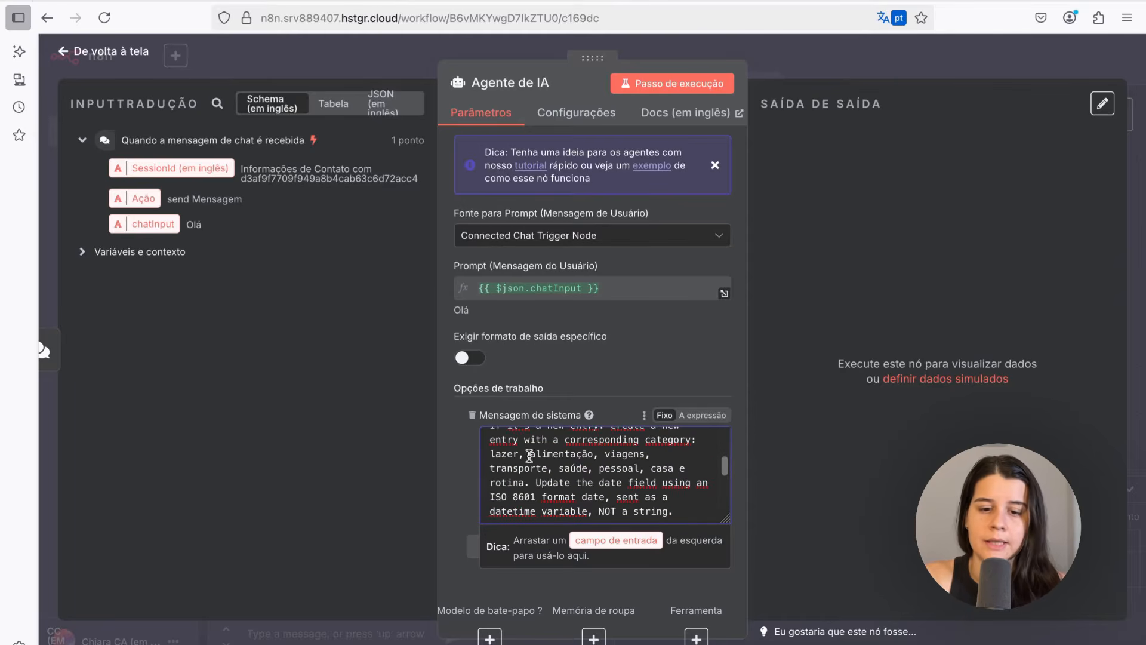
{"action": "left_click_drag", "start_coordinate": [514, 468], "coordinate": [584, 468]}
{"action": "left_click", "coordinate": [584, 469]}
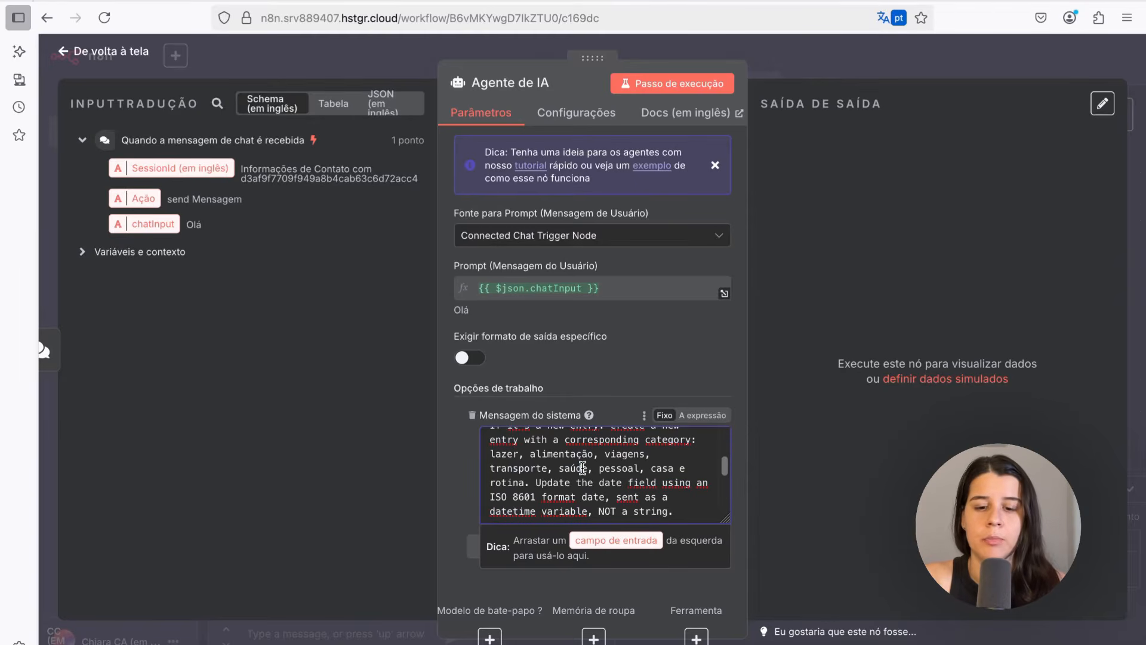
{"action": "scroll", "coordinate": [583, 468], "scroll_direction": "down", "scroll_amount": 2}
{"action": "scroll", "coordinate": [583, 468], "scroll_direction": "down", "scroll_amount": 3}
{"action": "scroll", "coordinate": [533, 457], "scroll_direction": "up", "scroll_amount": 3}
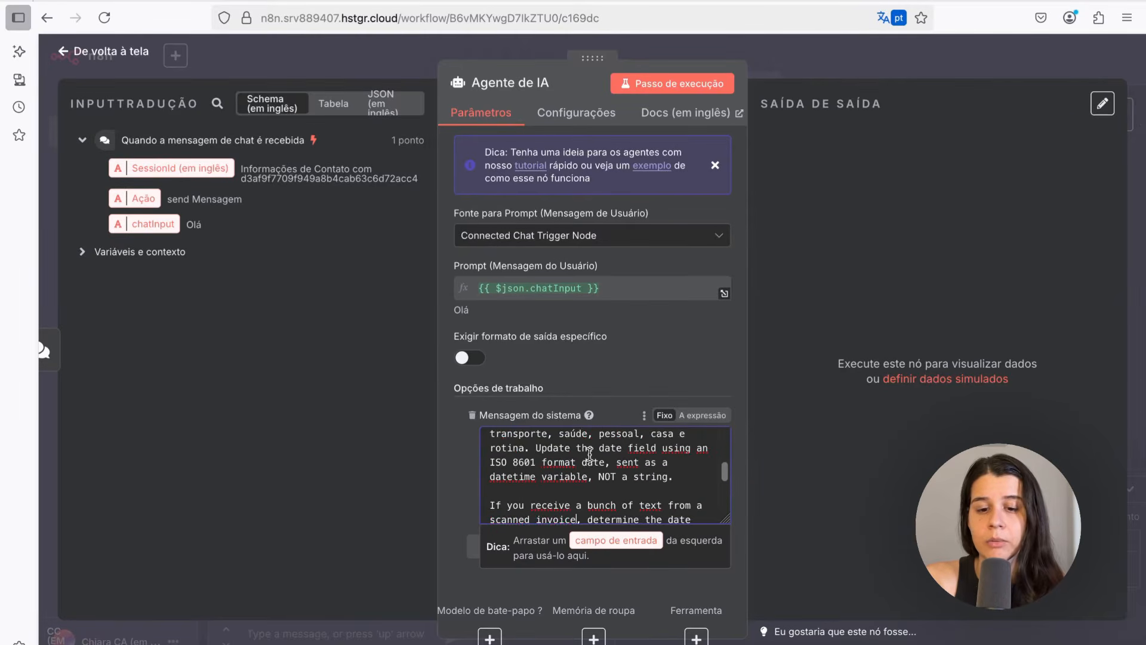
{"action": "scroll", "coordinate": [590, 453], "scroll_direction": "down", "scroll_amount": 3}
{"action": "scroll", "coordinate": [589, 454], "scroll_direction": "down", "scroll_amount": 1}
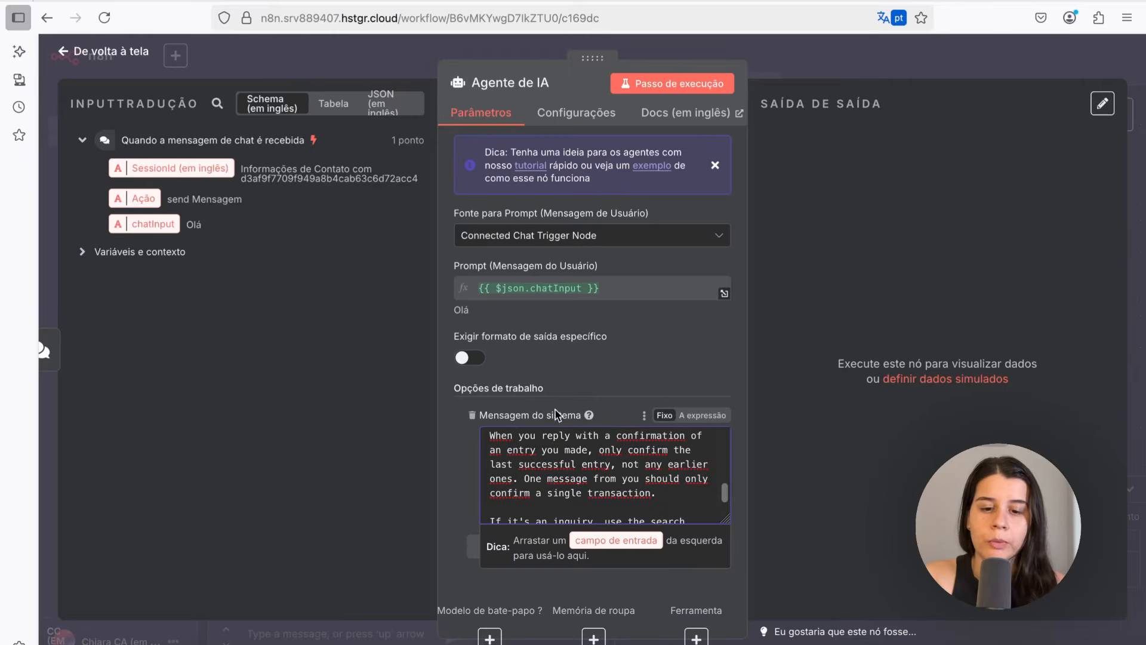
{"action": "scroll", "coordinate": [622, 478], "scroll_direction": "down", "scroll_amount": 1}
{"action": "scroll", "coordinate": [593, 479], "scroll_direction": "down", "scroll_amount": 1}
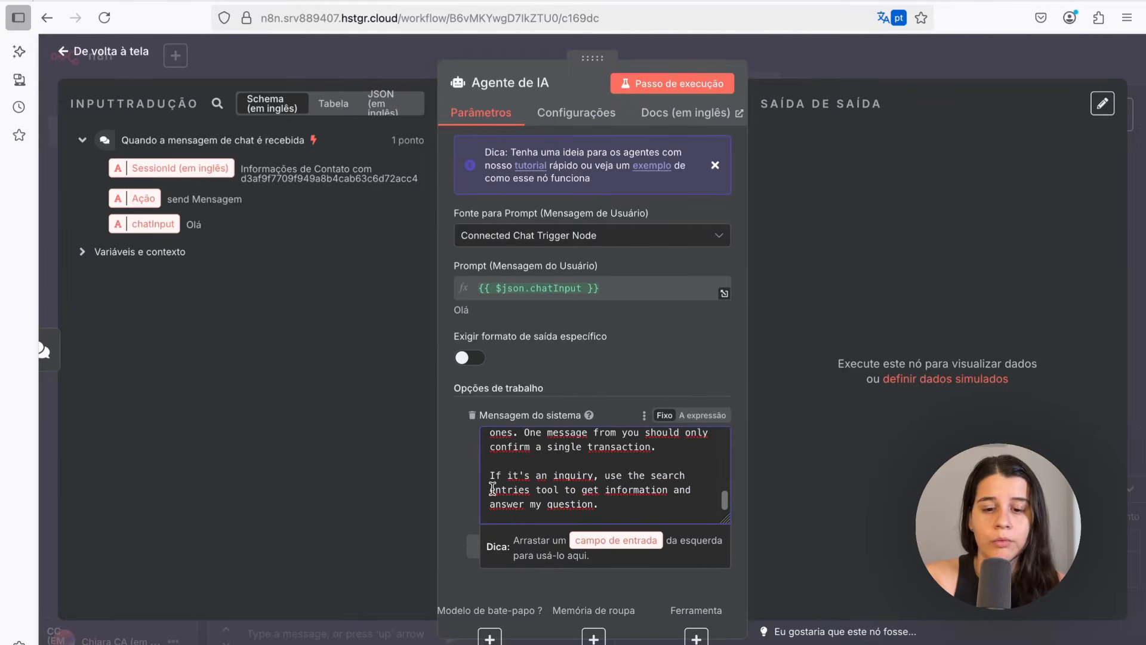
{"action": "scroll", "coordinate": [492, 482], "scroll_direction": "down", "scroll_amount": 1}
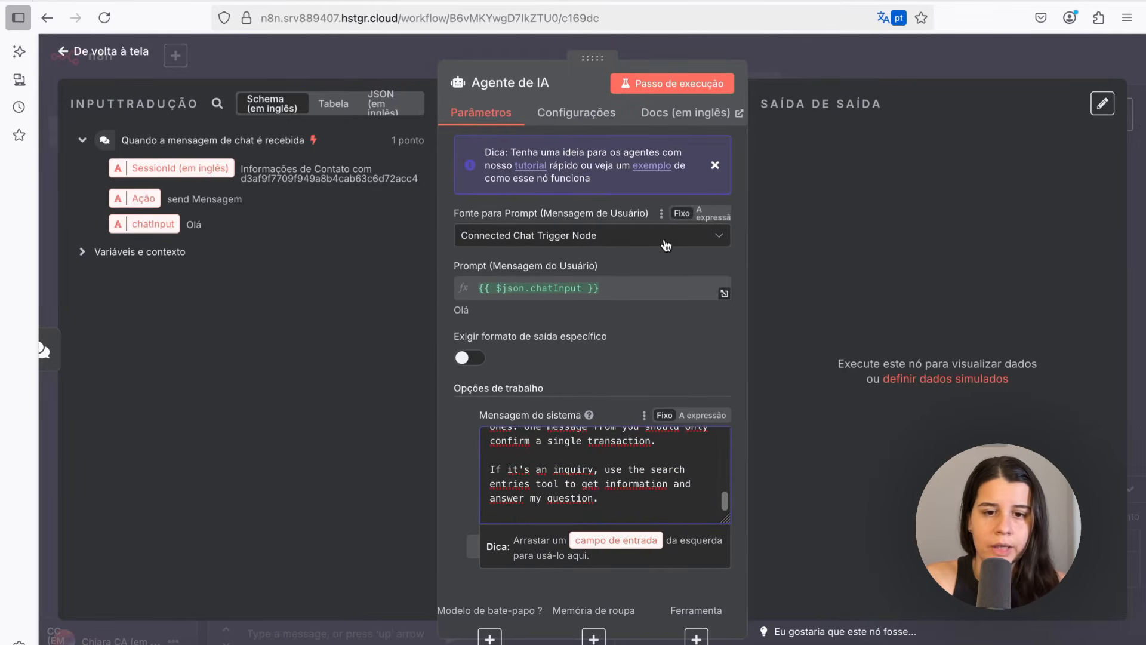
{"action": "left_click", "coordinate": [92, 54]}
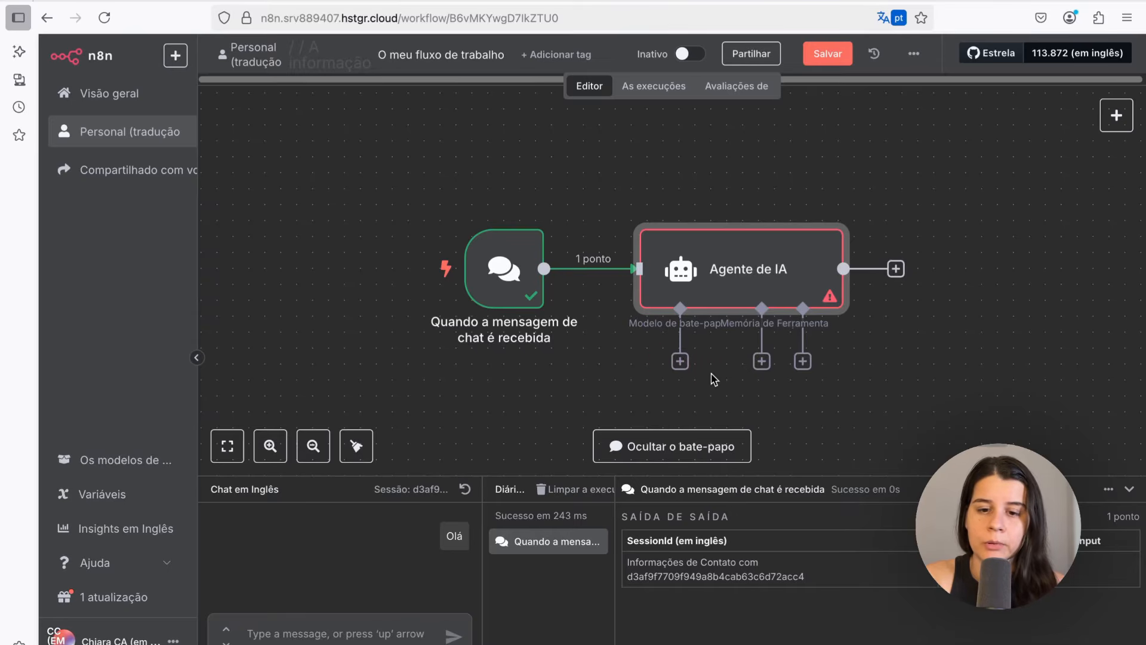
Attach an OpenAI Chat Model to the agent's chat model input and return to the canvas
{"action": "left_click", "coordinate": [677, 363]}
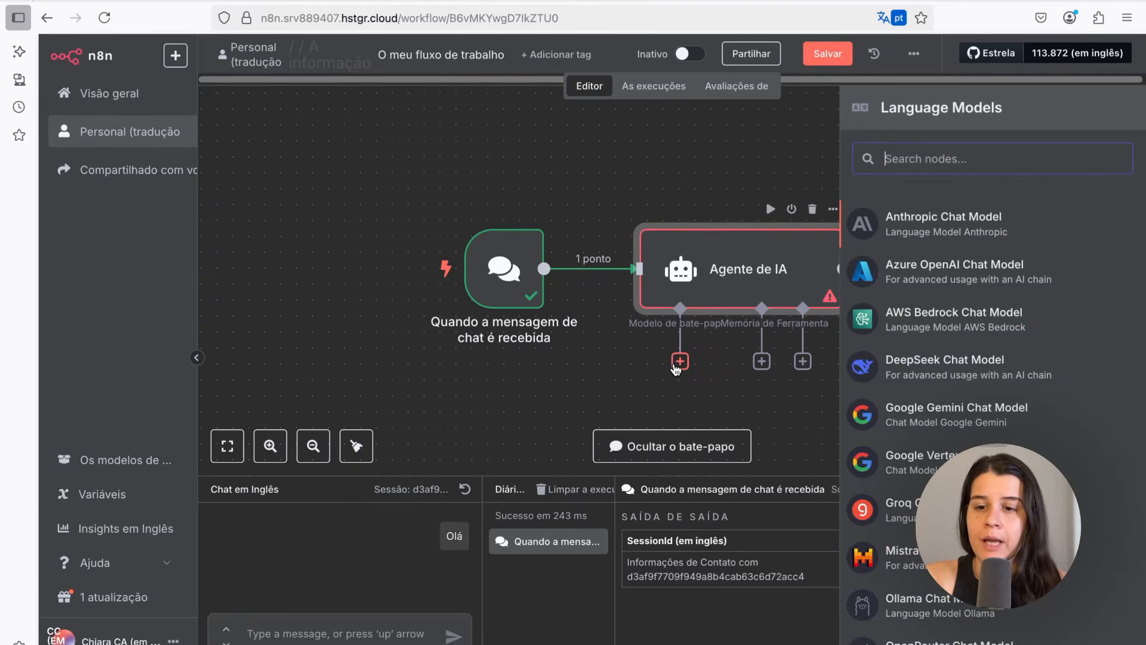
{"action": "type", "text": "open"}
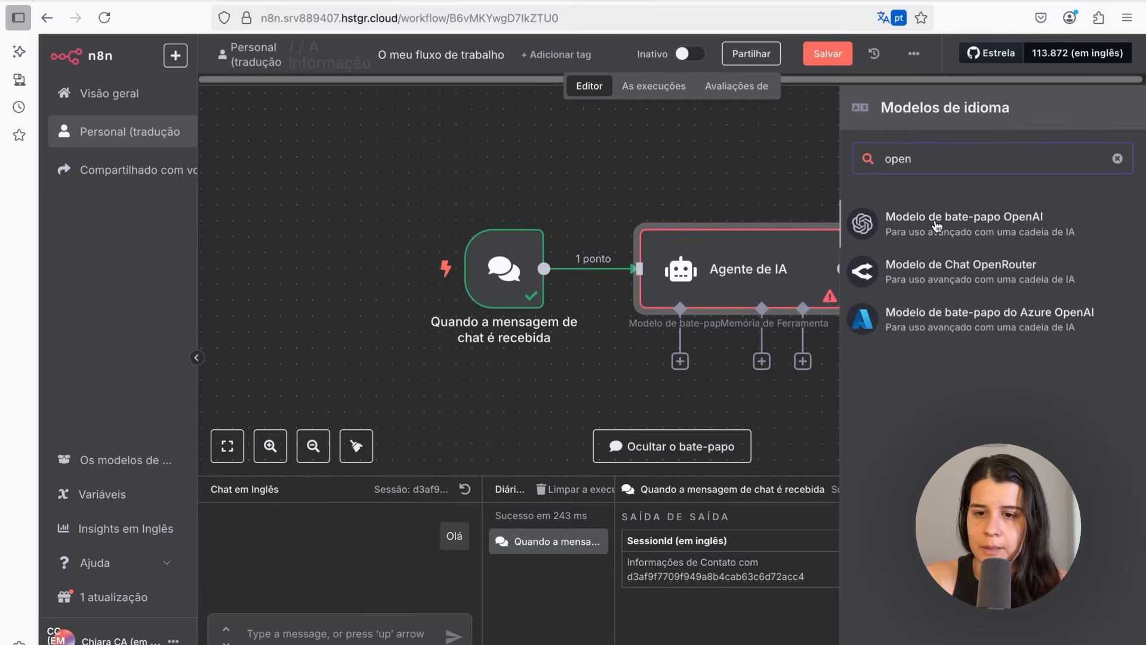
{"action": "left_click", "coordinate": [974, 226]}
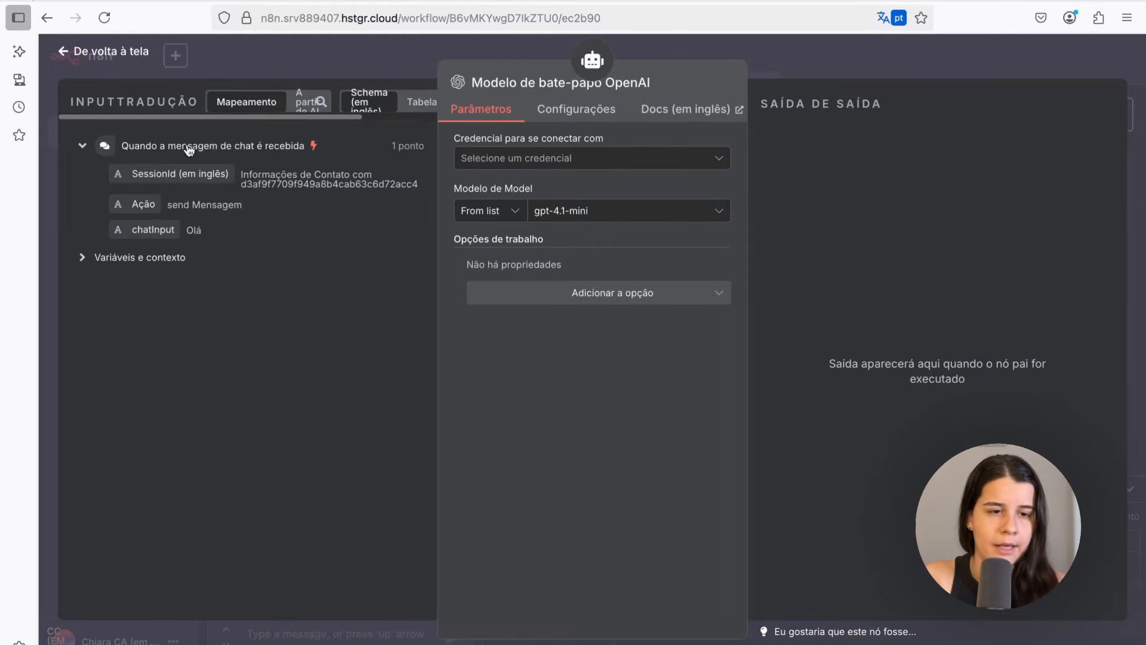
{"action": "left_click", "coordinate": [62, 52]}
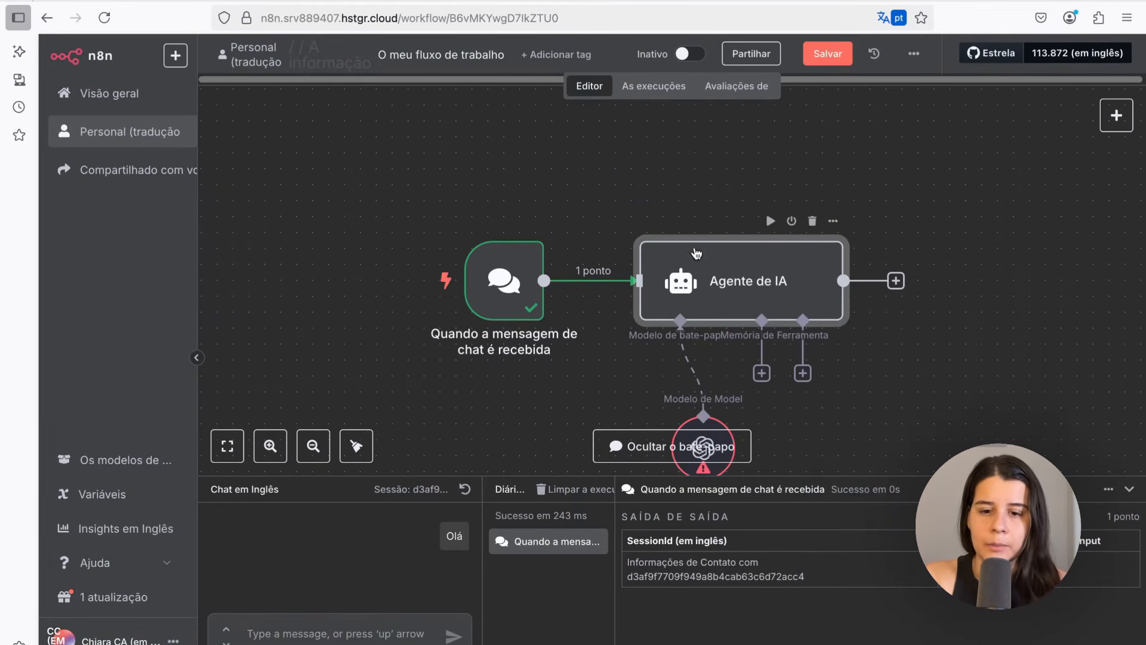
Attach a Simple Memory node to the agent's memory input and return to the canvas
{"action": "left_click_drag", "start_coordinate": [683, 197], "coordinate": [550, 120]}
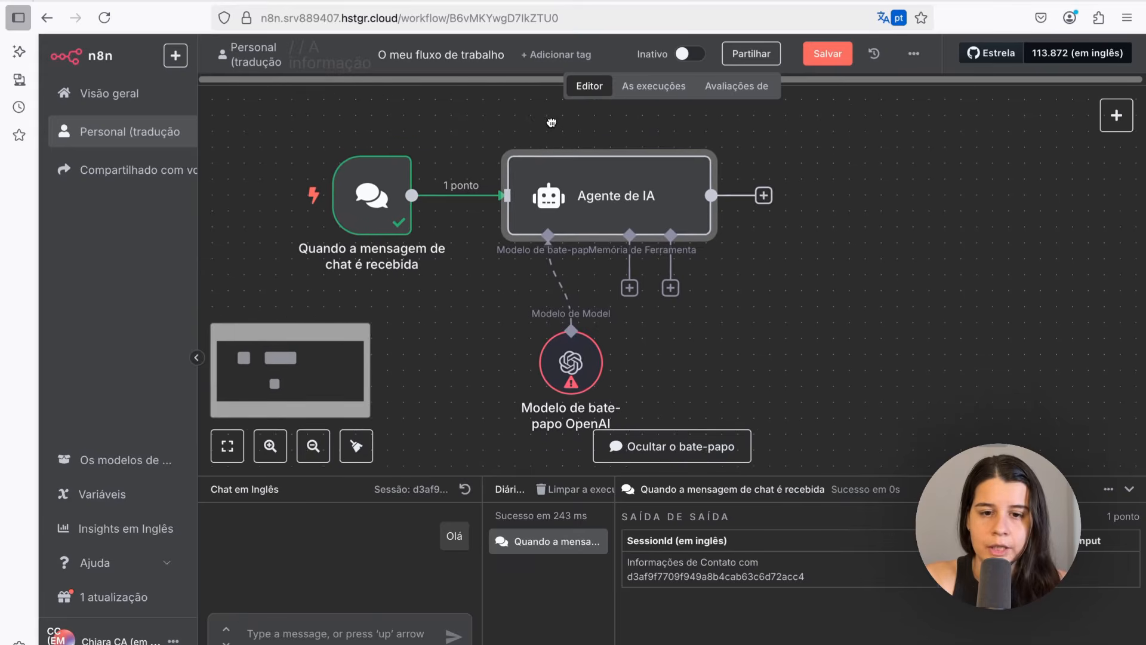
{"action": "left_click_drag", "start_coordinate": [570, 319], "coordinate": [475, 333]}
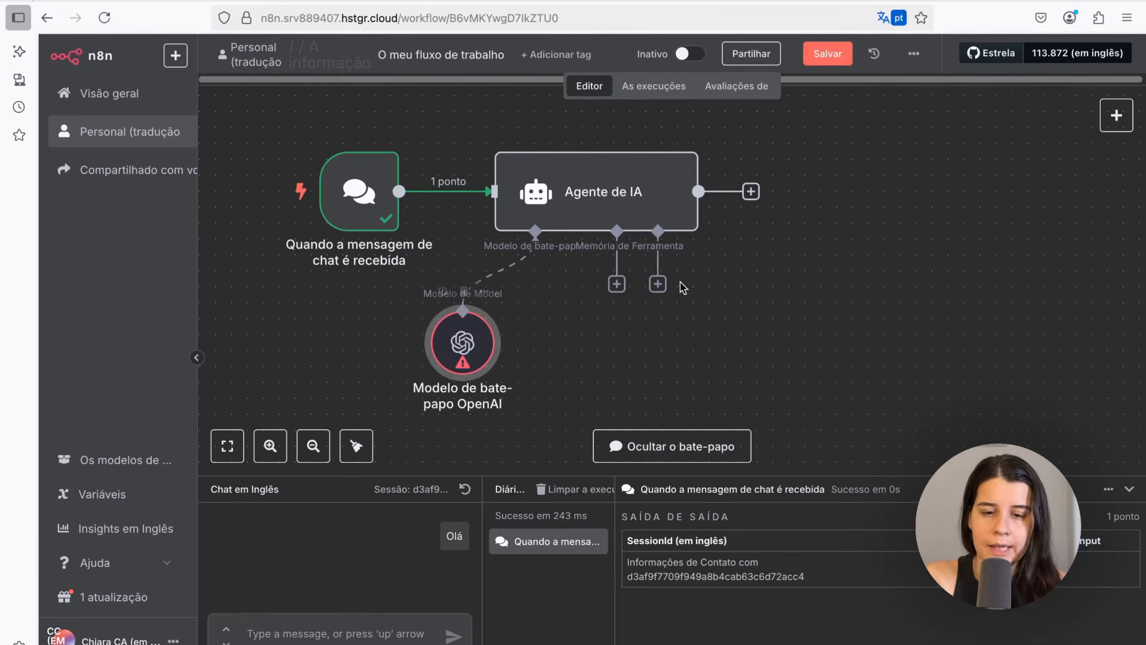
{"action": "left_click", "coordinate": [617, 287]}
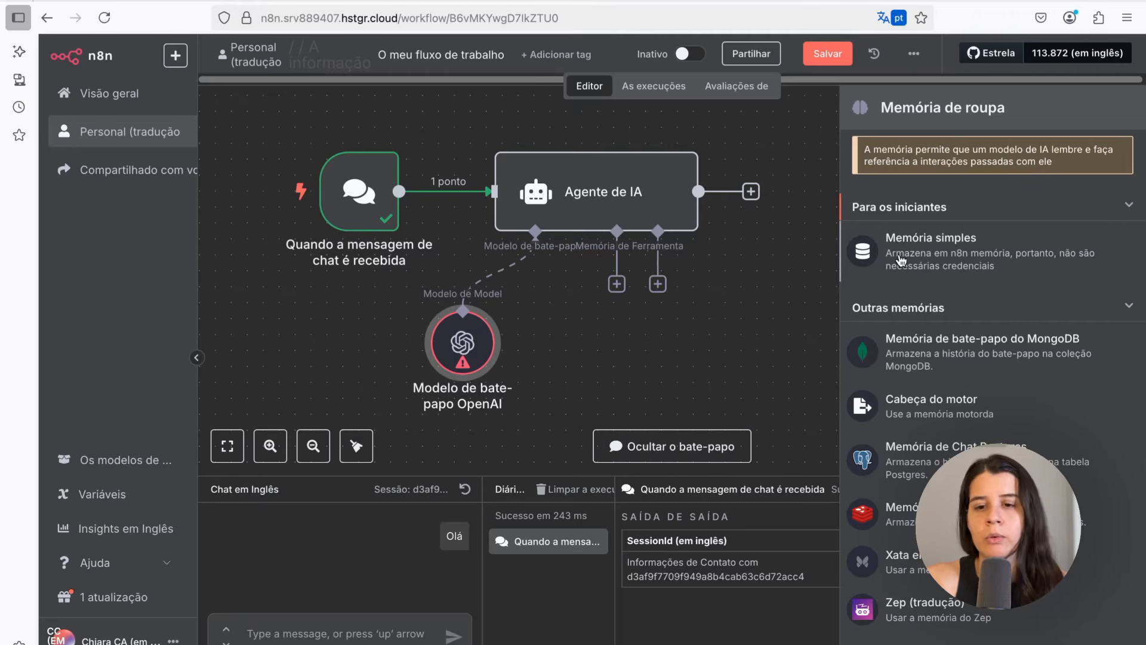
{"action": "left_click", "coordinate": [921, 258]}
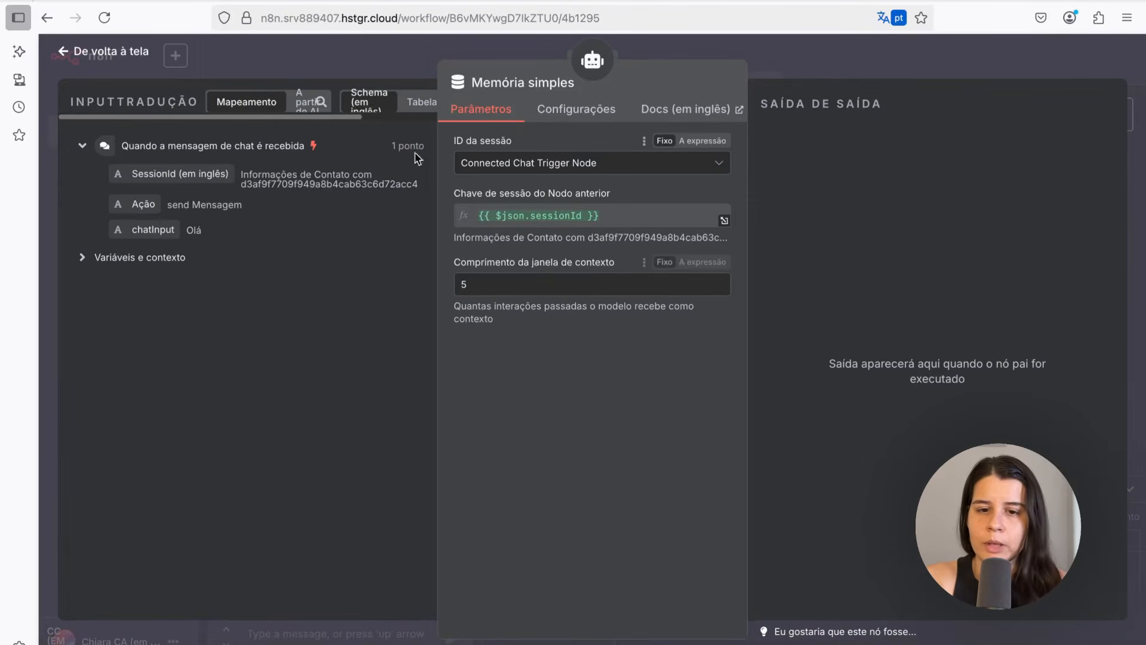
{"action": "left_click", "coordinate": [71, 52]}
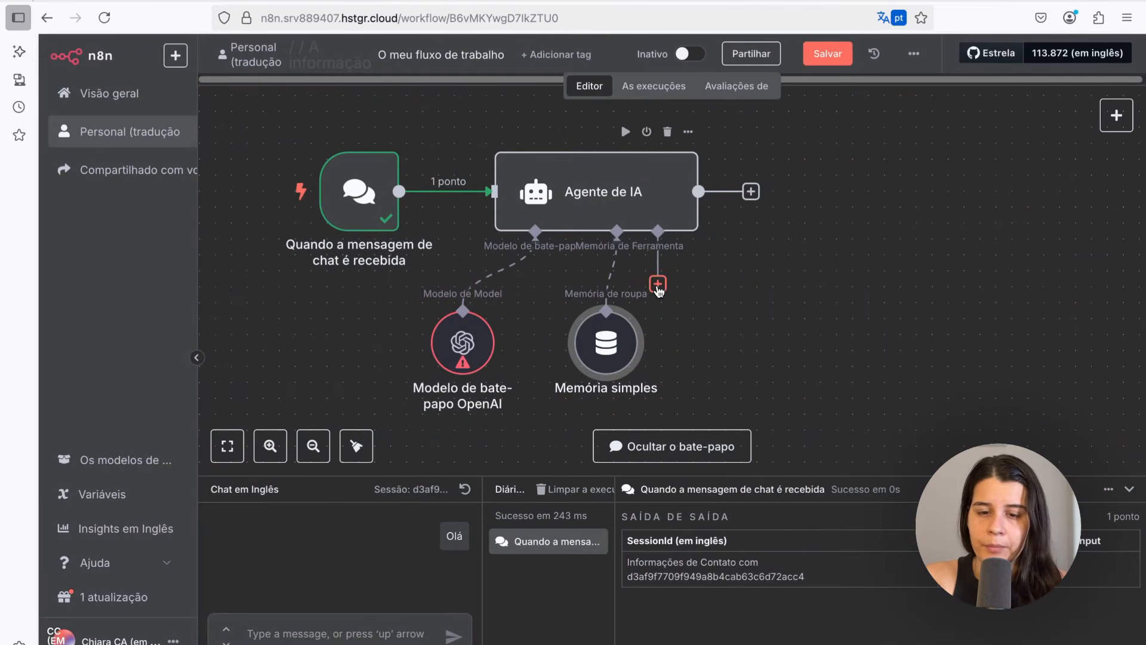
Attach a Google Sheets tool to the agent's tool input and set its operation to Append Row
{"action": "mouse_move", "coordinate": [658, 287]}
{"action": "left_mouse_down"}
{"action": "mouse_move", "coordinate": [706, 287]}
{"action": "mouse_move", "coordinate": [669, 290]}
{"action": "left_mouse_up"}
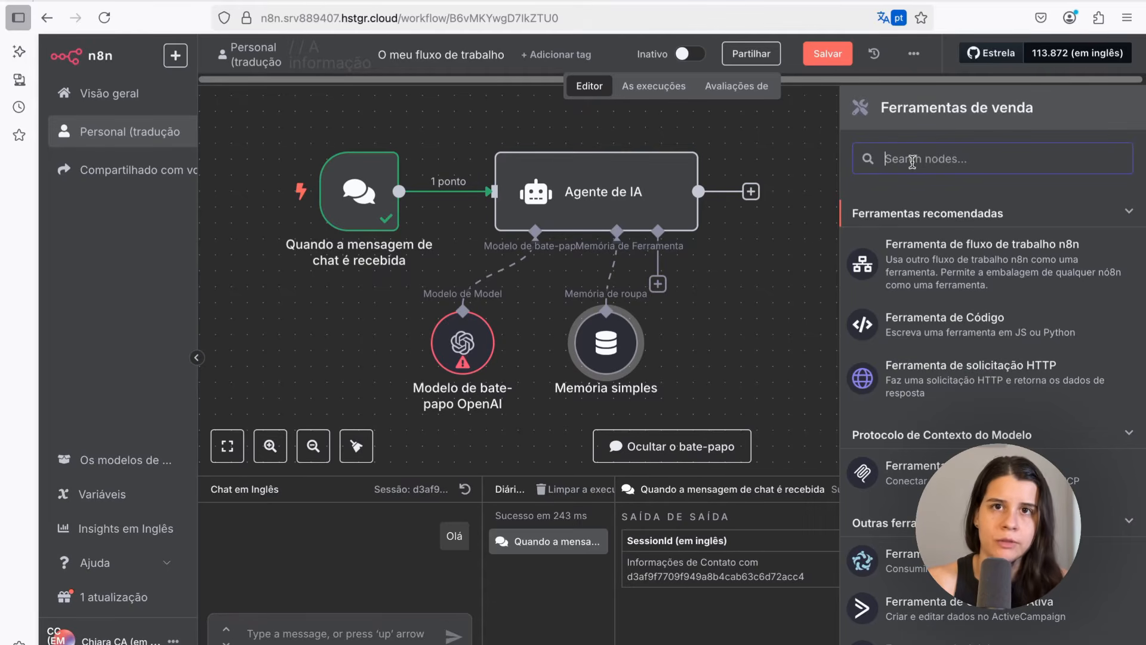
{"action": "type", "text": "shee"}
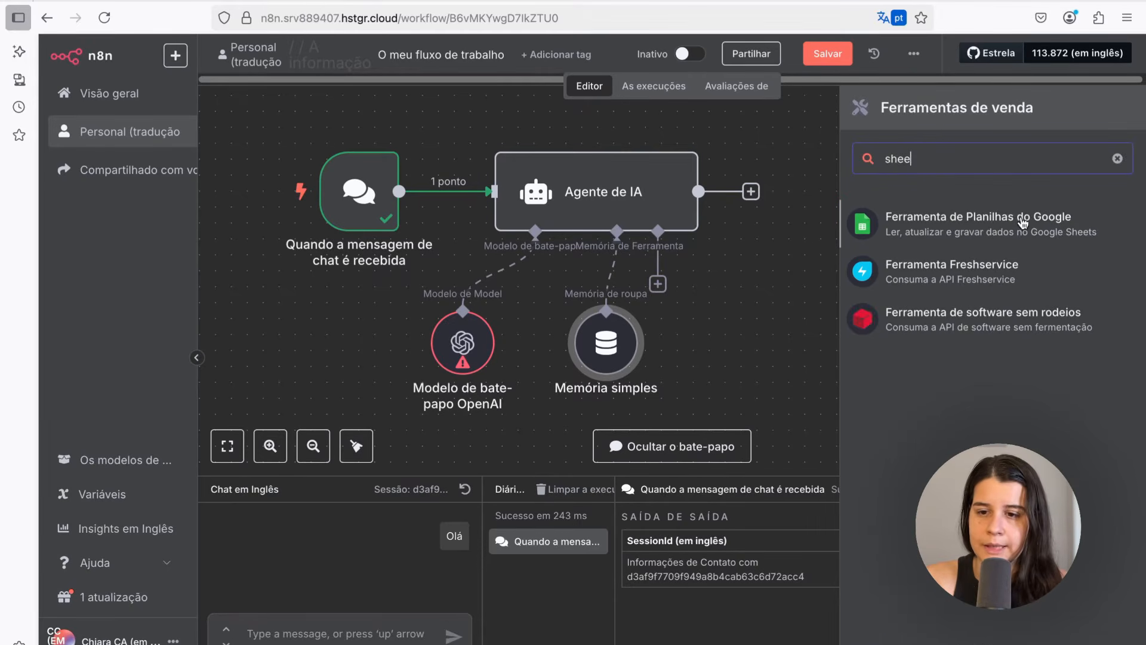
{"action": "left_click", "coordinate": [964, 228]}
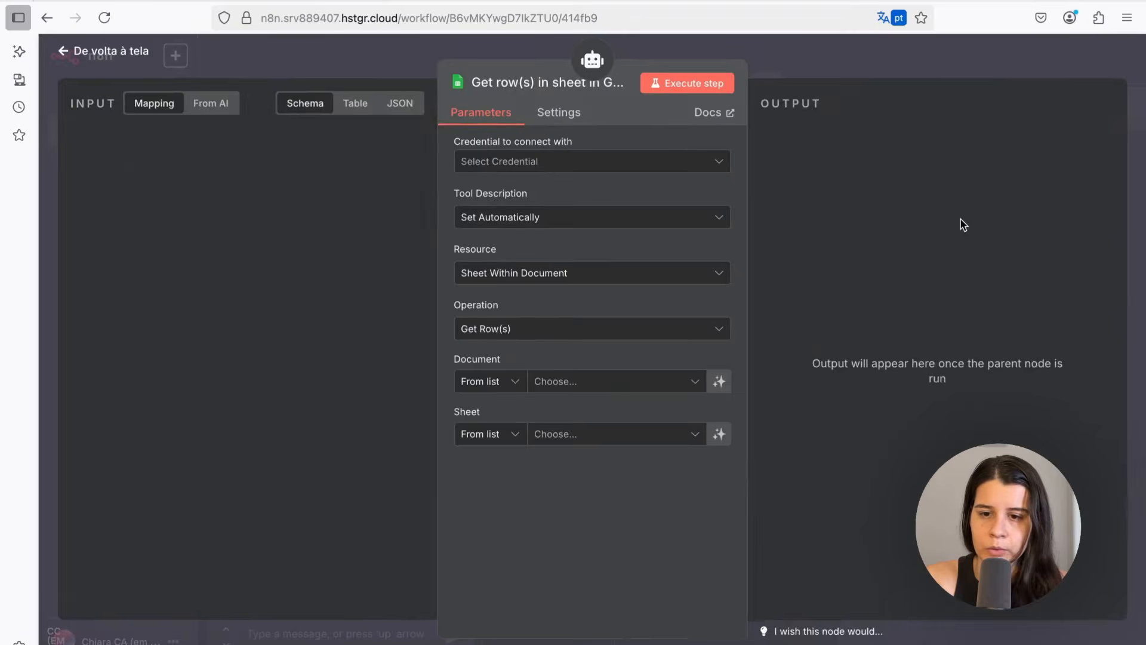
{"action": "left_click", "coordinate": [510, 166]}
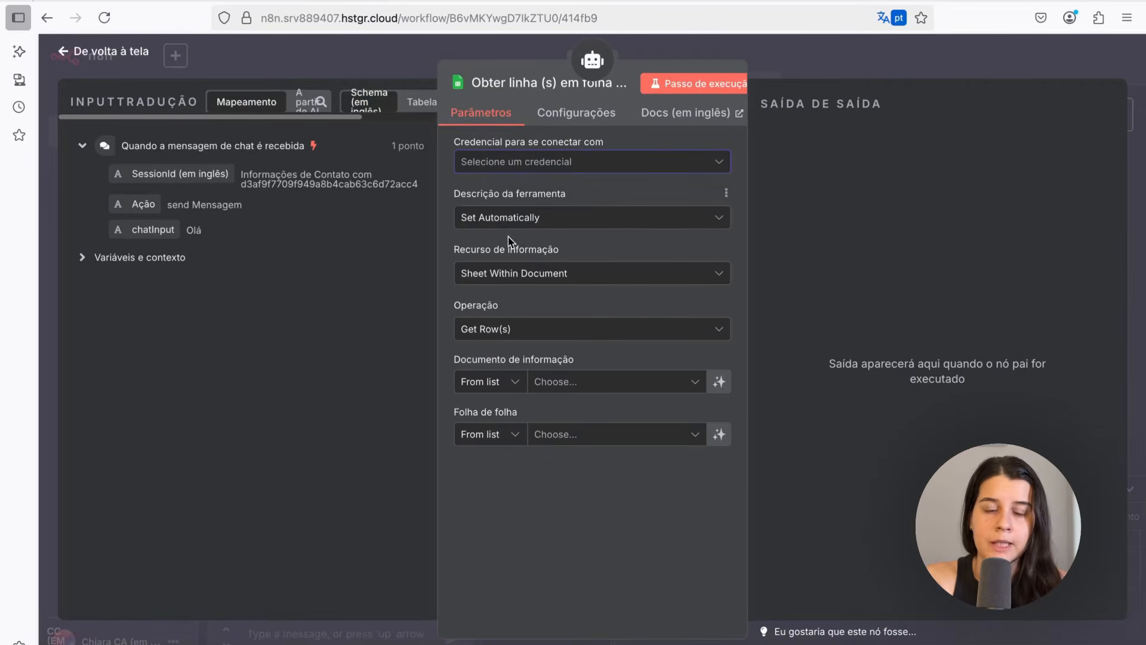
{"action": "left_click", "coordinate": [500, 328]}
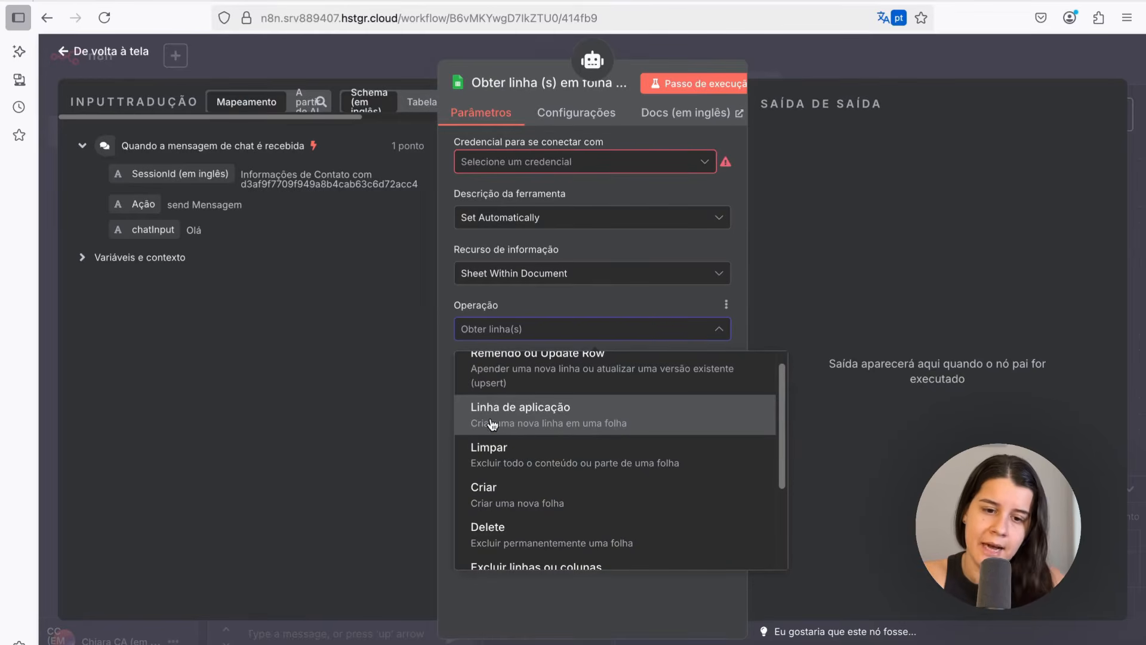
{"action": "left_click", "coordinate": [554, 431]}
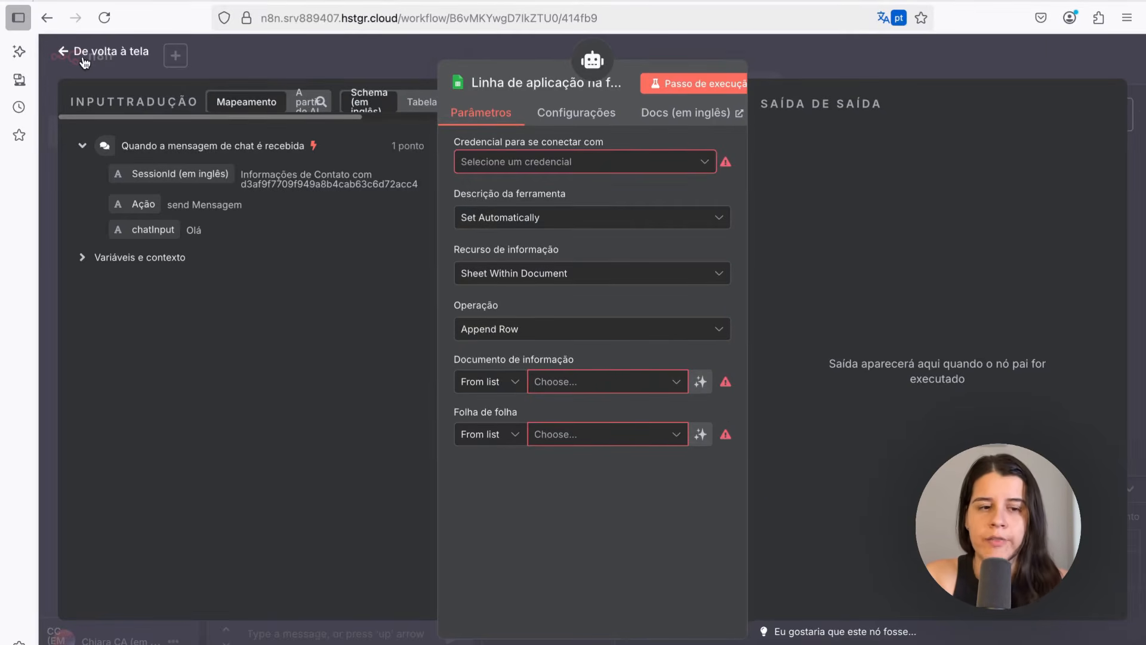
Rename the Google Sheets tool node to "Adiciona o gasto", return to the canvas and save the workflow
{"action": "left_click", "coordinate": [516, 82]}
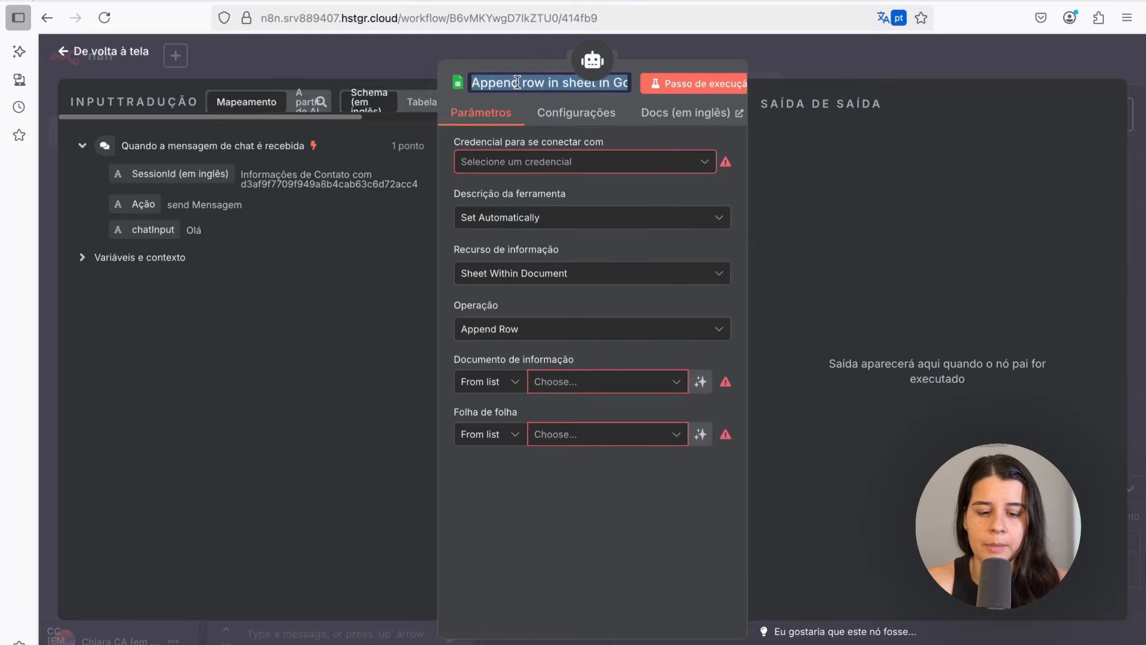
{"action": "type", "text": "Adiciona gasto"}
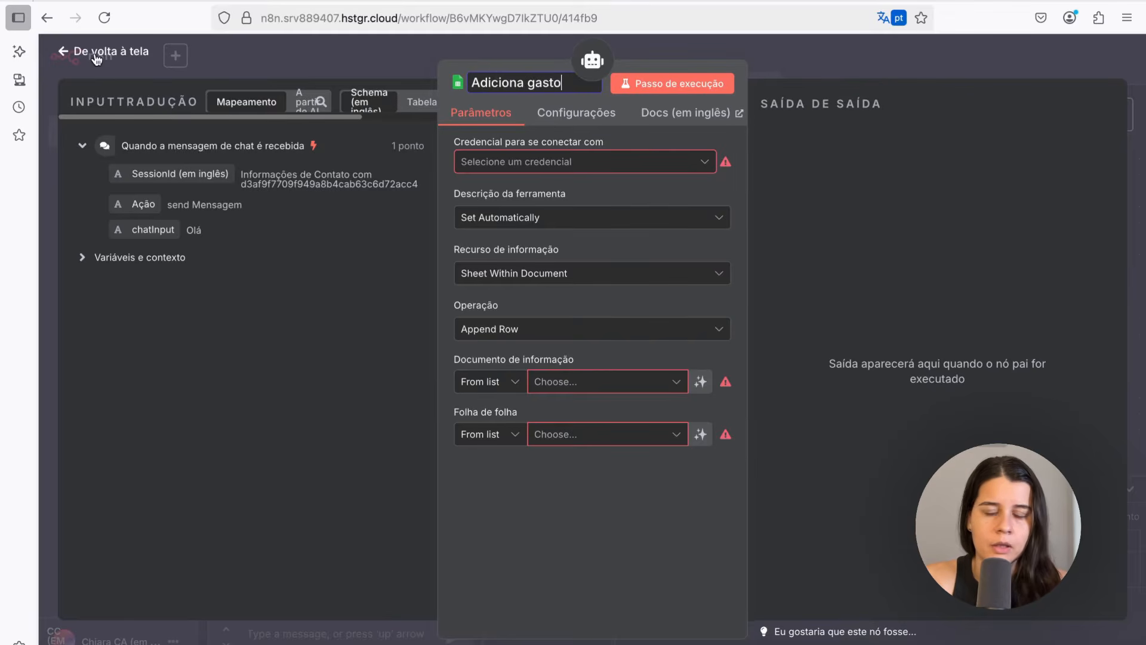
{"action": "left_click", "coordinate": [96, 54]}
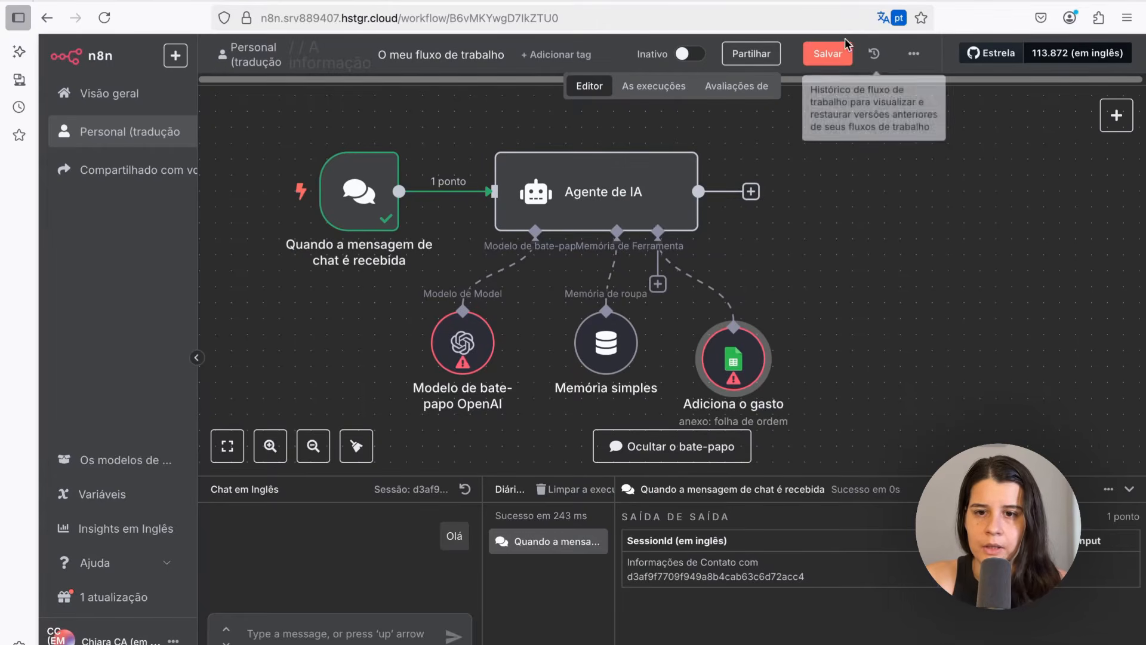
{"action": "left_click", "coordinate": [836, 55]}
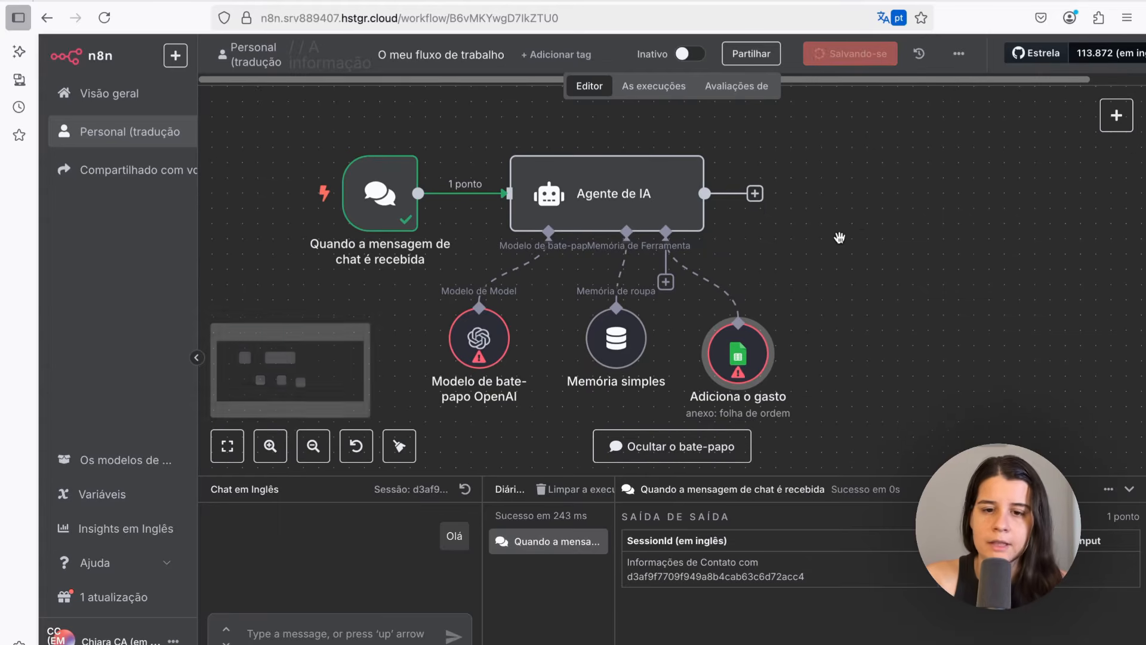
Attach a second Google Sheets tool to the agent's tool input with the Get Row(s) operation and return to the canvas
{"action": "scroll", "coordinate": [839, 234], "scroll_direction": "down", "scroll_amount": 2}
{"action": "left_click_drag", "start_coordinate": [839, 230], "coordinate": [804, 238]}
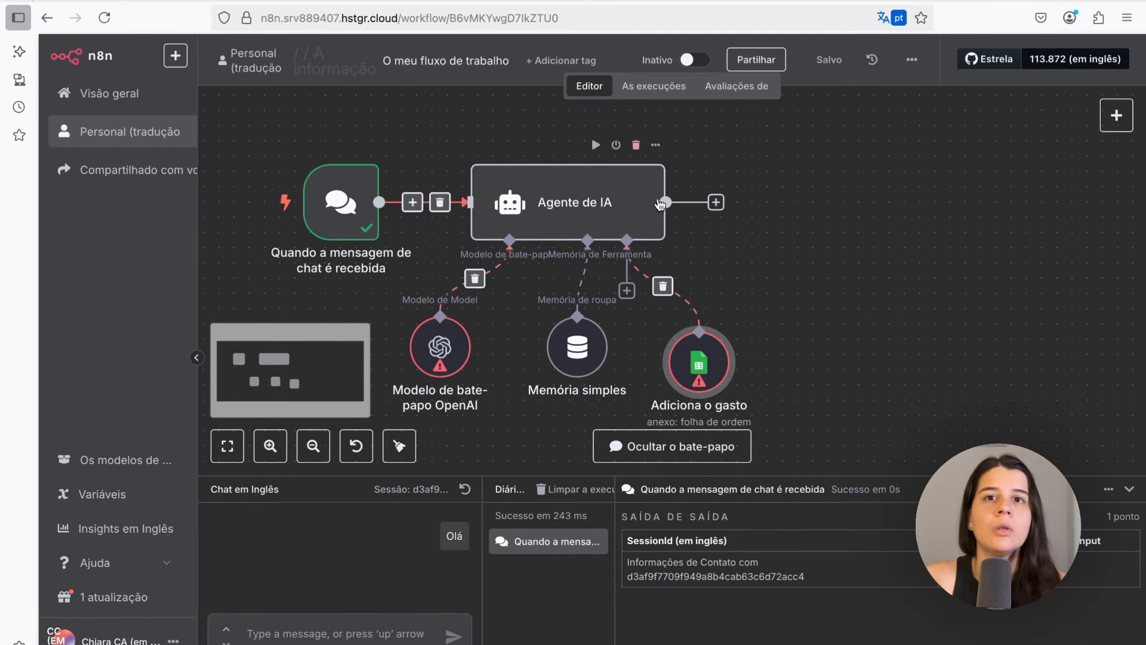
{"action": "double_click", "coordinate": [700, 374]}
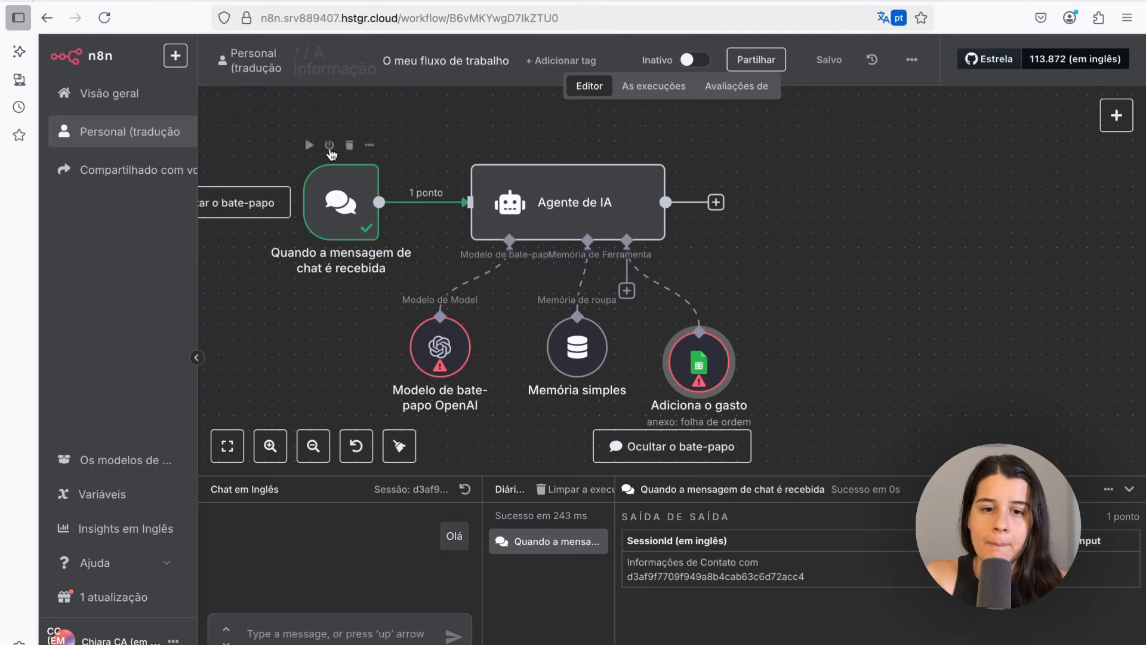
{"action": "left_click", "coordinate": [140, 90]}
{"action": "scroll", "coordinate": [641, 193], "scroll_direction": "down", "scroll_amount": 1}
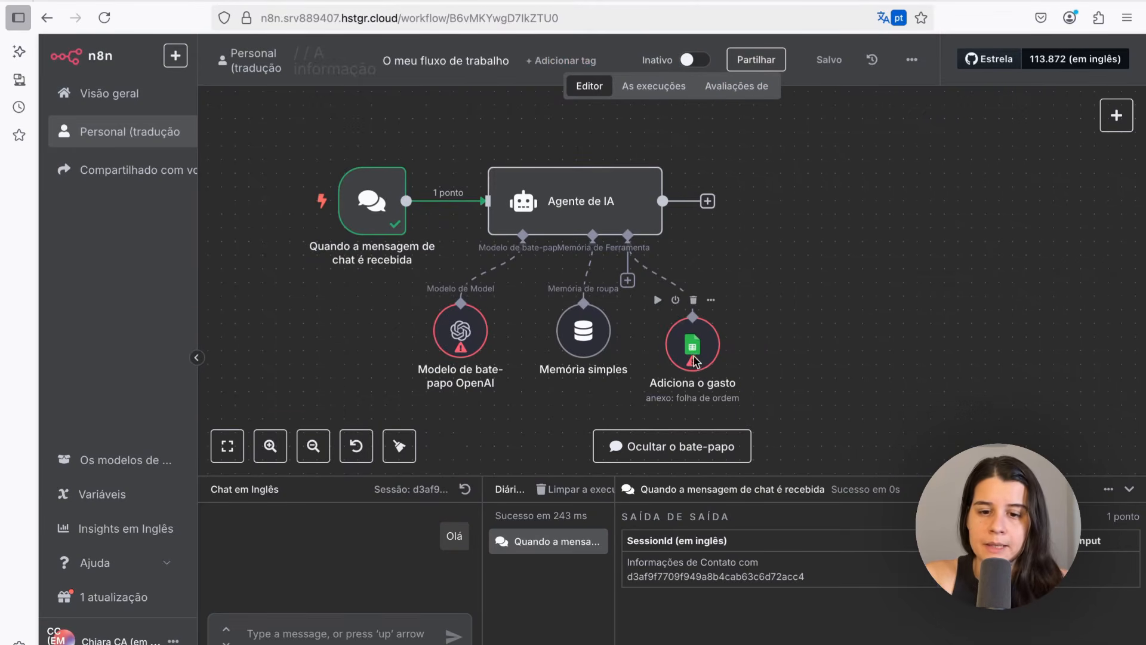
{"action": "mouse_move", "coordinate": [693, 343]}
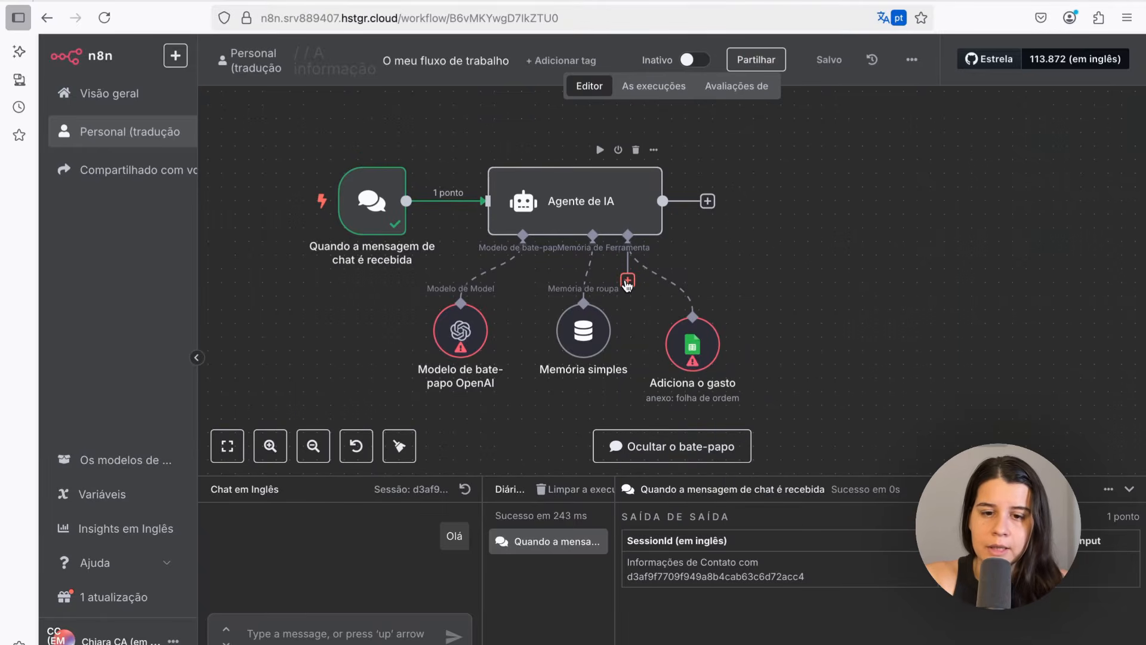
{"action": "left_click", "coordinate": [628, 280]}
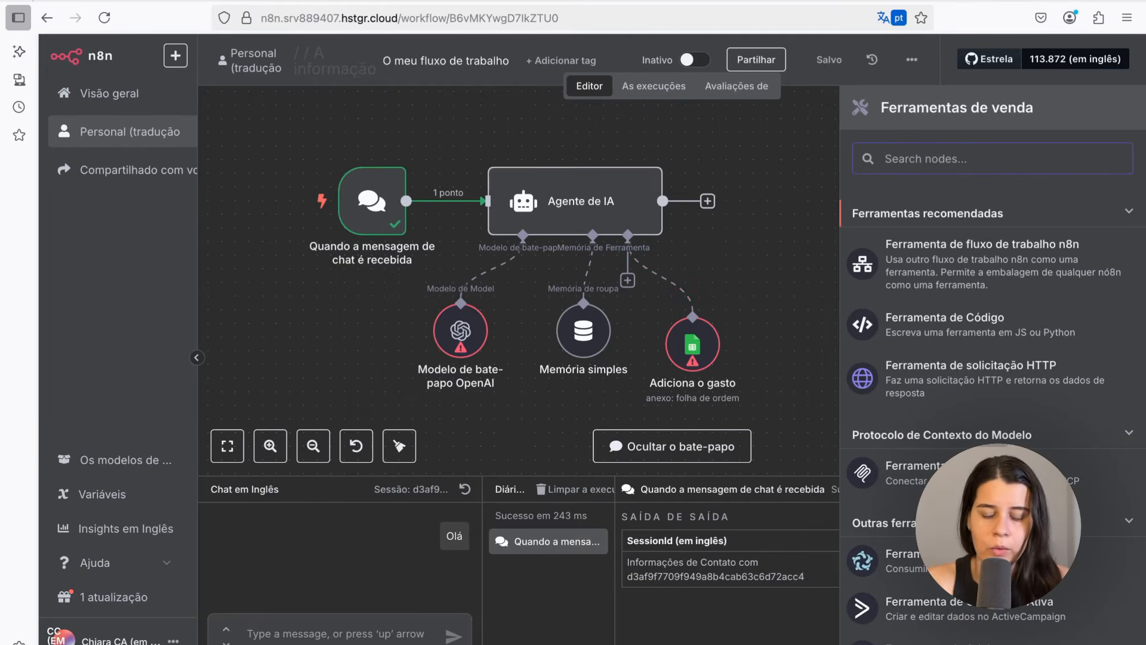
{"action": "type", "text": "she"}
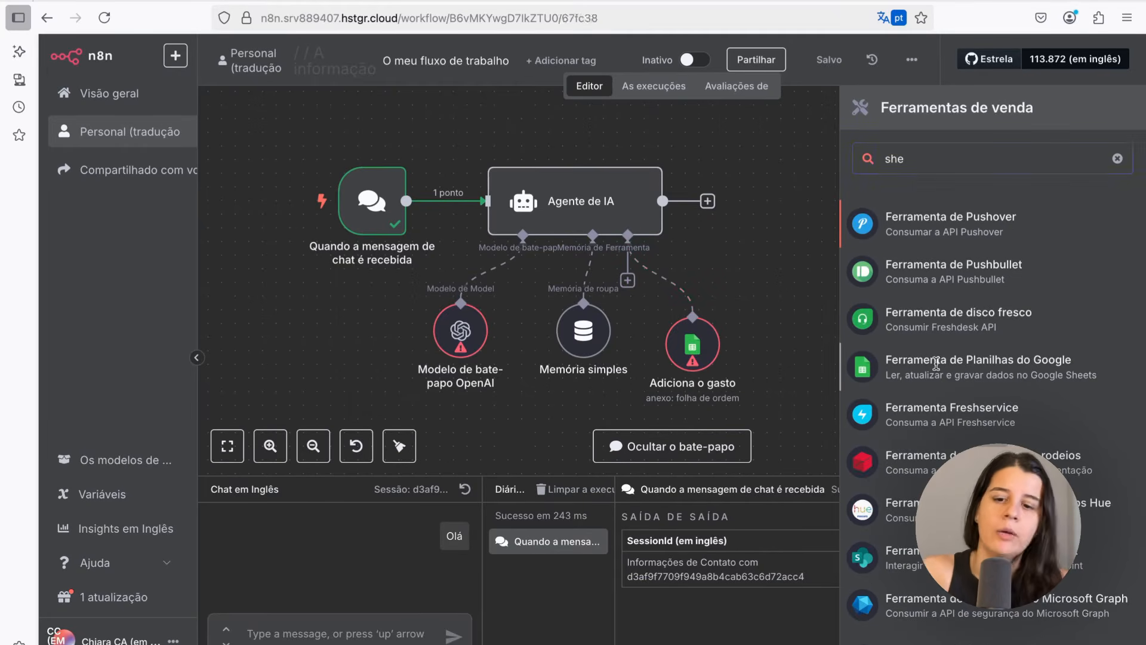
{"action": "left_click", "coordinate": [936, 364]}
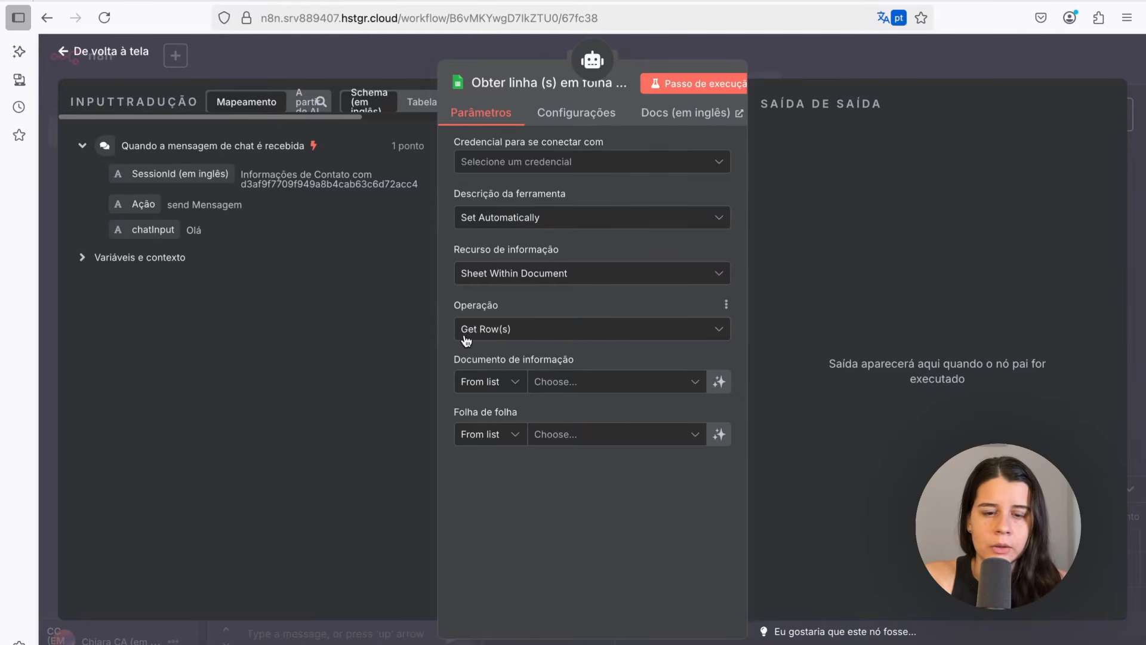
{"action": "left_click", "coordinate": [500, 332]}
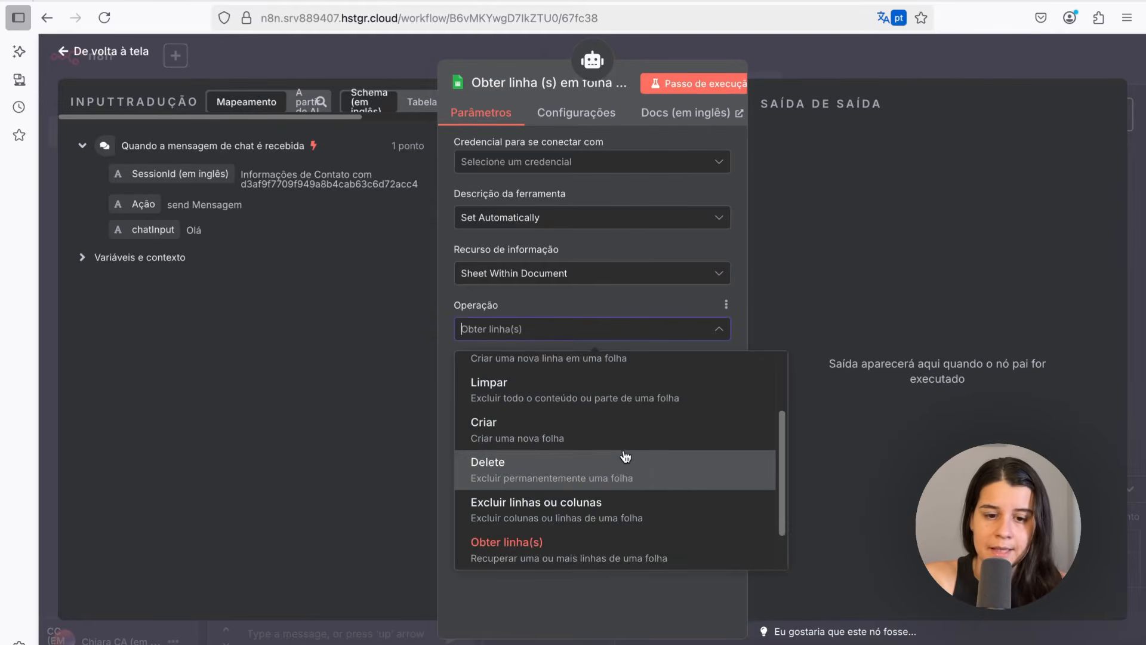
{"action": "scroll", "coordinate": [463, 531], "scroll_direction": "down", "scroll_amount": 1}
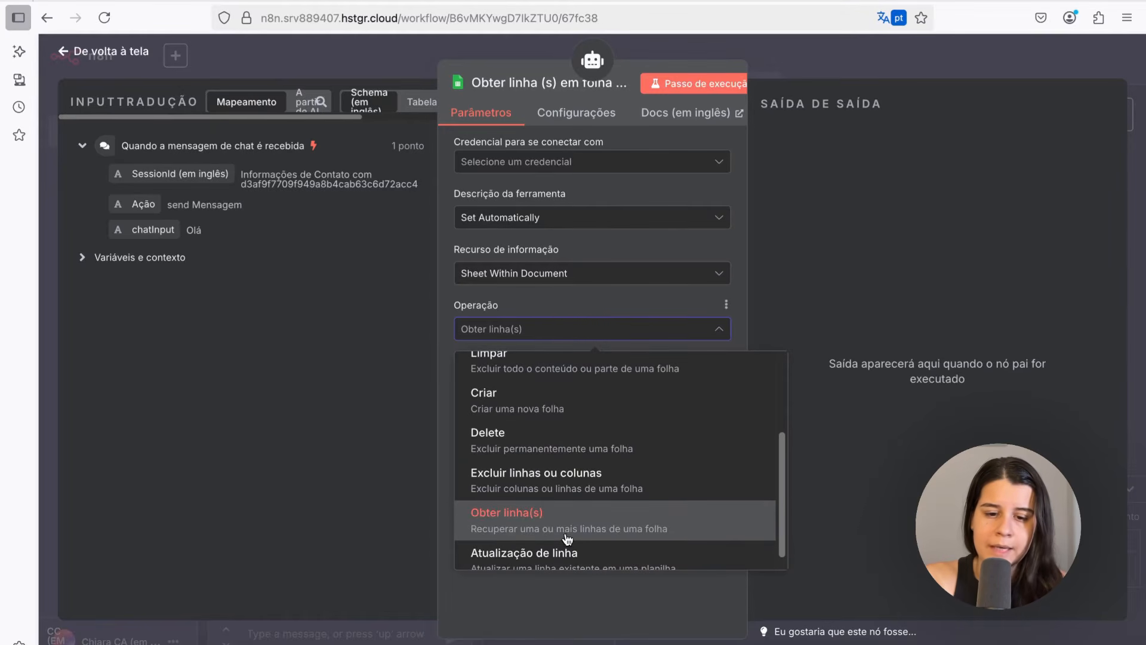
{"action": "left_click", "coordinate": [604, 535]}
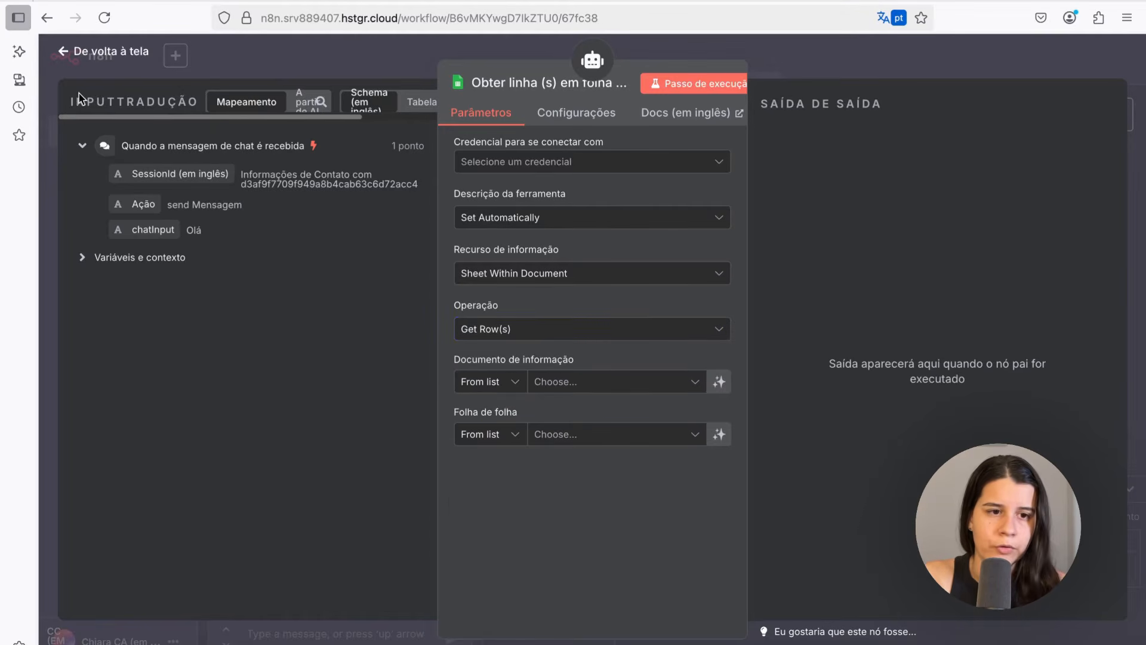
{"action": "left_click", "coordinate": [96, 58]}
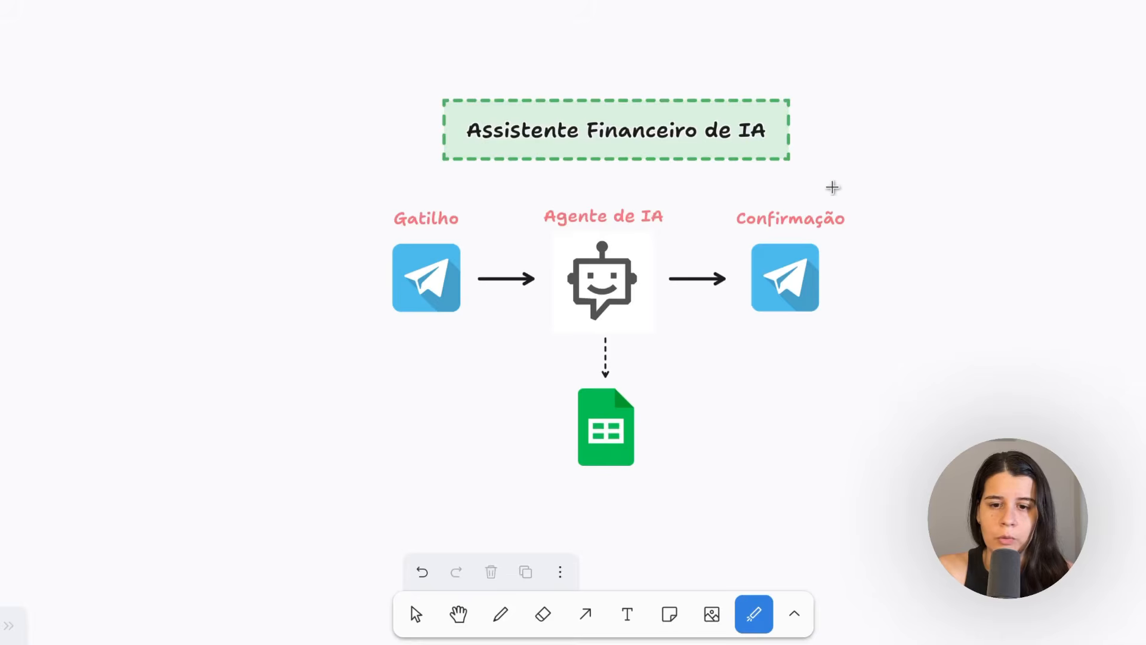
Add a Telegram "Send and Wait for Response" message node after the AI Agent, return to the canvas and save
{"action": "mouse_move", "coordinate": [830, 181]}
{"action": "left_mouse_down"}
{"action": "mouse_move", "coordinate": [755, 190]}
{"action": "mouse_move", "coordinate": [725, 314]}
{"action": "mouse_move", "coordinate": [913, 233]}
{"action": "mouse_move", "coordinate": [724, 199]}
{"action": "mouse_move", "coordinate": [859, 306]}
{"action": "mouse_move", "coordinate": [714, 185]}
{"action": "left_mouse_up"}
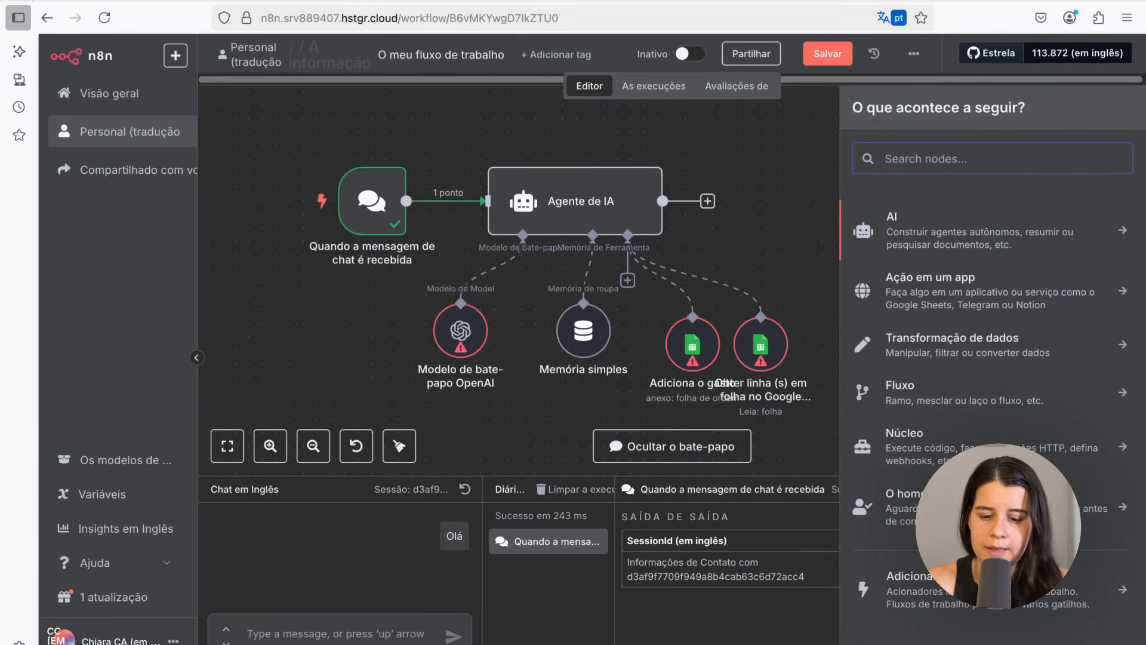
{"action": "type", "text": "tele"}
{"action": "key", "text": "Return"}
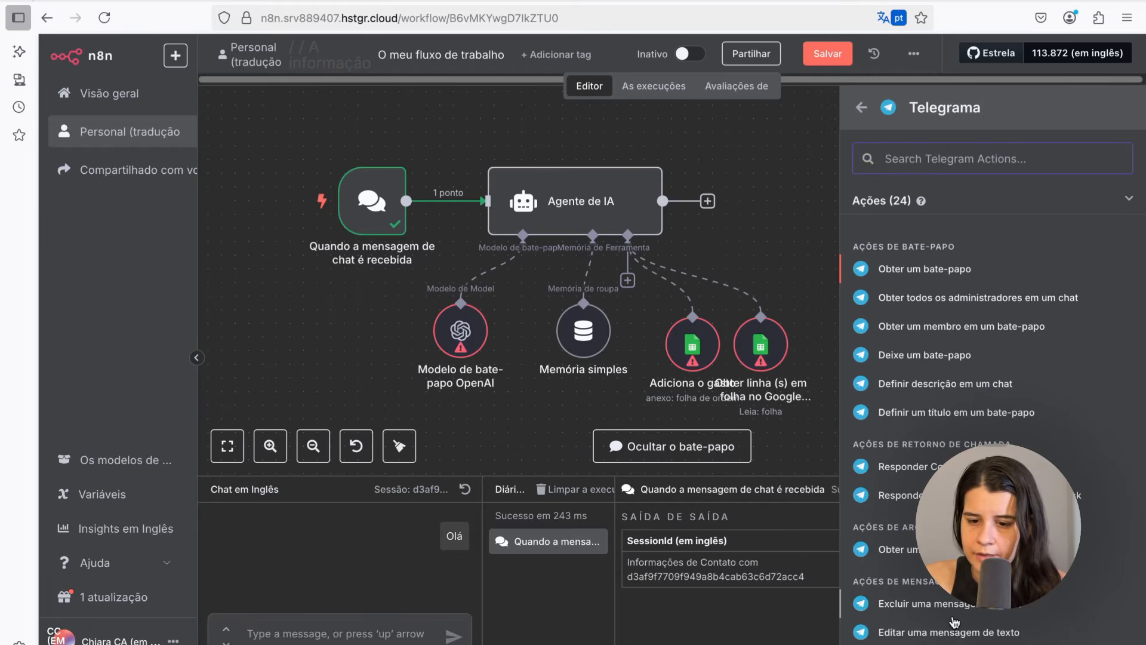
{"action": "type", "text": "mens"}
{"action": "left_click", "coordinate": [938, 253]}
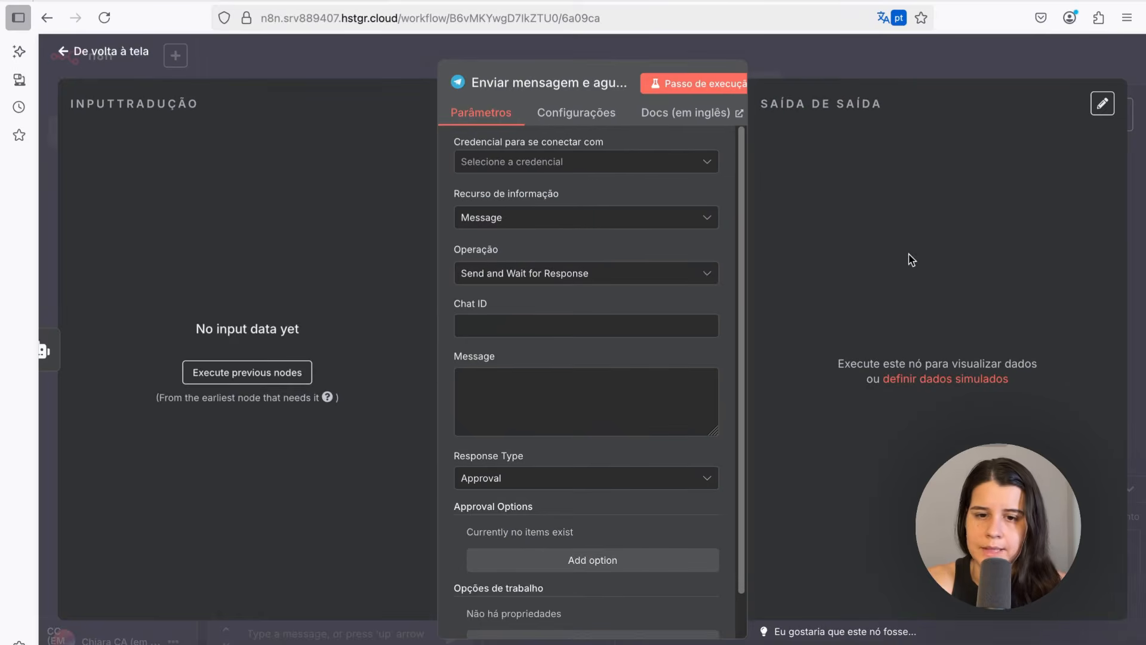
{"action": "left_click", "coordinate": [84, 52]}
{"action": "key", "text": "ctrl+s"}
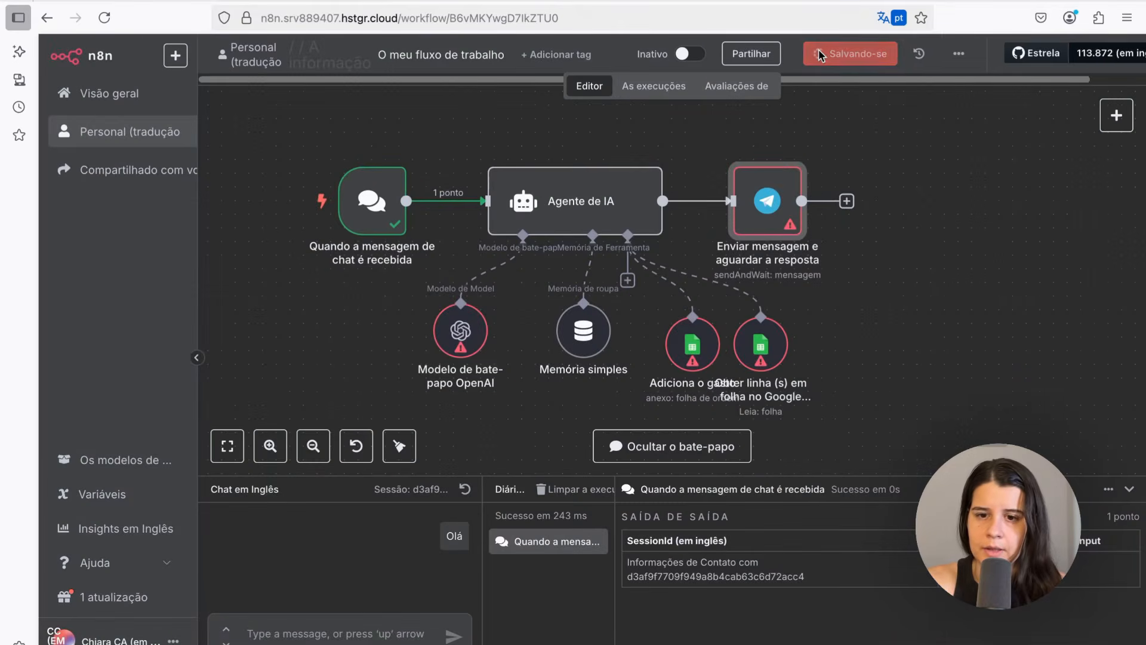
Reposition the Telegram node and the Get Row(s) tool node on the canvas for a tidier layout
{"action": "left_click_drag", "start_coordinate": [759, 201], "coordinate": [924, 201]}
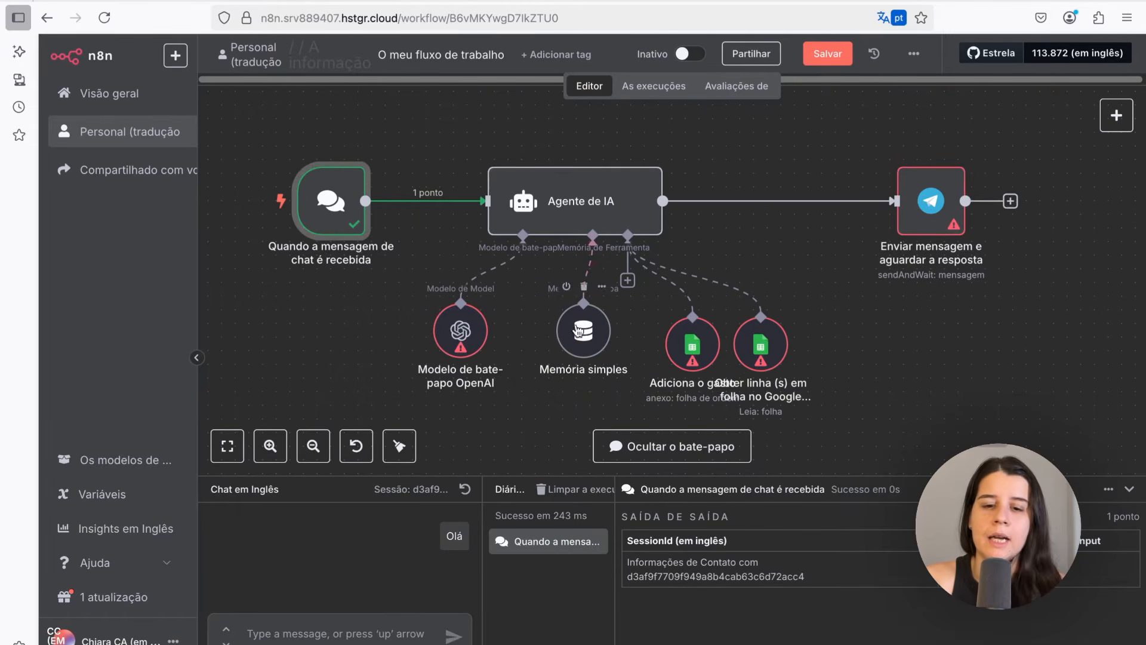
{"action": "left_click", "coordinate": [772, 357]}
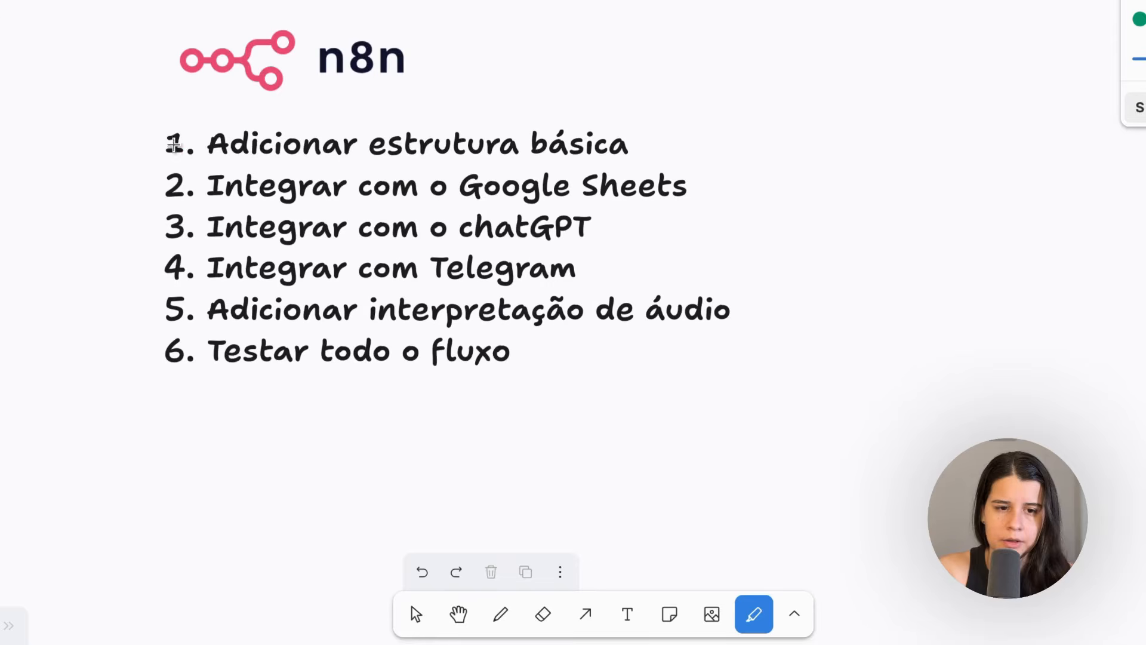
{"action": "left_click_drag", "start_coordinate": [171, 144], "coordinate": [638, 145]}
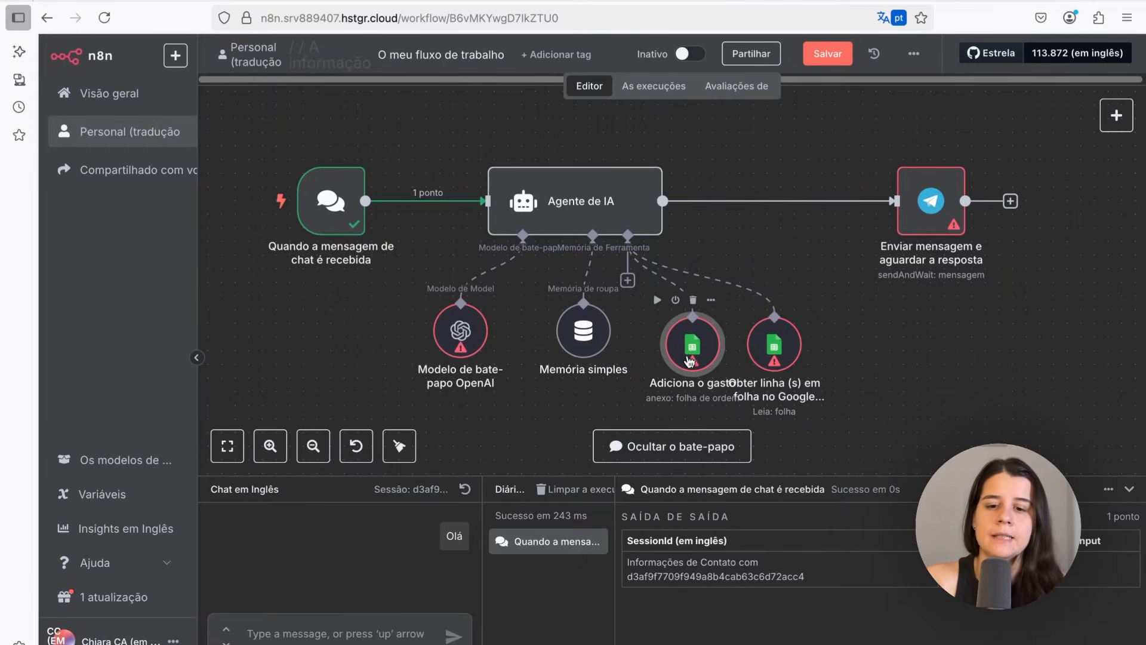
Open the "Adiciona o gasto" node and start creating a new Google Sheets credential
{"action": "double_click", "coordinate": [686, 348]}
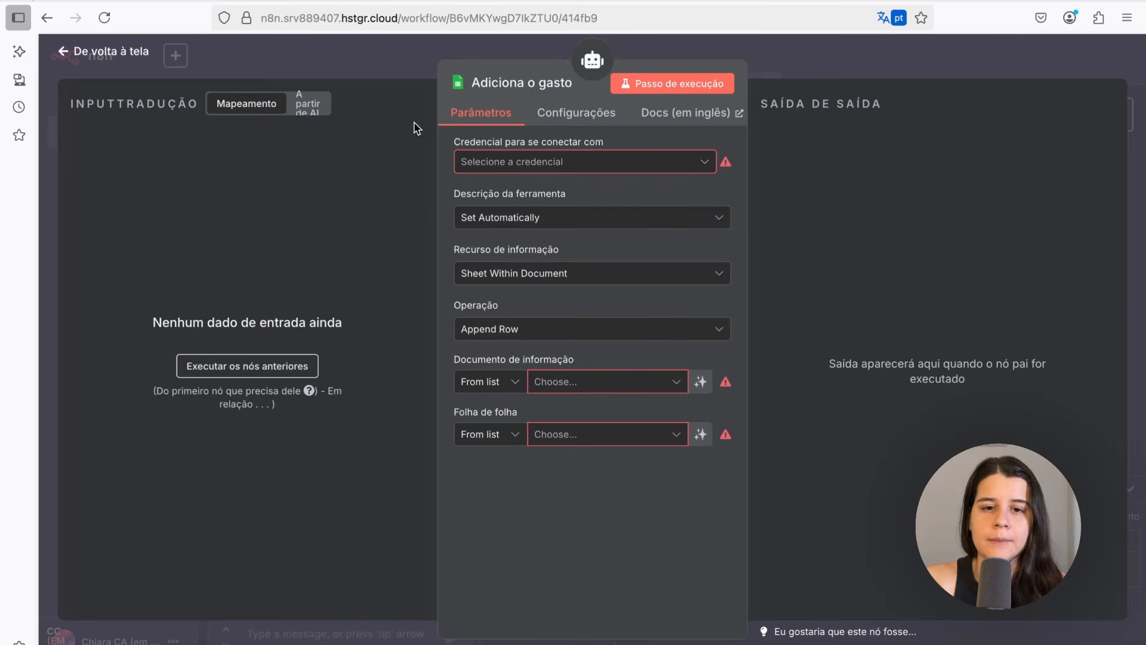
{"action": "left_click", "coordinate": [547, 163]}
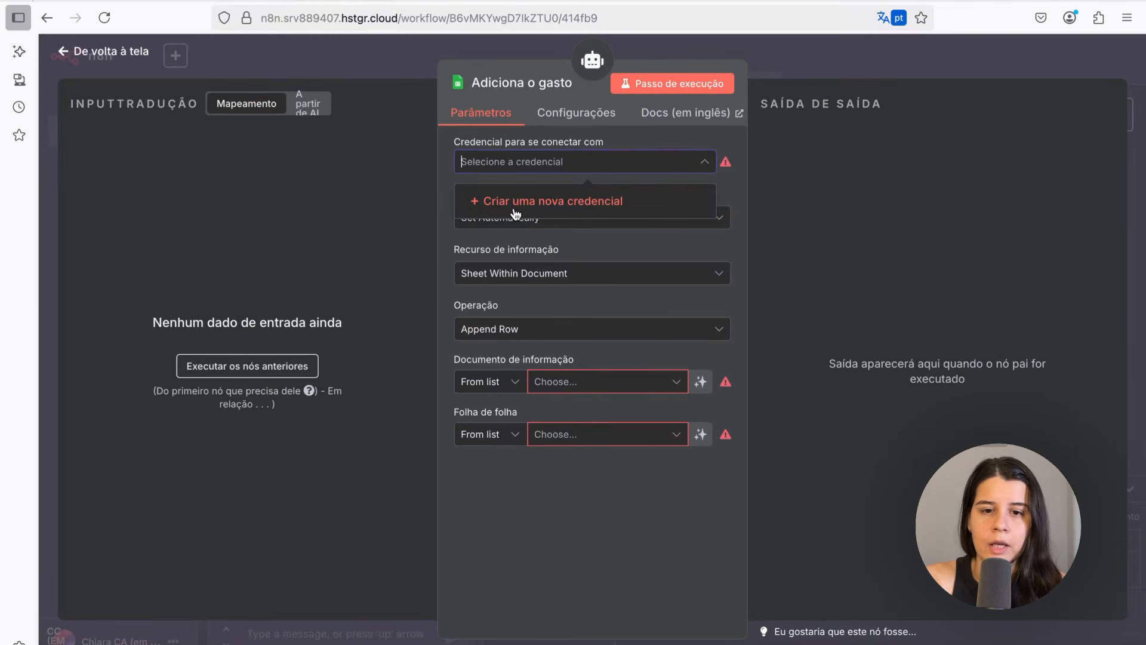
{"action": "left_click", "coordinate": [554, 206]}
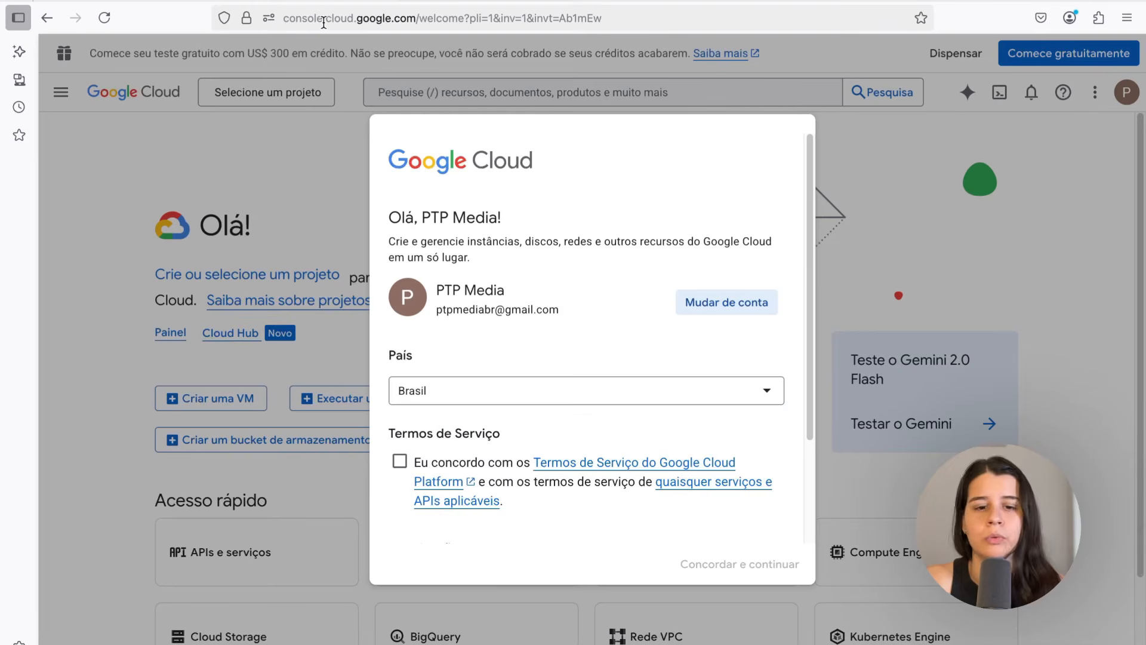
In Google Cloud Console, accept the terms of service and create a new project named "credencial n8n"
{"action": "left_click", "coordinate": [399, 461]}
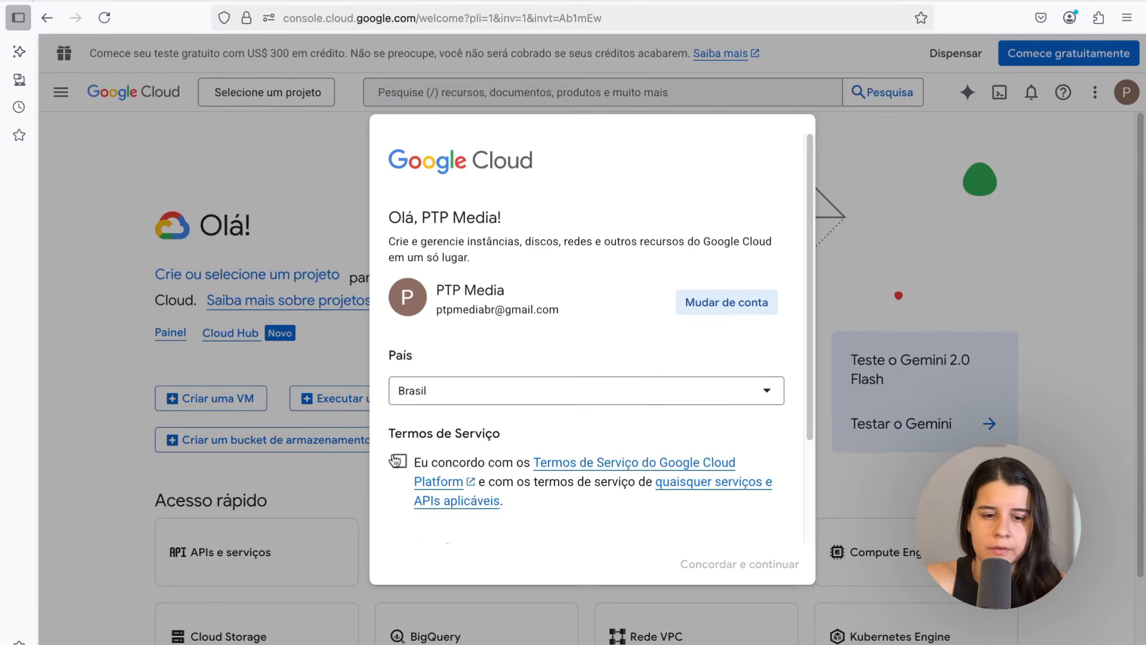
{"action": "left_click", "coordinate": [715, 566]}
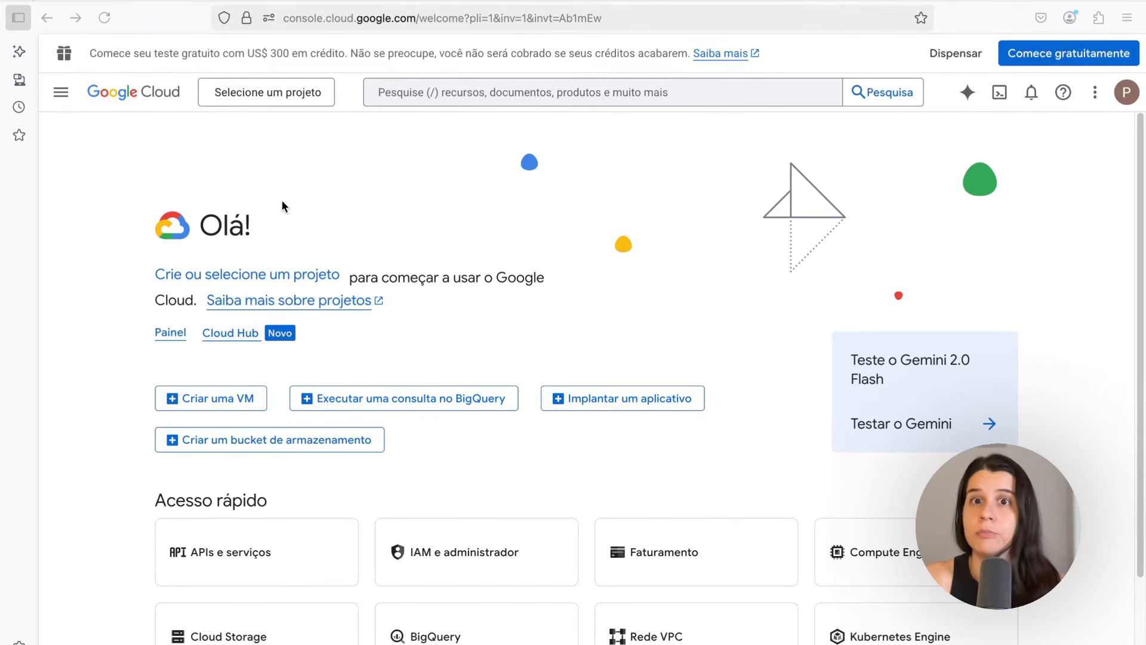
{"action": "left_click", "coordinate": [245, 94]}
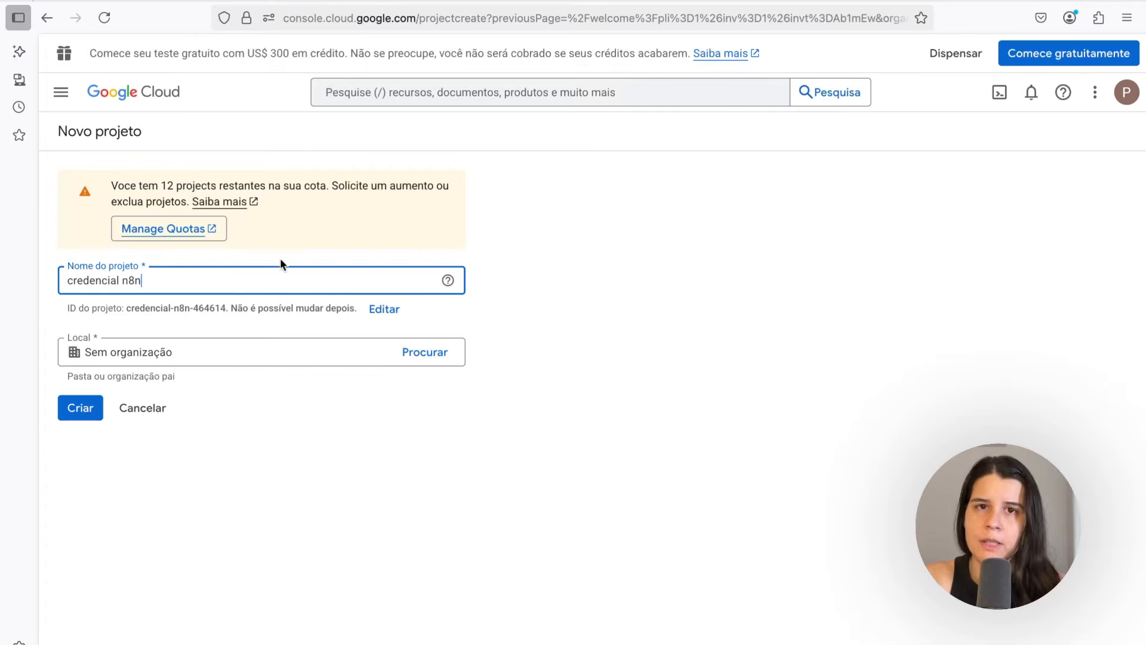
{"action": "left_click", "coordinate": [81, 412]}
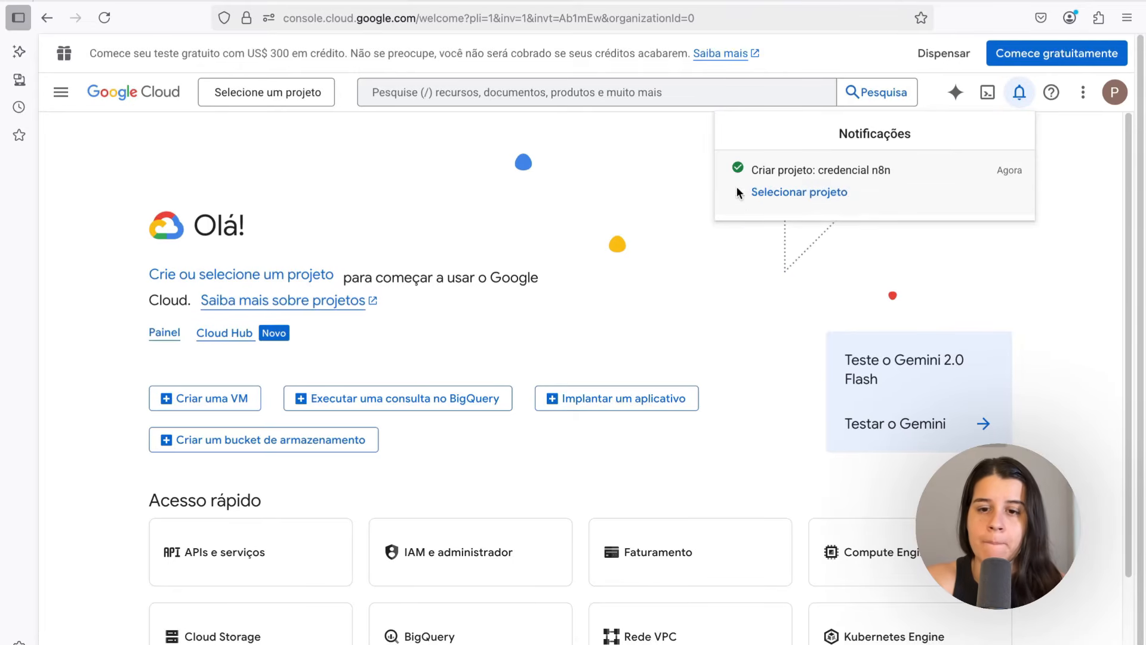
Switch to the "credencial n8n" project, then search for and enable the Google Sheets API
{"action": "left_click", "coordinate": [785, 193]}
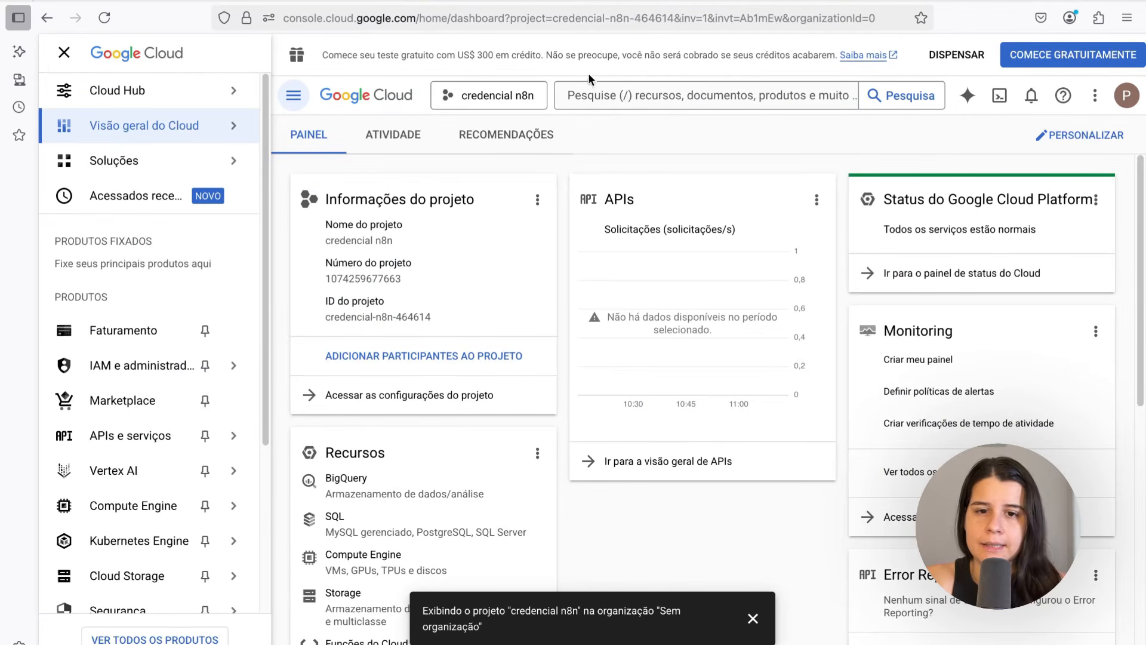
{"action": "left_click", "coordinate": [664, 97]}
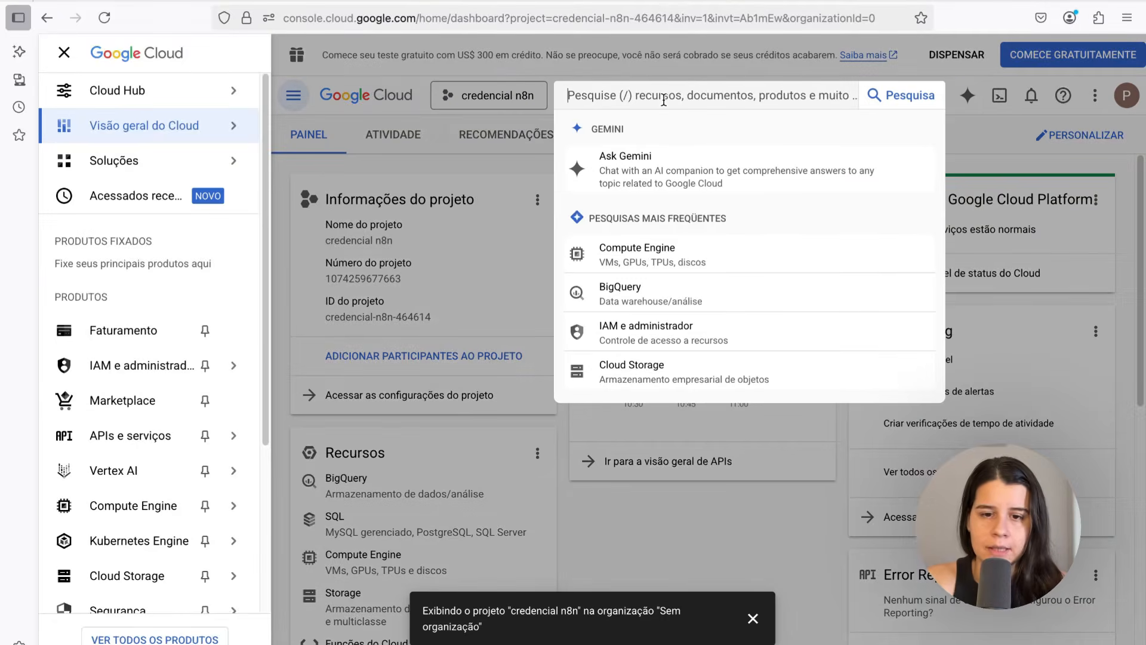
{"action": "type", "text": "sheets"}
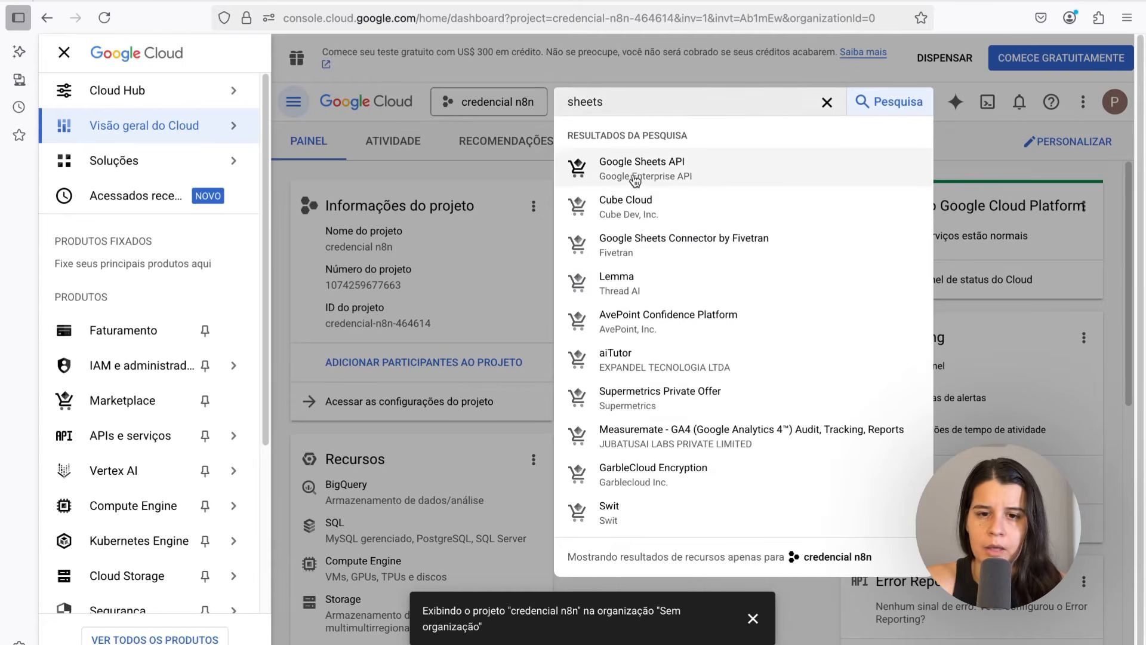
{"action": "left_click", "coordinate": [705, 164]}
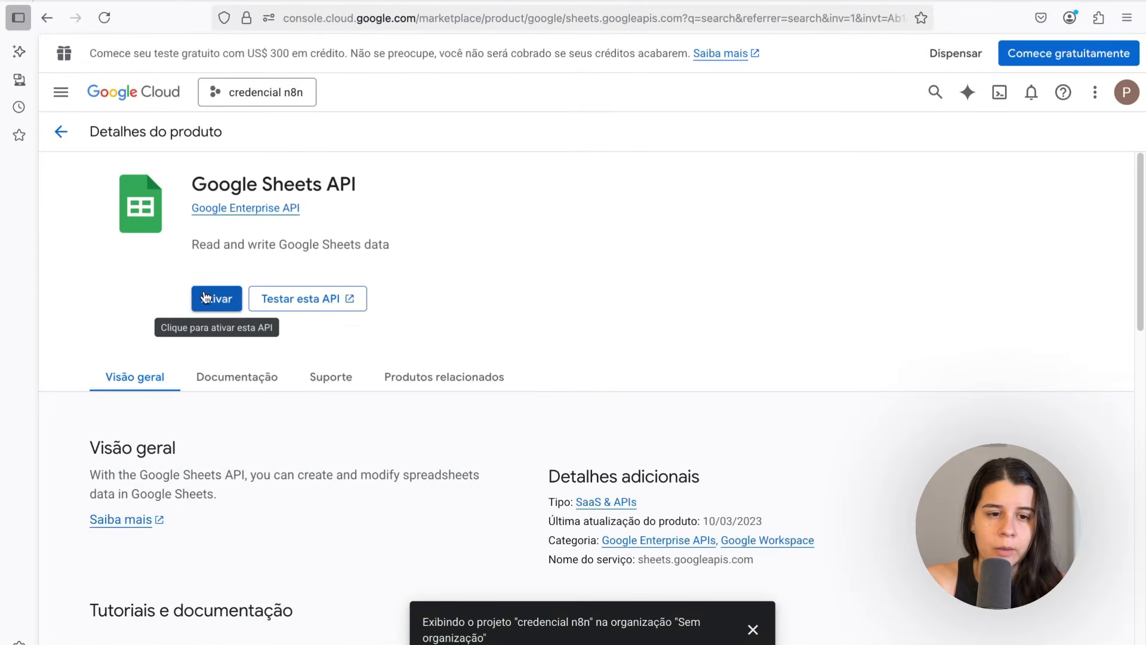
{"action": "left_click", "coordinate": [204, 296]}
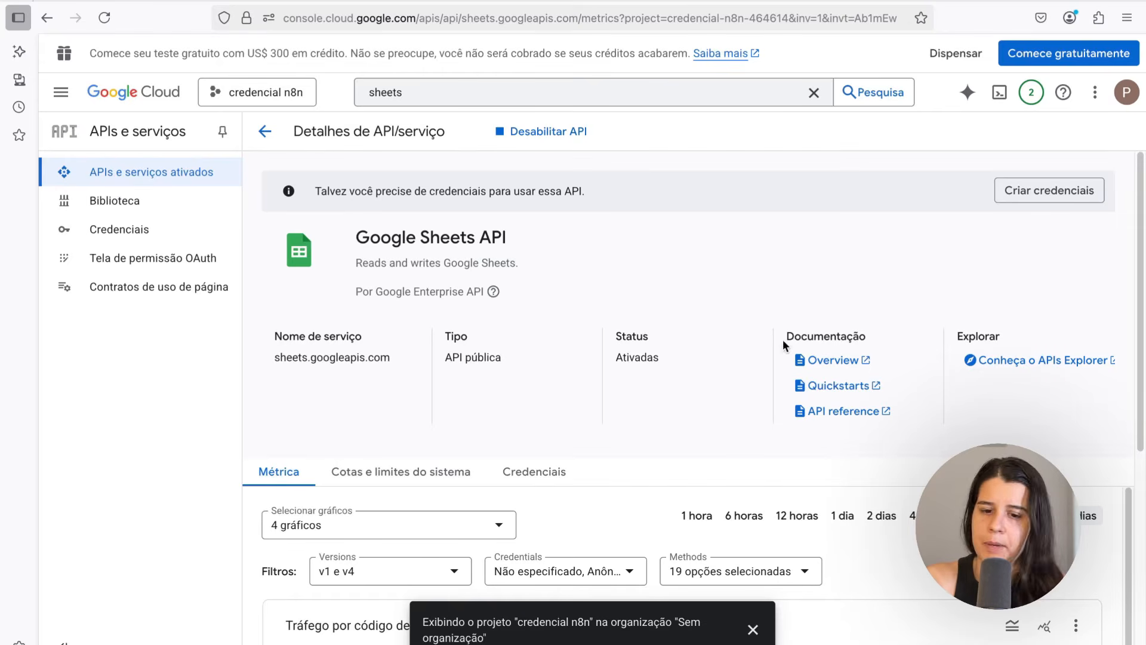
{"action": "left_click", "coordinate": [752, 629]}
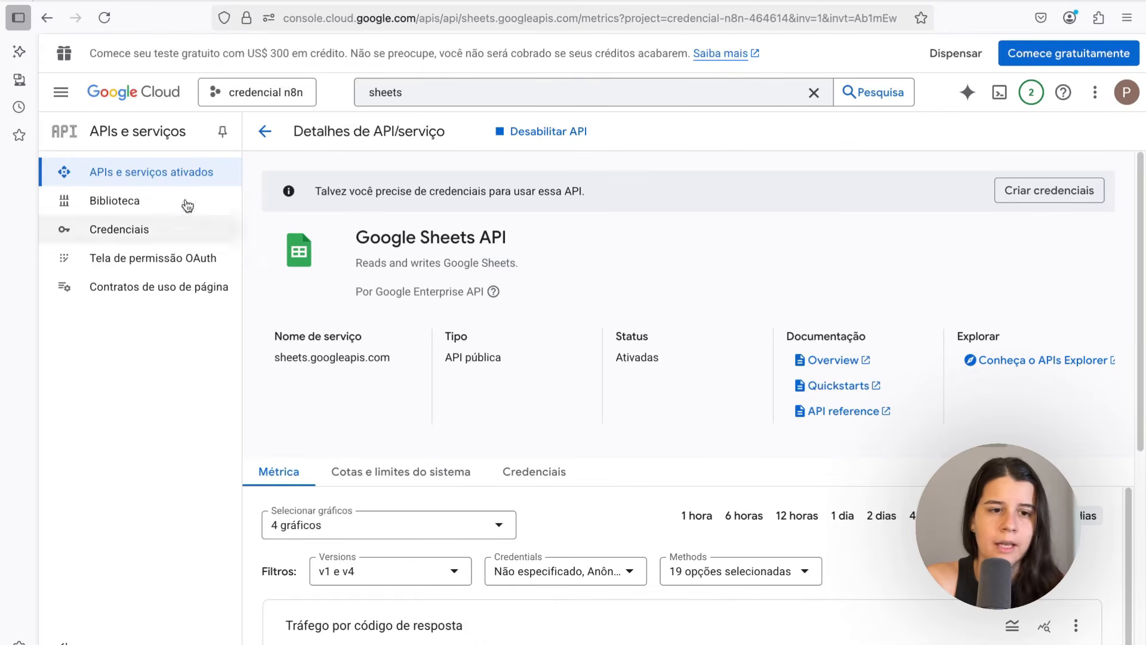
Start configuring the OAuth consent screen and enter "credencial n8n" as the app name
{"action": "left_click", "coordinate": [61, 95]}
{"action": "mouse_move", "coordinate": [128, 425]}
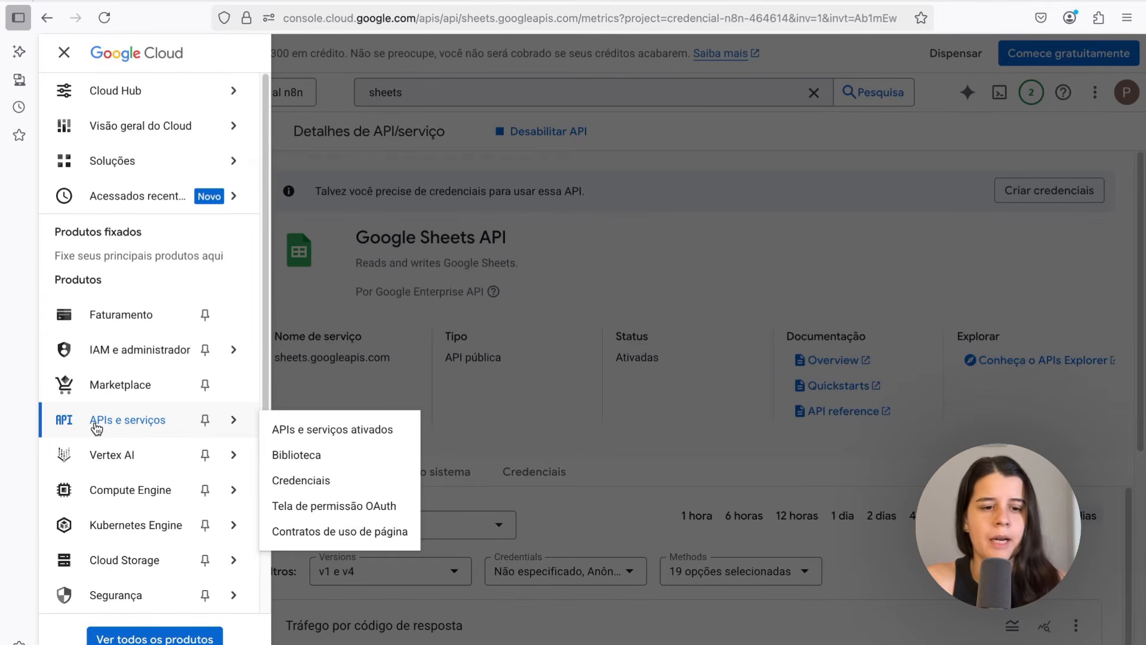
{"action": "left_click", "coordinate": [97, 428]}
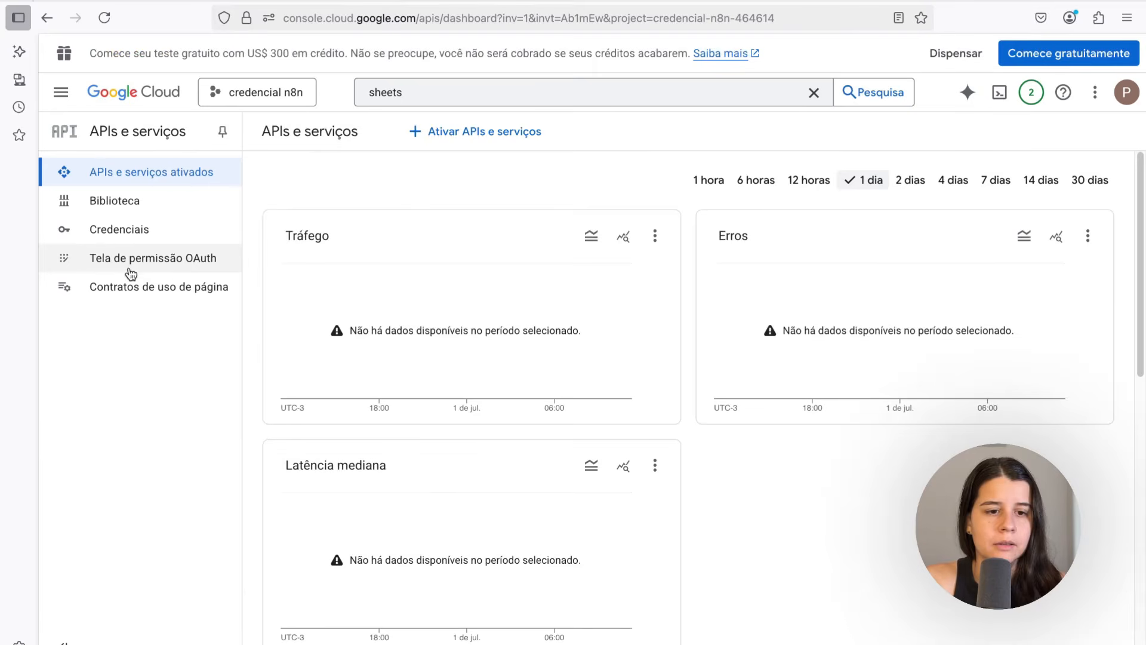
{"action": "left_click", "coordinate": [142, 263]}
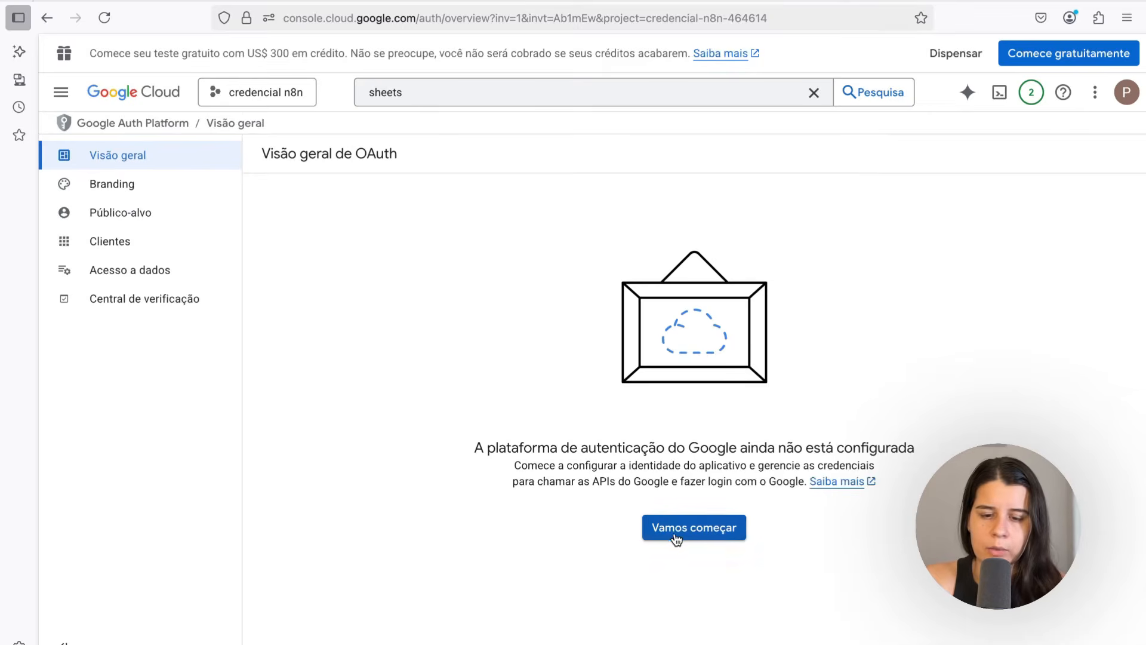
{"action": "left_click", "coordinate": [689, 528]}
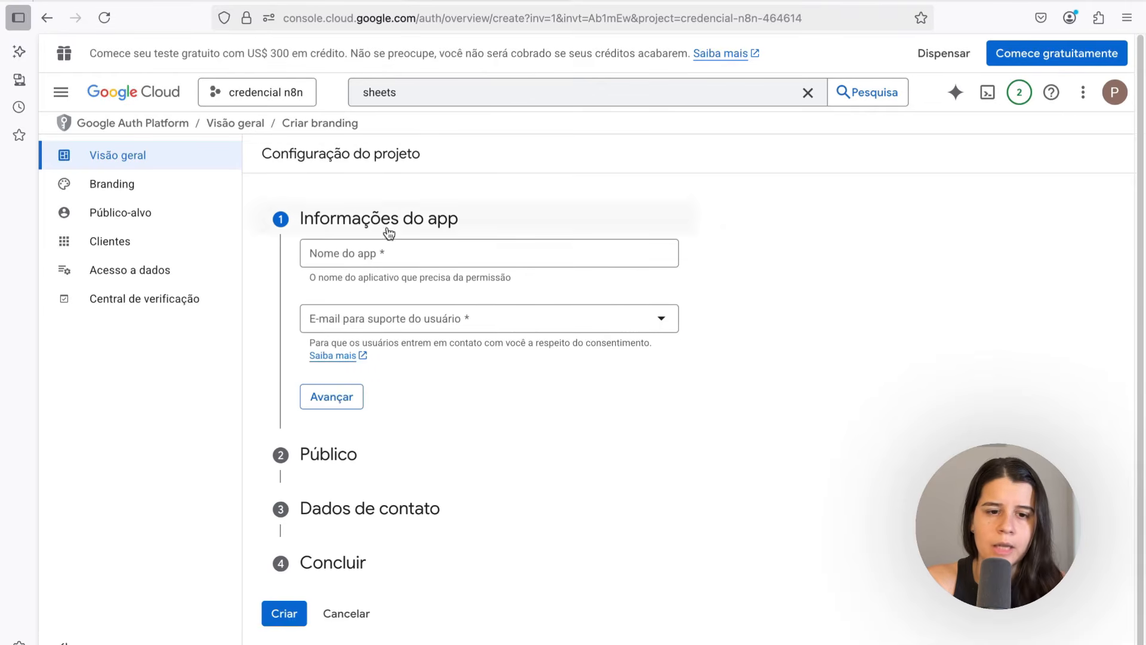
{"action": "left_click", "coordinate": [350, 252]}
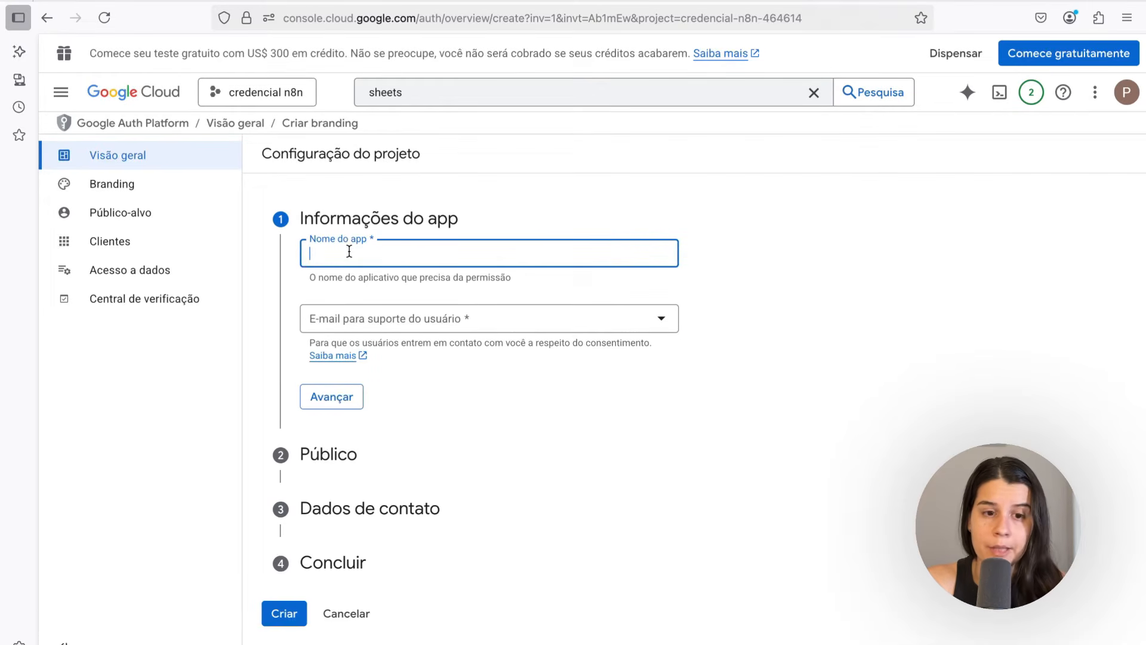
{"action": "type", "text": "credencial n8n"}
Choose the account's user support e-mail and set the app audience to External
{"action": "left_click", "coordinate": [335, 313]}
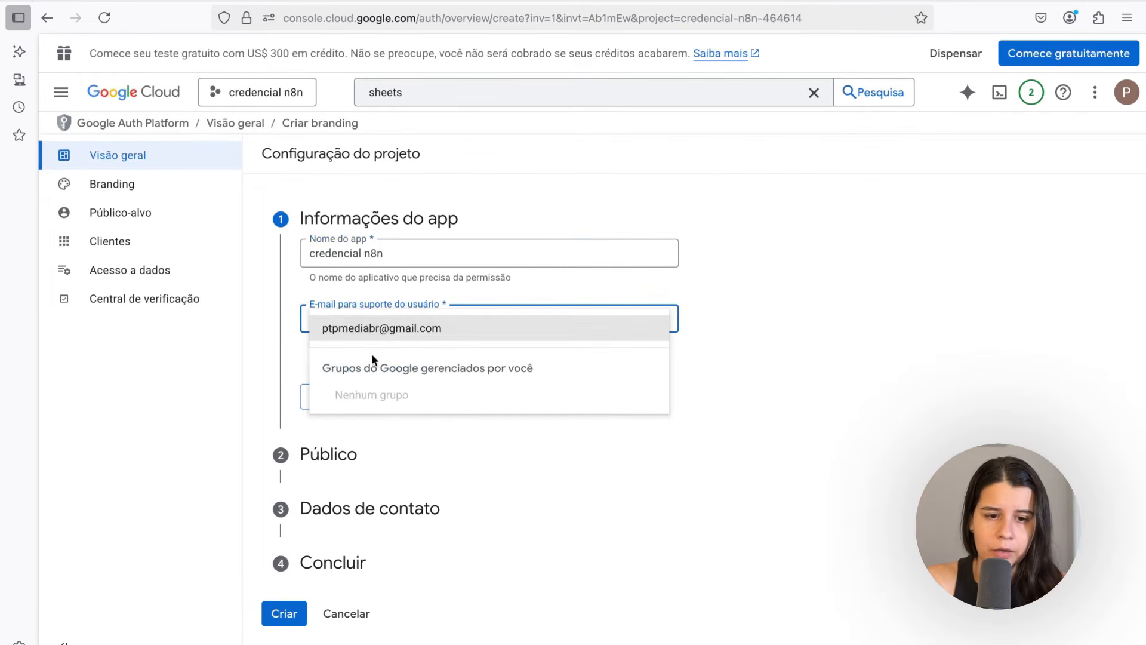
{"action": "left_click", "coordinate": [363, 326]}
{"action": "left_click", "coordinate": [331, 397]}
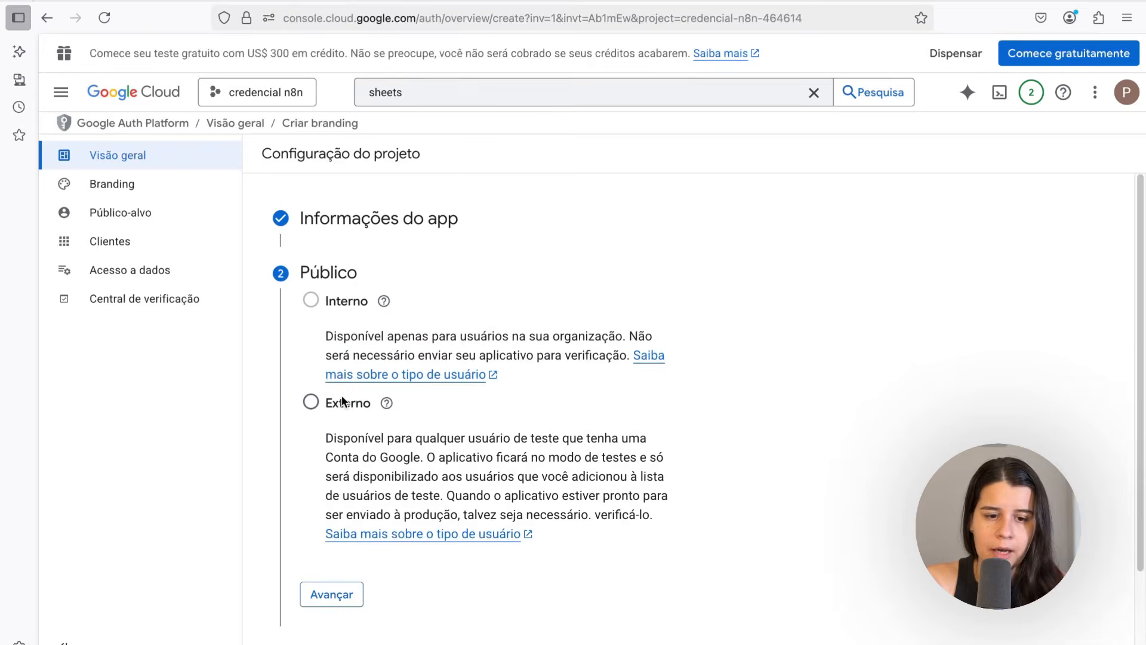
{"action": "left_click", "coordinate": [312, 403]}
{"action": "left_click", "coordinate": [346, 594]}
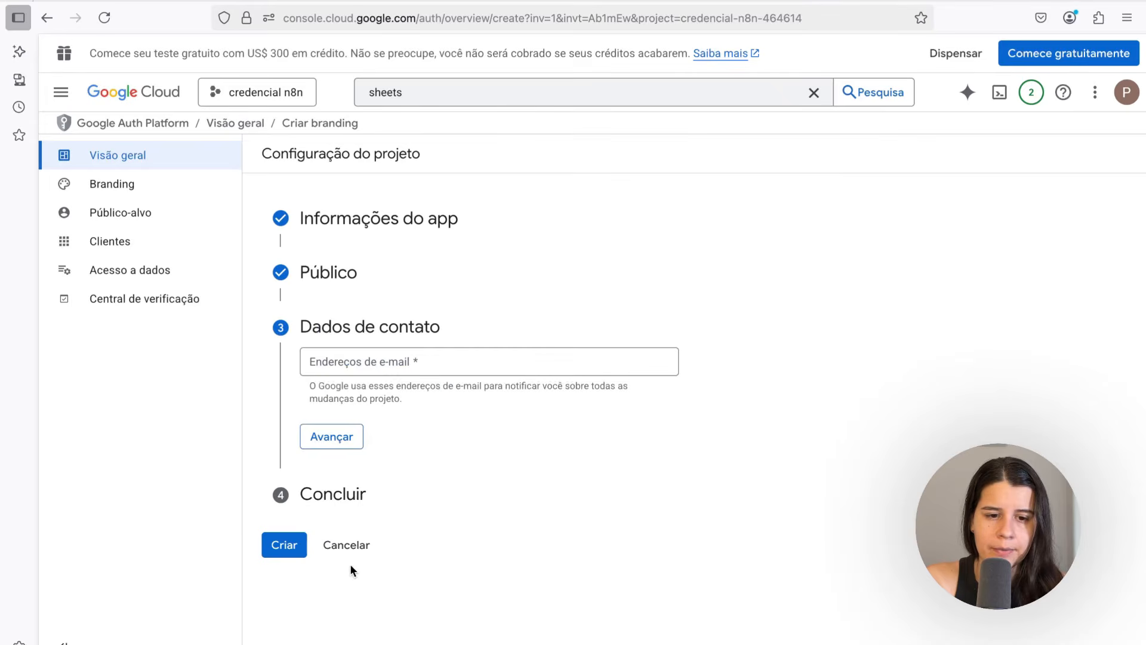
Enter the developer contact e-mail, accept the Google API user data policy and create the OAuth configuration
{"action": "left_click", "coordinate": [353, 366]}
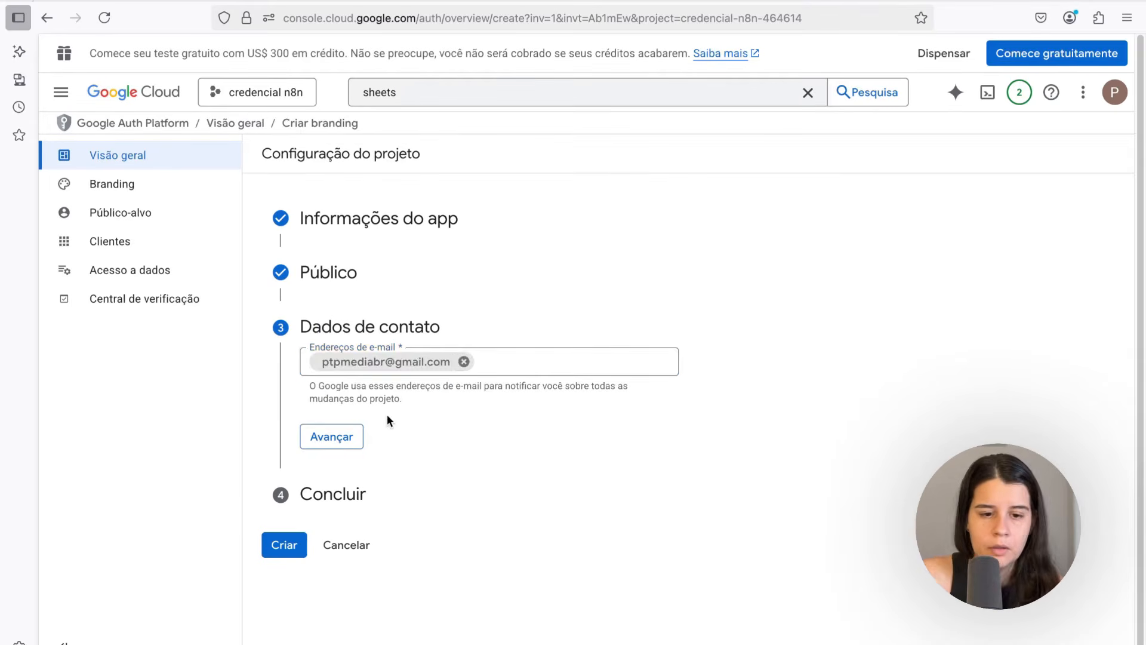
{"action": "left_click", "coordinate": [329, 435]}
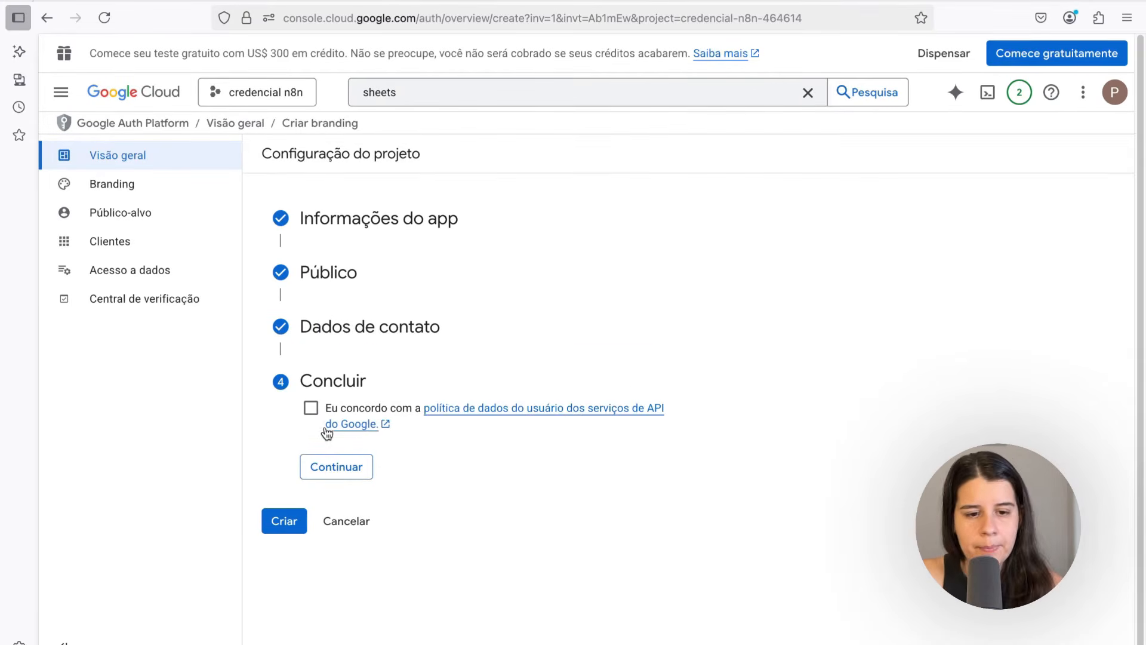
{"action": "left_click", "coordinate": [306, 416]}
{"action": "left_click", "coordinate": [337, 469]}
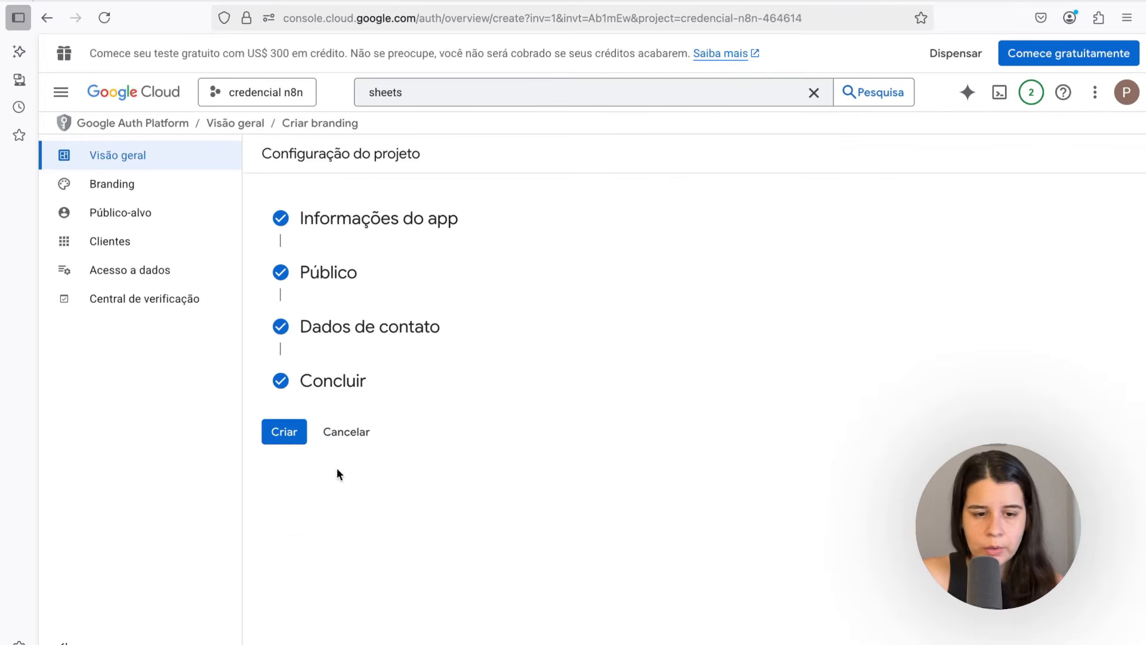
{"action": "left_click", "coordinate": [292, 433]}
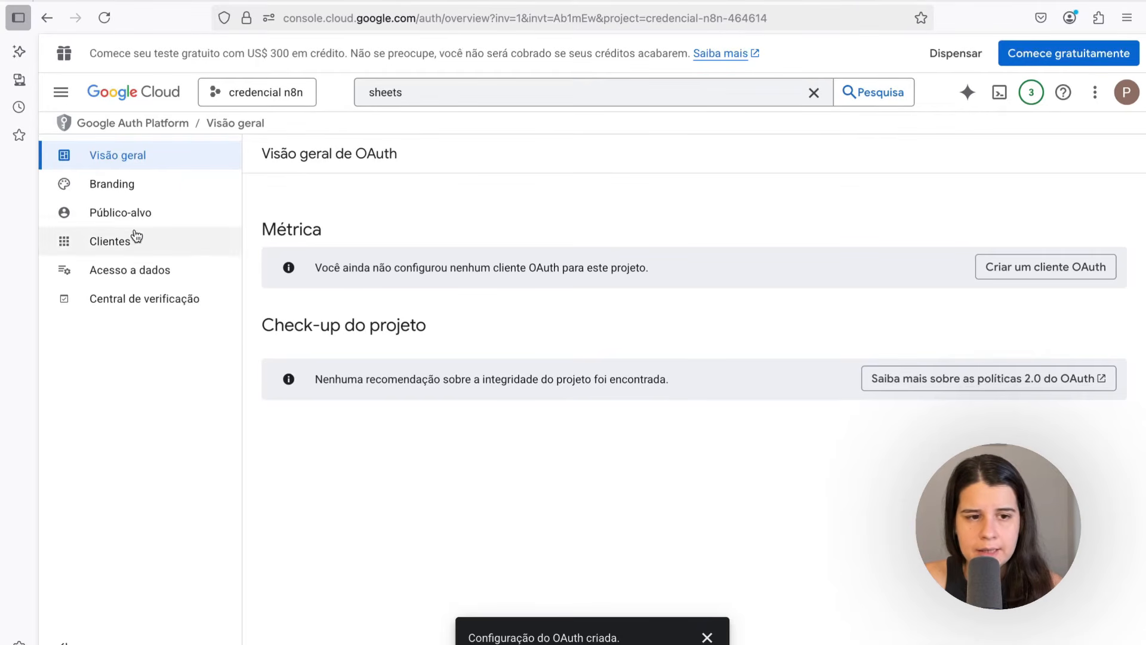
Add the account's e-mail address as a test user in the Audience section
{"action": "left_click", "coordinate": [104, 221]}
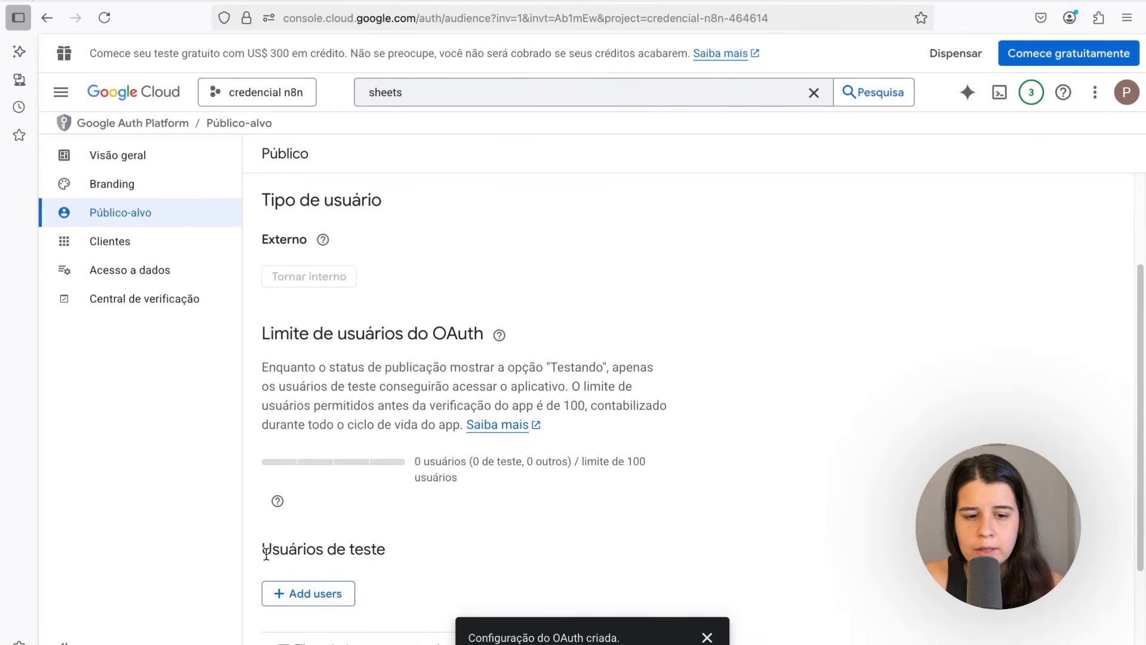
{"action": "left_click", "coordinate": [301, 600]}
{"action": "key", "text": "ctrl+v"}
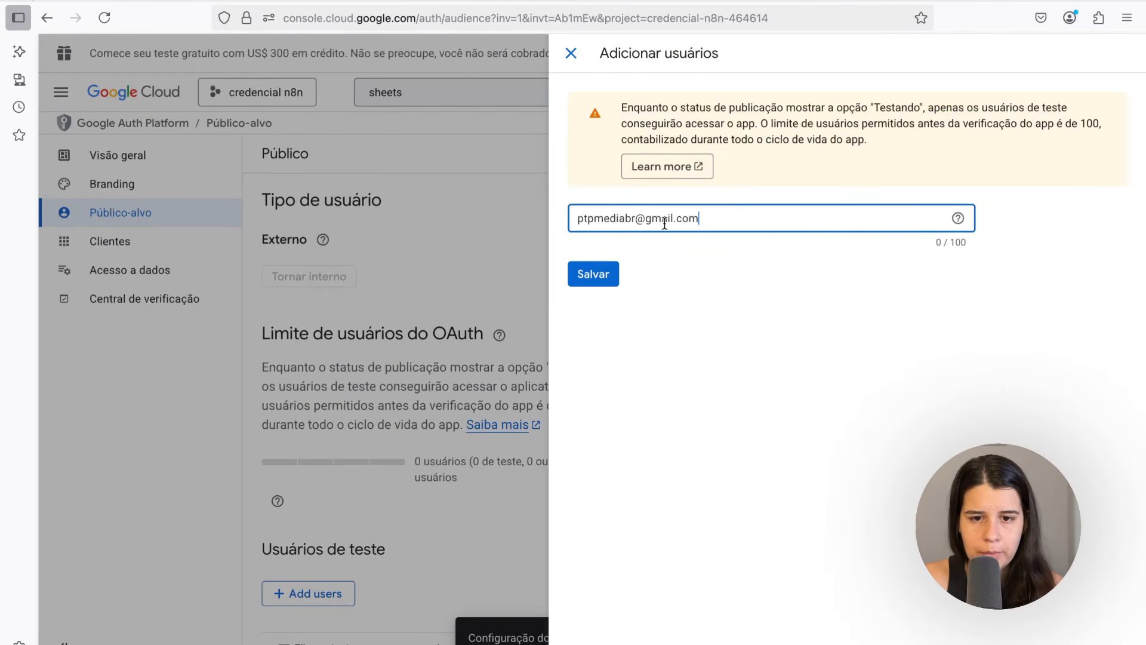
{"action": "left_click", "coordinate": [603, 281]}
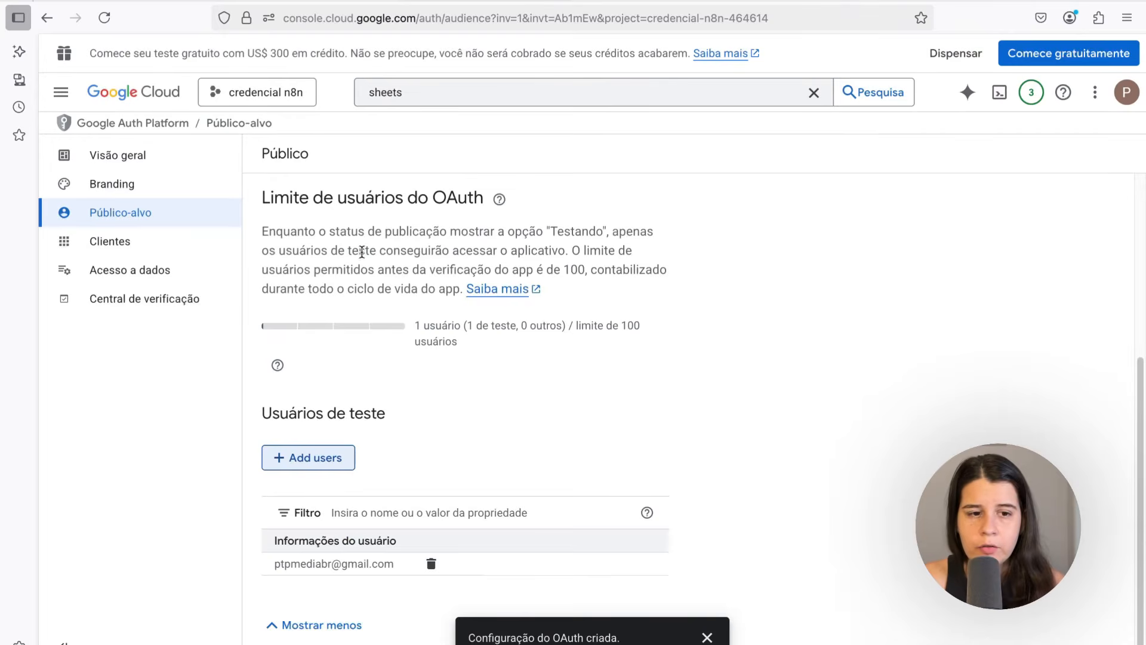
Start creating a new OAuth client of type Web application named "Credencial n8n"
{"action": "left_click", "coordinate": [96, 246]}
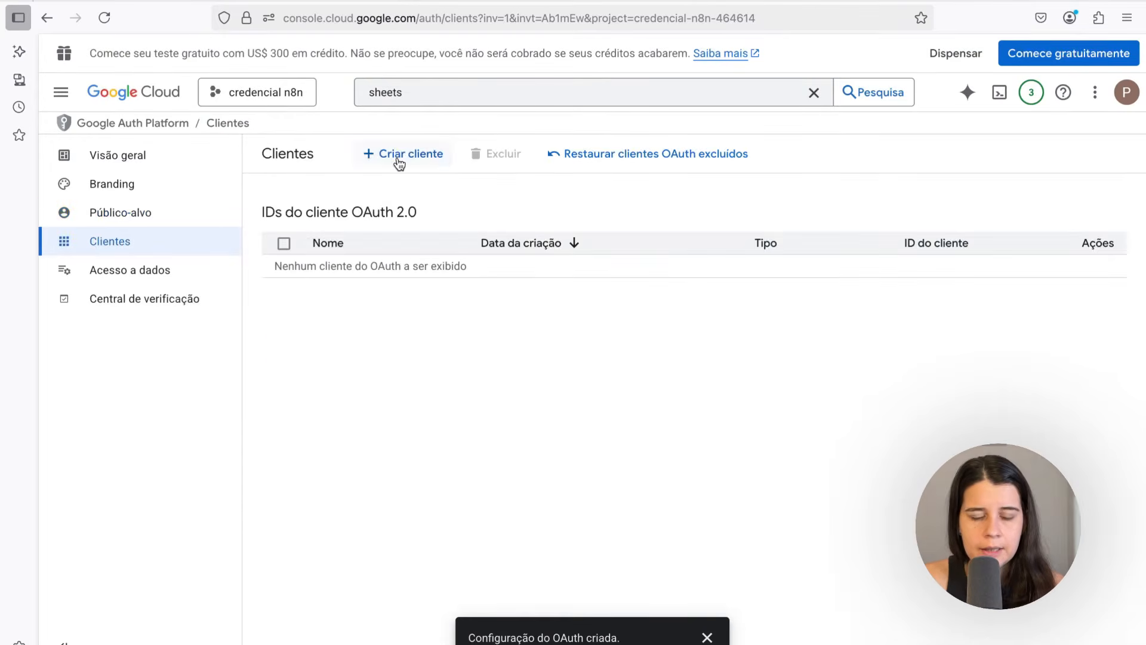
{"action": "left_click", "coordinate": [398, 155]}
{"action": "left_click", "coordinate": [308, 281]}
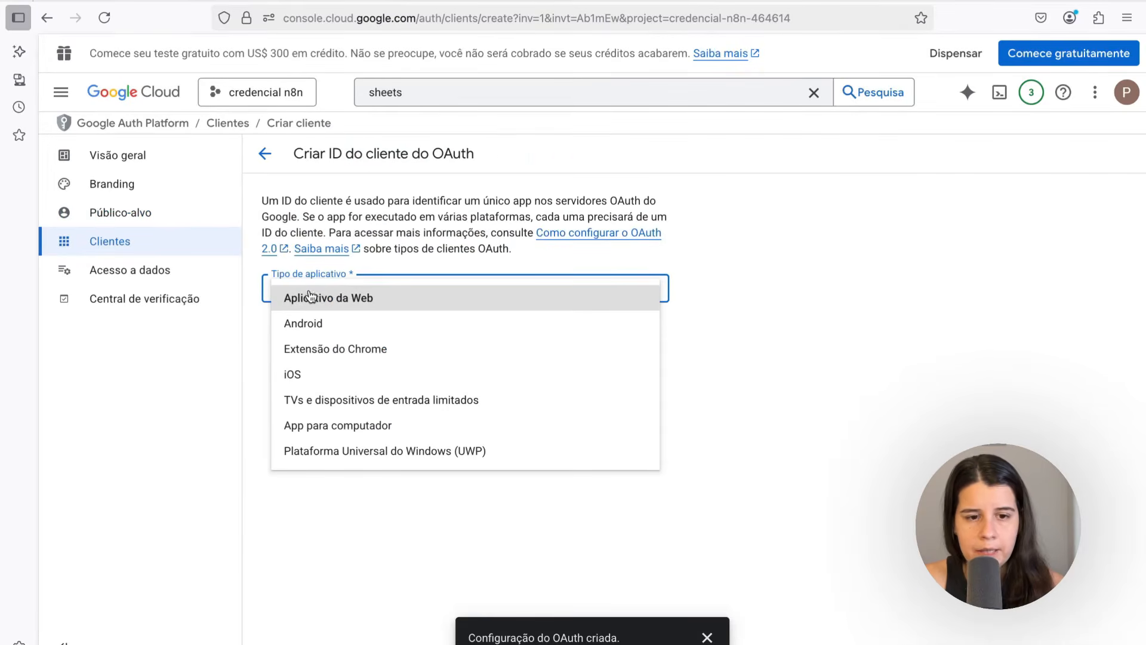
{"action": "left_click", "coordinate": [313, 298]}
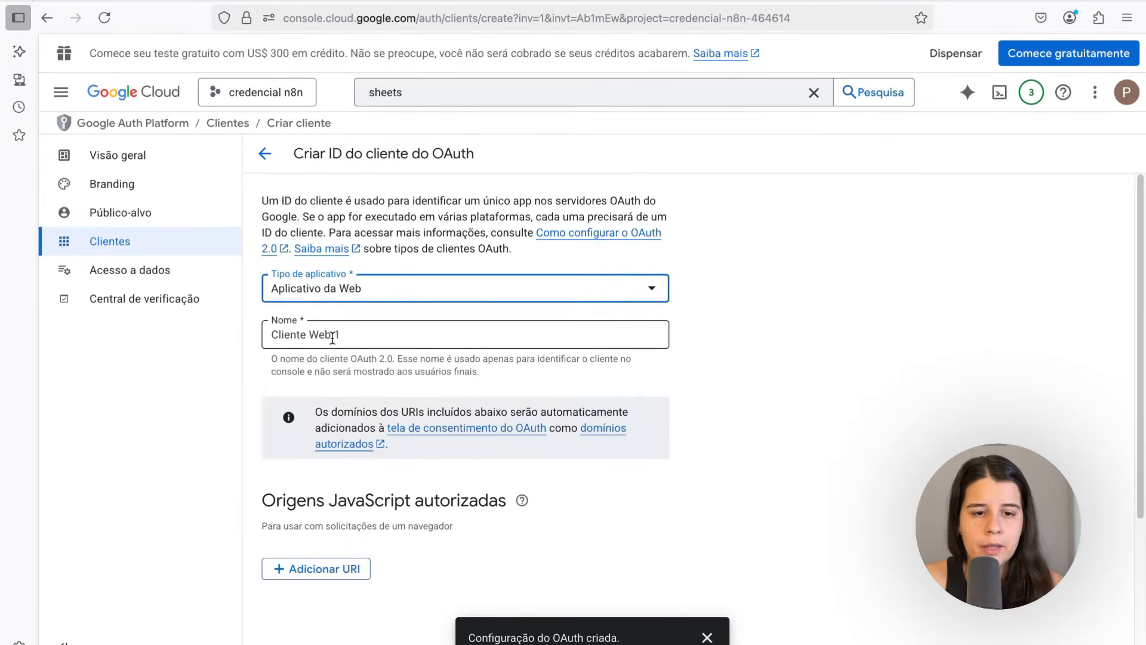
{"action": "left_click_drag", "start_coordinate": [342, 334], "coordinate": [246, 328]}
{"action": "scroll", "coordinate": [266, 311], "scroll_direction": "down", "scroll_amount": 3}
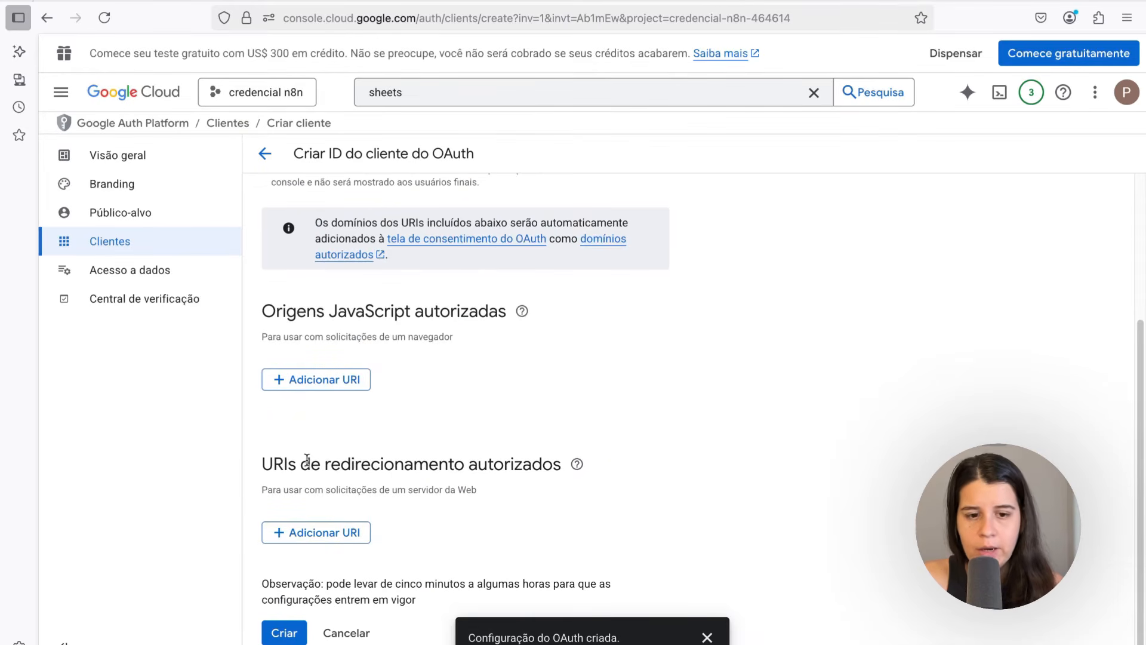
Copy the OAuth redirect URL from the n8n credential dialog, add it as an authorized redirect URI and create the client
{"action": "left_click", "coordinate": [345, 531]}
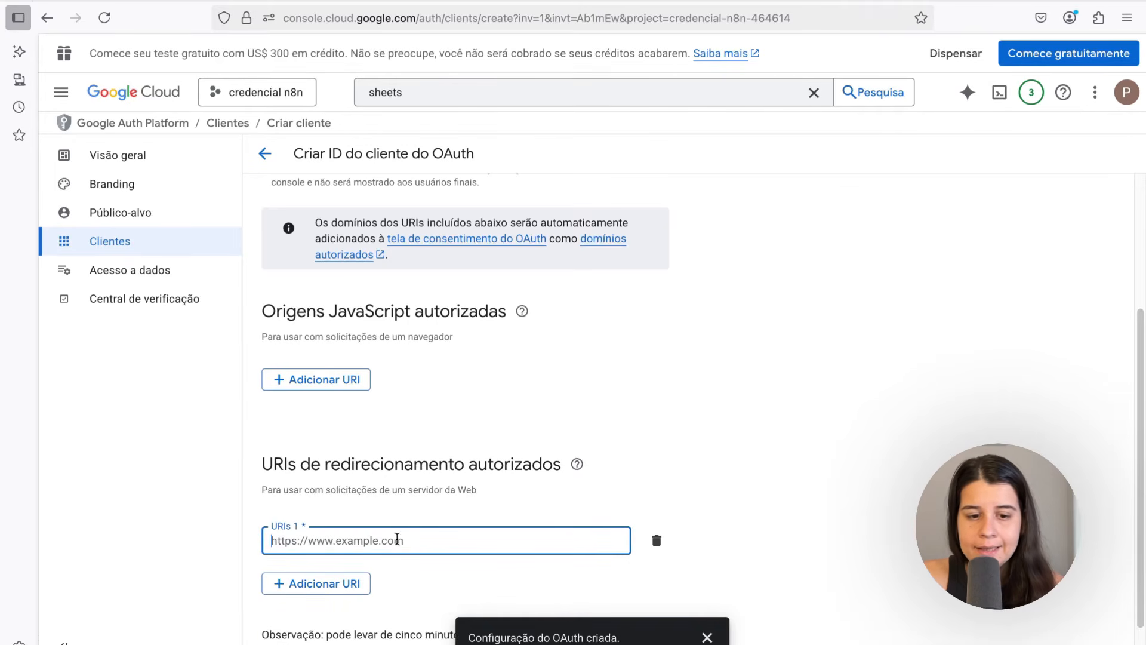
{"action": "left_click", "coordinate": [322, 2]}
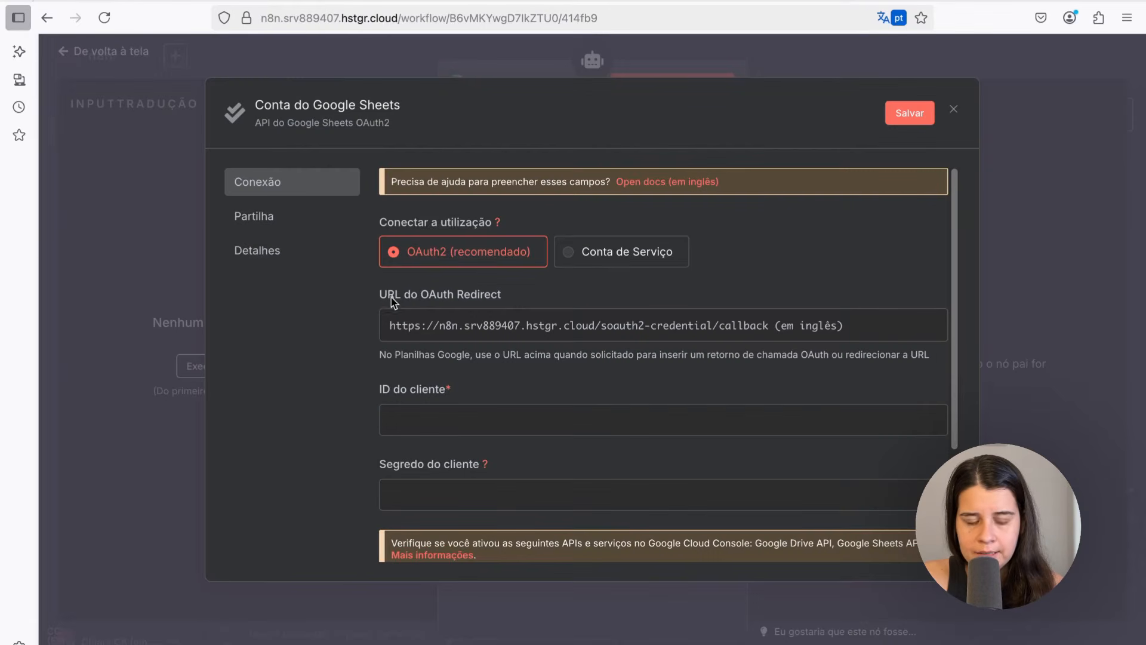
{"action": "left_click", "coordinate": [865, 331]}
{"action": "left_click", "coordinate": [492, 3]}
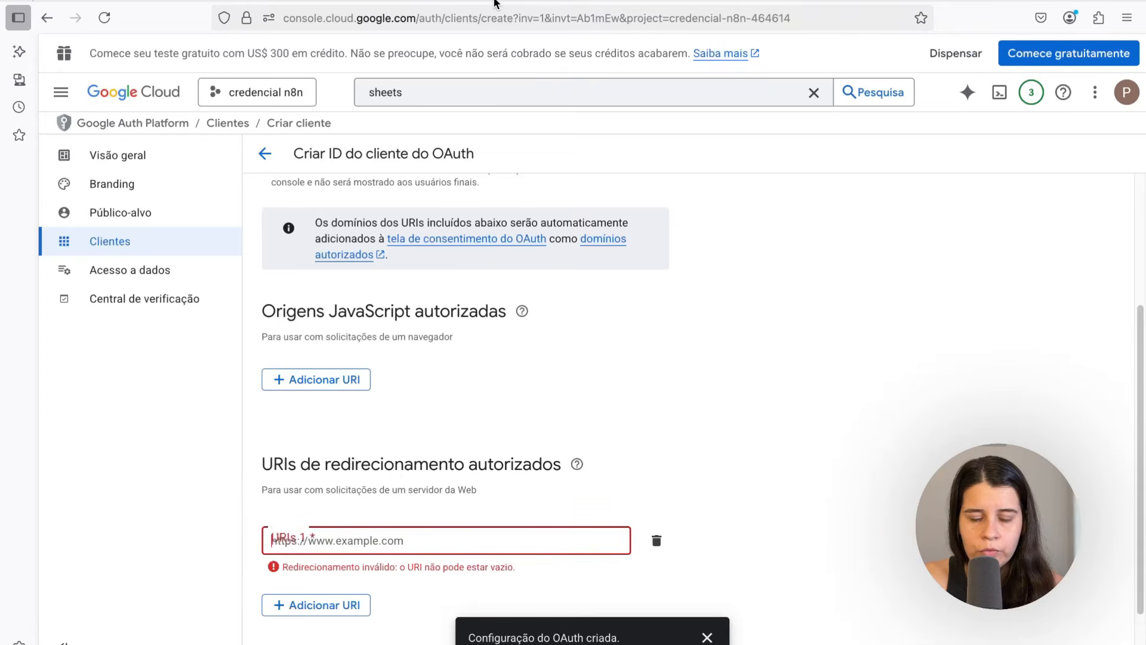
{"action": "key", "text": "ctrl+v"}
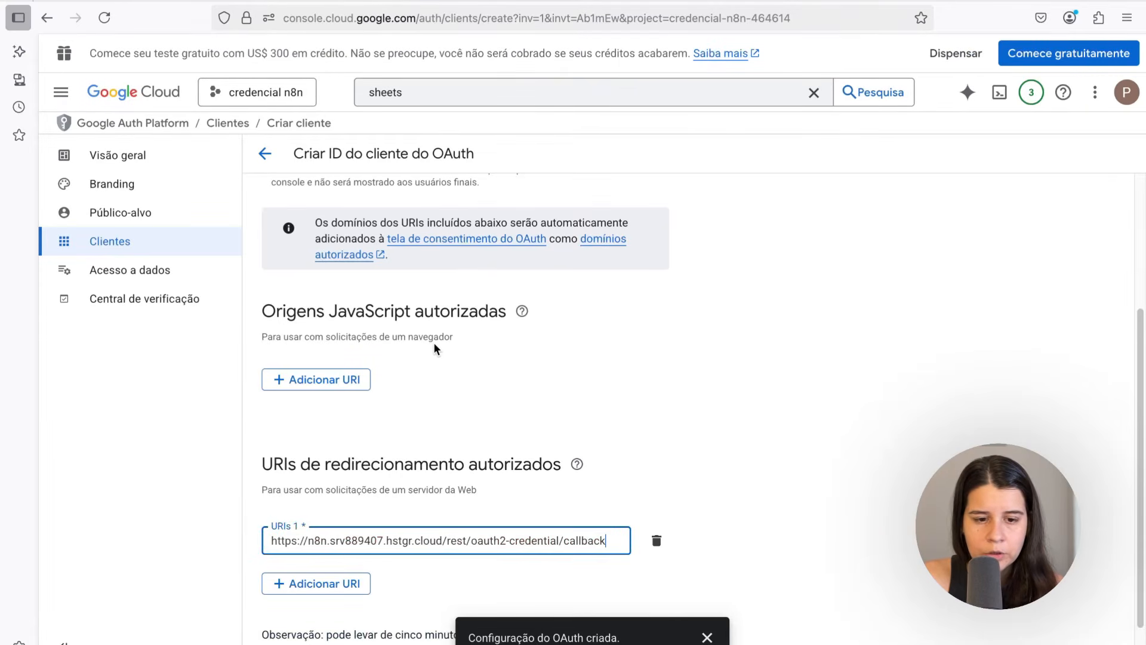
{"action": "scroll", "coordinate": [434, 348], "scroll_direction": "down", "scroll_amount": 1}
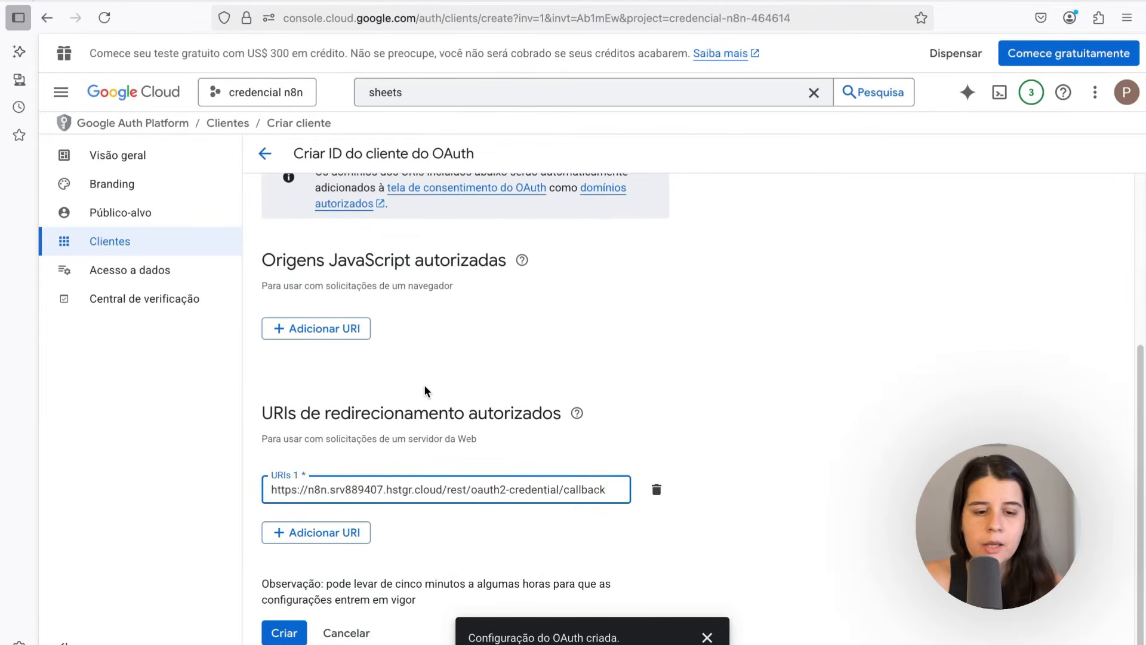
{"action": "left_click", "coordinate": [284, 632]}
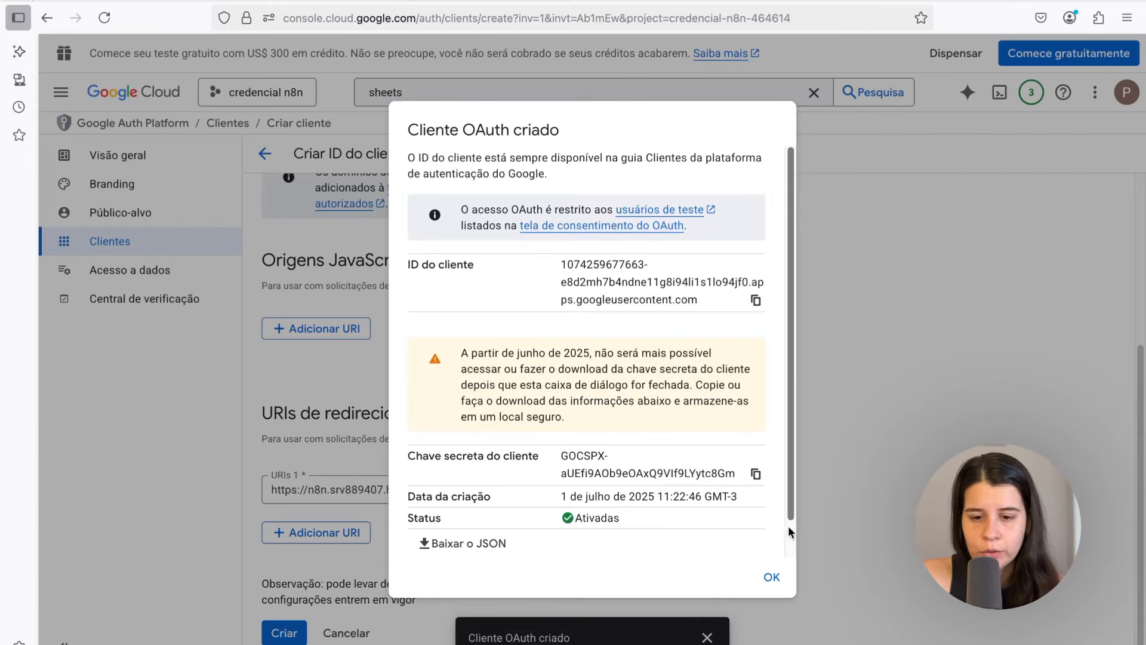
{"action": "left_click", "coordinate": [773, 578]}
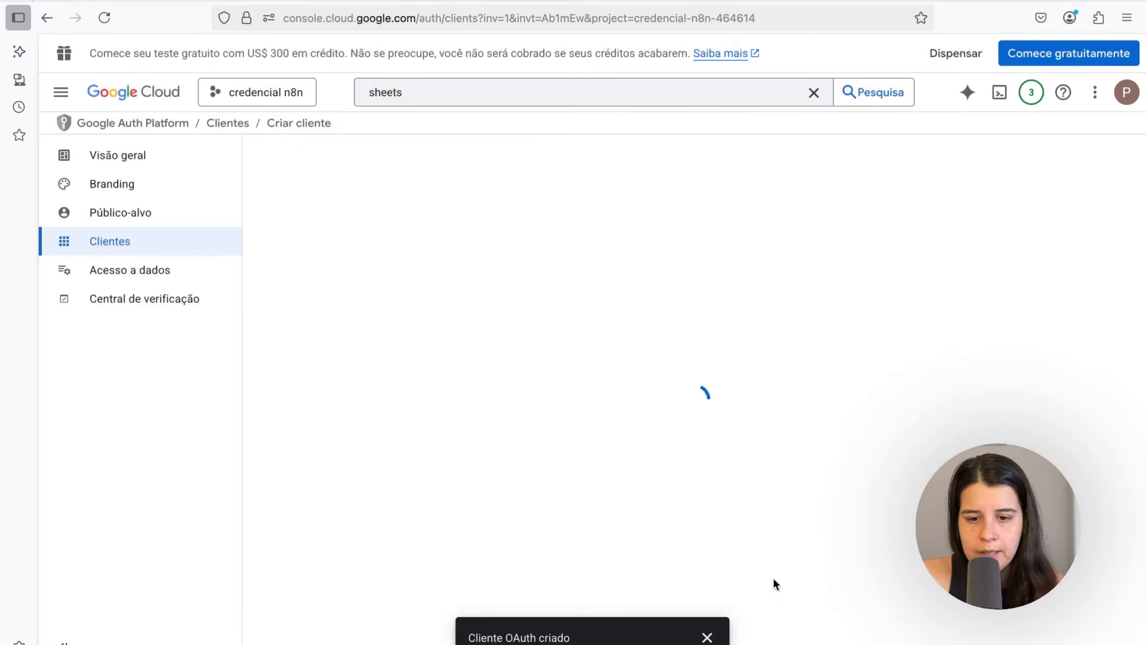
Return to the OAuth clients list of the Google Auth Platform
{"action": "left_click", "coordinate": [61, 95]}
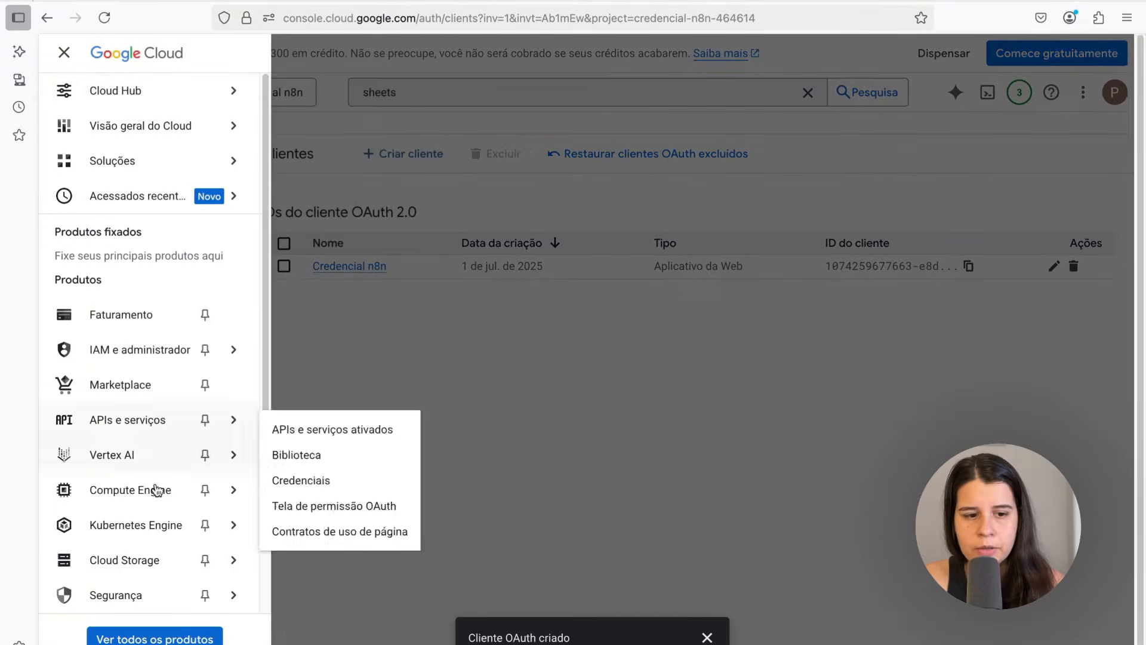
{"action": "left_click", "coordinate": [114, 420]}
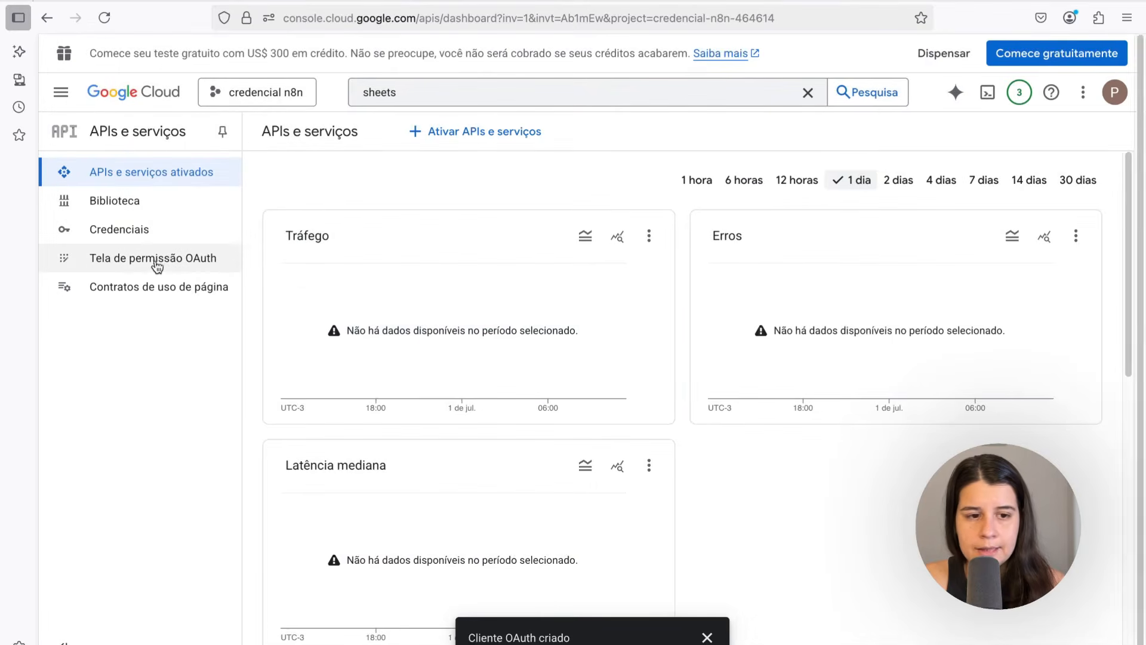
{"action": "left_click", "coordinate": [153, 261]}
{"action": "left_click", "coordinate": [121, 246]}
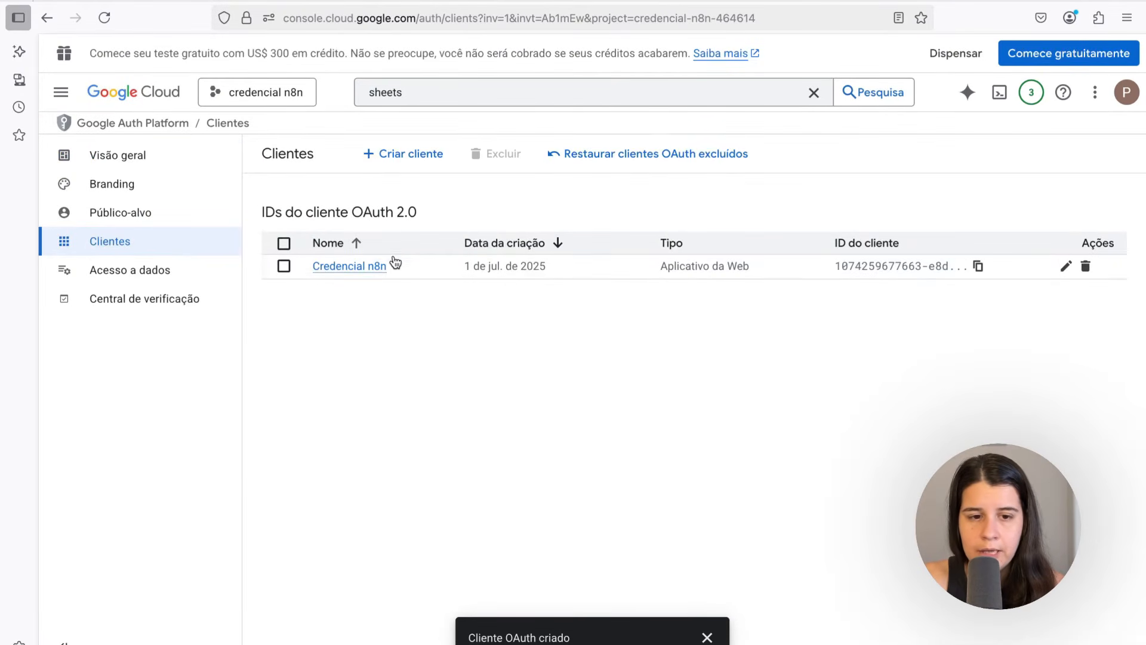
Open the Credencial n8n OAuth client, copy its client ID and paste it into the n8n Google Sheets credential's Client ID field
{"action": "left_click", "coordinate": [357, 264]}
{"action": "scroll", "coordinate": [807, 446], "scroll_direction": "up", "scroll_amount": 5}
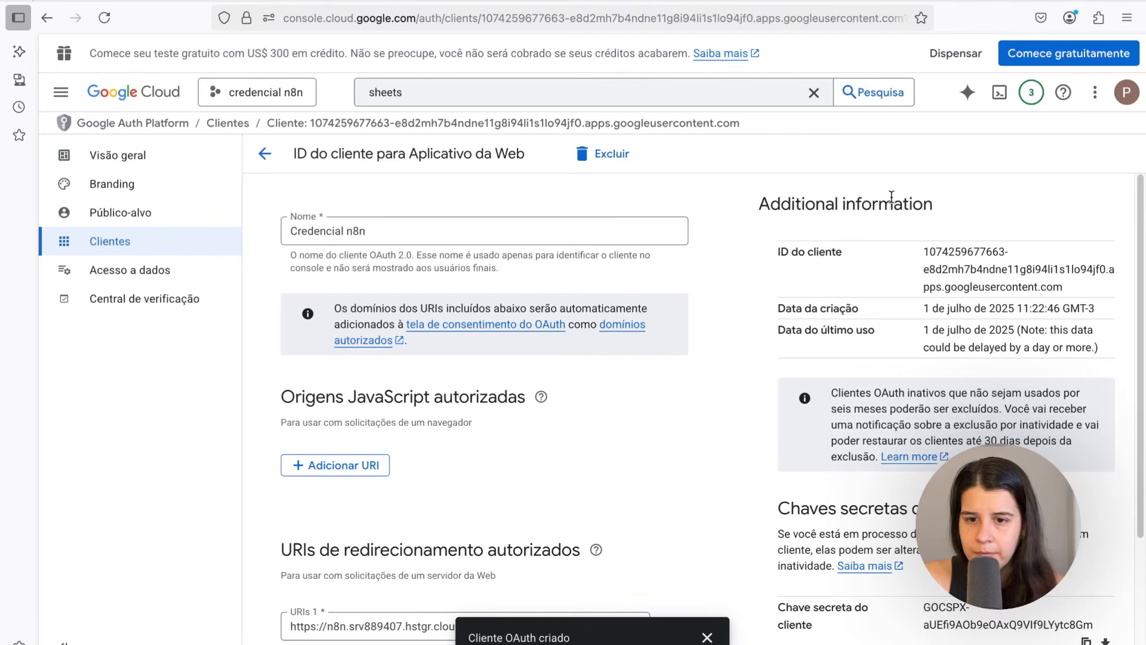
{"action": "left_click_drag", "start_coordinate": [923, 257], "coordinate": [1061, 288]}
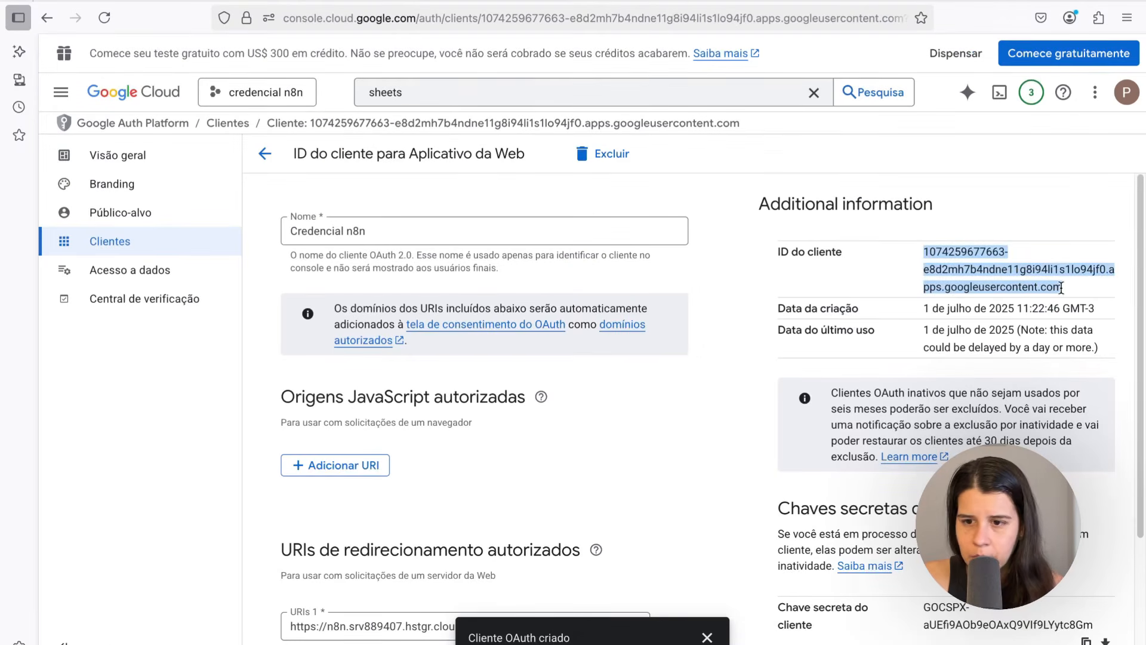
{"action": "key", "text": "ctrl+v"}
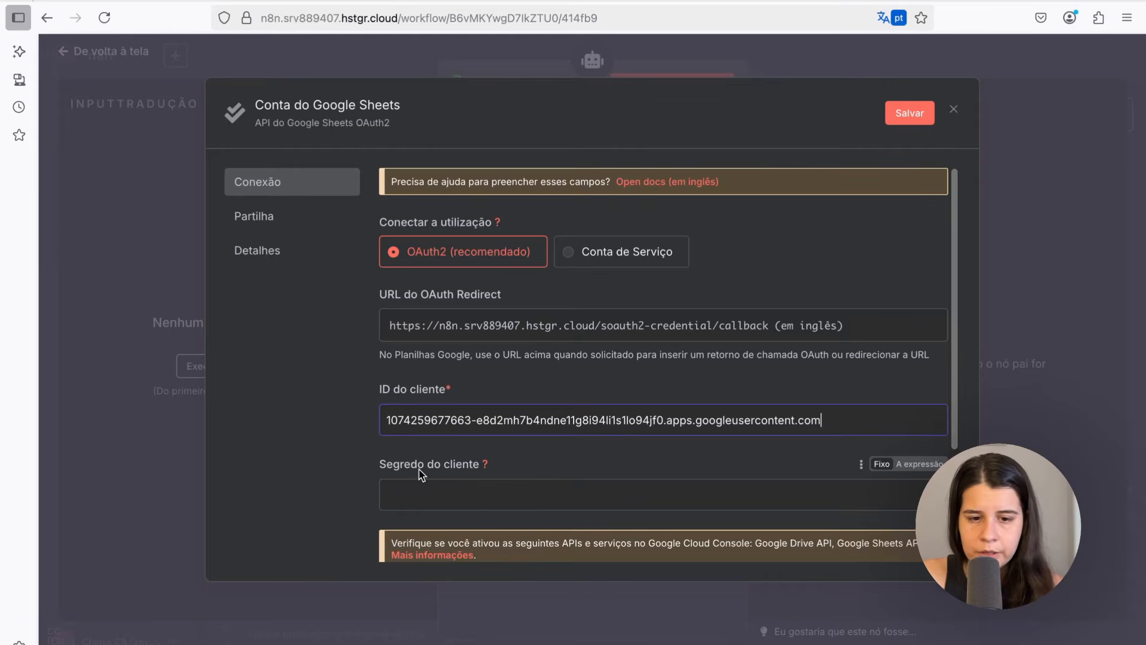
Copy the OAuth client's secret from the console and paste it into the credential's Client Secret field
{"action": "left_click", "coordinate": [493, 2]}
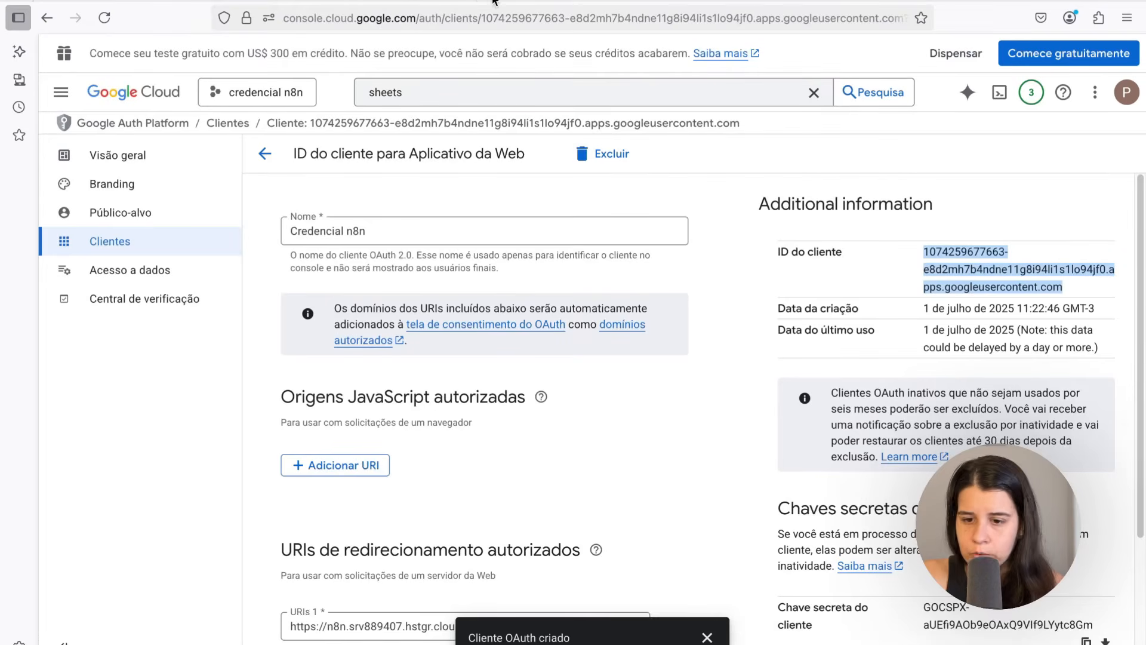
{"action": "scroll", "coordinate": [692, 406], "scroll_direction": "down", "scroll_amount": 3}
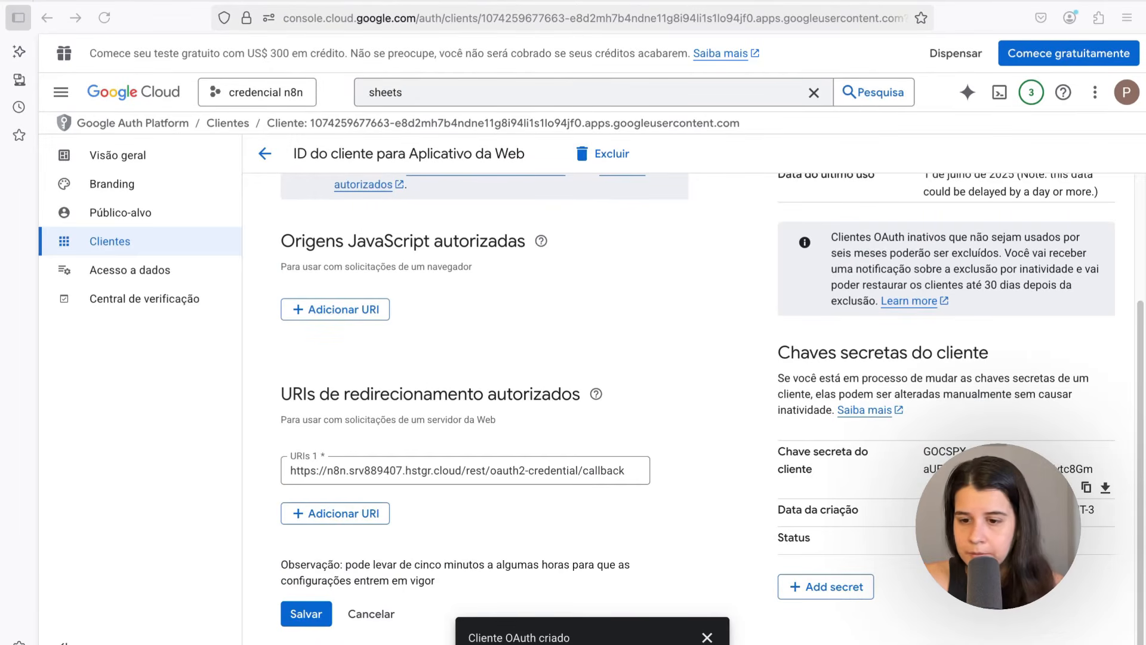
{"action": "left_click", "coordinate": [815, 471]}
{"action": "left_click_drag", "start_coordinate": [835, 450], "coordinate": [901, 466]}
{"action": "left_click", "coordinate": [901, 466]}
{"action": "left_click_drag", "start_coordinate": [768, 459], "coordinate": [839, 469]}
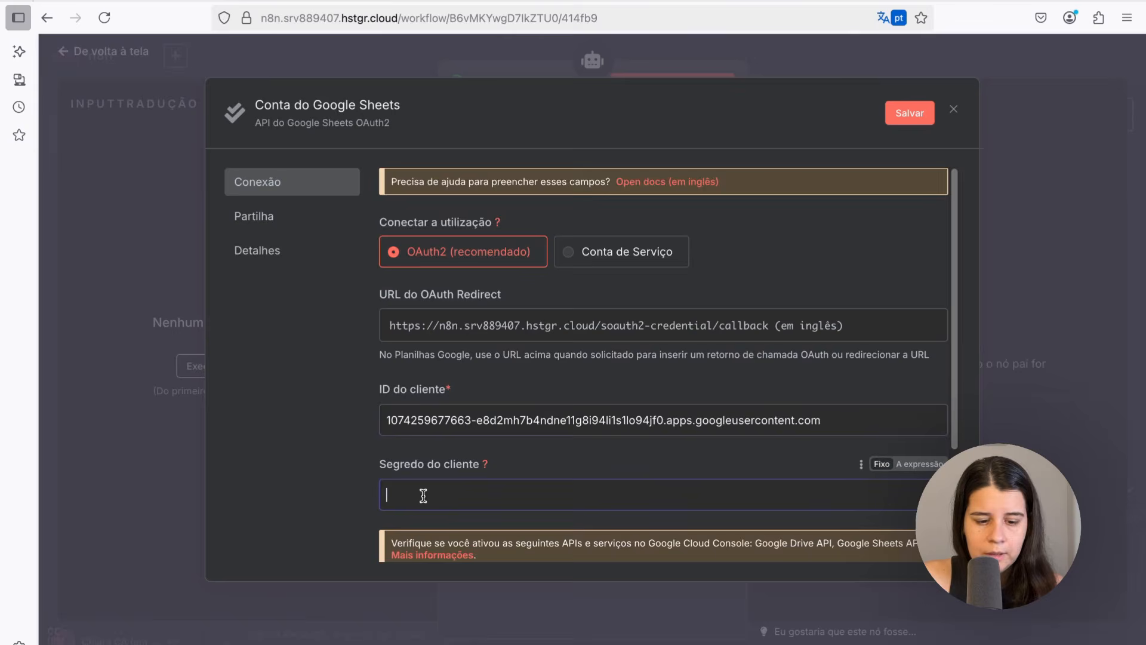
{"action": "key", "text": "super+v"}
{"action": "scroll", "coordinate": [423, 495], "scroll_direction": "down", "scroll_amount": 2}
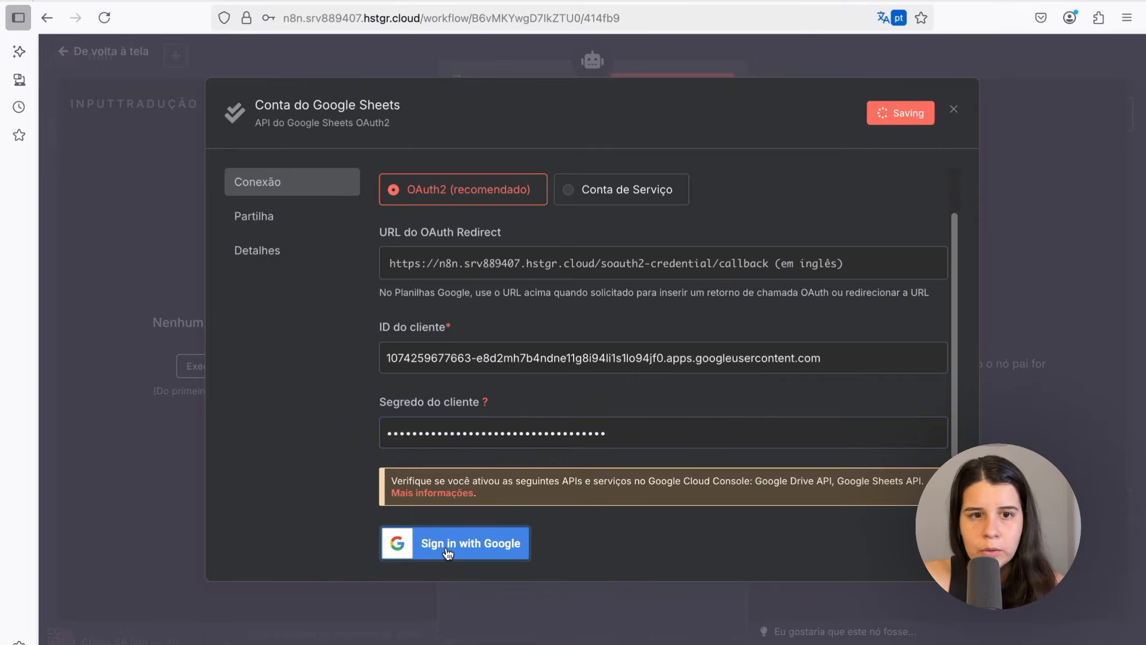
Sign in with Google, choose the Google account, allow all requested permissions, and close the connected credential dialog
{"action": "left_click", "coordinate": [447, 550]}
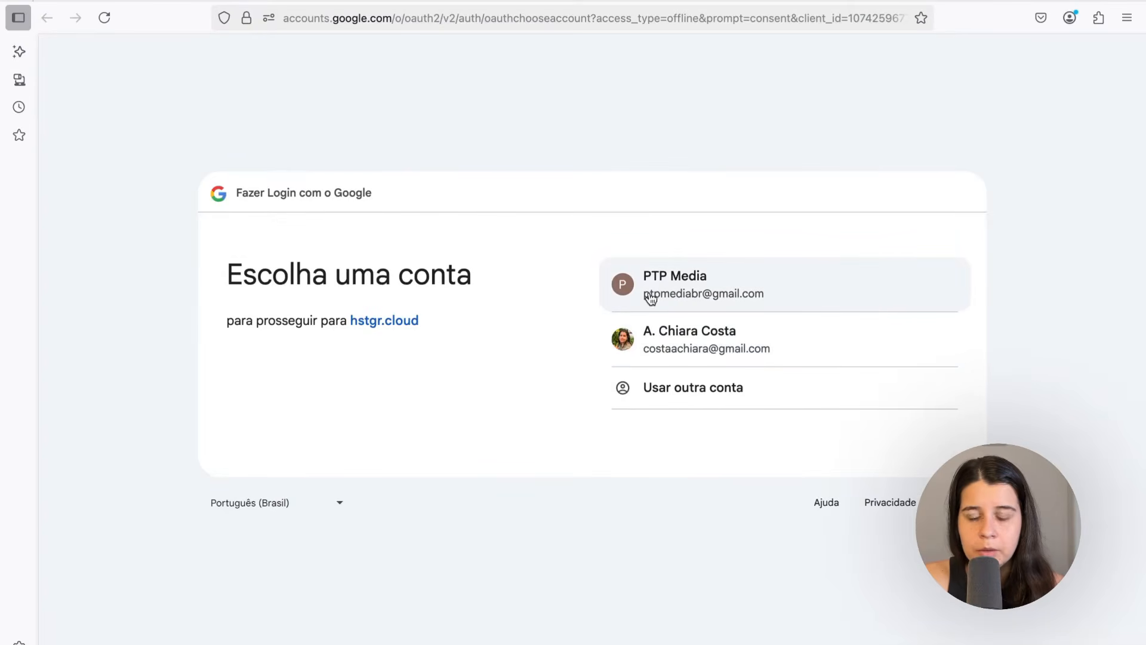
{"action": "left_click", "coordinate": [714, 291]}
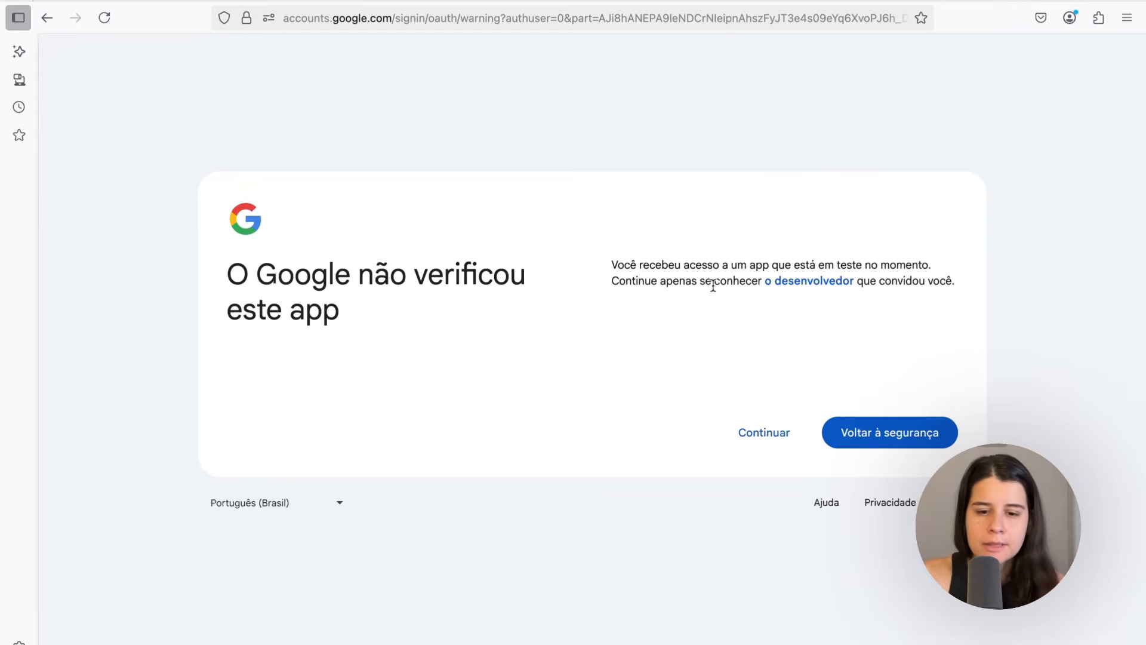
{"action": "left_click", "coordinate": [748, 442]}
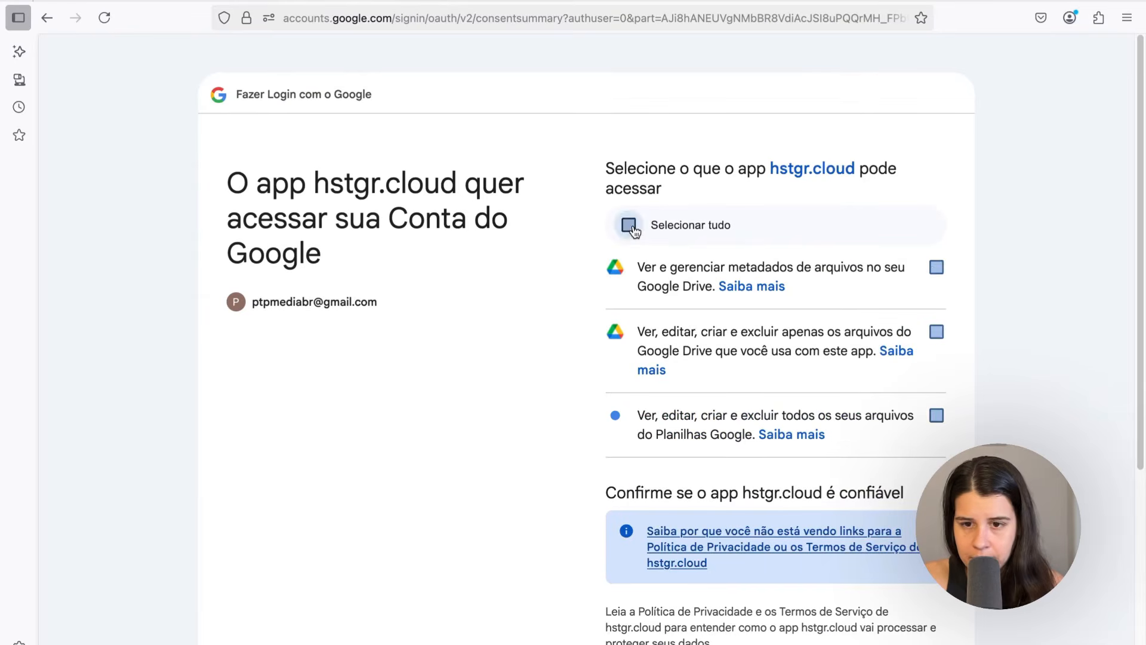
{"action": "left_click", "coordinate": [630, 226]}
{"action": "scroll", "coordinate": [647, 471], "scroll_direction": "down", "scroll_amount": 5}
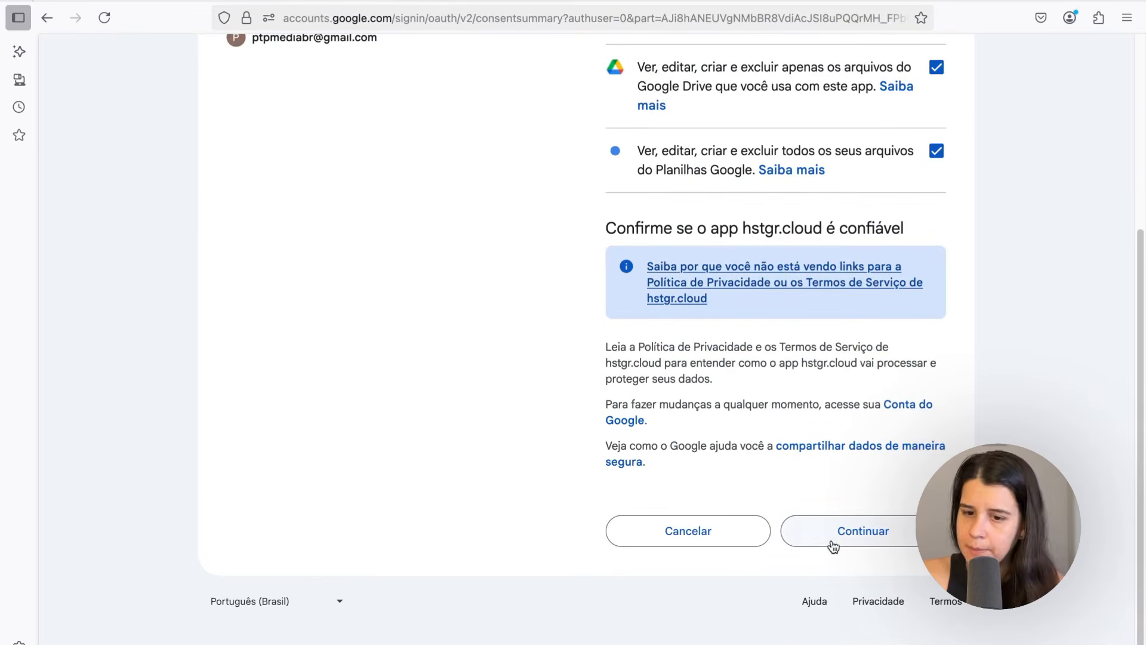
{"action": "left_click", "coordinate": [833, 545]}
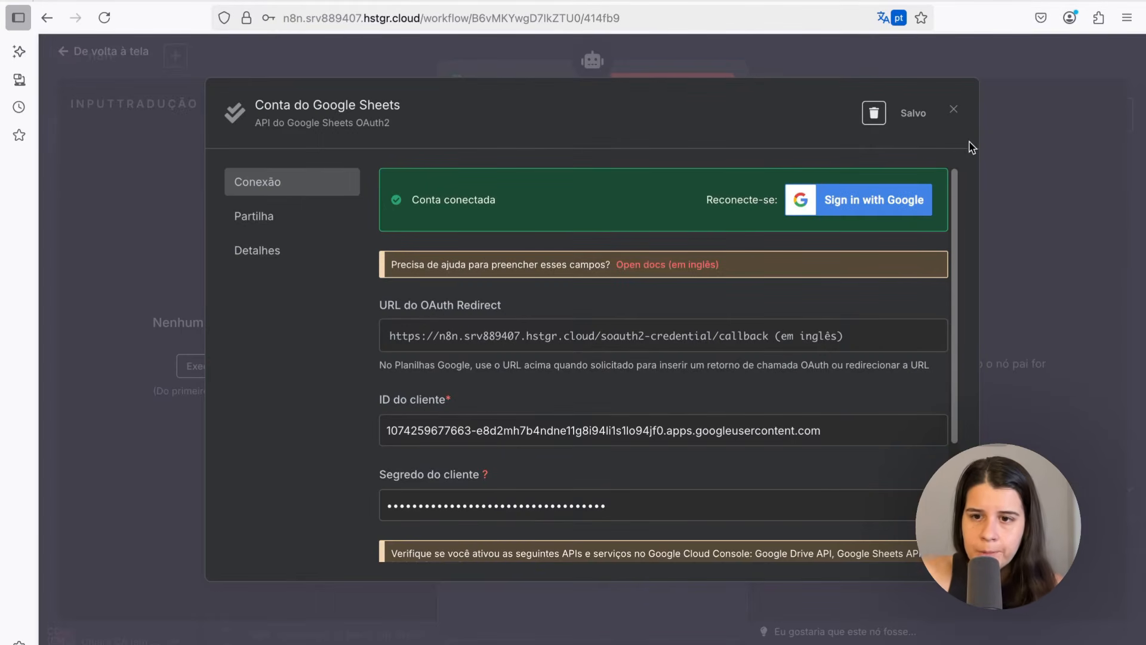
{"action": "left_click", "coordinate": [953, 110]}
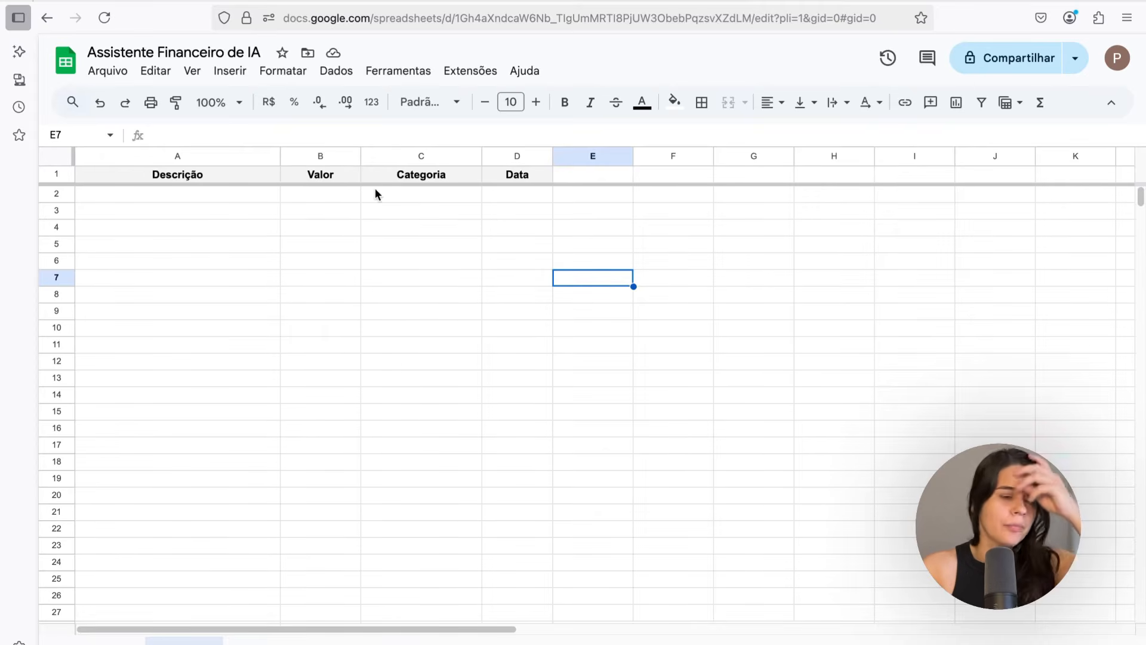
Try to load the document list in the Adiciona gasto Sheets node, then return to the canvas
{"action": "left_click", "coordinate": [233, 52]}
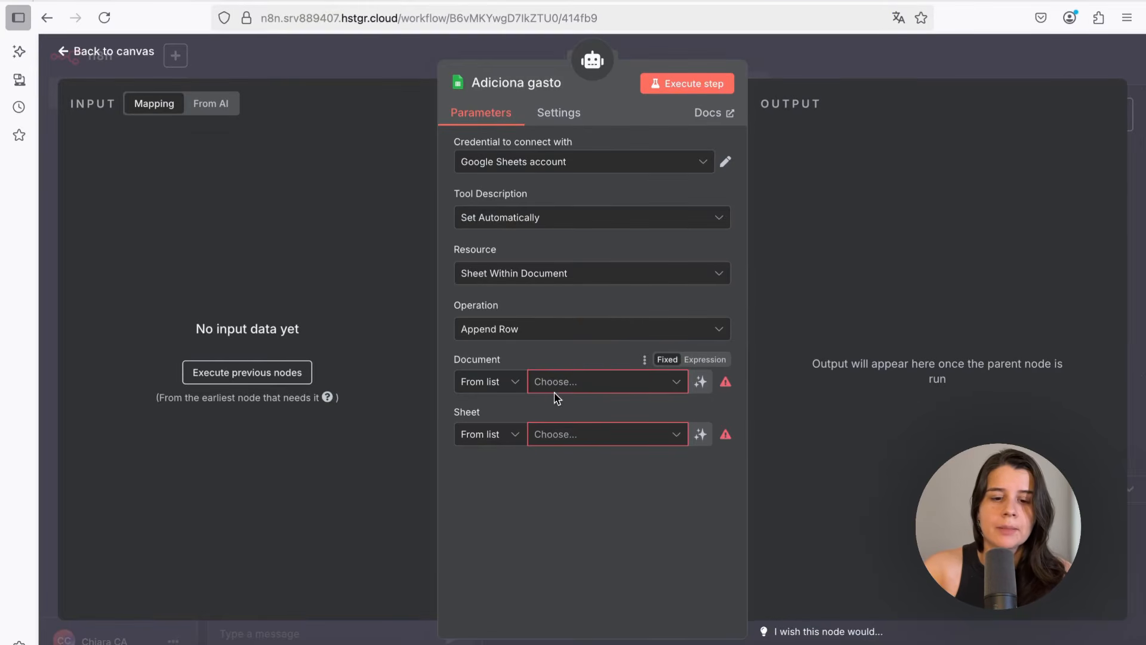
{"action": "left_click", "coordinate": [569, 382]}
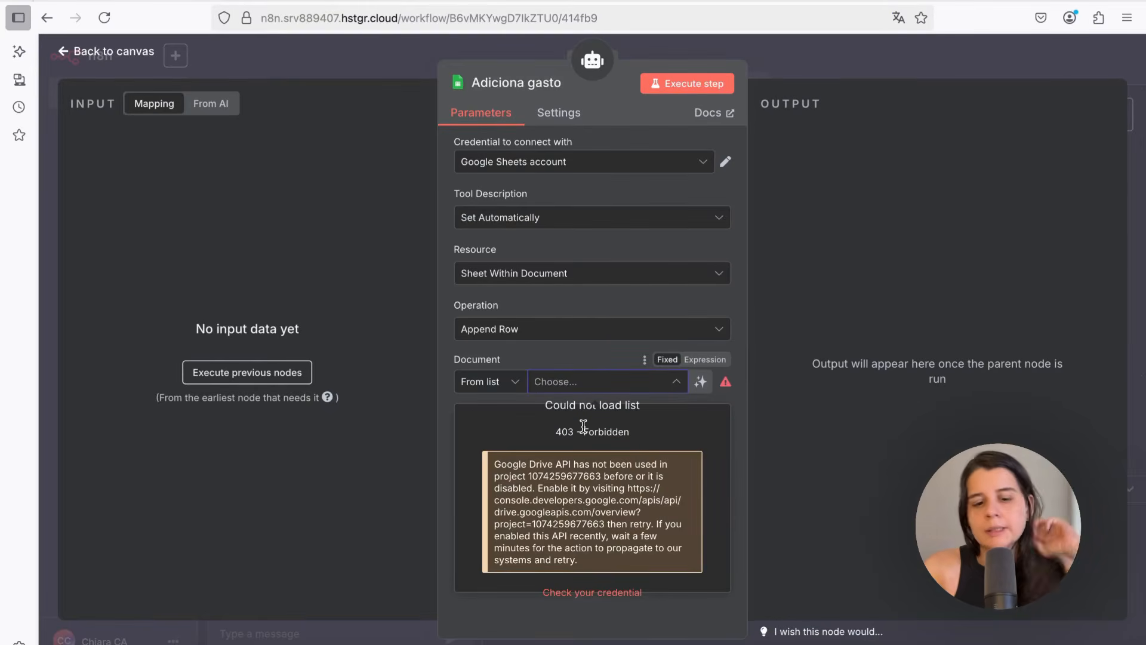
{"action": "left_click", "coordinate": [78, 52]}
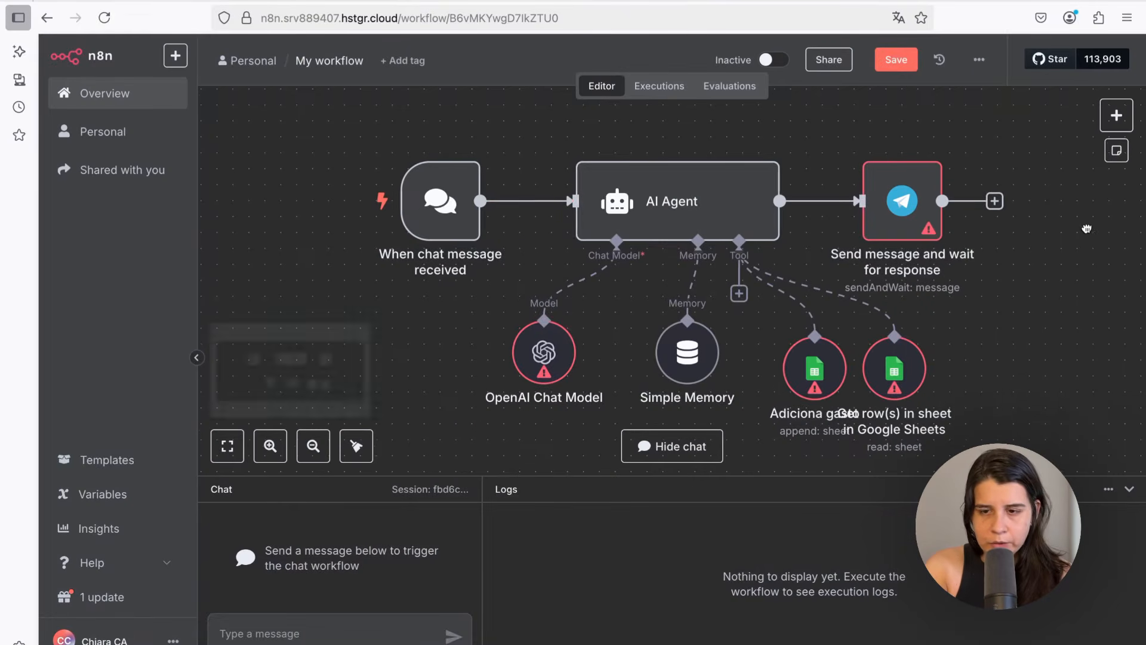
Add a Google Drive Copy file node to the canvas and start creating a new credential for it
{"action": "left_click_drag", "start_coordinate": [1115, 225], "coordinate": [642, 248]}
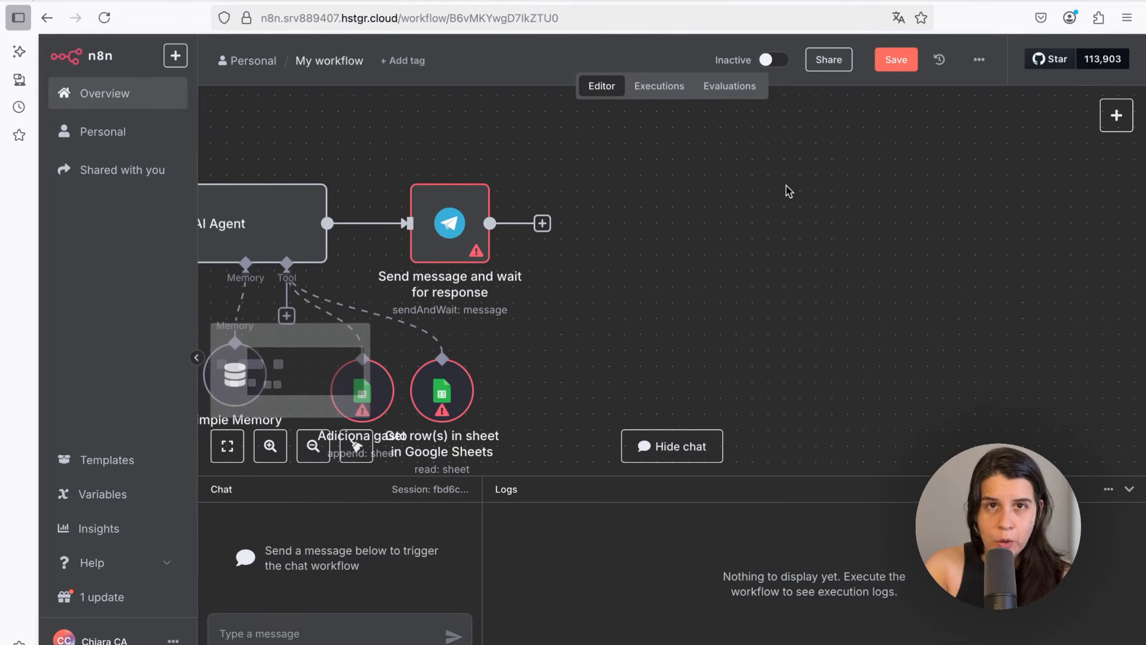
{"action": "left_click", "coordinate": [1102, 114]}
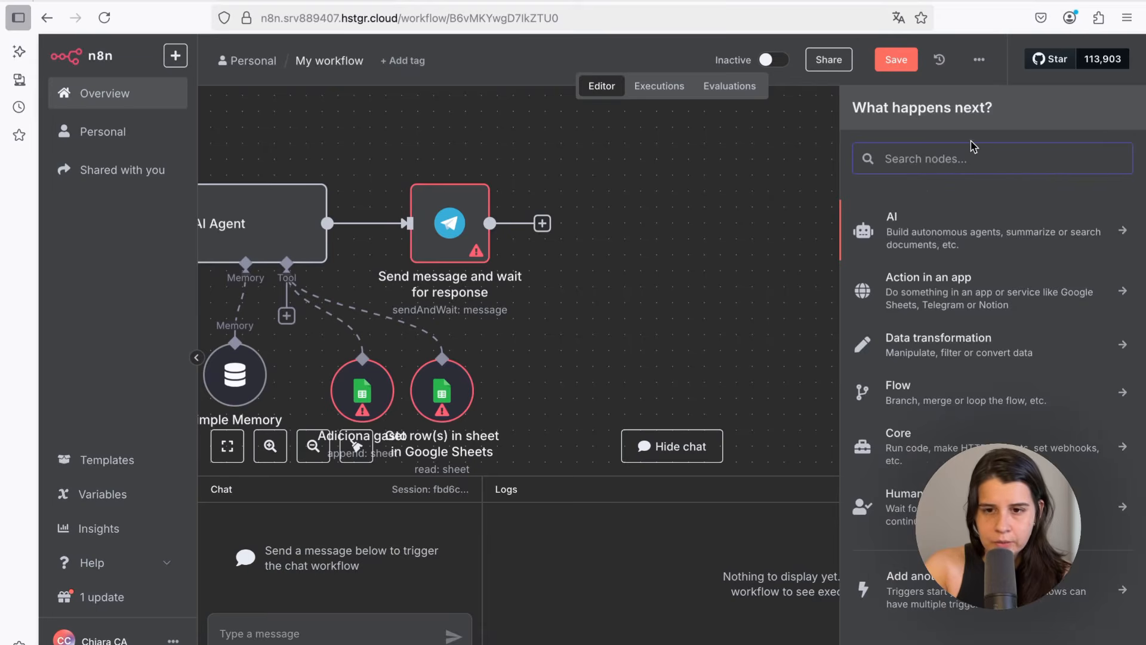
{"action": "type", "text": "drive"}
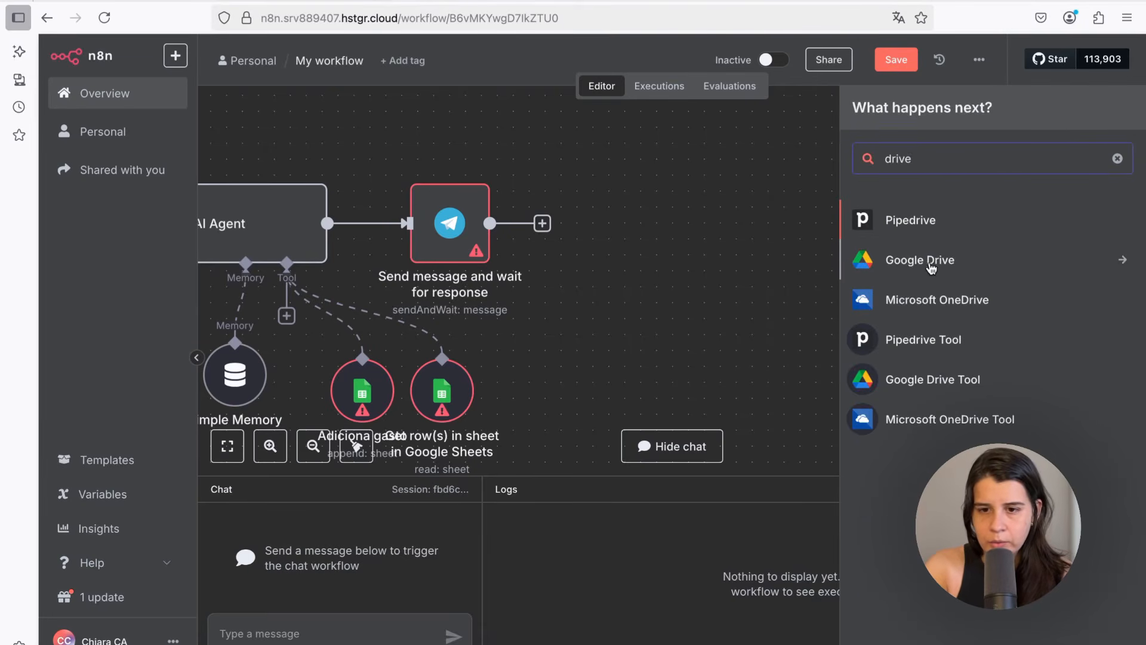
{"action": "left_click", "coordinate": [930, 266]}
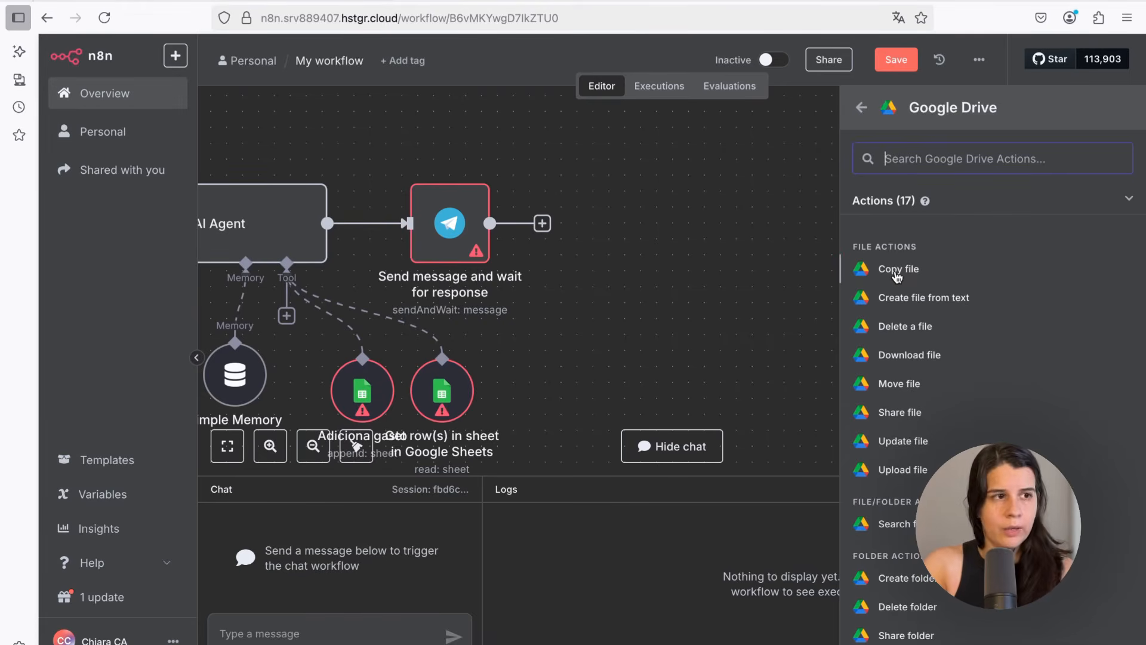
{"action": "left_click", "coordinate": [897, 276]}
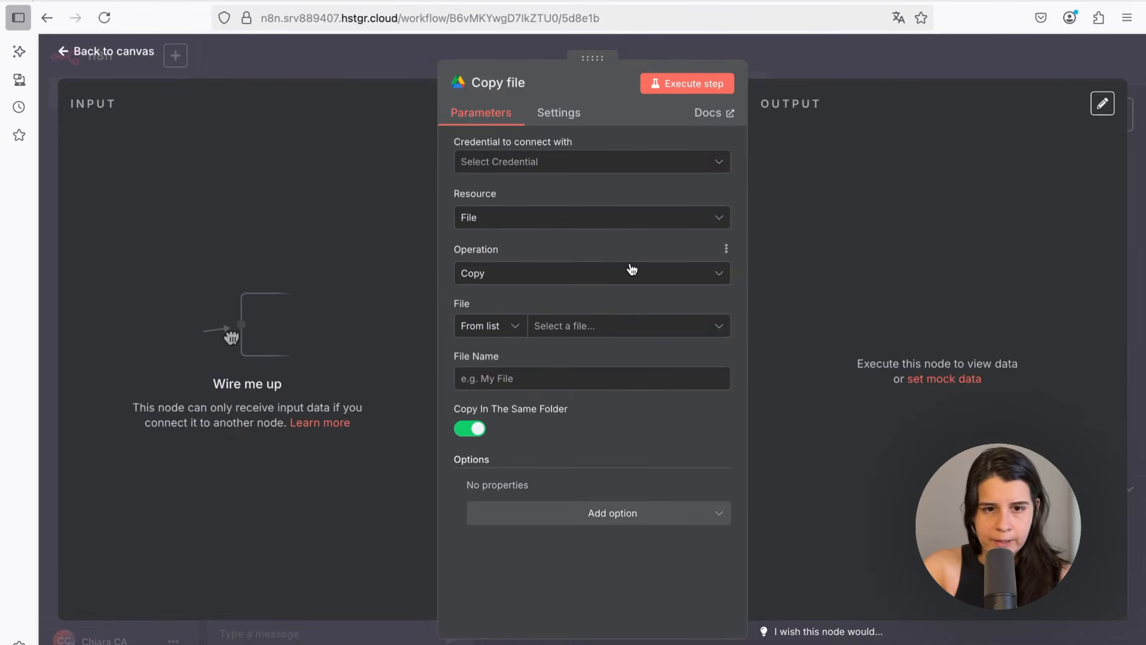
{"action": "left_click", "coordinate": [537, 159]}
{"action": "left_click", "coordinate": [525, 205]}
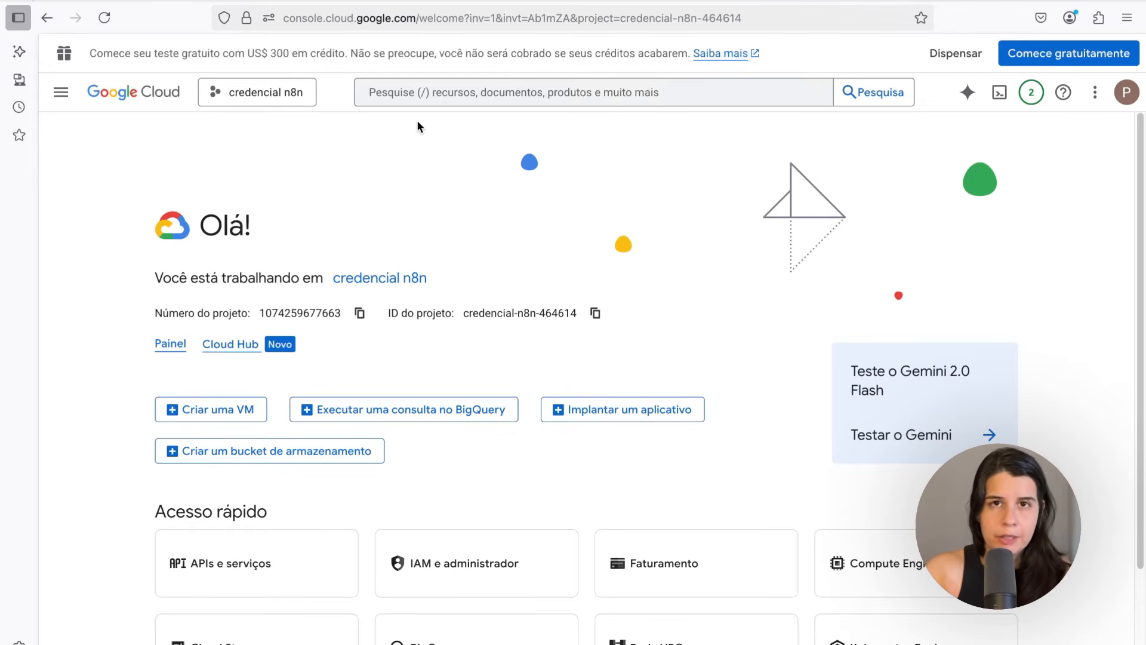
Search the Cloud console for the Google Drive API and open its details page
{"action": "left_click", "coordinate": [434, 92]}
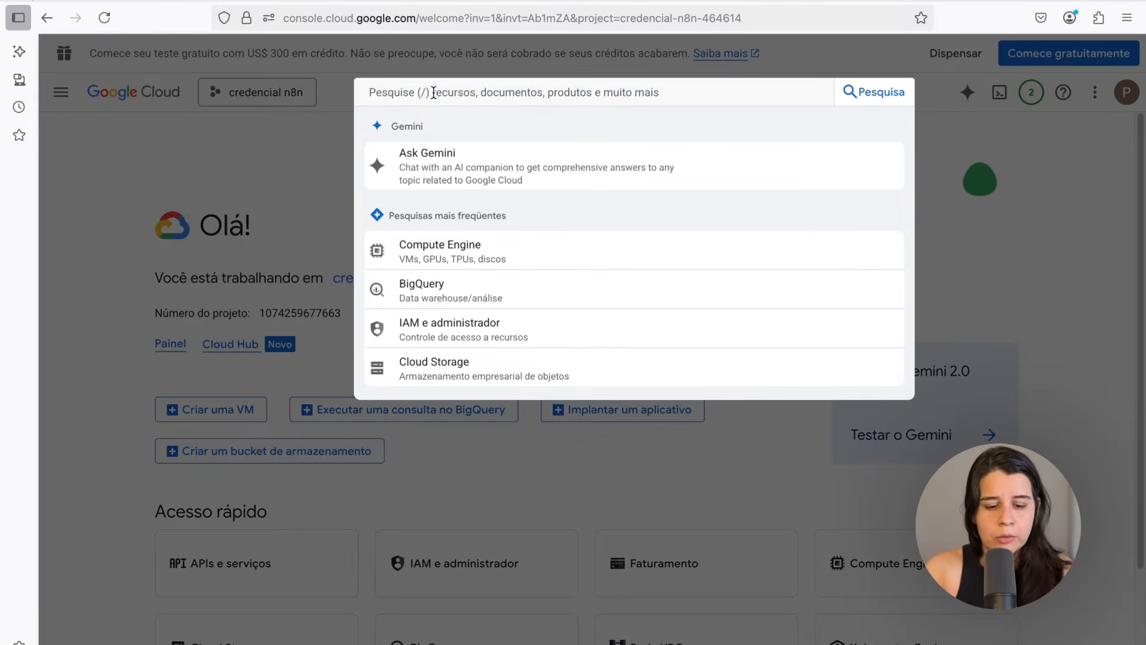
{"action": "type", "text": "drive"}
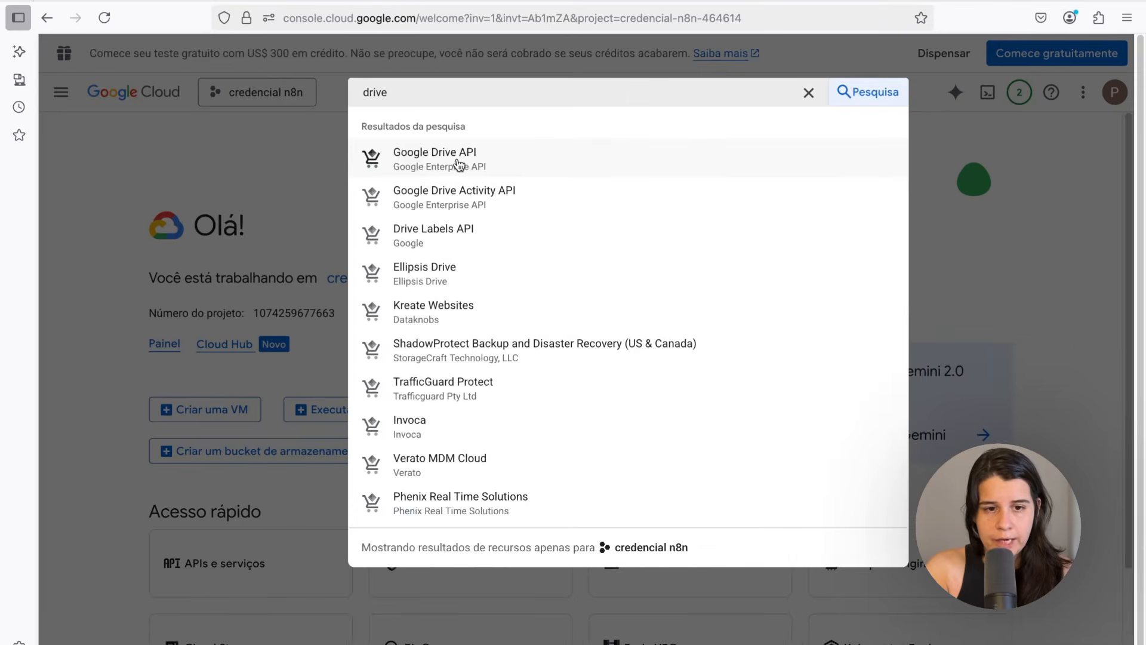
{"action": "left_click", "coordinate": [457, 163]}
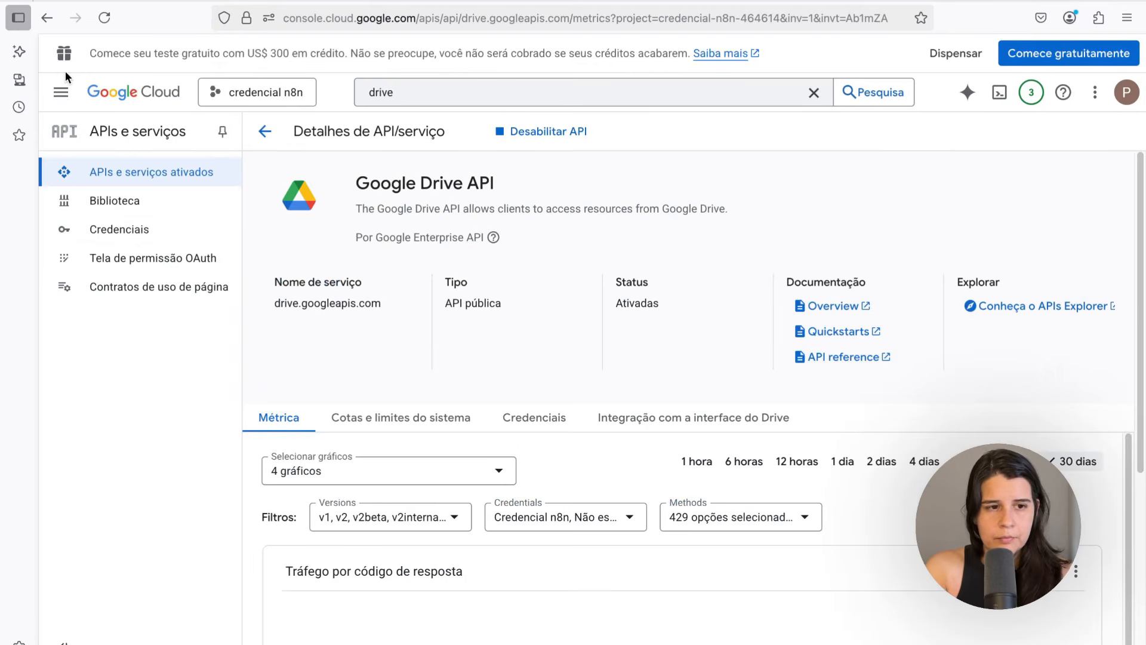
Open the Credencial n8n OAuth client from the APIs and services credentials list and copy its client ID
{"action": "left_click", "coordinate": [112, 231]}
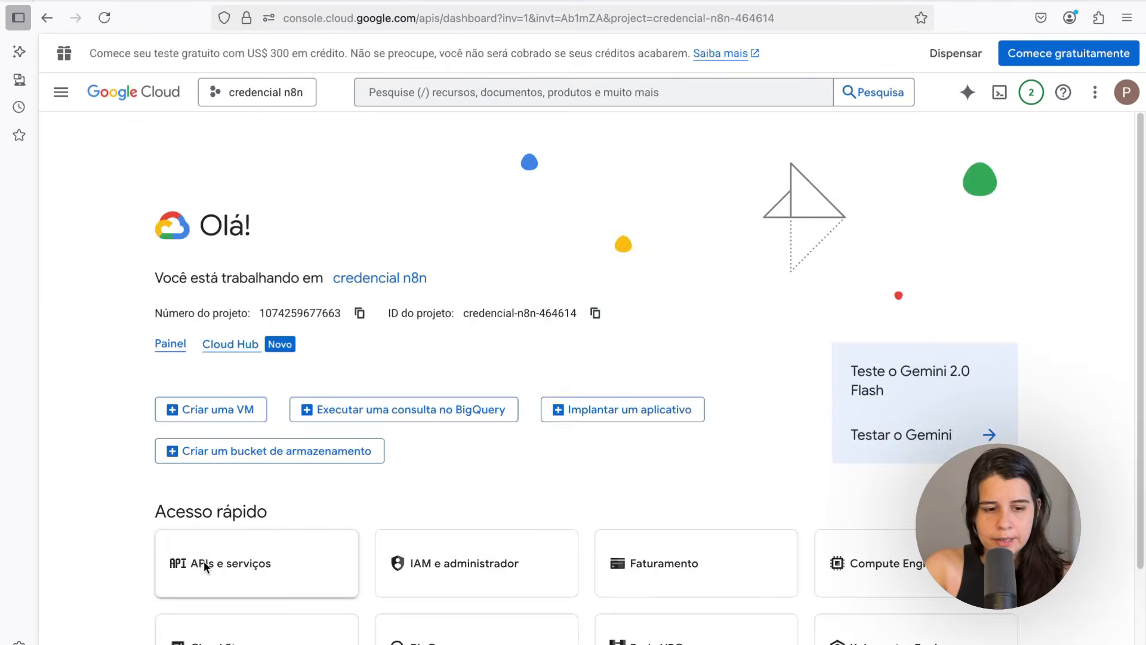
{"action": "left_click", "coordinate": [203, 564]}
{"action": "left_click", "coordinate": [91, 236]}
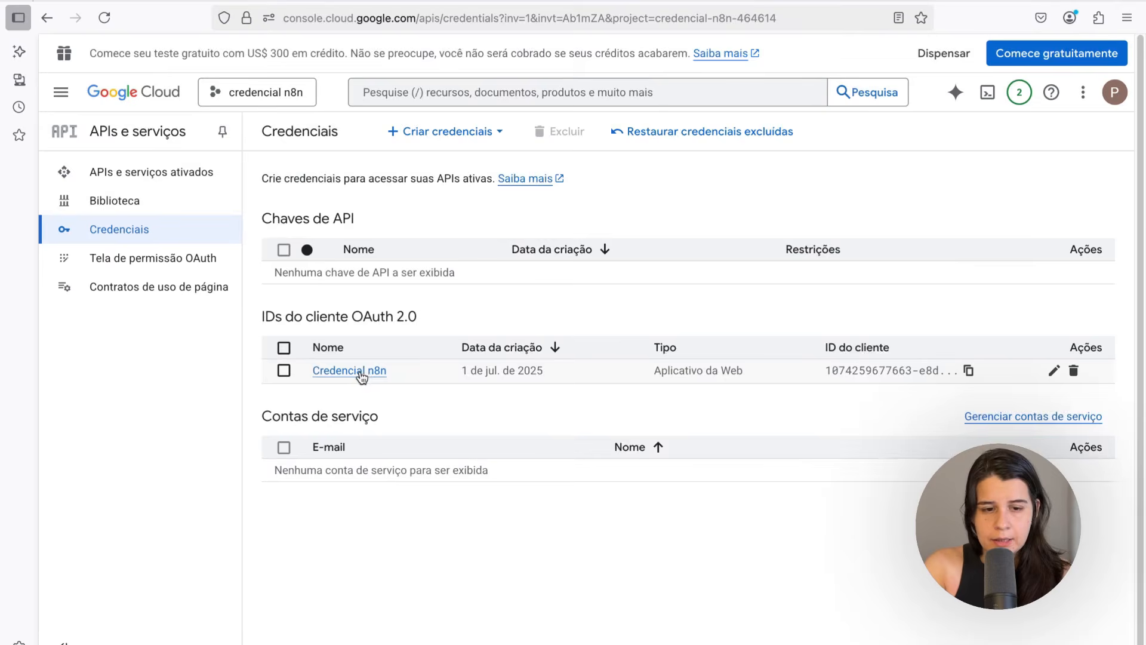
{"action": "left_click", "coordinate": [356, 370]}
{"action": "triple_click", "coordinate": [1066, 282]}
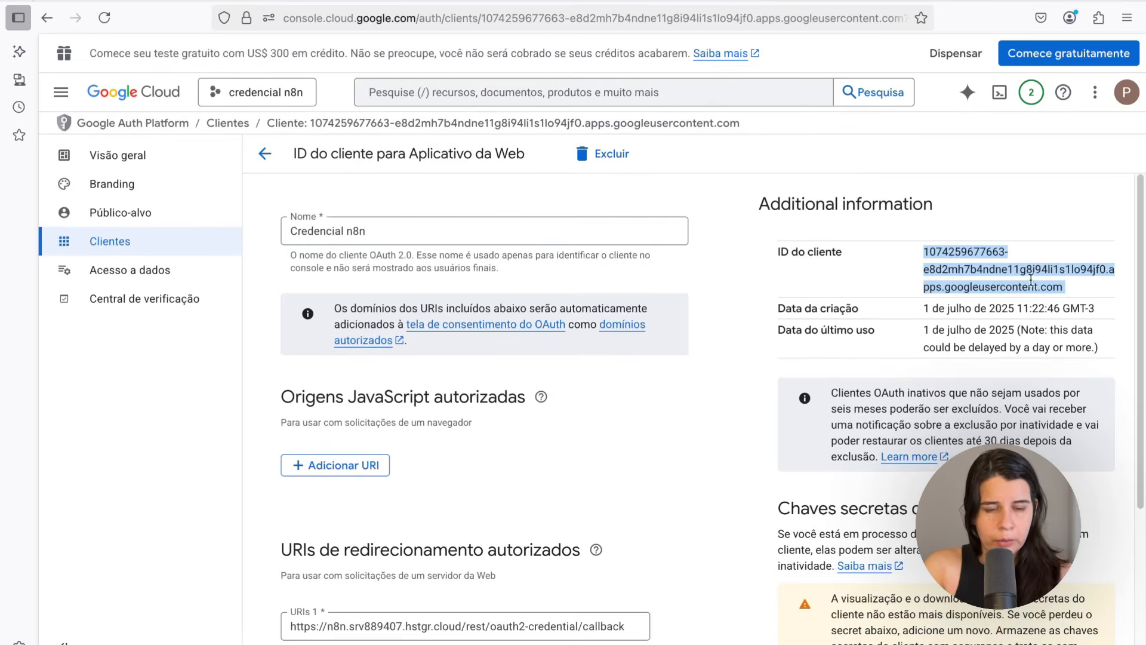
Add a new client secret to the OAuth client and paste it into the Google Drive credential's Client Secret field
{"action": "scroll", "coordinate": [1031, 279], "scroll_direction": "down", "scroll_amount": 3}
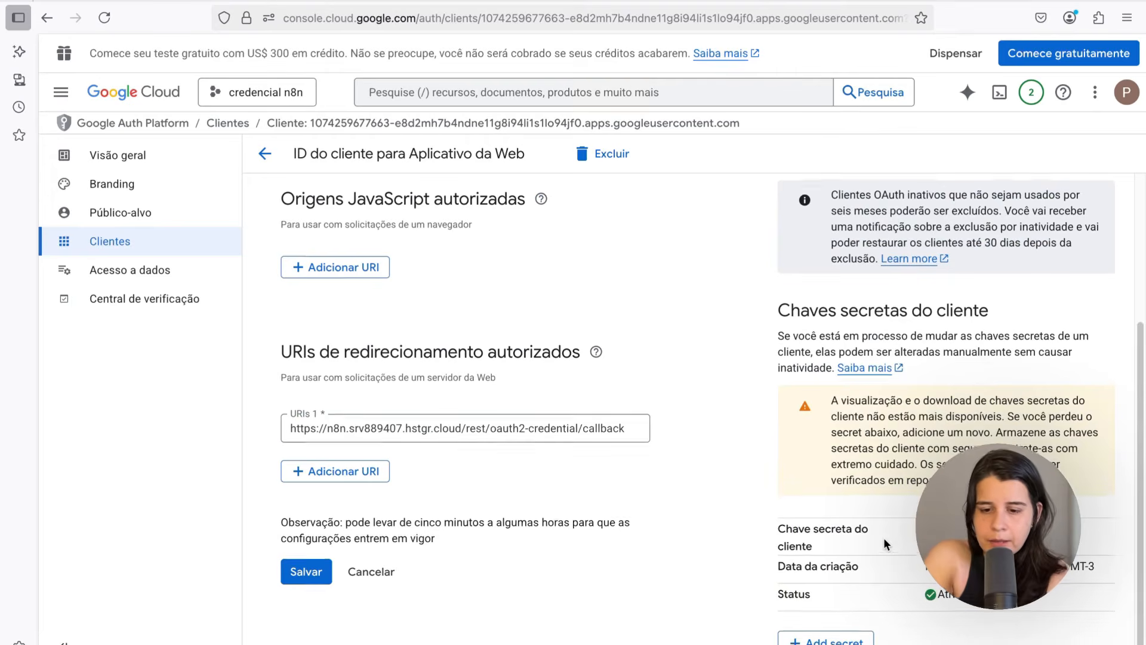
{"action": "scroll", "coordinate": [886, 543], "scroll_direction": "down", "scroll_amount": 1}
{"action": "left_click", "coordinate": [802, 632]}
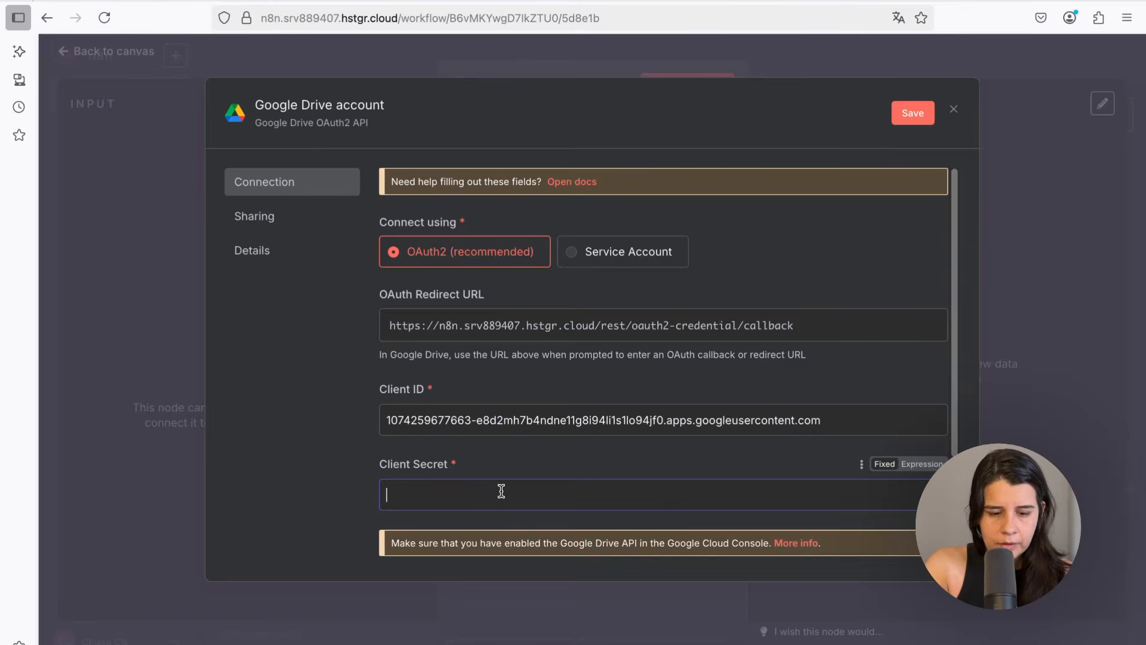
{"action": "left_click", "coordinate": [499, 491]}
{"action": "key", "text": "ctrl+v"}
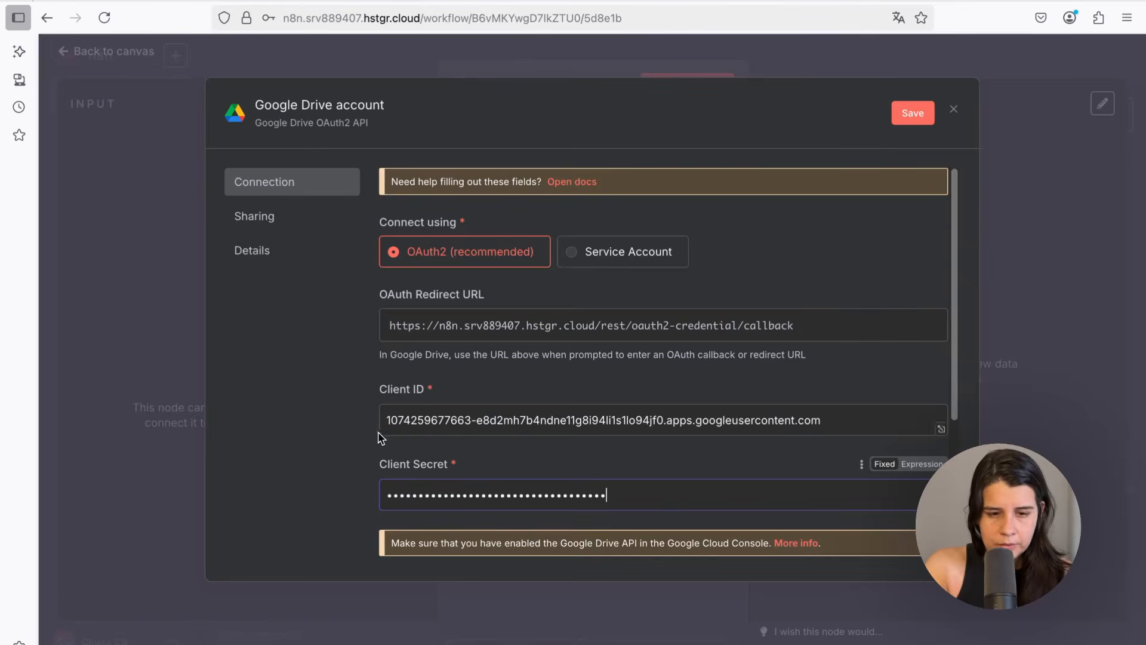
Sign in with Google to connect the Google Drive credential, accepting the unverified-app warning and granting all Drive permissions
{"action": "scroll", "coordinate": [352, 424], "scroll_direction": "down", "scroll_amount": 3}
{"action": "left_click", "coordinate": [447, 460]}
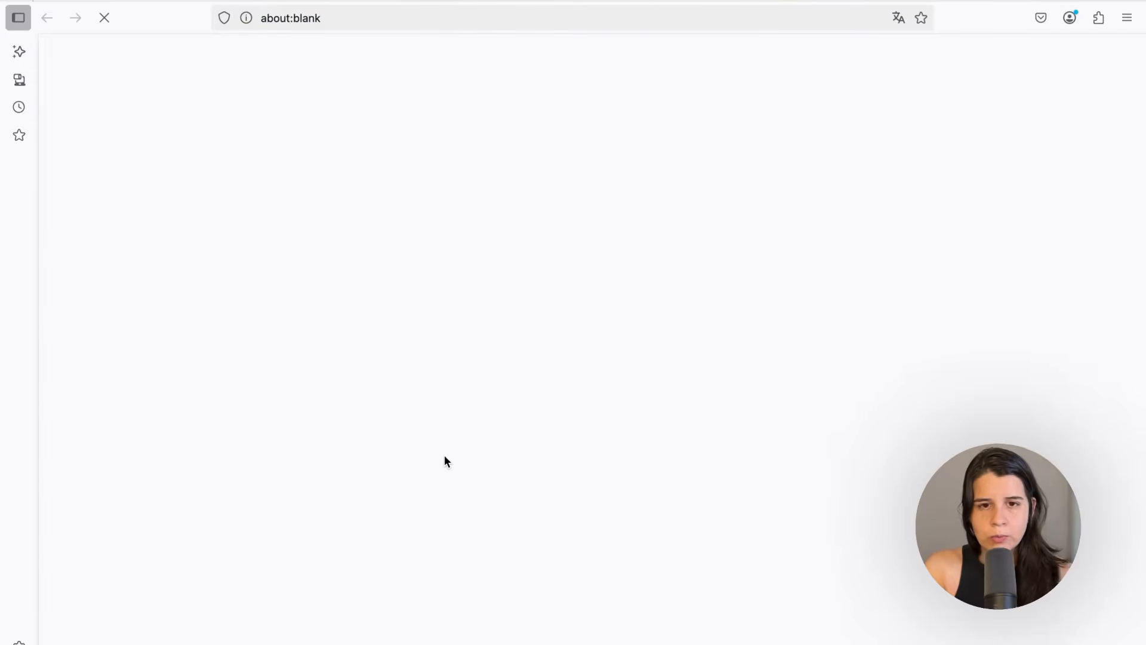
{"action": "left_click", "coordinate": [663, 279]}
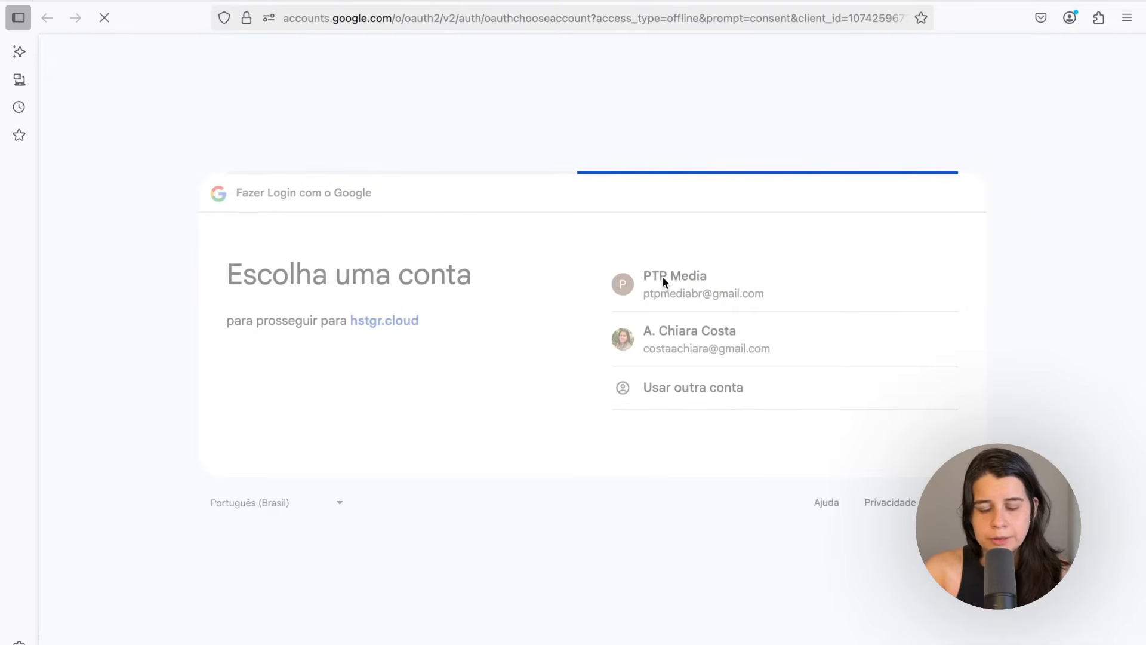
{"action": "left_click_drag", "start_coordinate": [255, 276], "coordinate": [443, 276]}
{"action": "left_click", "coordinate": [286, 276]}
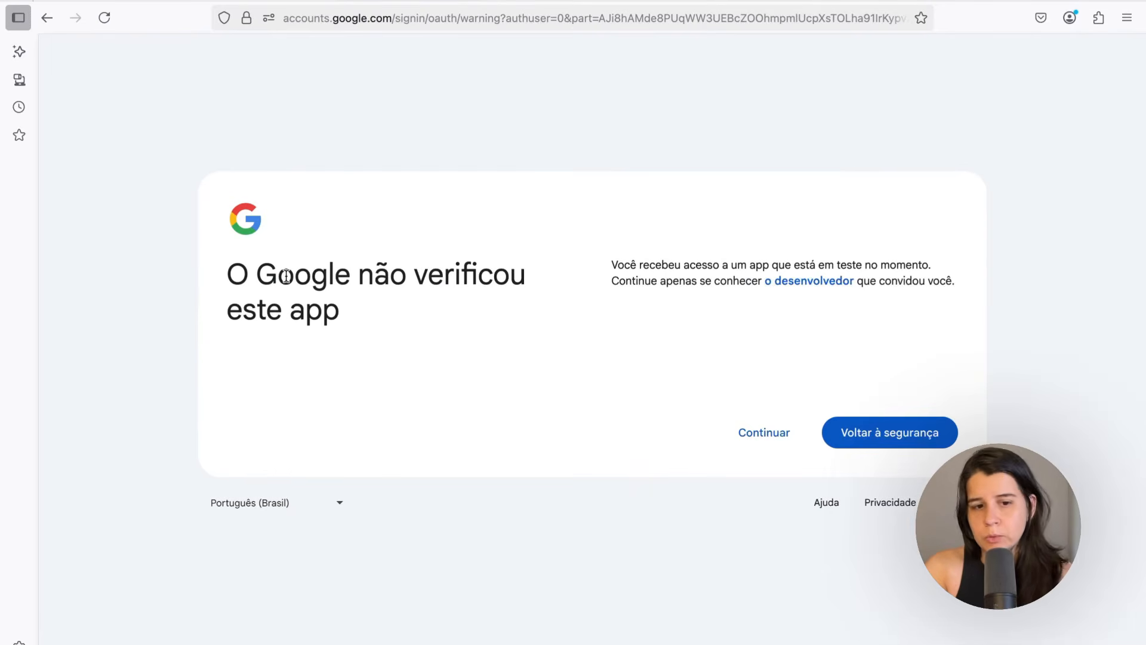
{"action": "left_click_drag", "start_coordinate": [287, 276], "coordinate": [268, 310]}
{"action": "left_click", "coordinate": [432, 323]}
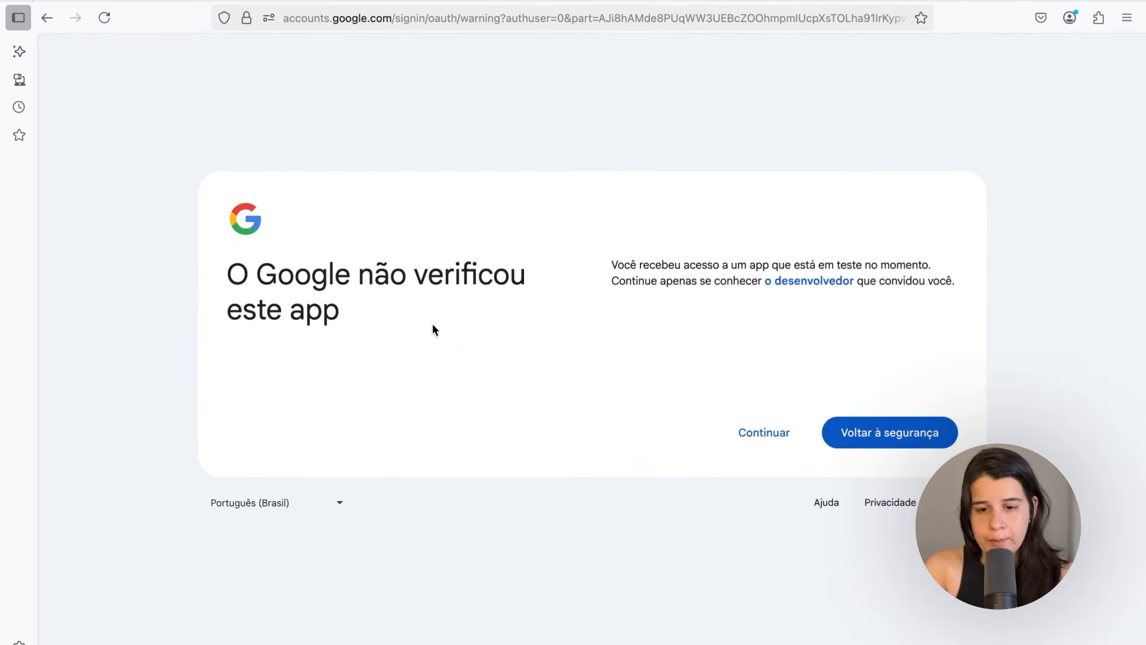
{"action": "left_click", "coordinate": [765, 433]}
{"action": "left_click", "coordinate": [629, 227]}
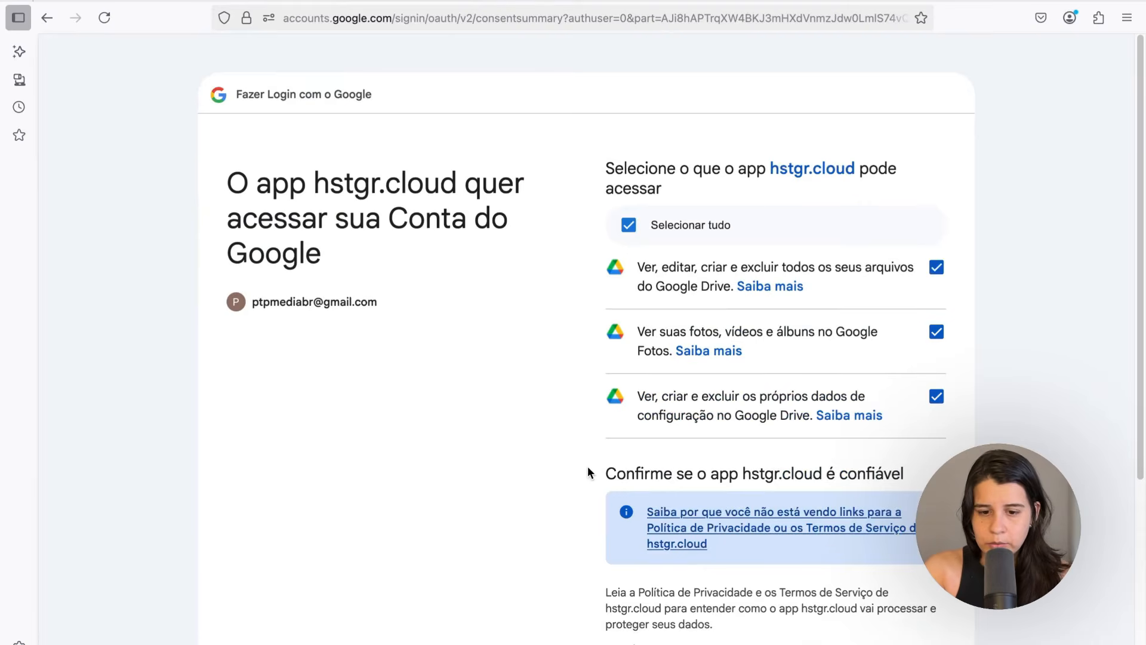
{"action": "scroll", "coordinate": [587, 466], "scroll_direction": "down", "scroll_amount": 5}
{"action": "left_click", "coordinate": [874, 583]}
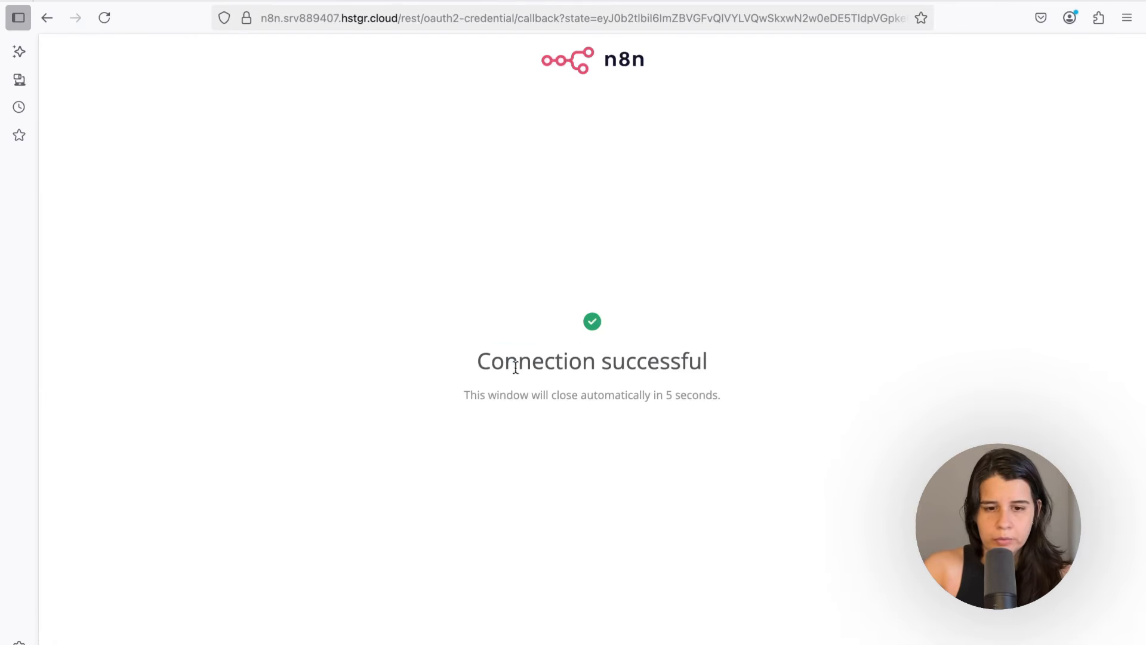
{"action": "left_click", "coordinate": [238, 1]}
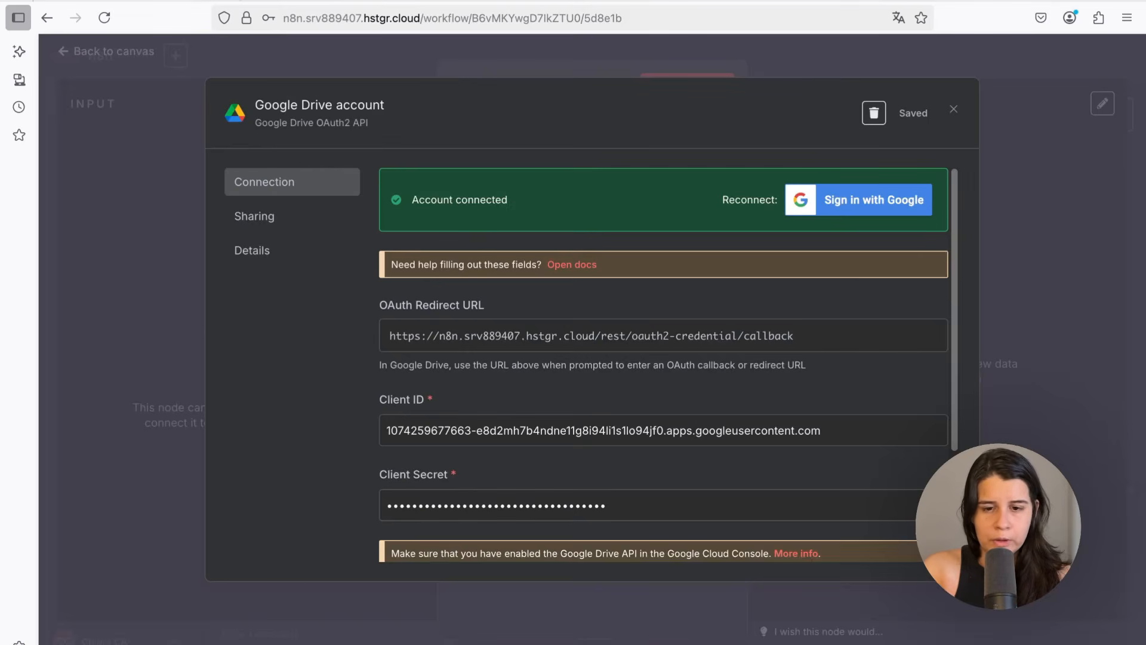
{"action": "left_click", "coordinate": [952, 111]}
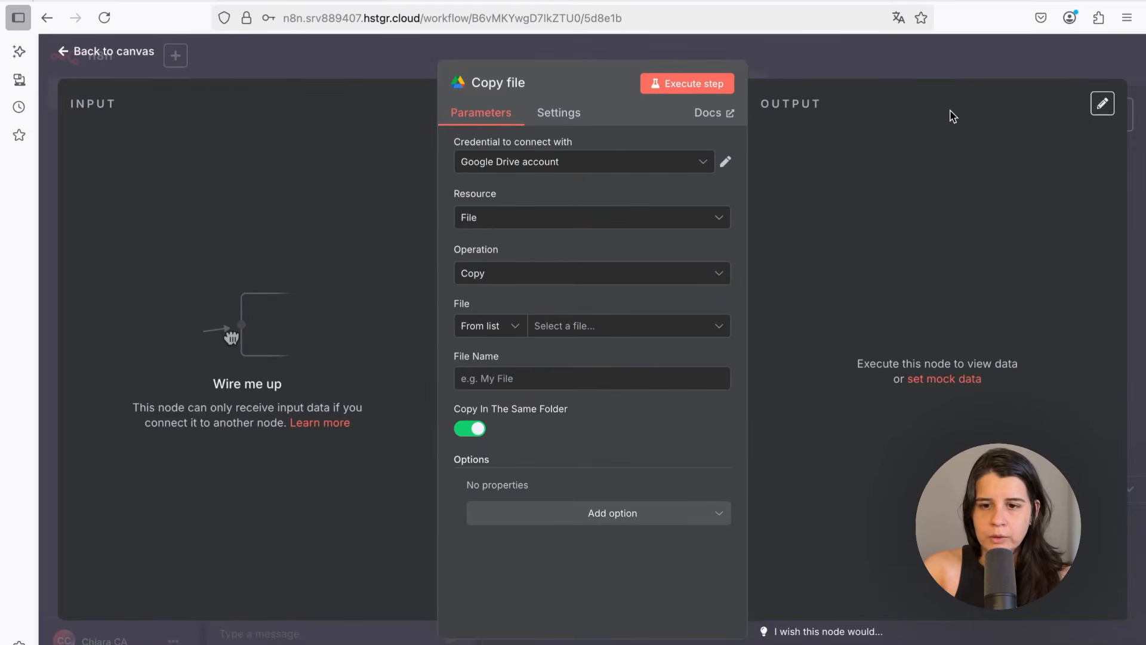
Return to the canvas, delete the Copy file node, and save the workflow
{"action": "left_click", "coordinate": [63, 53]}
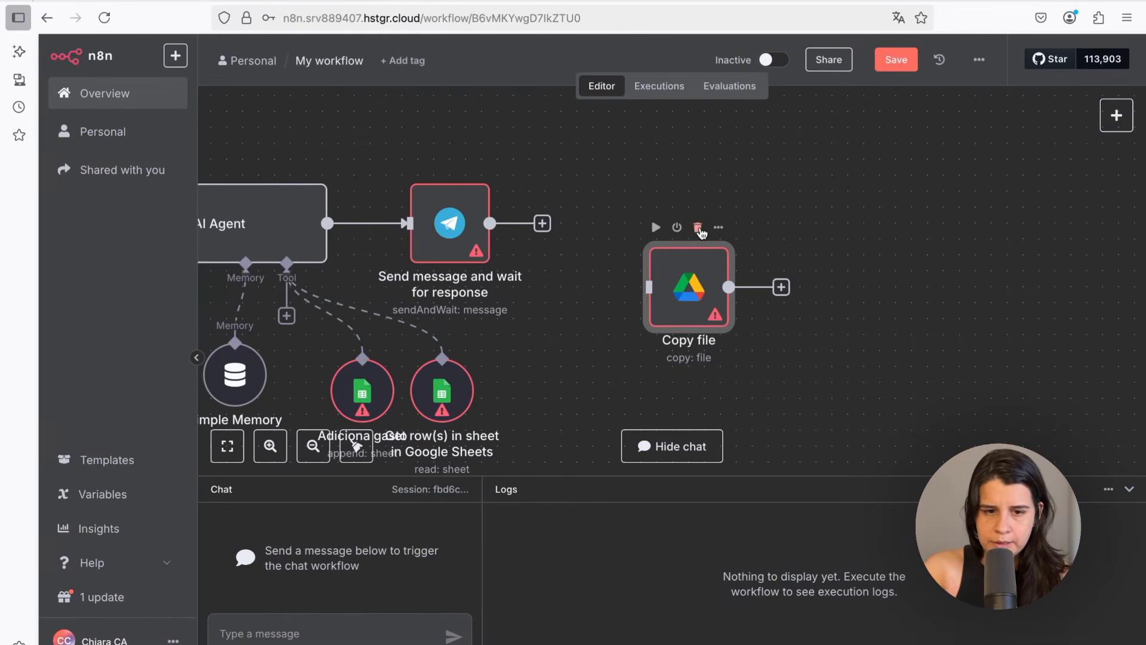
{"action": "left_click", "coordinate": [698, 228]}
{"action": "left_click", "coordinate": [894, 59]}
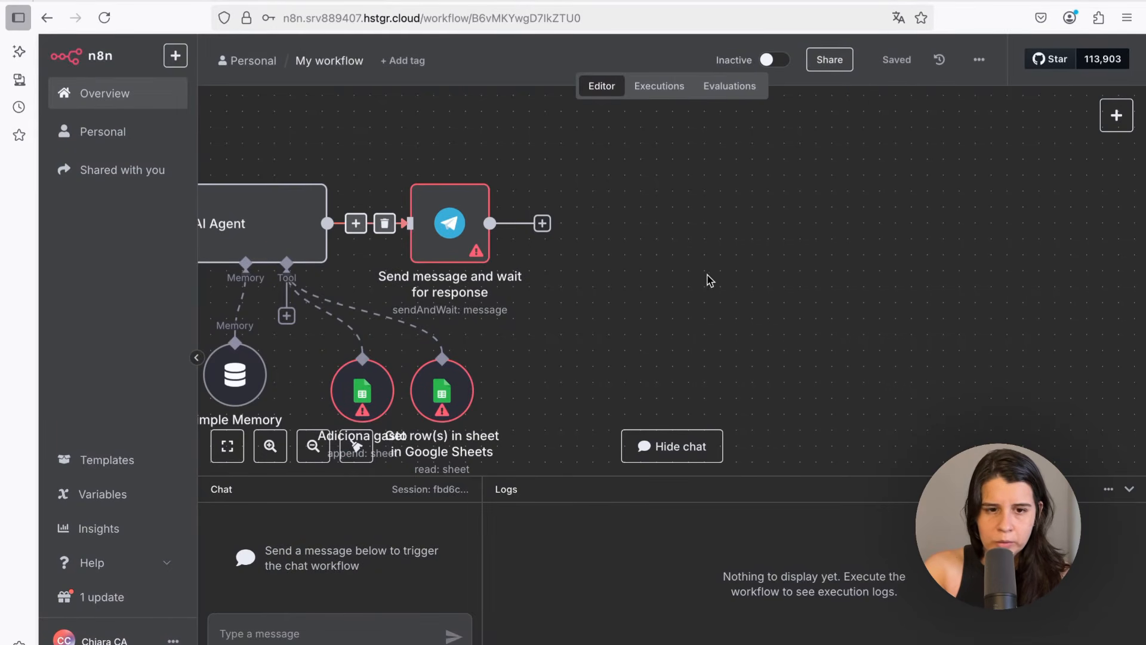
Open the Adiciona gasto node and select the Assistente Financeiro de IA document and its Página1 sheet
{"action": "key", "text": "1"}
{"action": "double_click", "coordinate": [681, 328]}
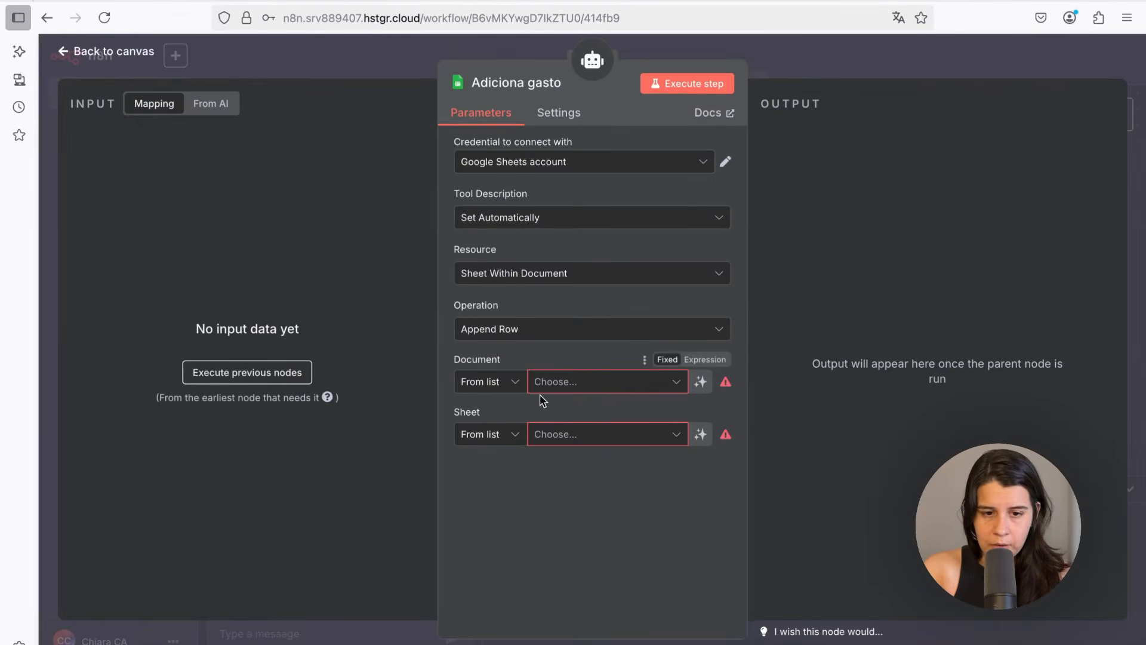
{"action": "left_click", "coordinate": [583, 384]}
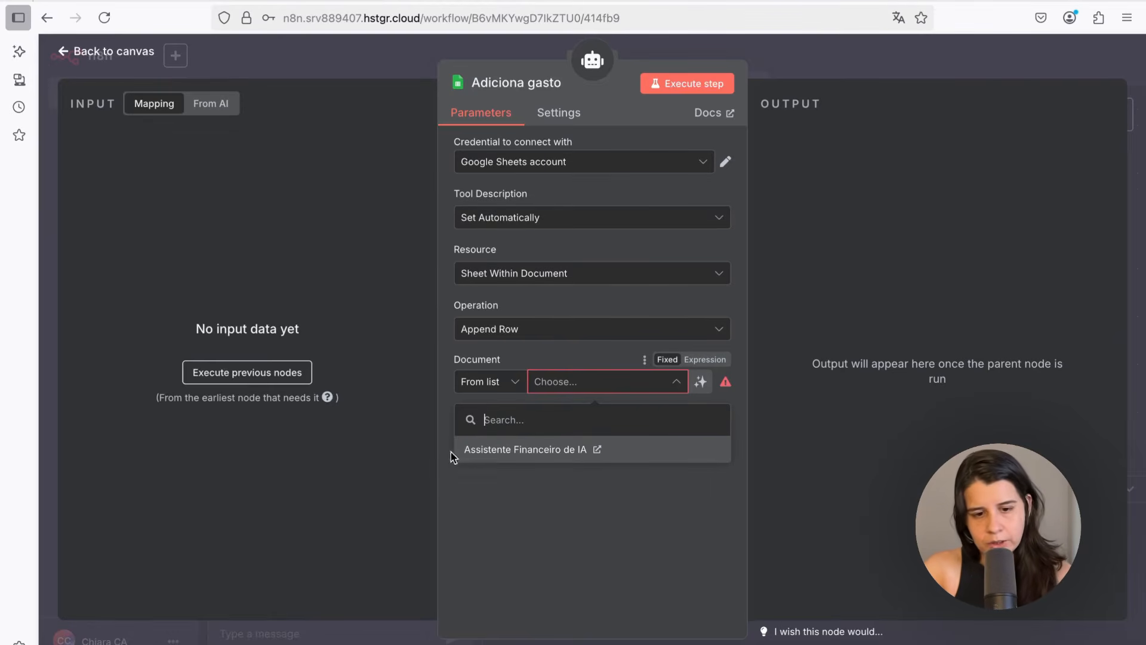
{"action": "left_click", "coordinate": [543, 450]}
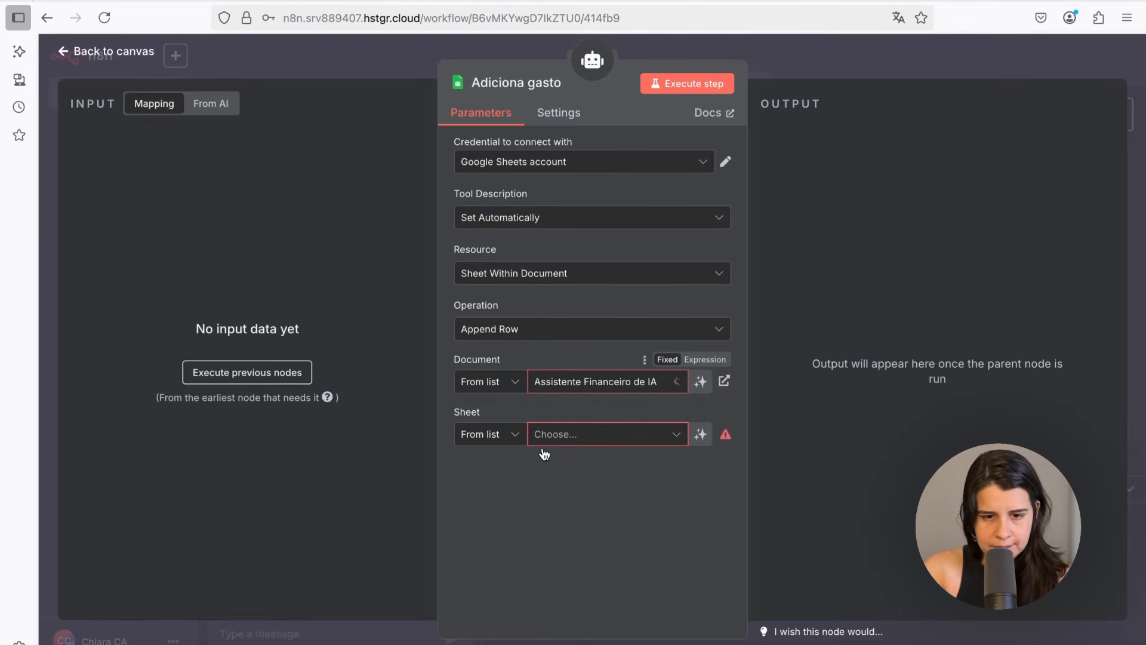
{"action": "left_click", "coordinate": [557, 439]}
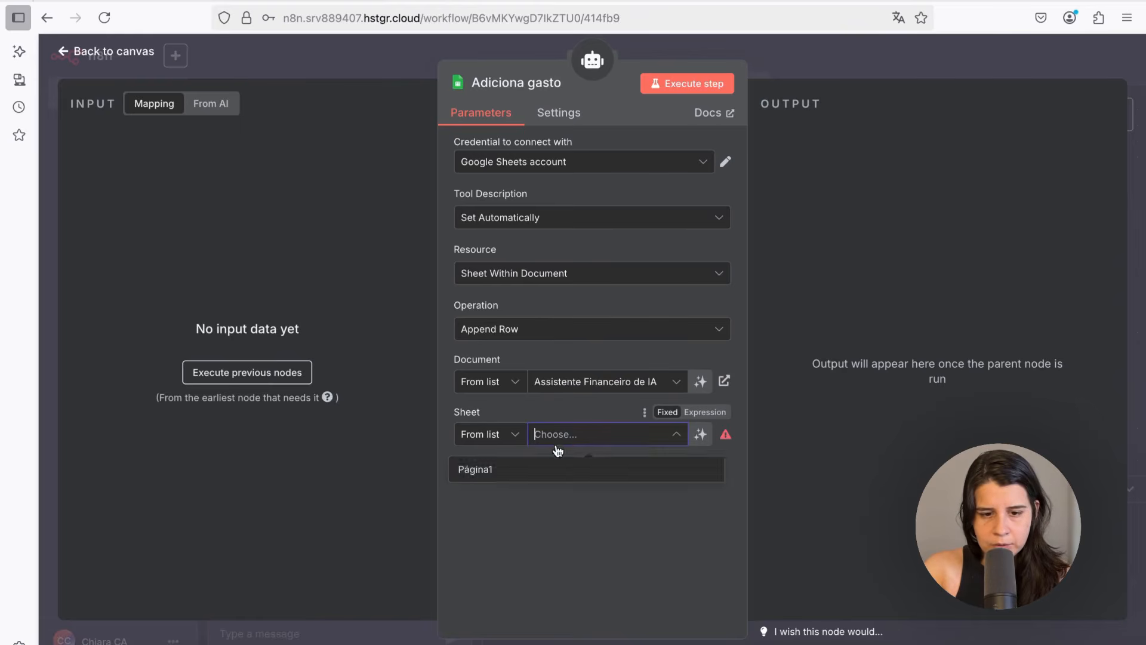
{"action": "left_click", "coordinate": [475, 478]}
Let the model define the Descrição, Valor, Categoria and Data column values, then return to the canvas
{"action": "scroll", "coordinate": [486, 376], "scroll_direction": "down", "scroll_amount": 3}
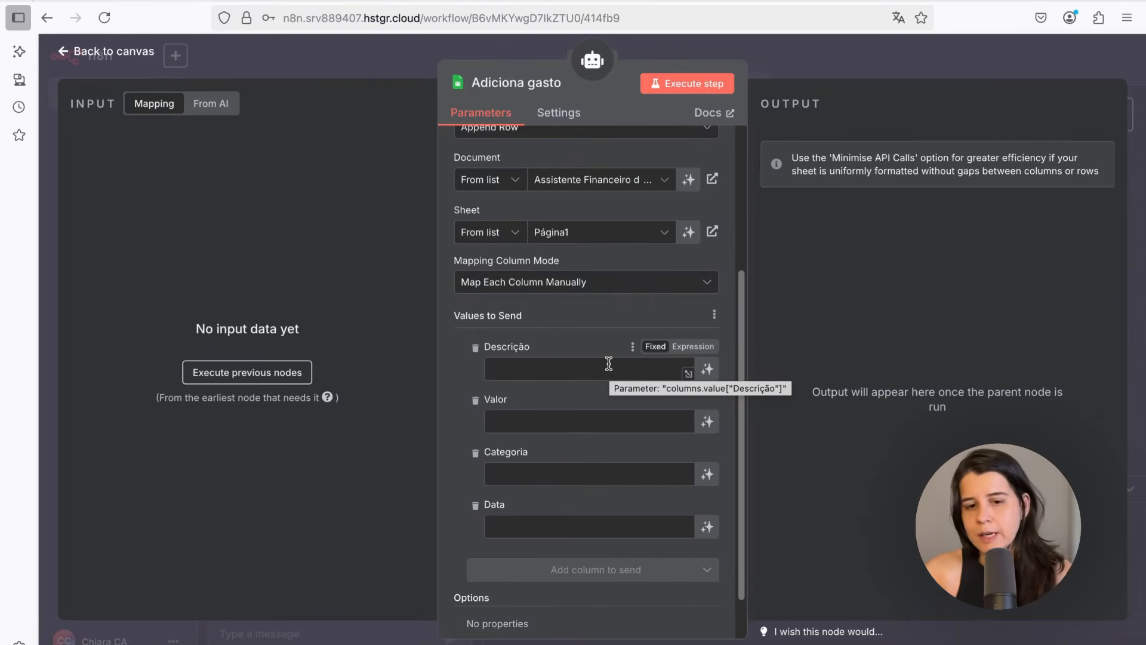
{"action": "left_click", "coordinate": [708, 369]}
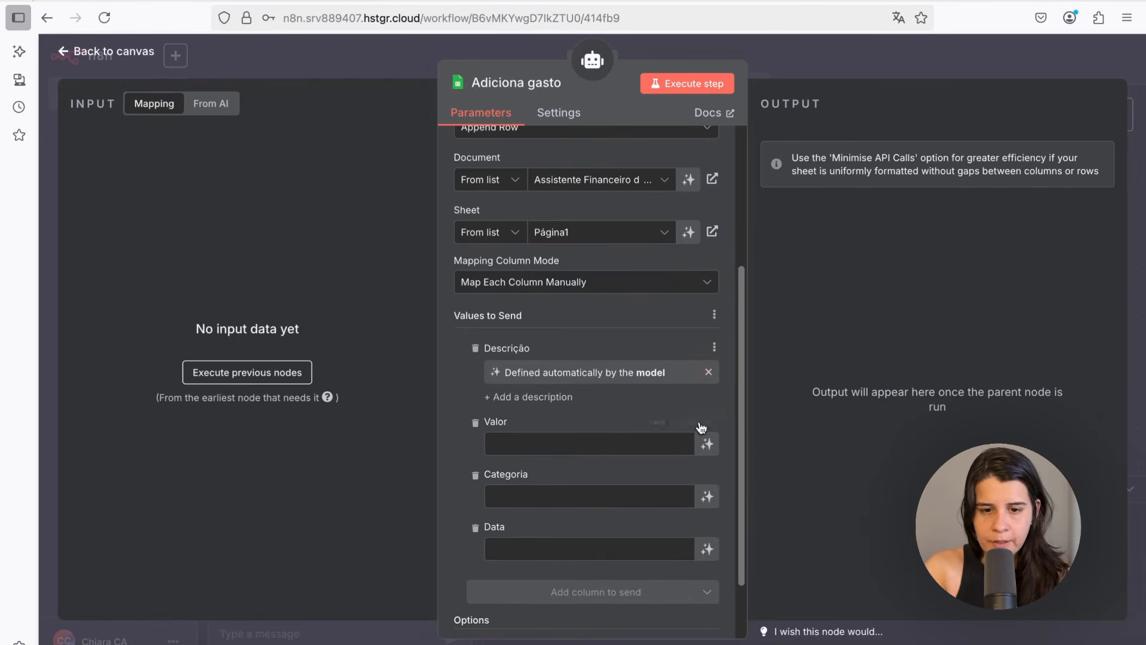
{"action": "left_click", "coordinate": [707, 443]}
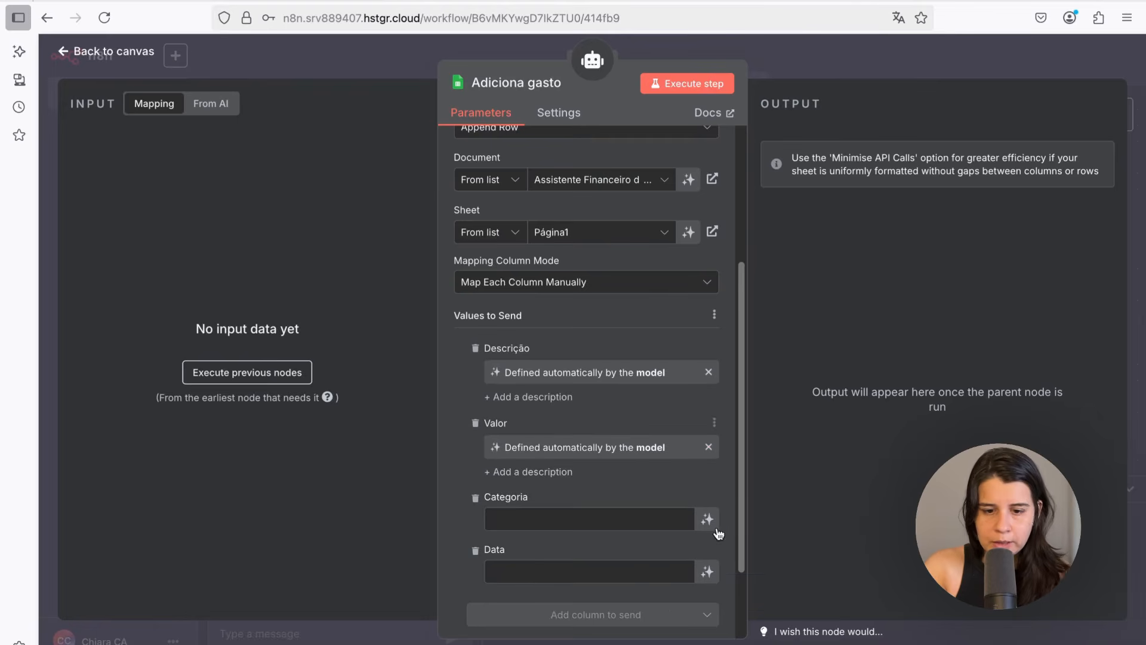
{"action": "left_click", "coordinate": [707, 522]}
{"action": "scroll", "coordinate": [716, 561], "scroll_direction": "down", "scroll_amount": 1}
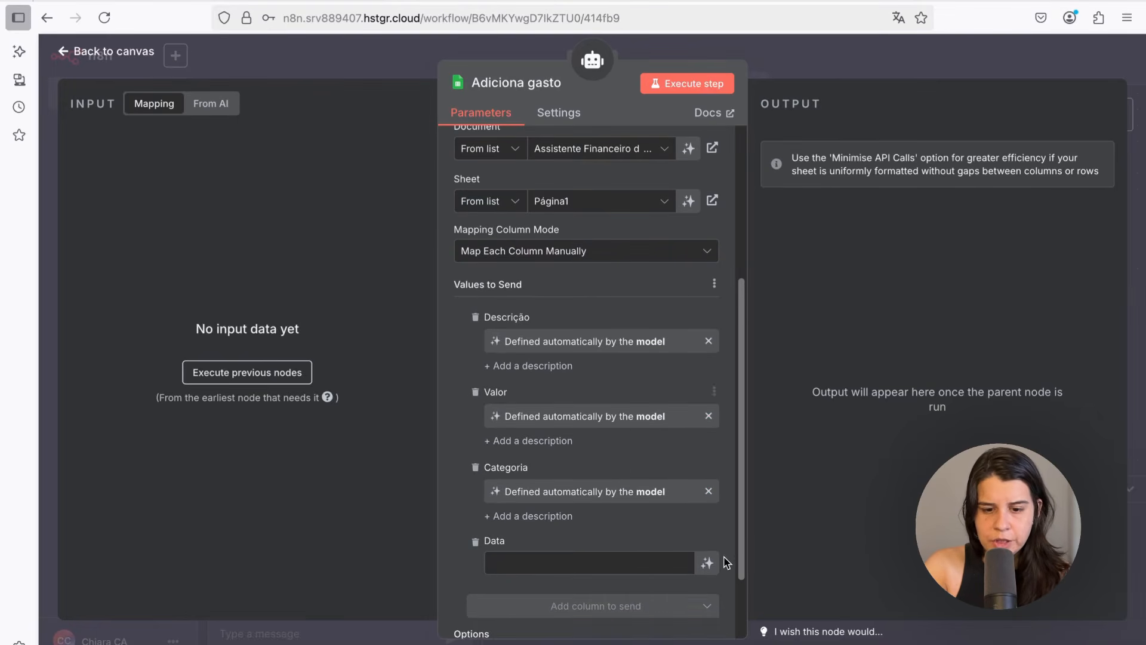
{"action": "left_click", "coordinate": [707, 562]}
{"action": "scroll", "coordinate": [650, 376], "scroll_direction": "up", "scroll_amount": 3}
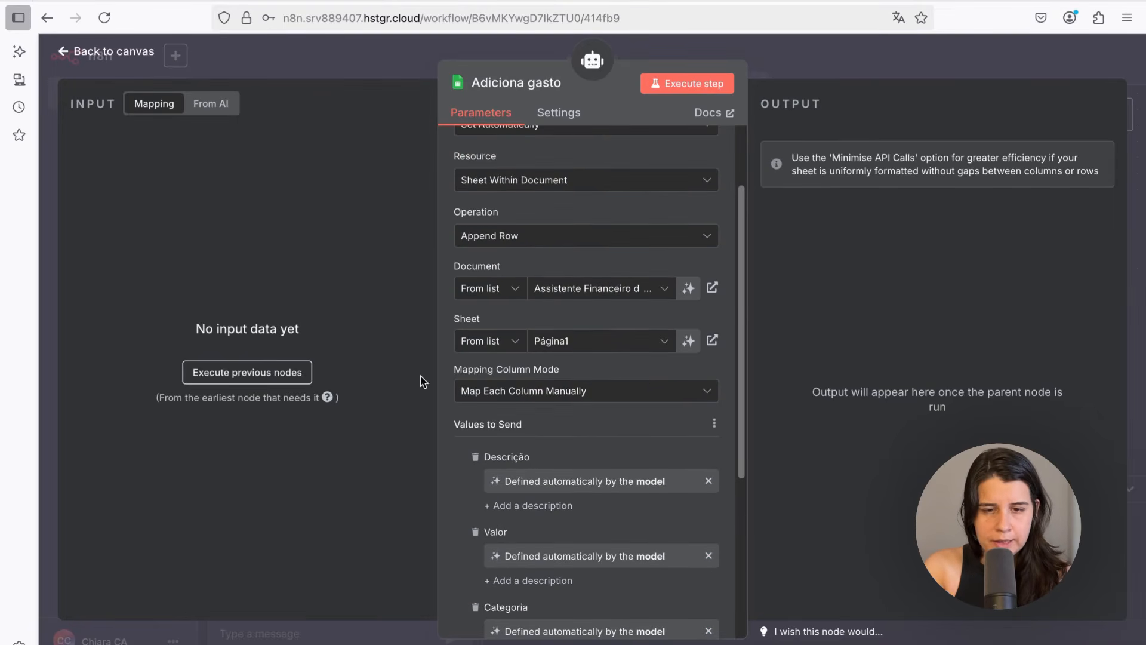
{"action": "left_click", "coordinate": [90, 53]}
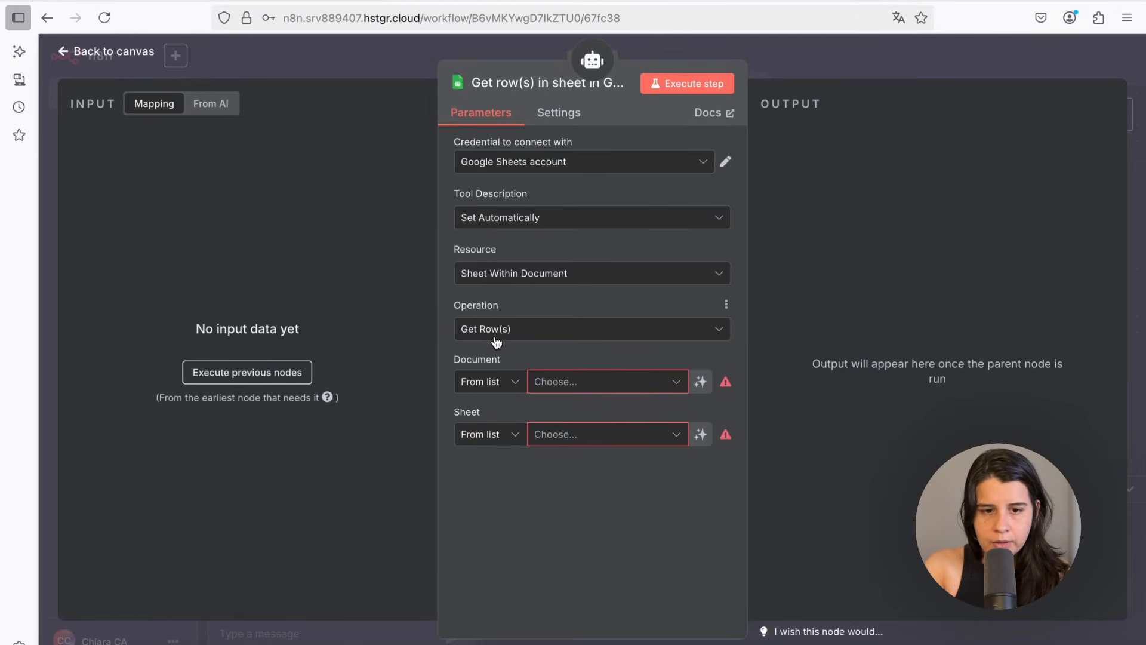
Set the Get row(s) node to the Google Sheets account, the Assistente Financeiro de IA document and Página1 sheet
{"action": "left_click", "coordinate": [513, 163]}
{"action": "left_click", "coordinate": [486, 194]}
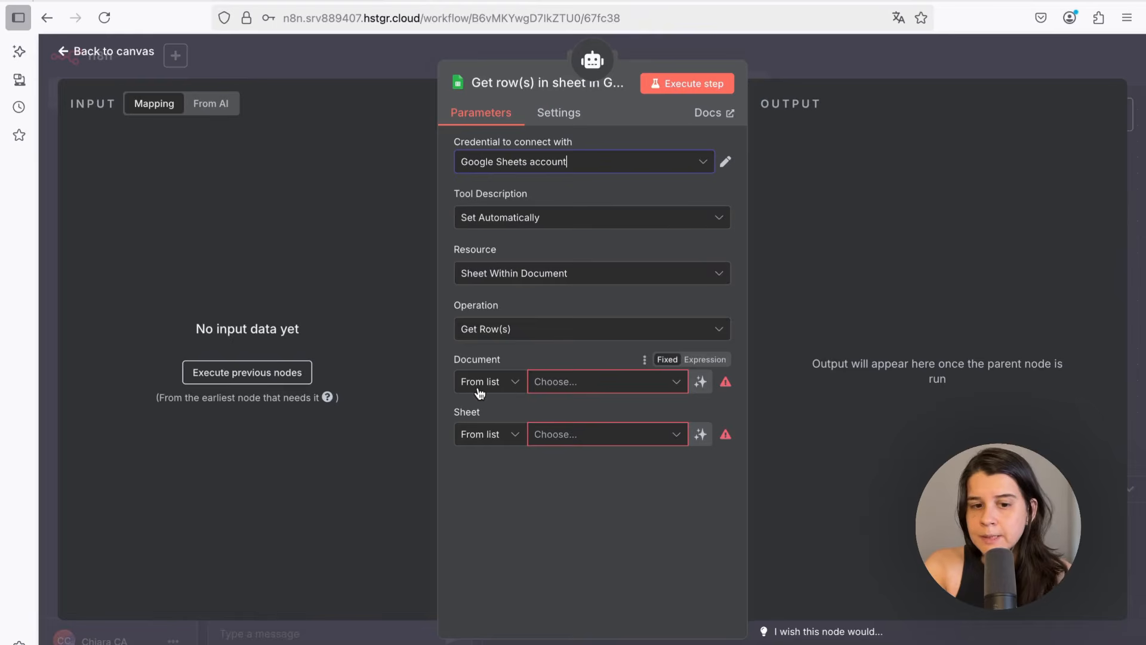
{"action": "left_click", "coordinate": [558, 382]}
{"action": "left_click", "coordinate": [517, 451]}
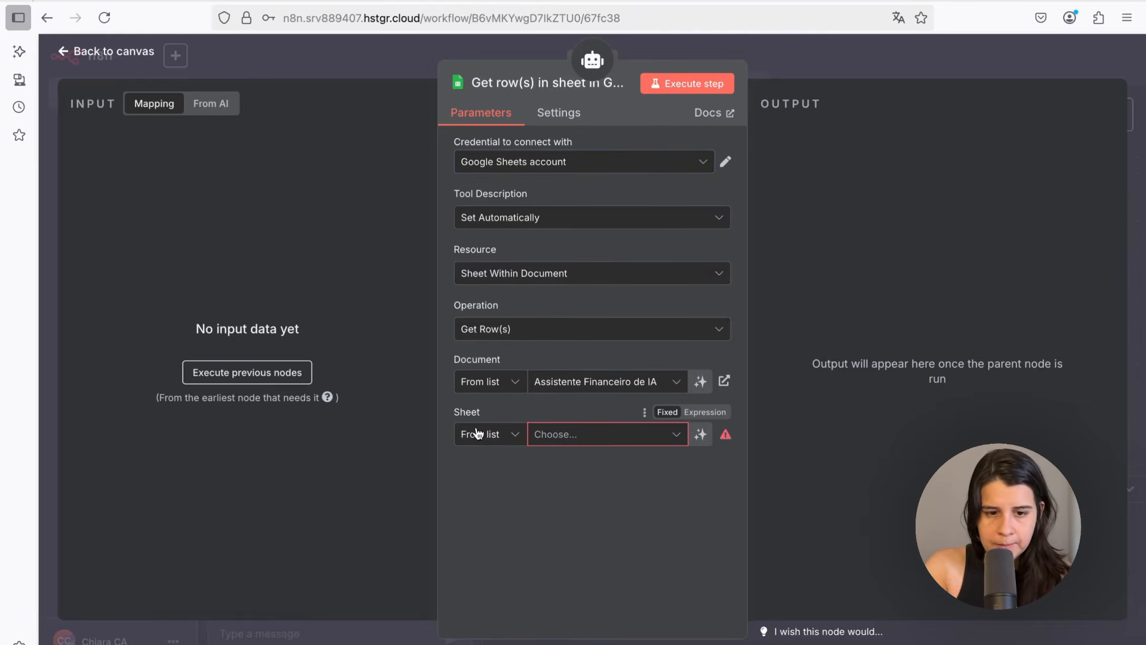
{"action": "left_click", "coordinate": [543, 437]}
{"action": "left_click", "coordinate": [512, 475]}
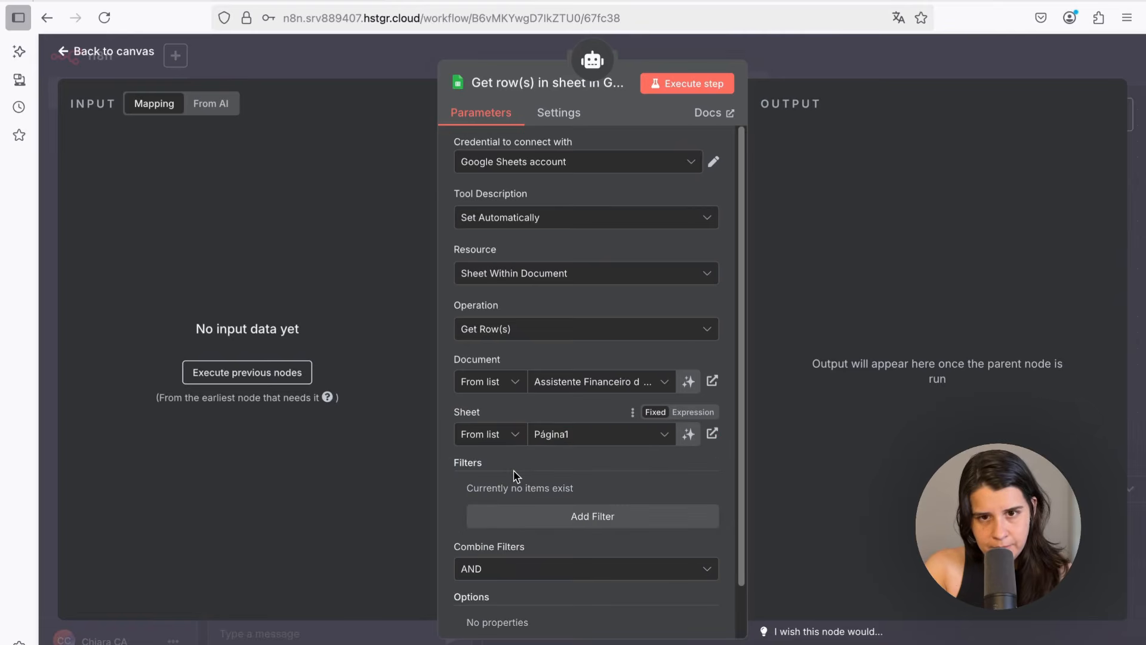
{"action": "scroll", "coordinate": [454, 442], "scroll_direction": "down", "scroll_amount": 1}
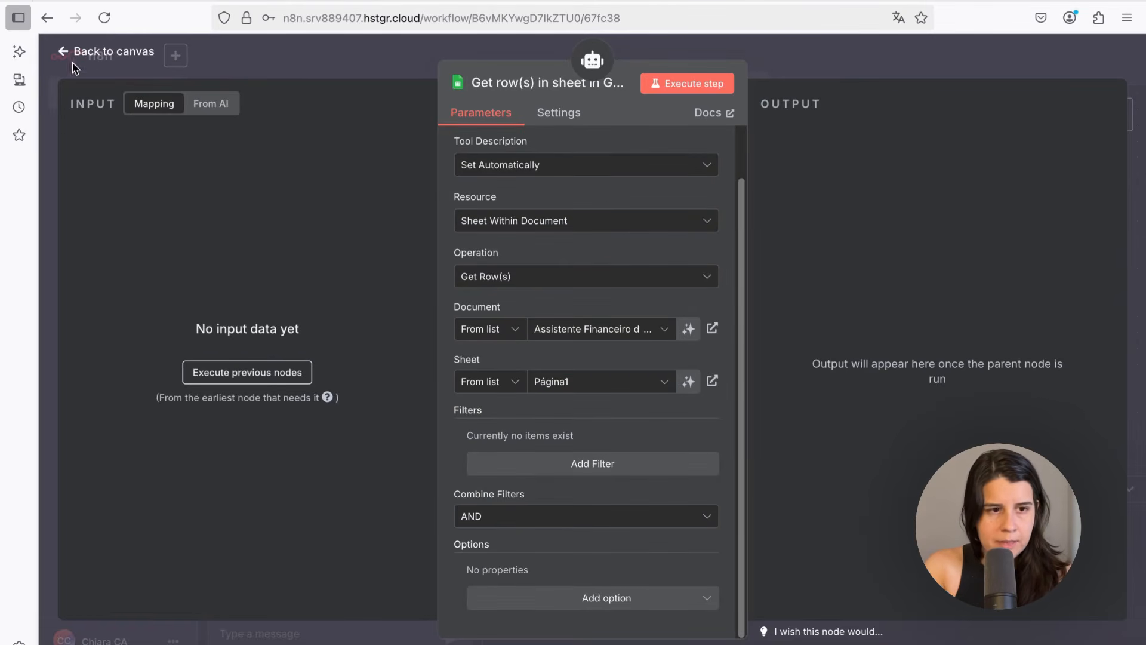
Rename the Get row(s) node to Pesquisa, return to the canvas, and save the workflow
{"action": "left_click", "coordinate": [508, 86]}
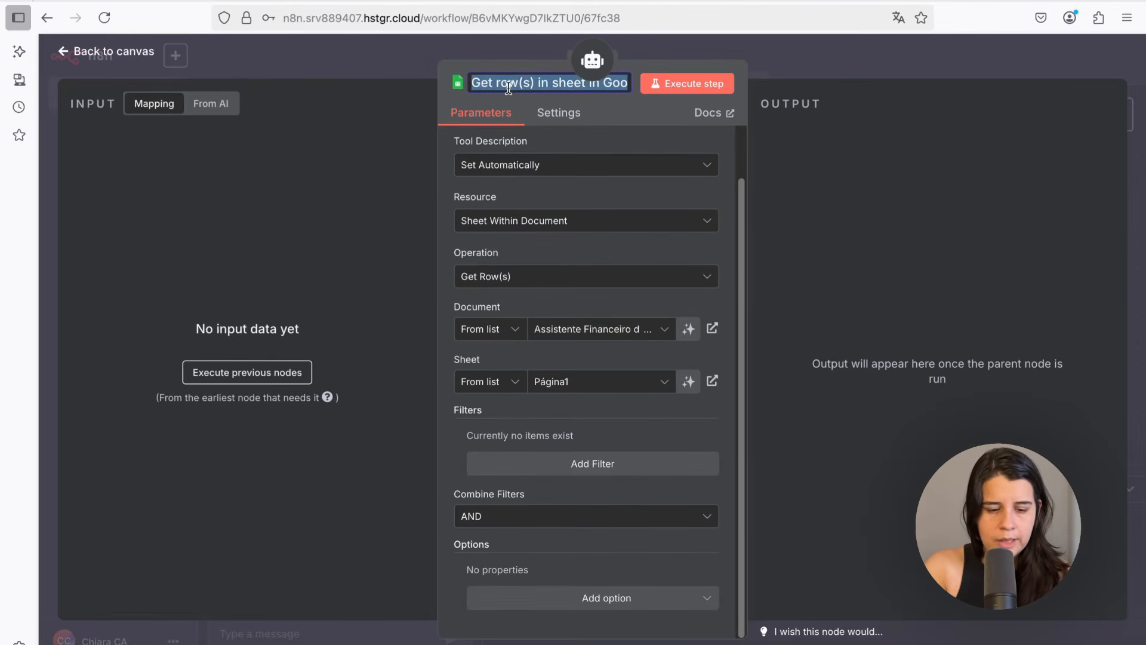
{"action": "type", "text": "Pesquisa na p"}
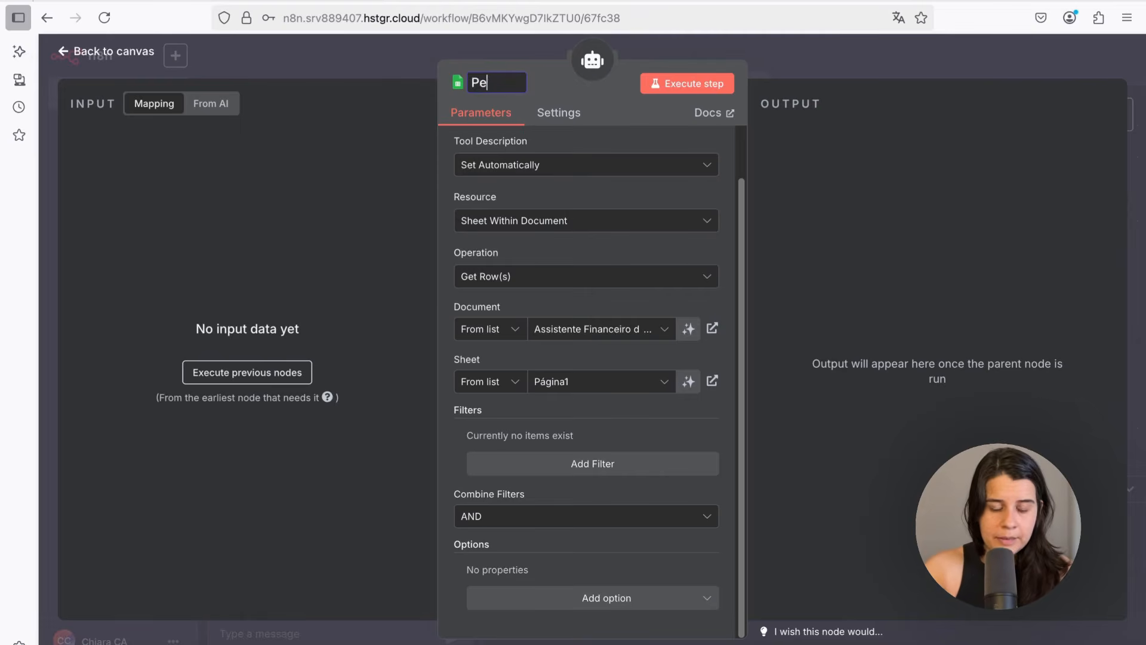
{"action": "key", "text": "BackSpace"}
{"action": "key", "text": "BackSpace"}
{"action": "key", "text": "BackSpace"}
{"action": "key", "text": "BackSpace"}
{"action": "key", "text": "BackSpace"}
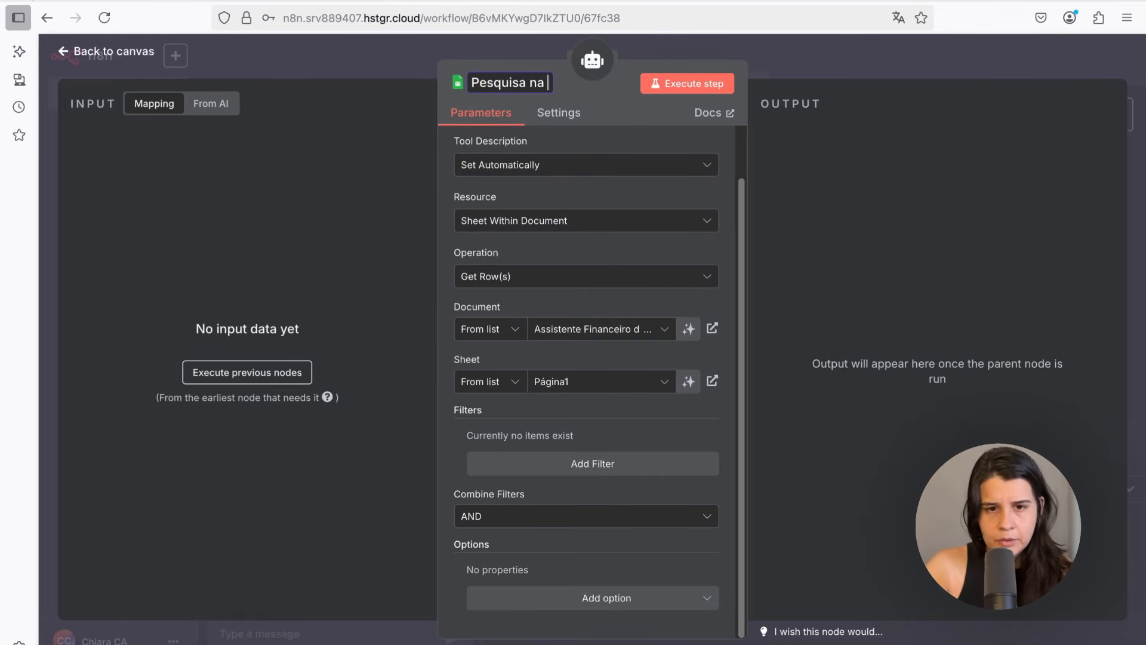
{"action": "left_click", "coordinate": [90, 52]}
{"action": "left_click", "coordinate": [886, 60]}
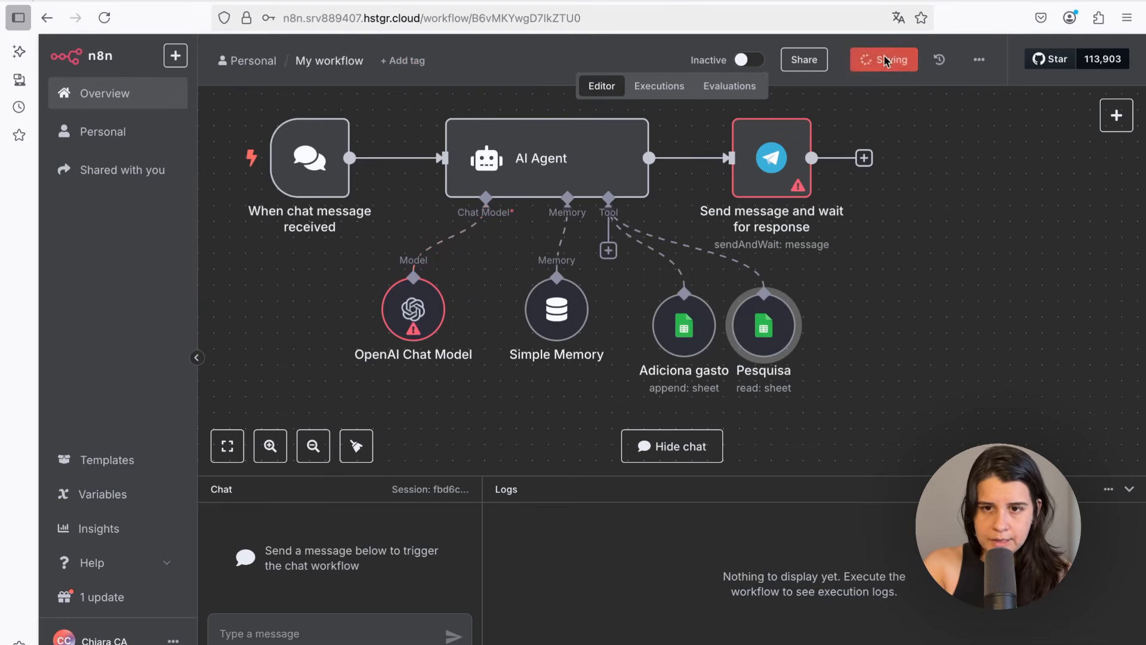
Sign up on the OpenAI Platform and submit the personal details form with full name and birth date
{"action": "scroll", "coordinate": [636, 358], "scroll_direction": "down", "scroll_amount": 1}
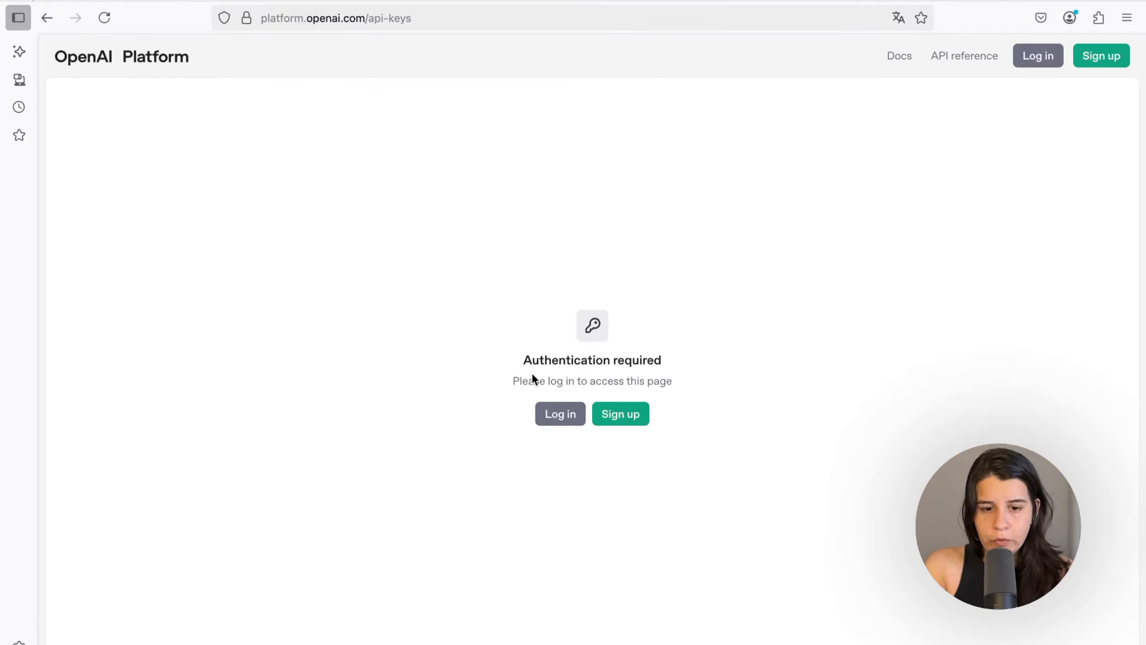
{"action": "left_click", "coordinate": [629, 423]}
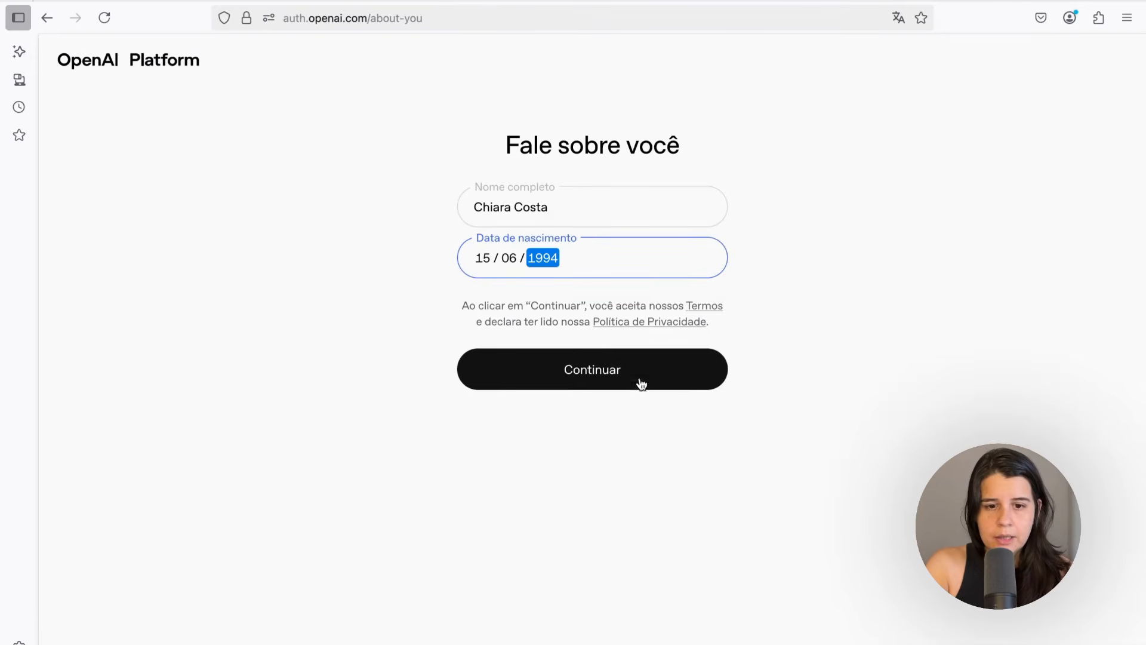
{"action": "left_click", "coordinate": [570, 379]}
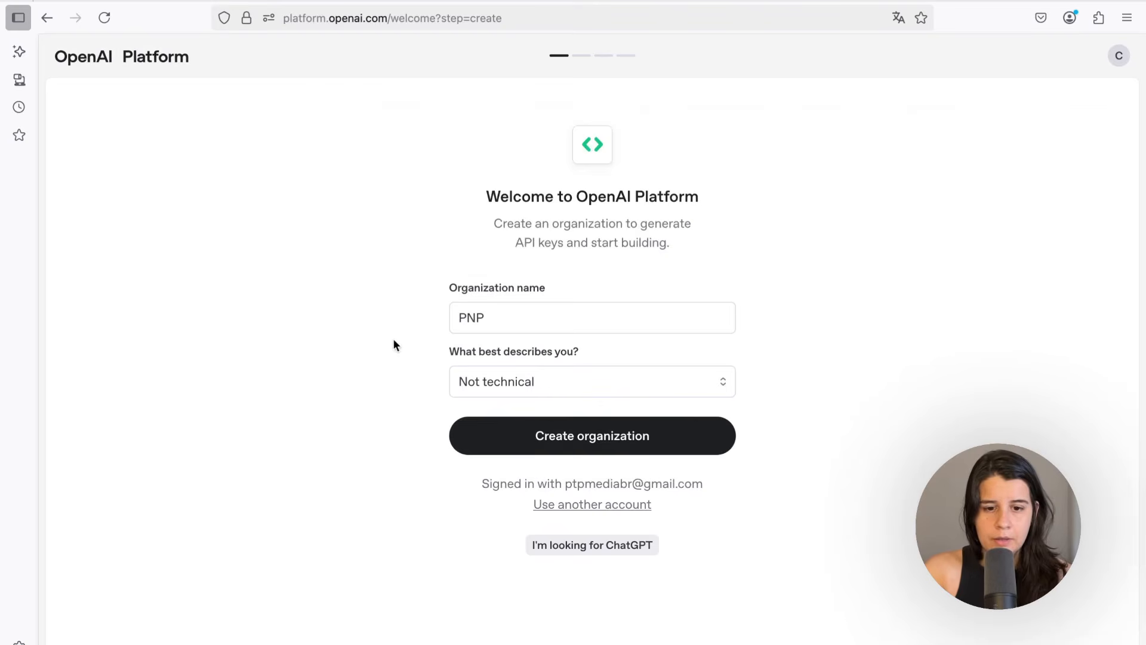
Create the PNP organization and skip inviting team members
{"action": "left_click", "coordinate": [530, 435]}
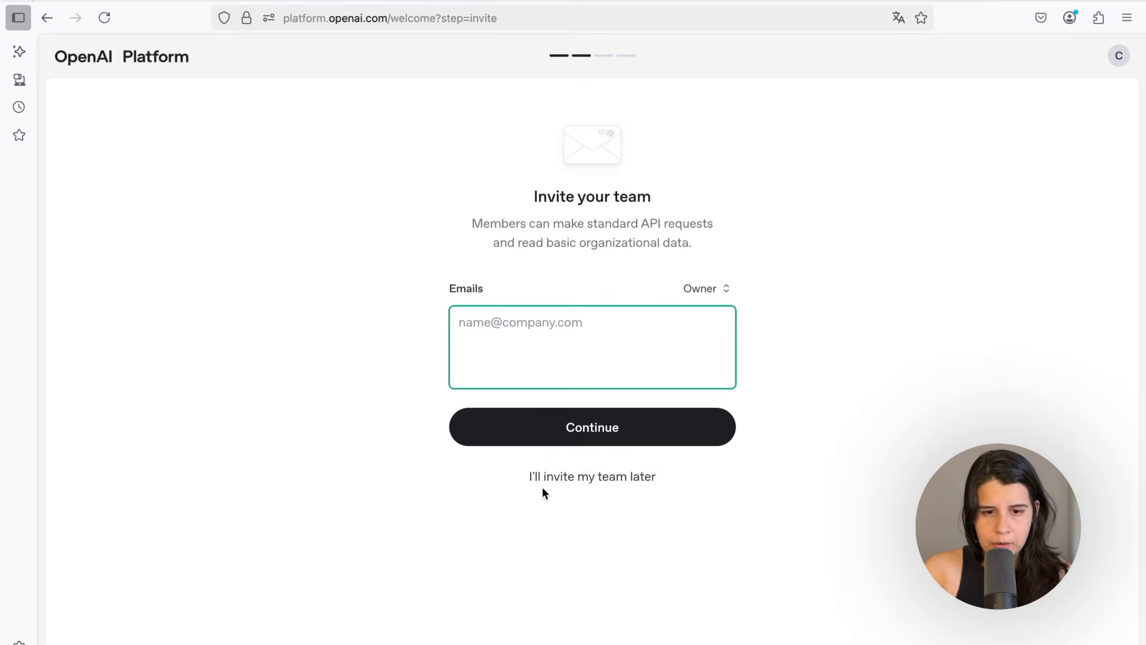
{"action": "left_click", "coordinate": [569, 484]}
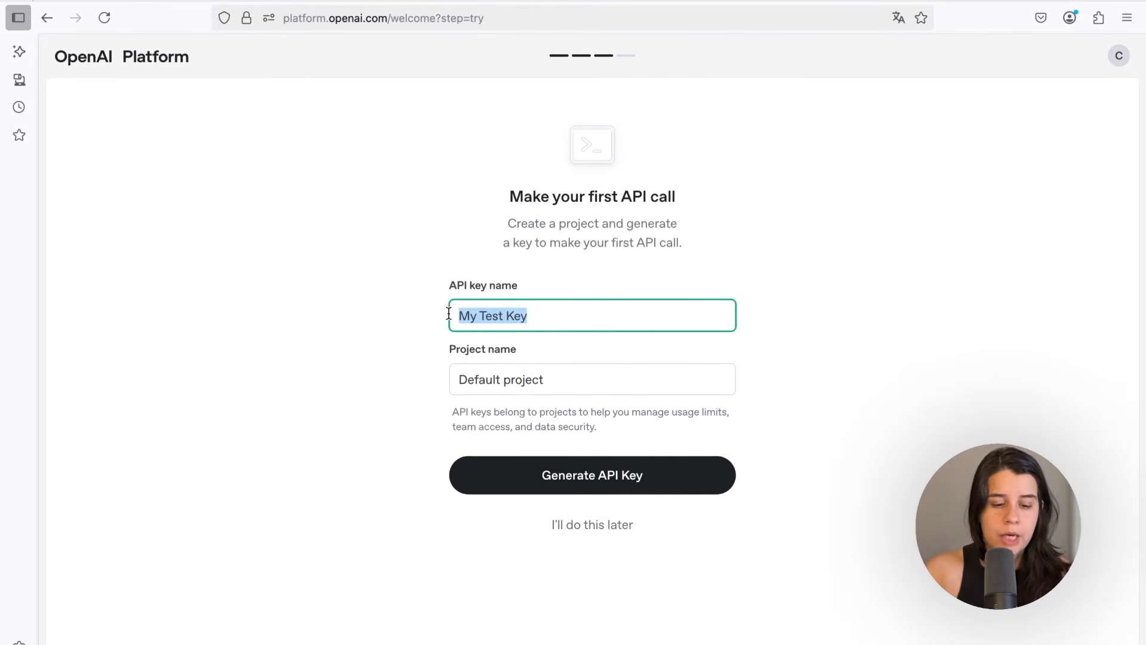
Generate an API key named Credencial n8n in the Default project
{"action": "type", "text": "Credenci"}
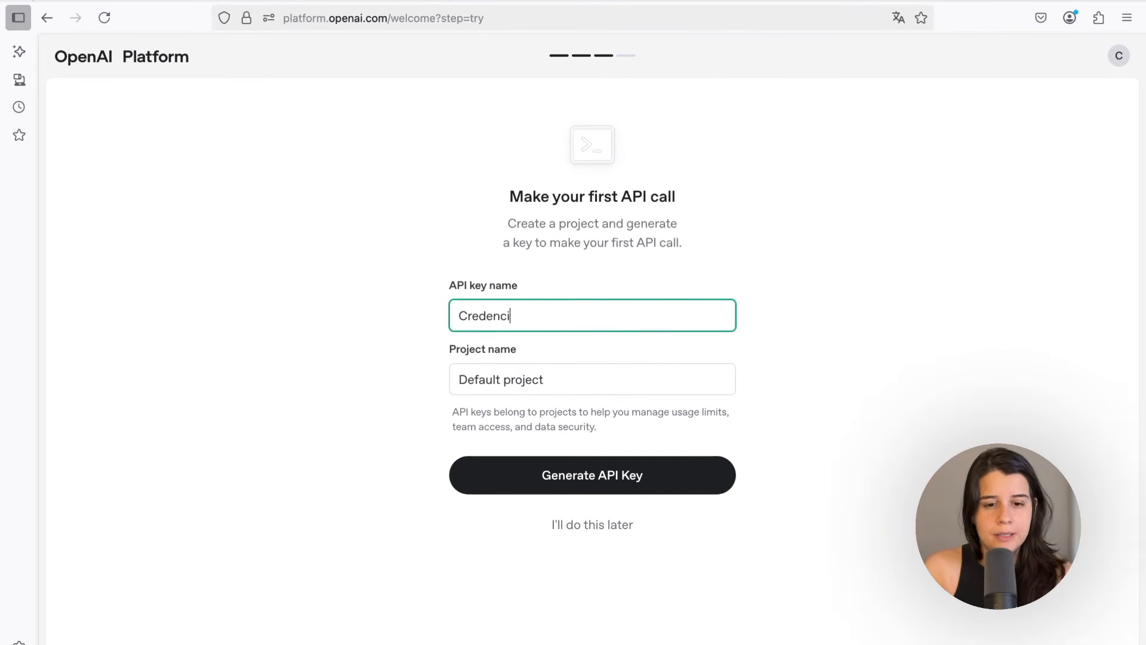
{"action": "type", "text": "al N8n"}
{"action": "left_click", "coordinate": [568, 486]}
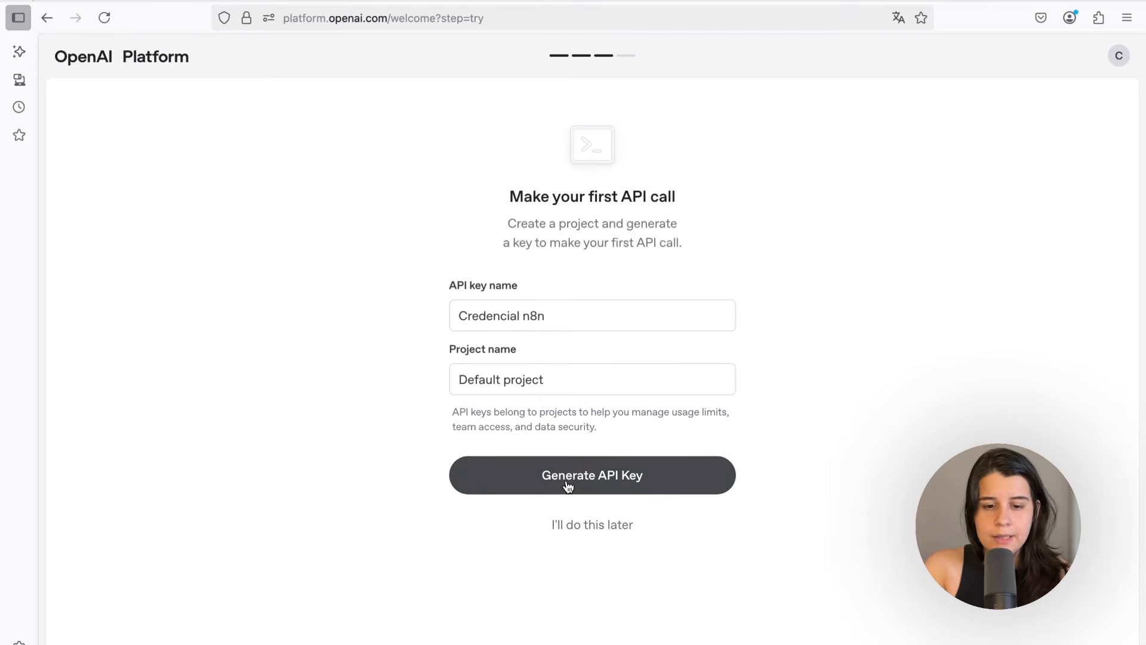
Copy the newly generated OpenAI API key and return to the n8n workflow
{"action": "left_click", "coordinate": [546, 613]}
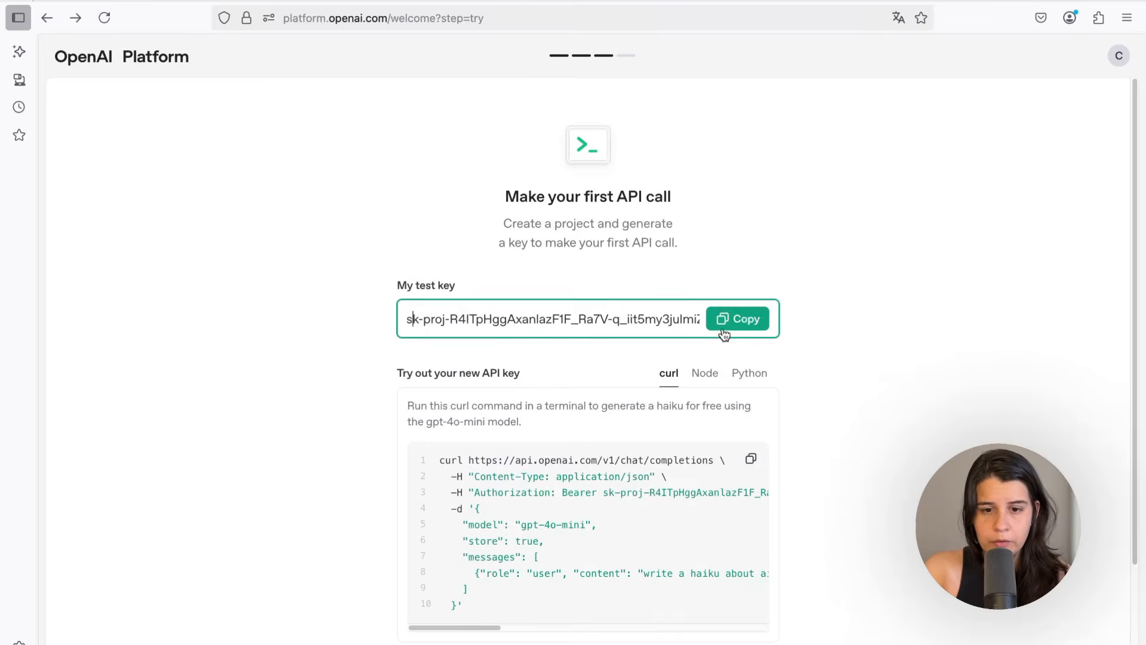
{"action": "left_click", "coordinate": [730, 329]}
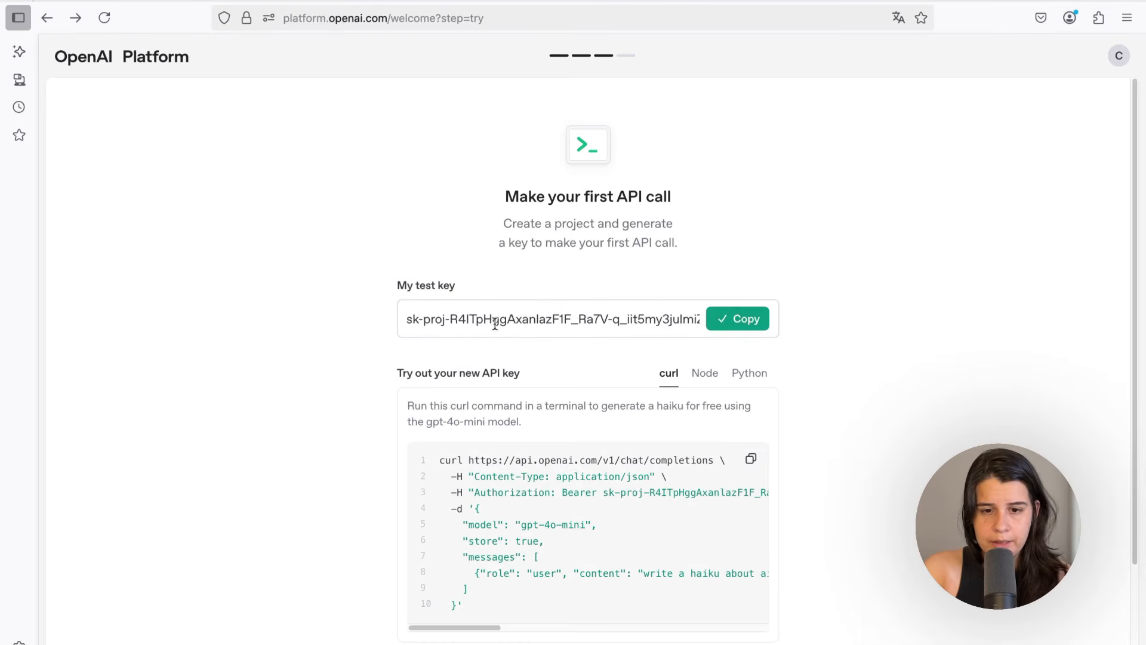
{"action": "left_click", "coordinate": [241, 0]}
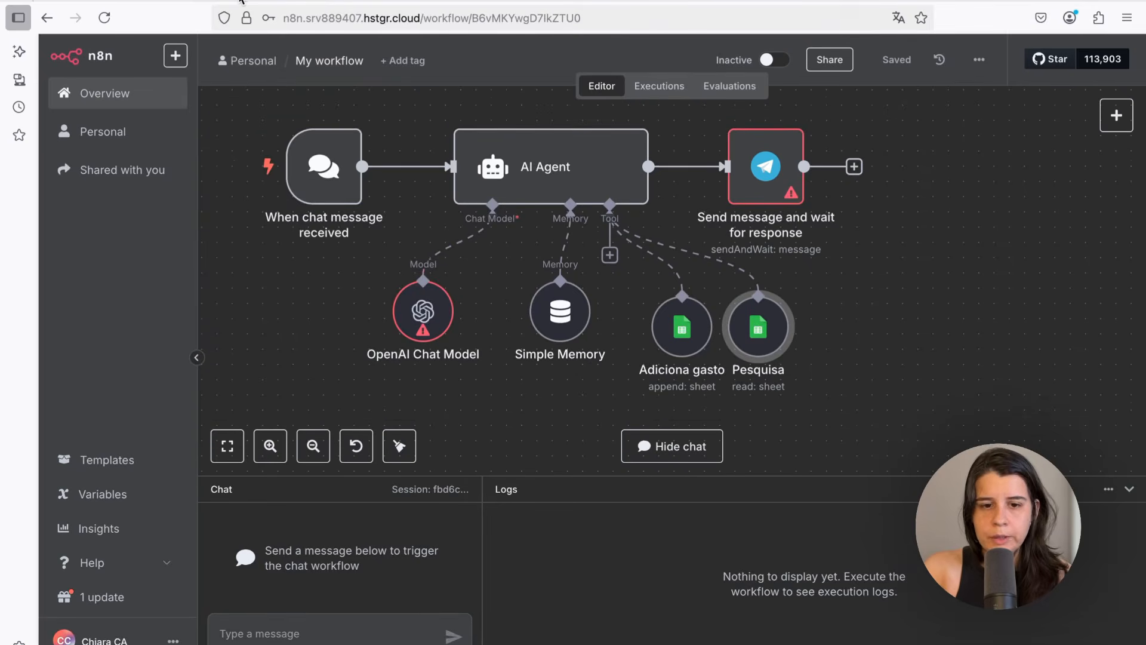
Create a new OpenAI credential for the OpenAI Chat Model node by pasting the API key, then save and close it
{"action": "double_click", "coordinate": [421, 316]}
{"action": "left_click", "coordinate": [487, 163]}
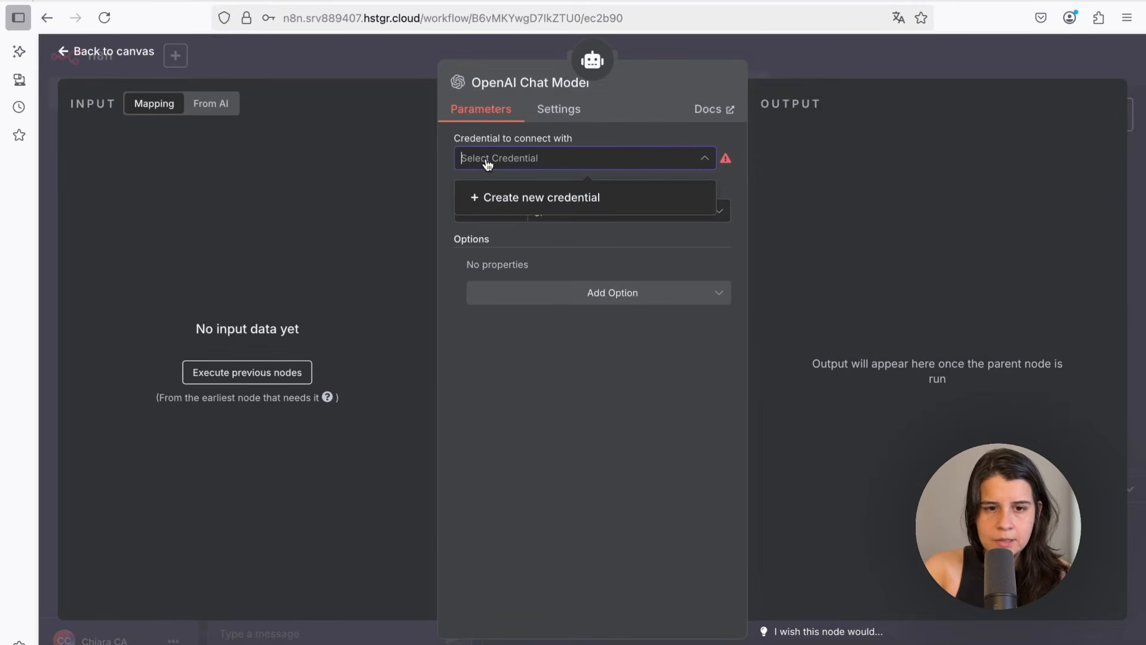
{"action": "left_click", "coordinate": [498, 201]}
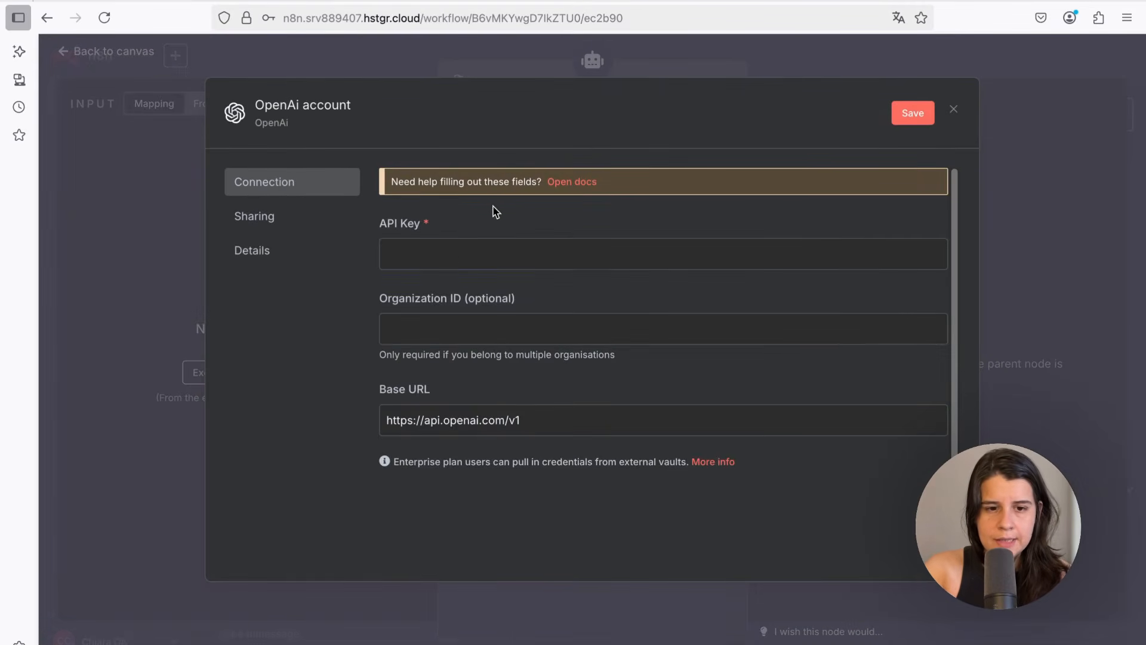
{"action": "left_click", "coordinate": [450, 257]}
{"action": "key", "text": "ctrl+v"}
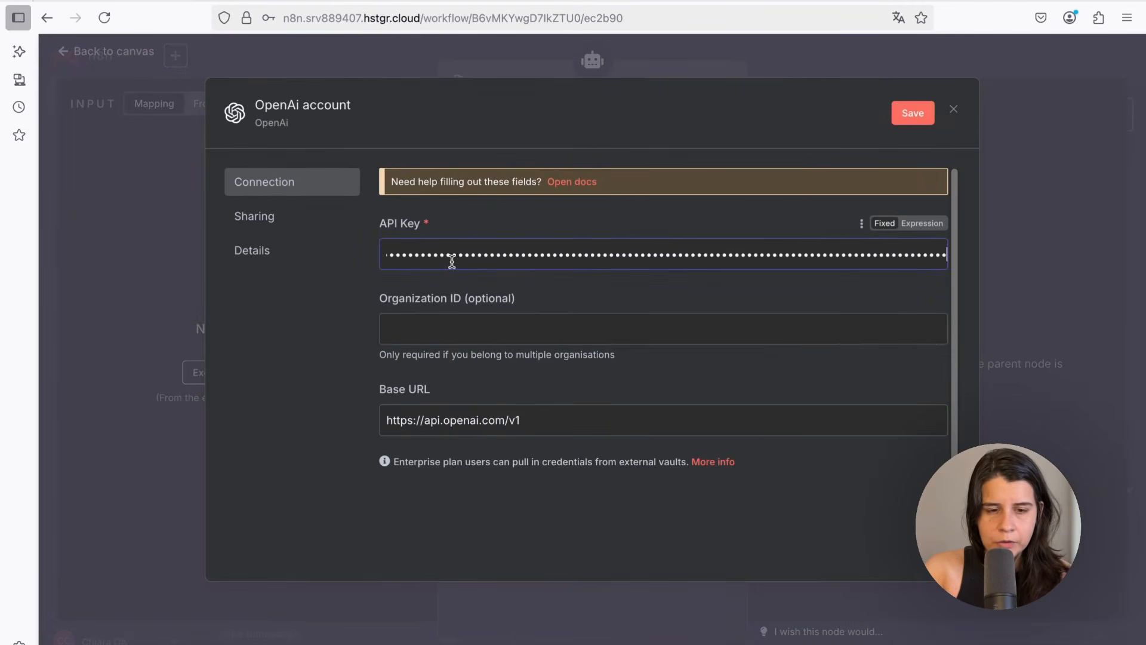
{"action": "left_click", "coordinate": [911, 113]}
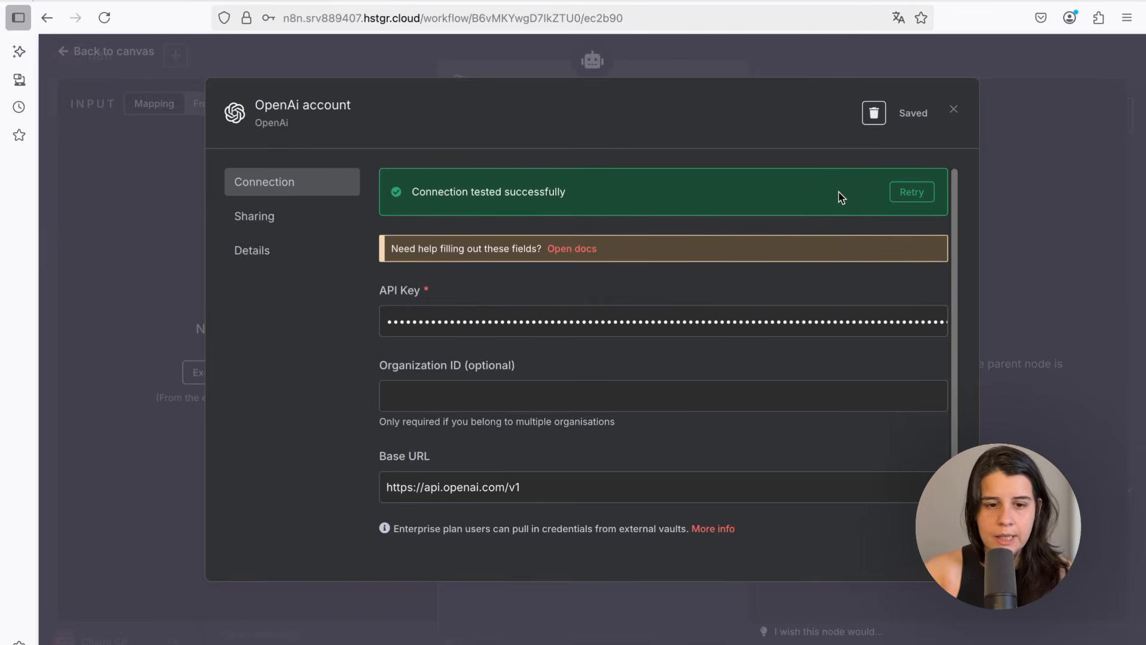
{"action": "left_click", "coordinate": [953, 111]}
Keep gpt-4.1-mini as the chat model and return to the canvas
{"action": "left_click", "coordinate": [627, 211]}
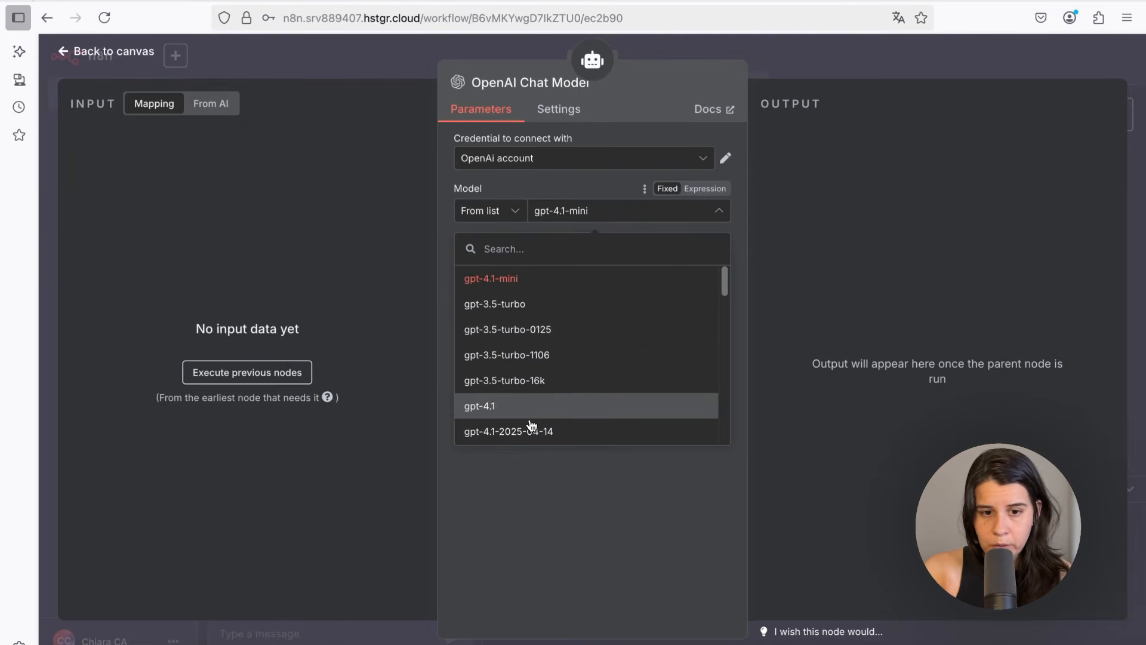
{"action": "left_click", "coordinate": [506, 289]}
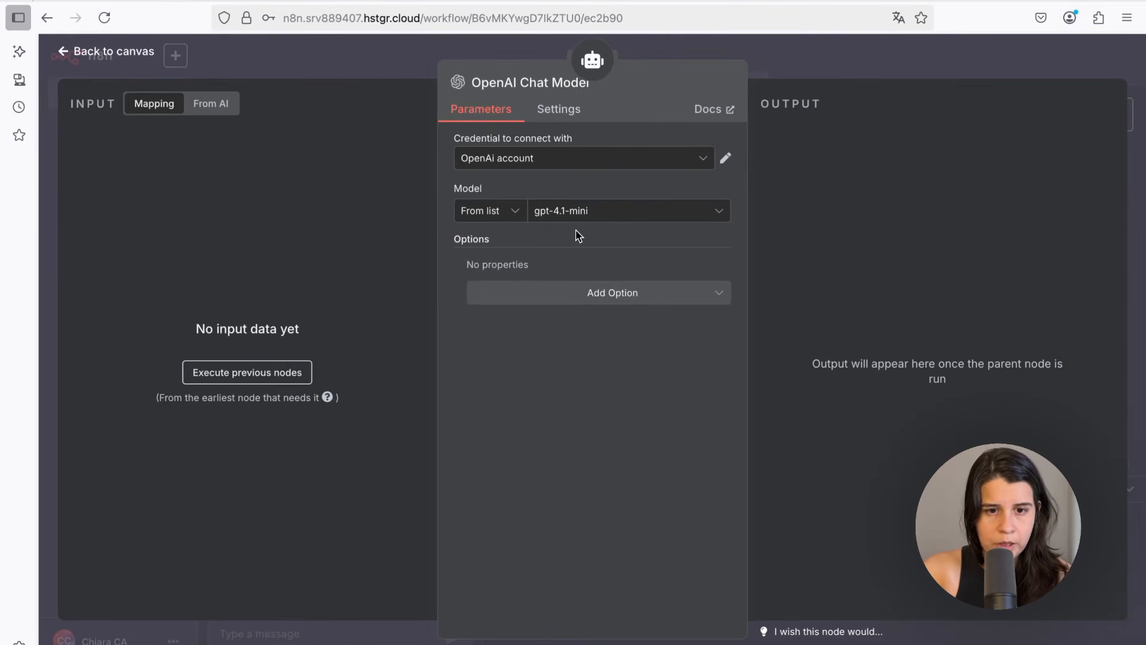
{"action": "left_click", "coordinate": [82, 52]}
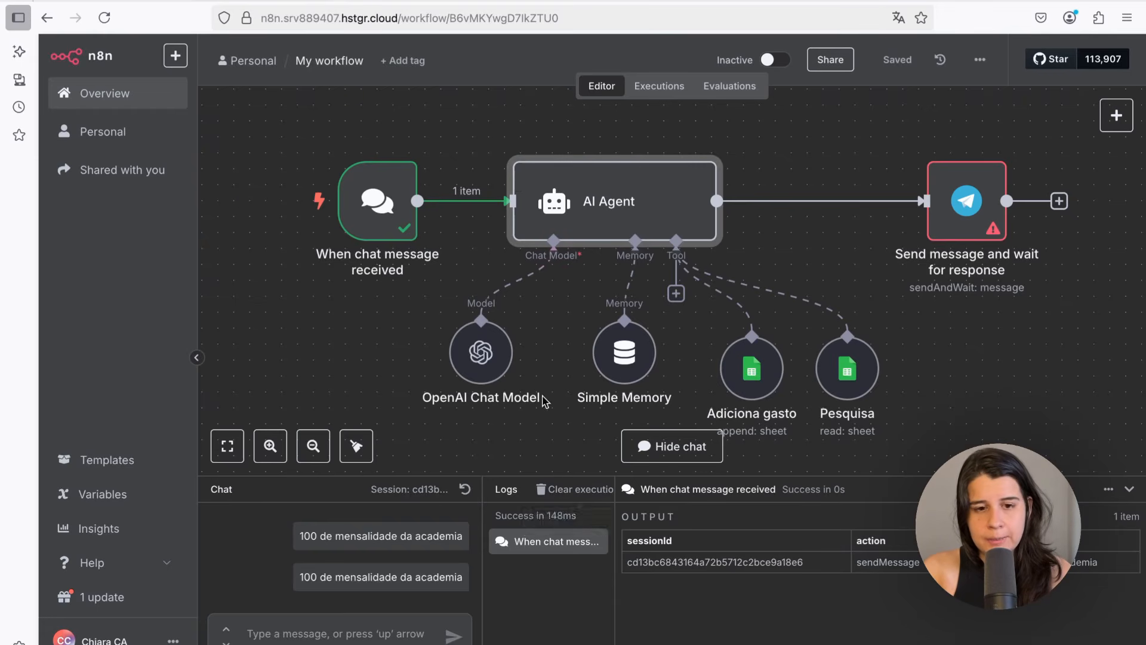
Inspect the chat trigger node's output data
{"action": "double_click", "coordinate": [371, 189]}
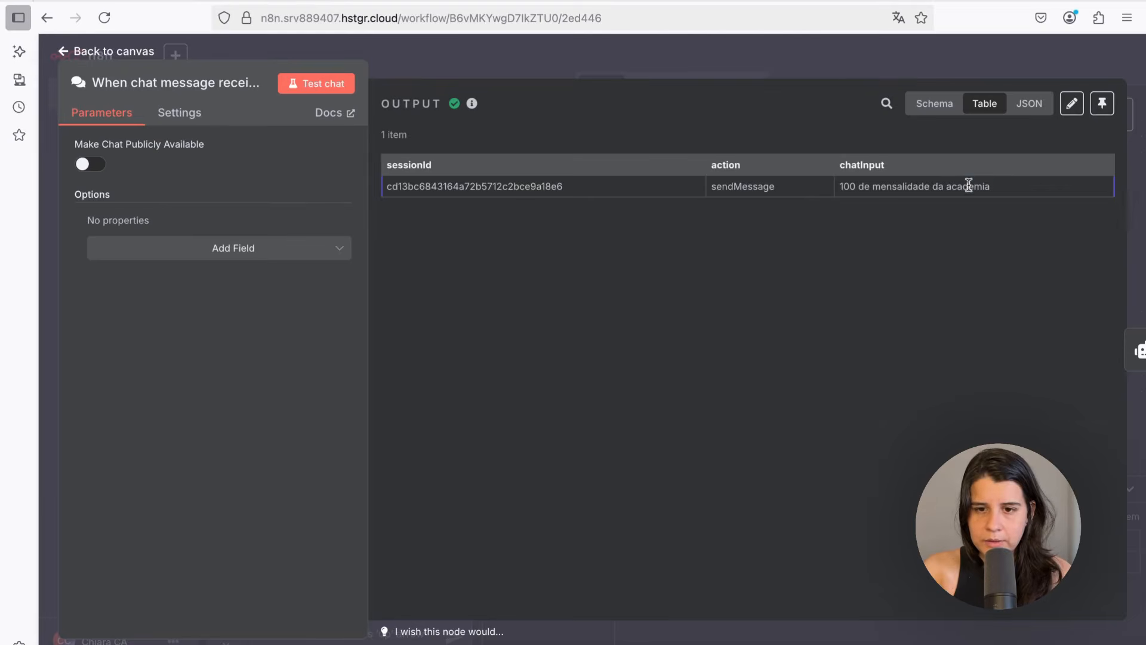
{"action": "left_click_drag", "start_coordinate": [991, 186], "coordinate": [844, 185]}
{"action": "left_click", "coordinate": [846, 186]}
{"action": "left_click", "coordinate": [169, 54]}
Execute the AI Agent step and review its response
{"action": "double_click", "coordinate": [537, 197]}
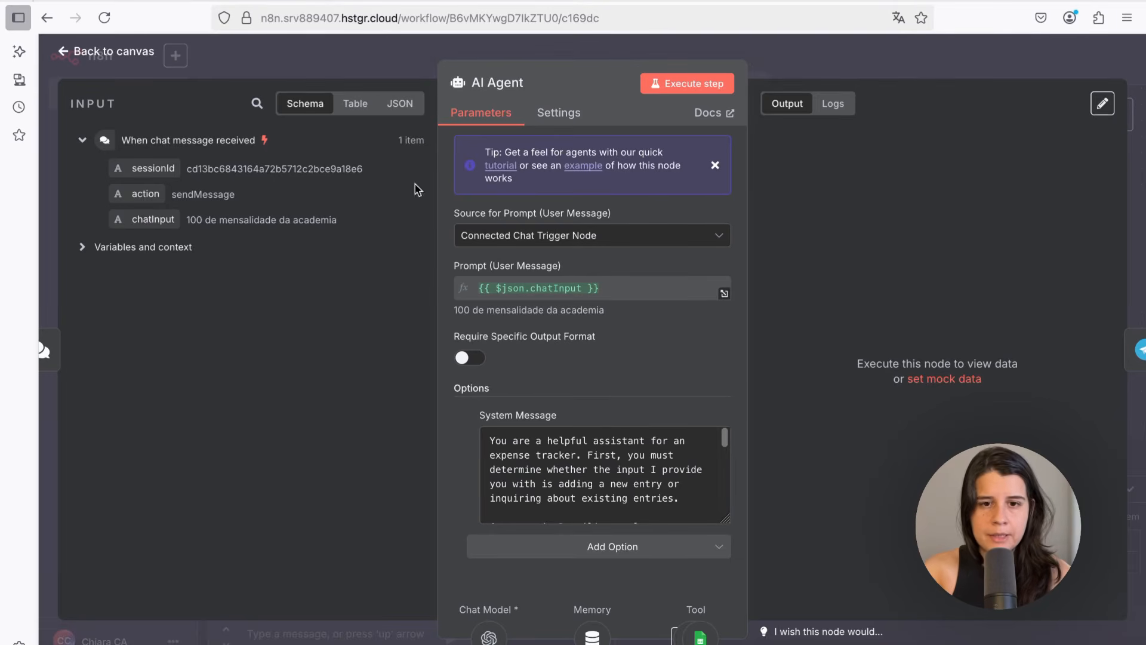
{"action": "left_click", "coordinate": [672, 88]}
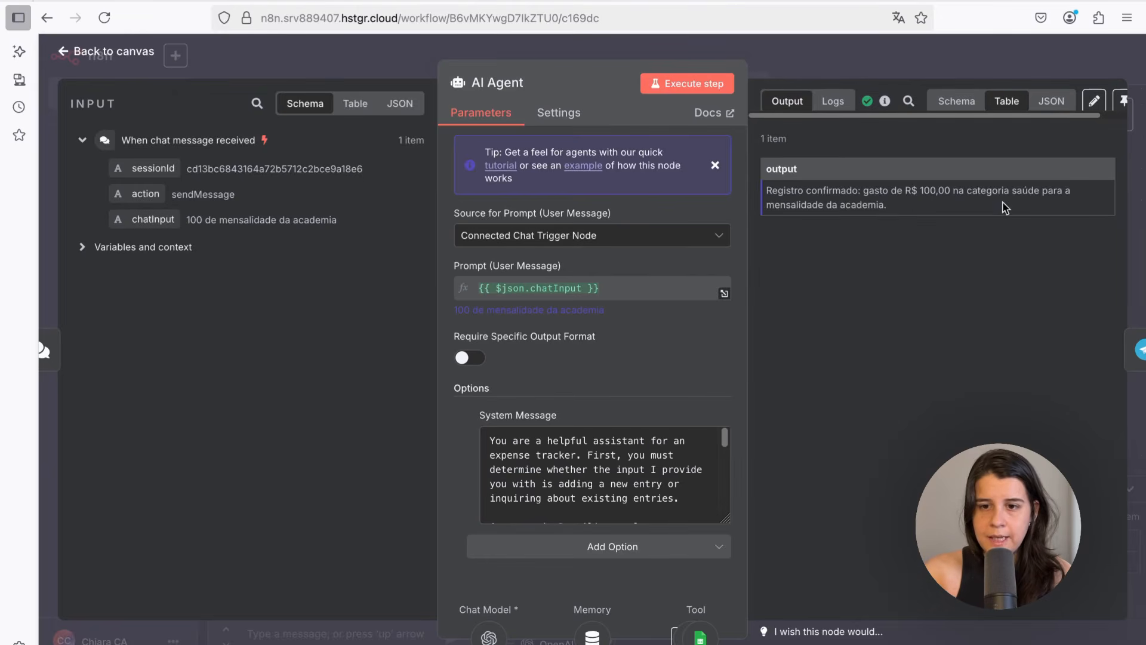
{"action": "left_click_drag", "start_coordinate": [825, 204], "coordinate": [889, 205]}
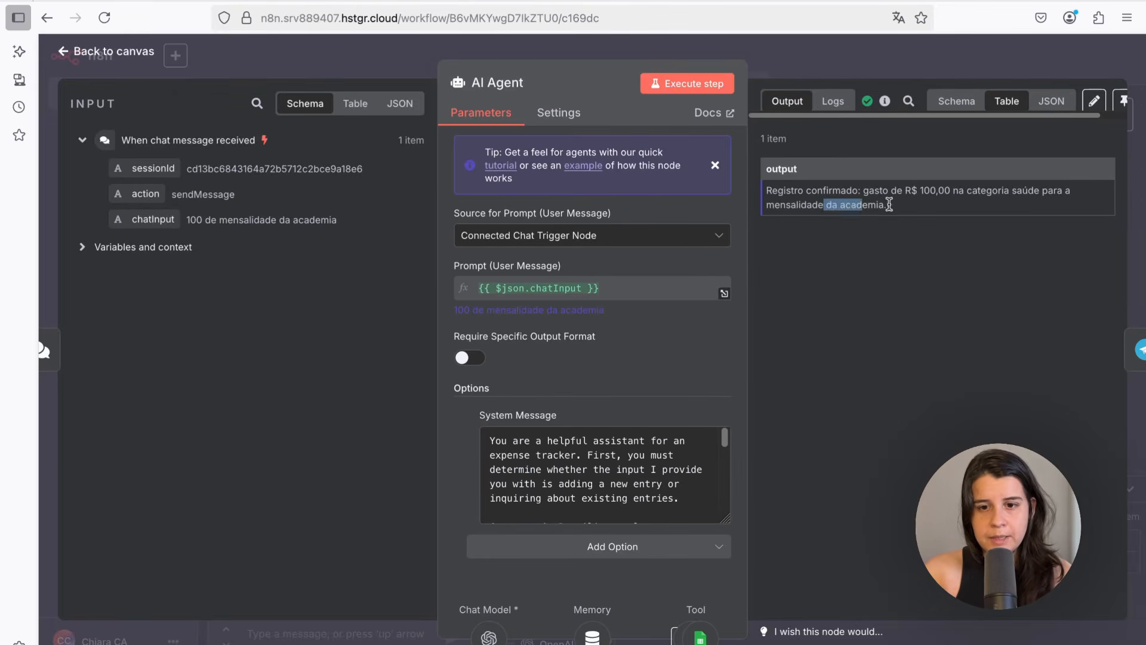
{"action": "left_click", "coordinate": [74, 54]}
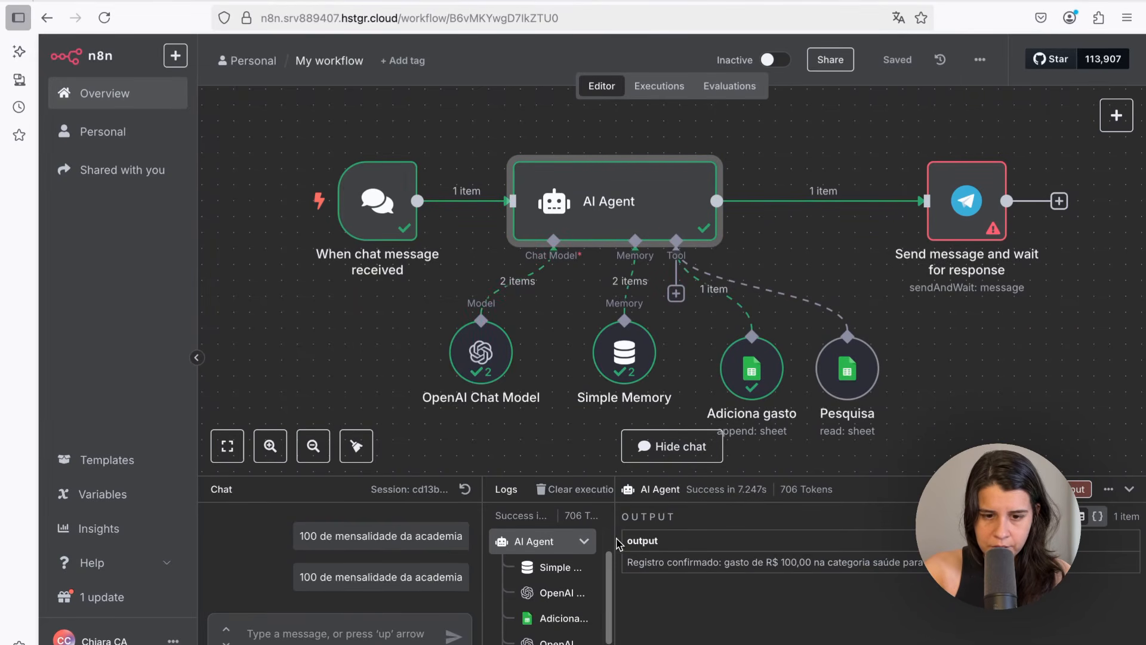
Review the agent's output in the logs and the recorded expense row in the Google Sheet
{"action": "left_click_drag", "start_coordinate": [616, 541], "coordinate": [689, 540]}
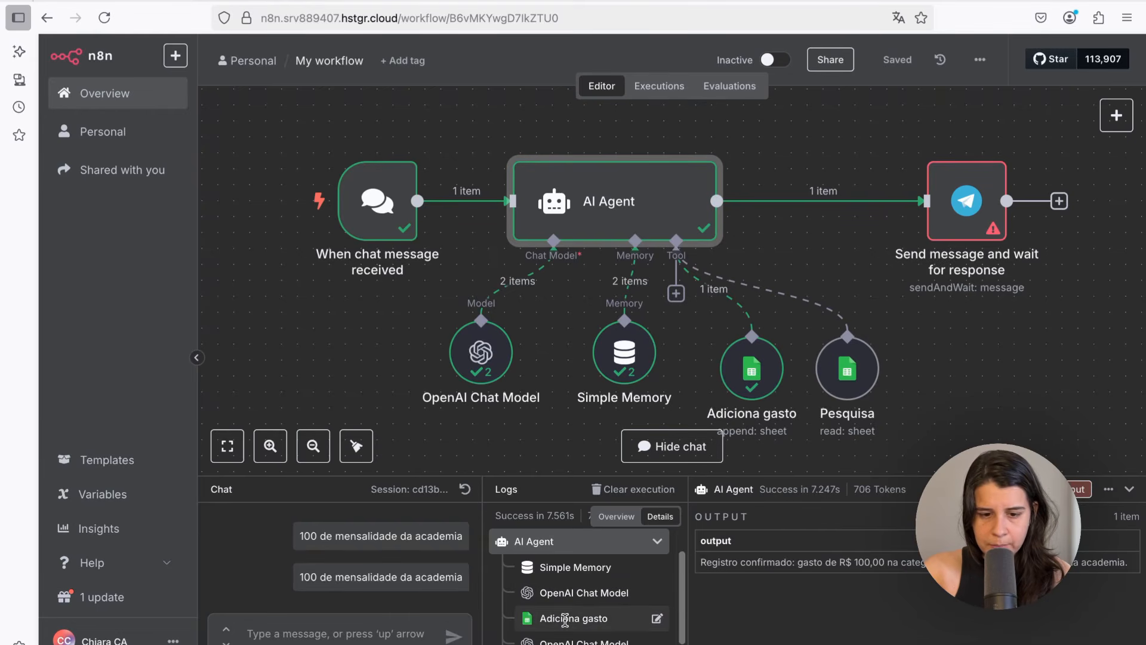
{"action": "left_click", "coordinate": [668, 1]}
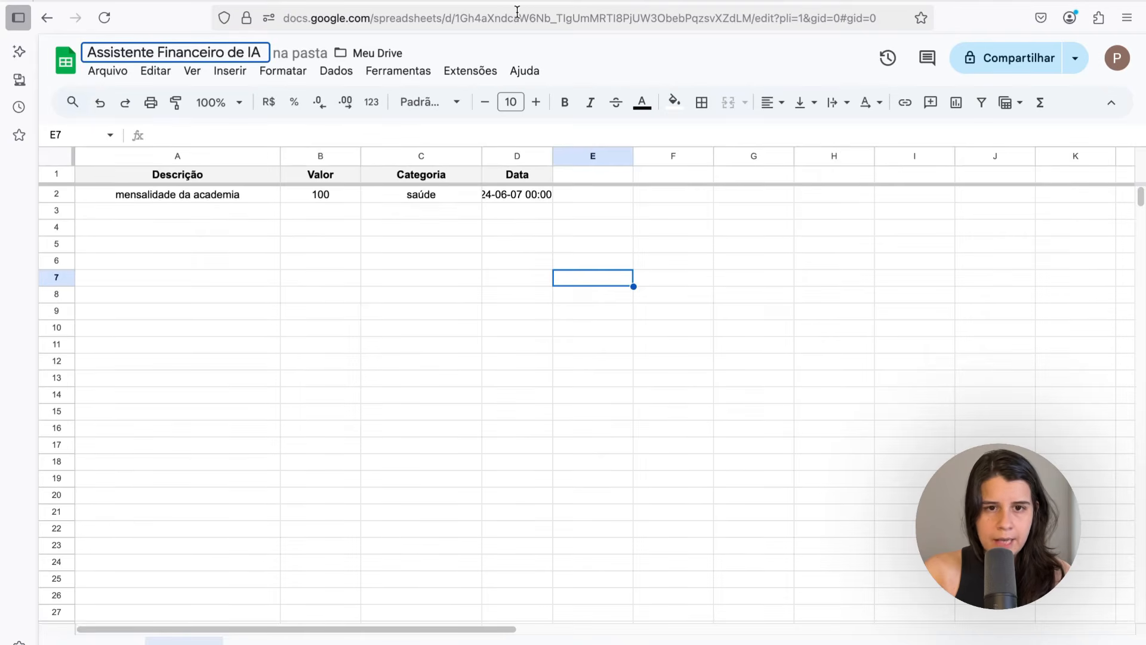
{"action": "left_click", "coordinate": [536, 7]}
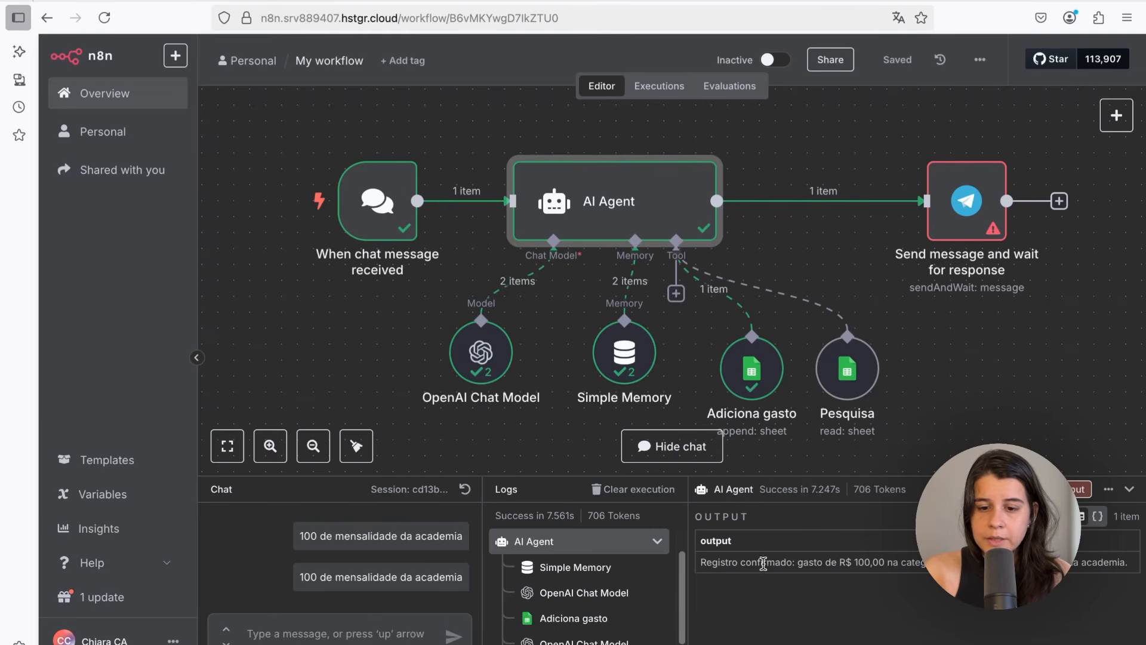
{"action": "left_click_drag", "start_coordinate": [700, 564], "coordinate": [919, 563]}
{"action": "left_click", "coordinate": [741, 560]}
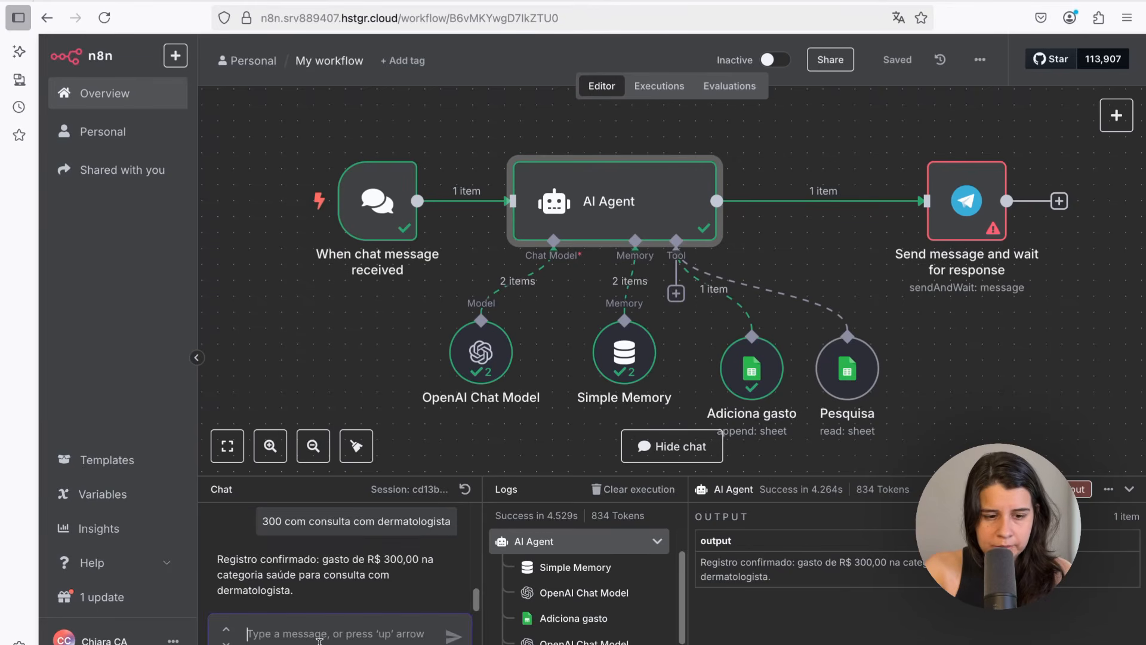
Ask the chat "quanto eu gastei no total com saúde?" and check the expense rows in the sheet
{"action": "type", "text": "quanto eu gastei no tota"}
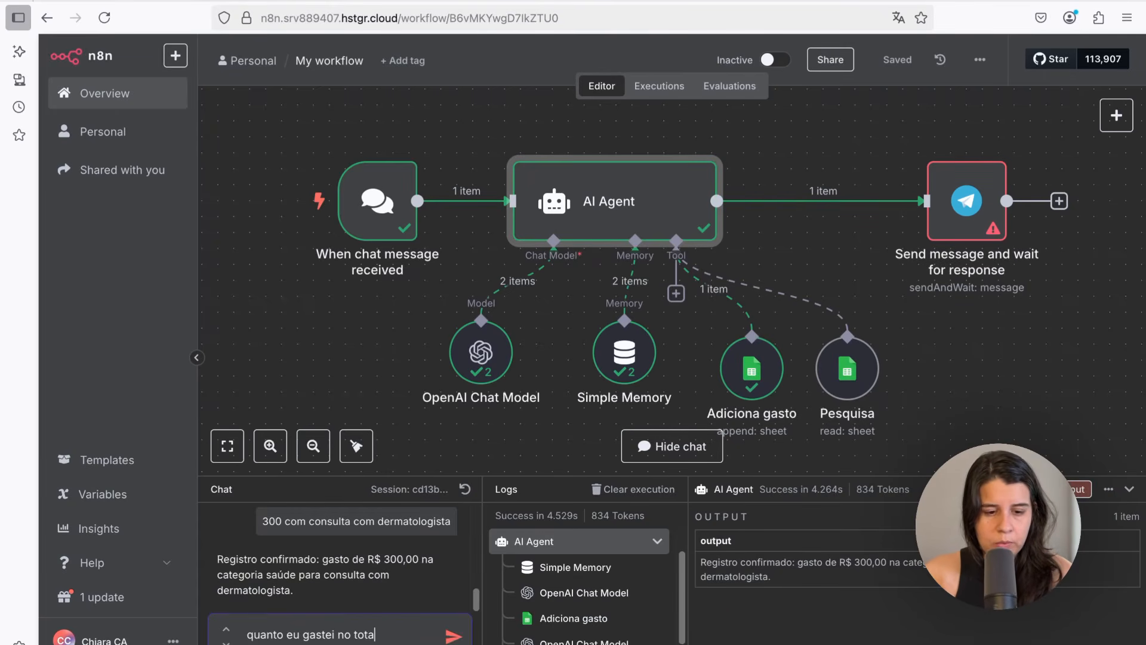
{"action": "type", "text": "l com saúde?"}
{"action": "key", "text": "Return"}
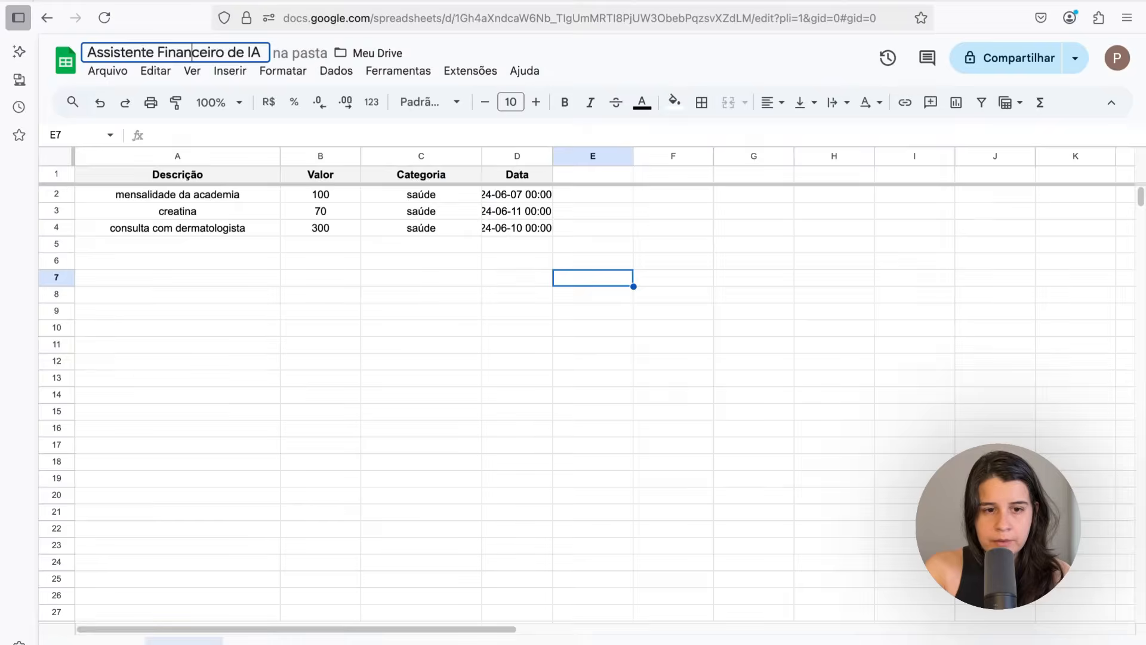
{"action": "left_click_drag", "start_coordinate": [334, 197], "coordinate": [335, 231]}
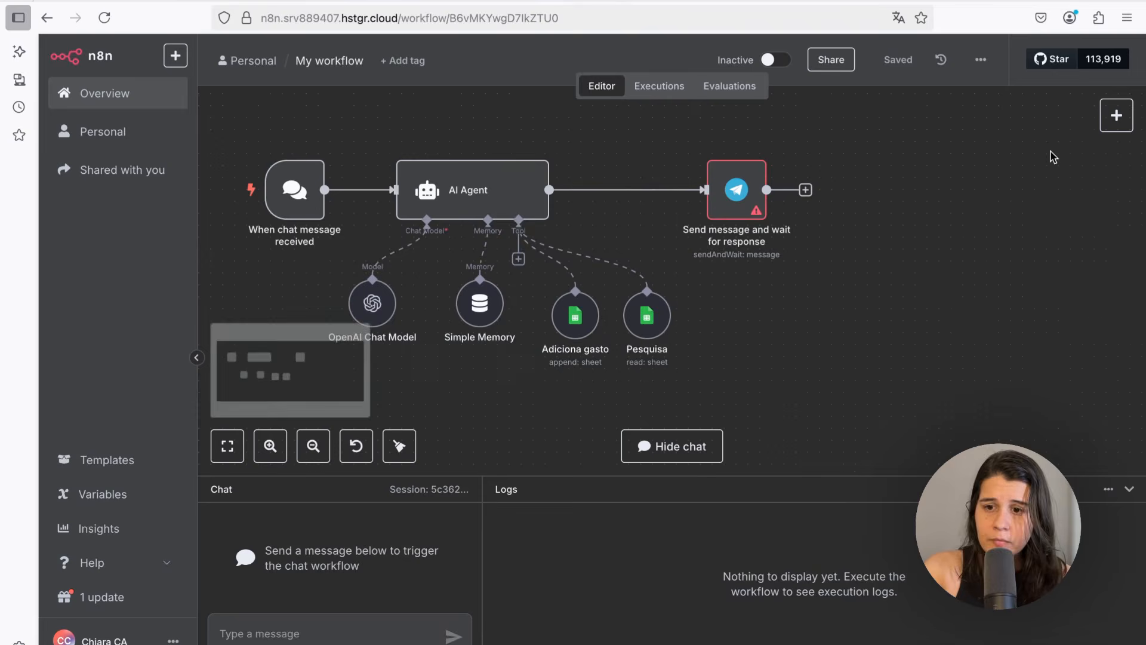
Add a Telegram On message trigger and start creating a new Telegram credential for it
{"action": "left_click", "coordinate": [1113, 121]}
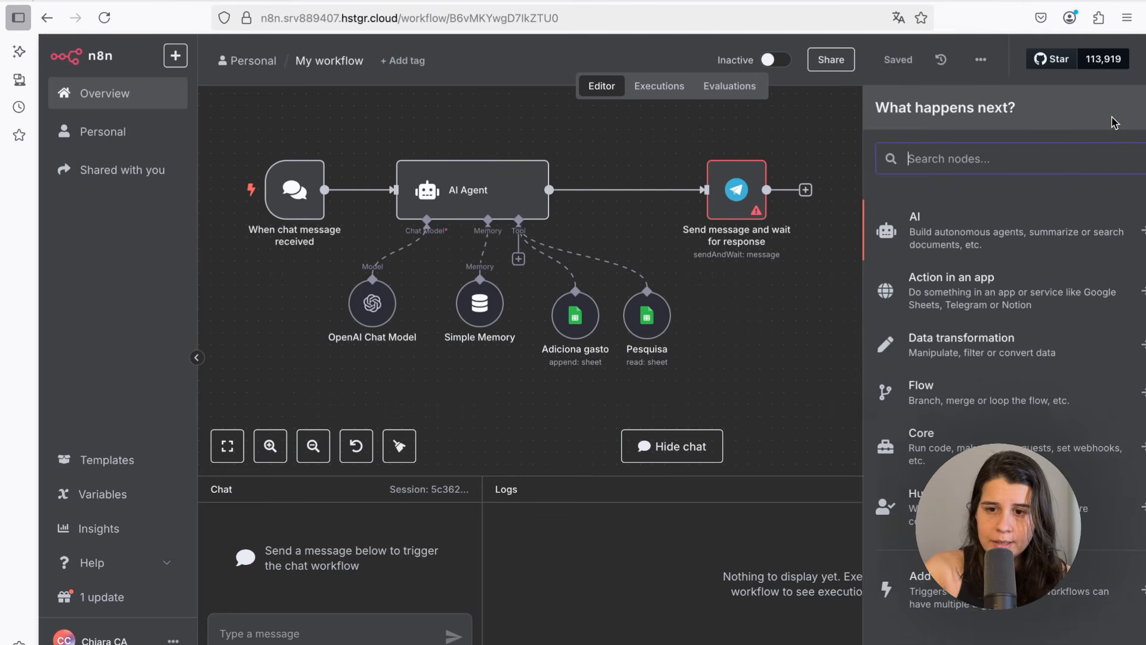
{"action": "left_click", "coordinate": [910, 285]}
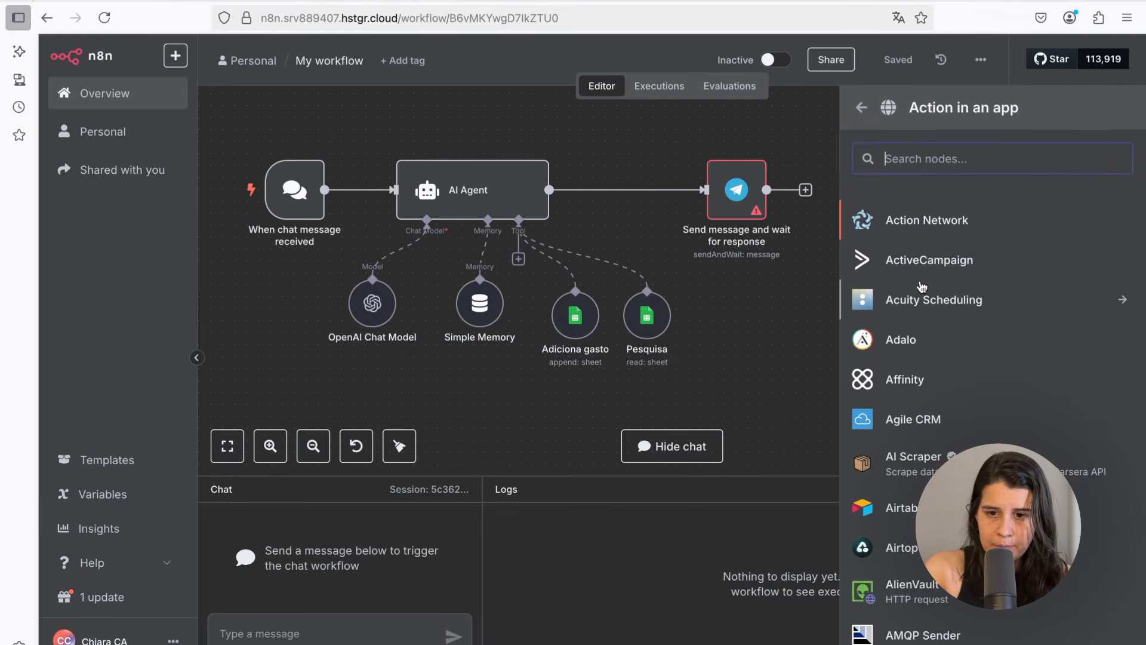
{"action": "type", "text": "tele"}
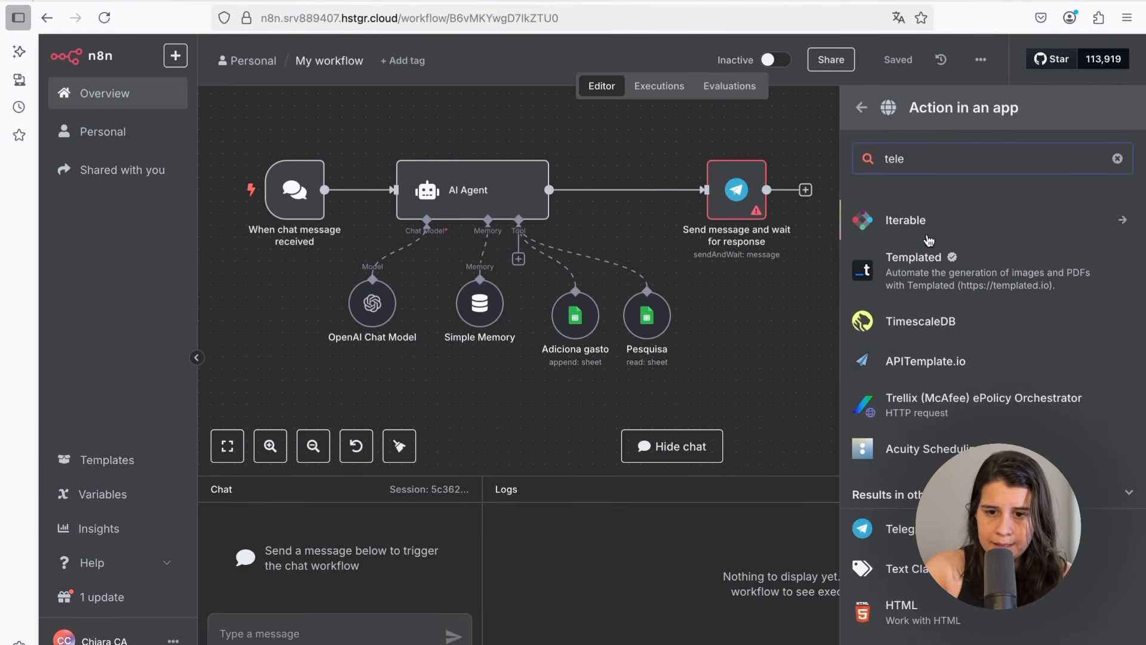
{"action": "key", "text": "Return"}
{"action": "scroll", "coordinate": [915, 484], "scroll_direction": "down", "scroll_amount": 7}
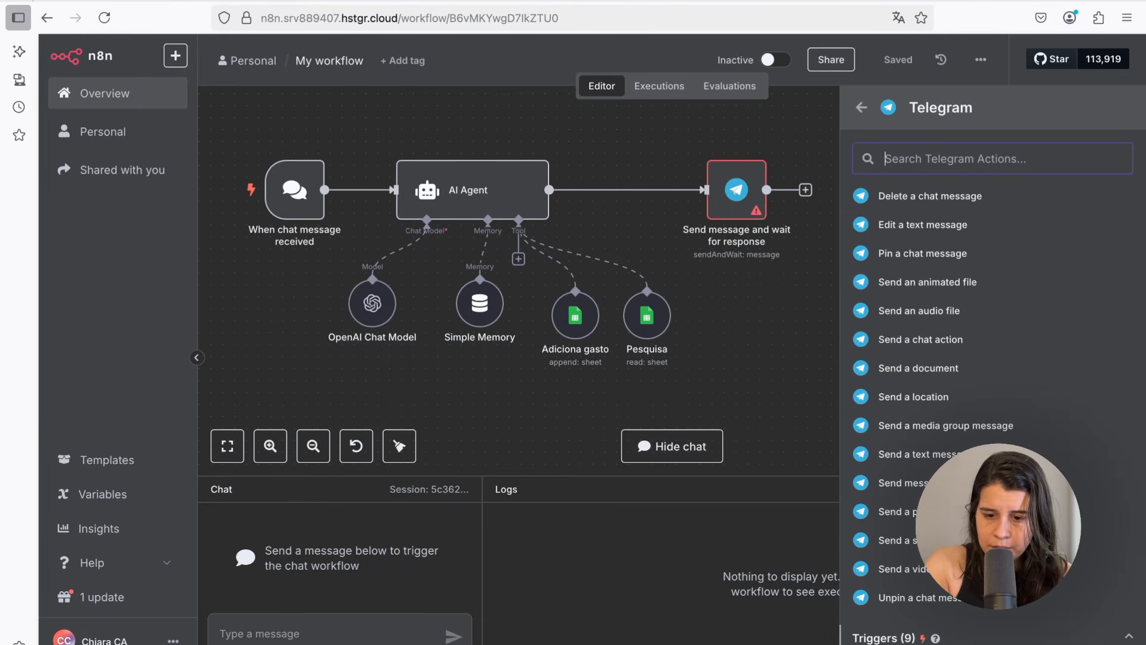
{"action": "scroll", "coordinate": [898, 632], "scroll_direction": "down", "scroll_amount": 5}
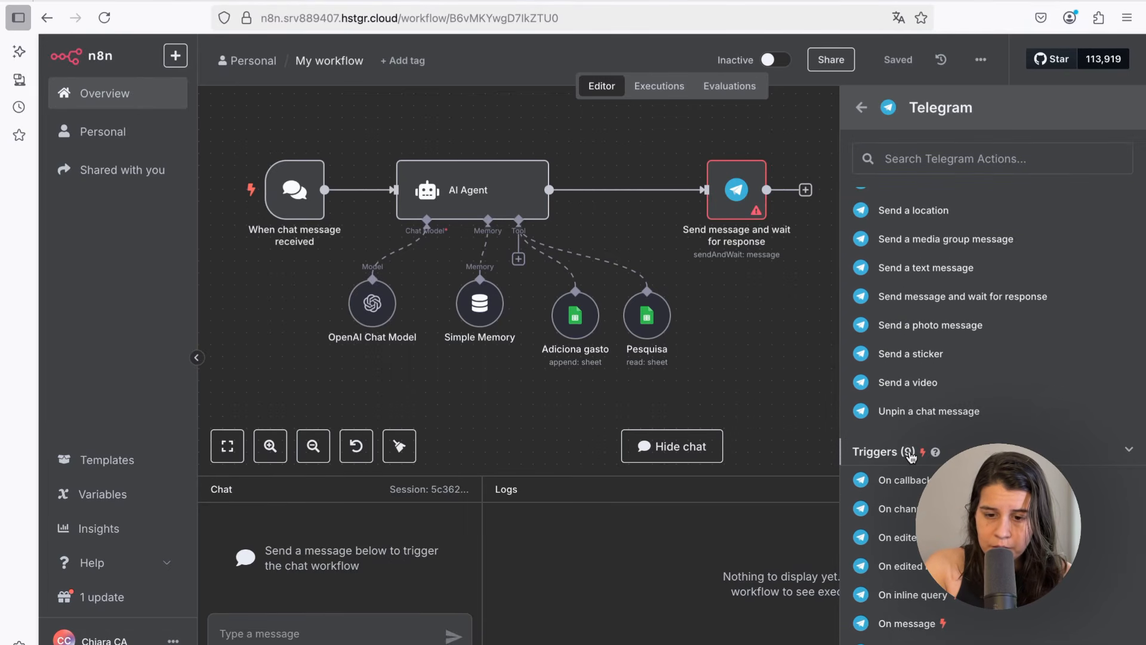
{"action": "scroll", "coordinate": [912, 457], "scroll_direction": "down", "scroll_amount": 1}
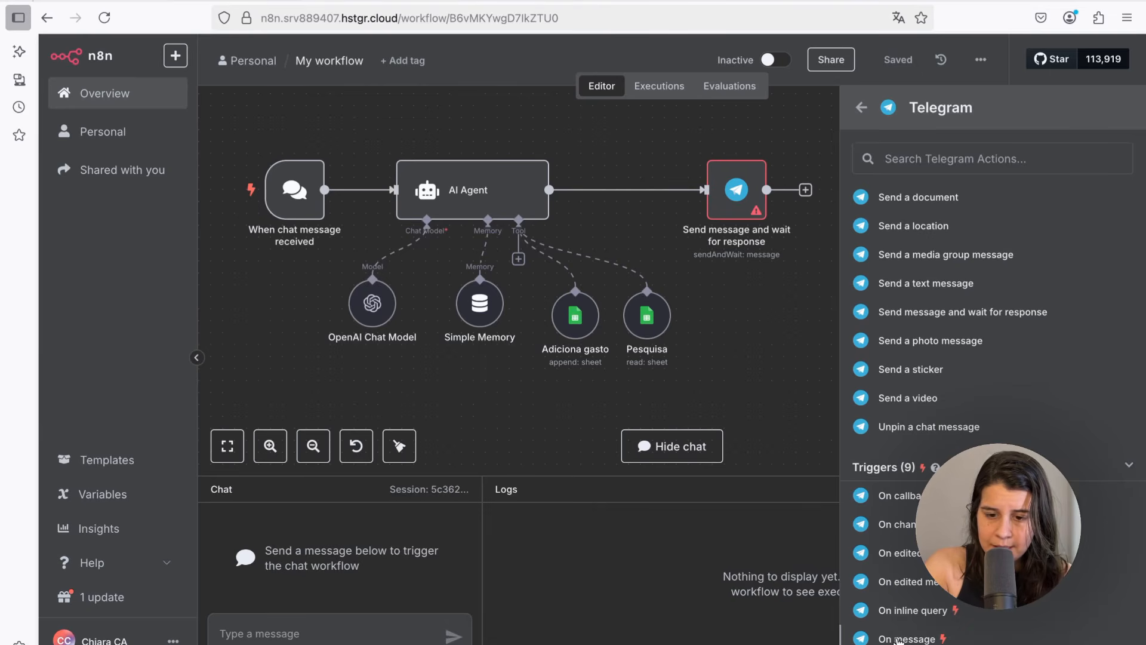
{"action": "left_click", "coordinate": [898, 639]}
{"action": "left_click", "coordinate": [399, 194]}
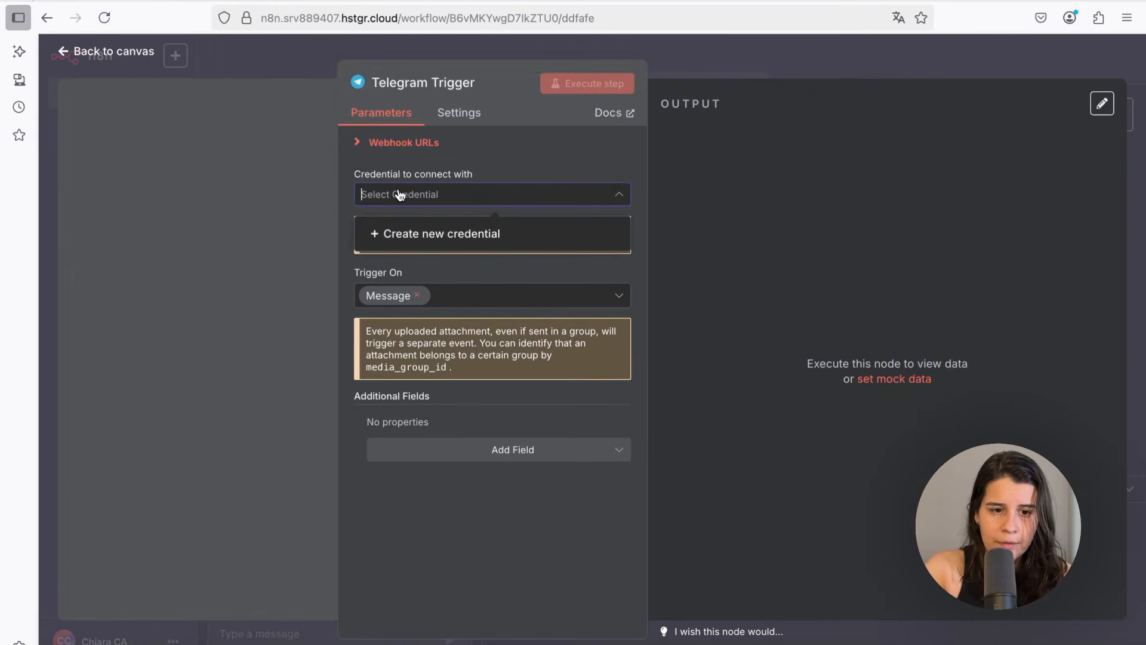
{"action": "left_click", "coordinate": [445, 240]}
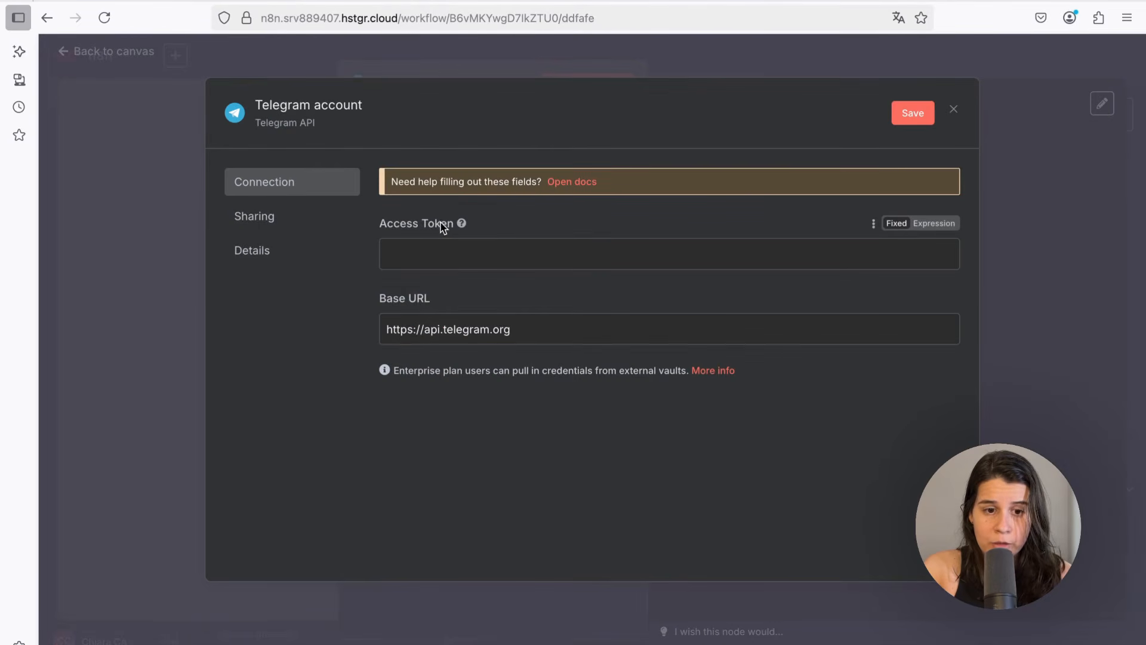
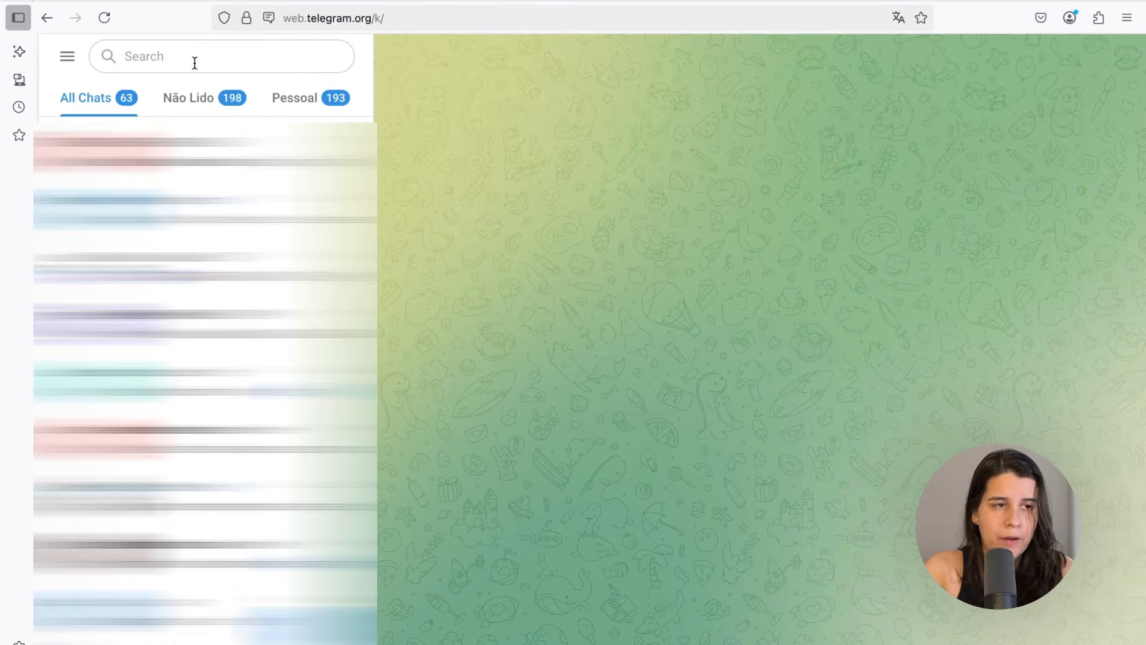
Open the BotFather chat in Telegram Web and issue the /newbot command
{"action": "left_click", "coordinate": [195, 63]}
{"action": "type", "text": "BotFather"}
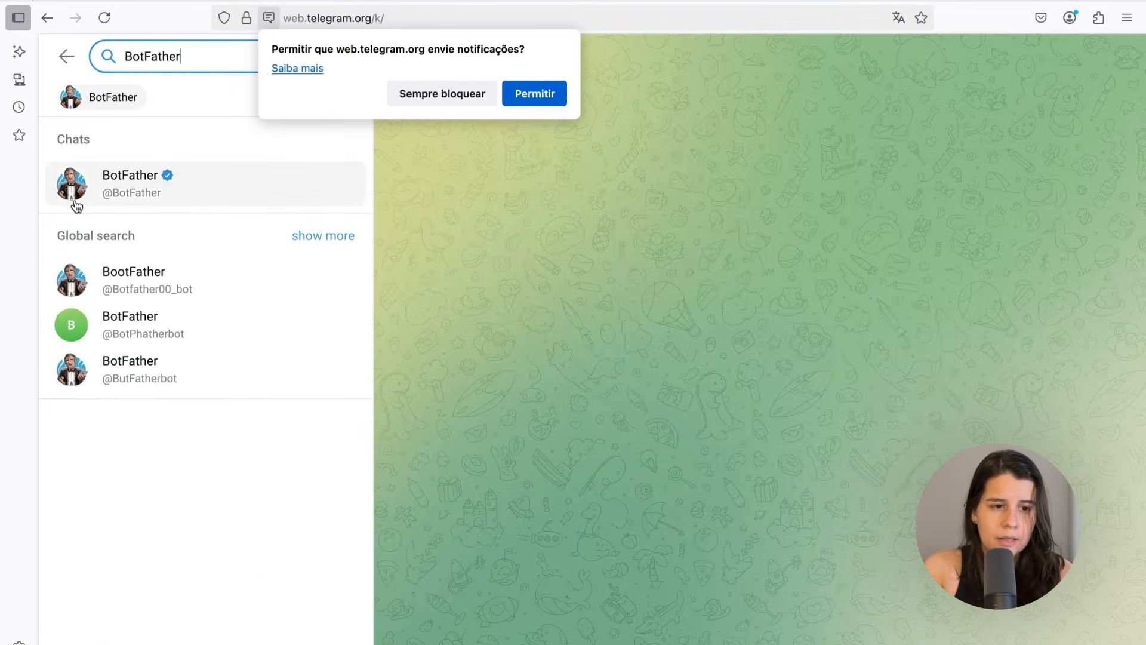
{"action": "left_click", "coordinate": [197, 186]}
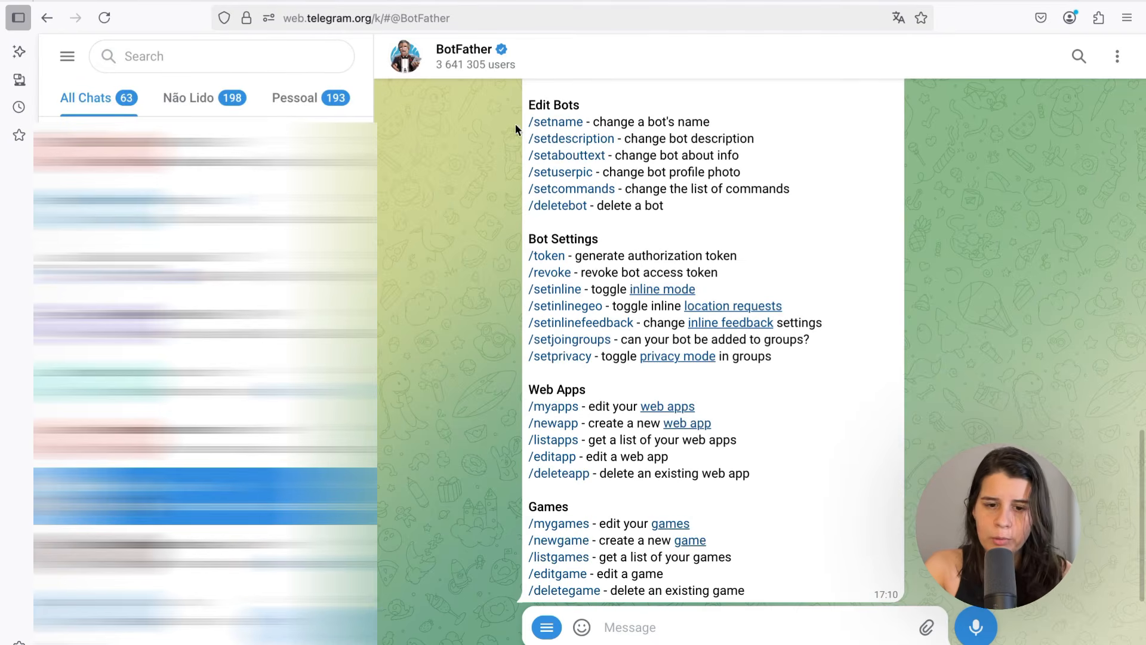
{"action": "scroll", "coordinate": [518, 148], "scroll_direction": "up", "scroll_amount": 2}
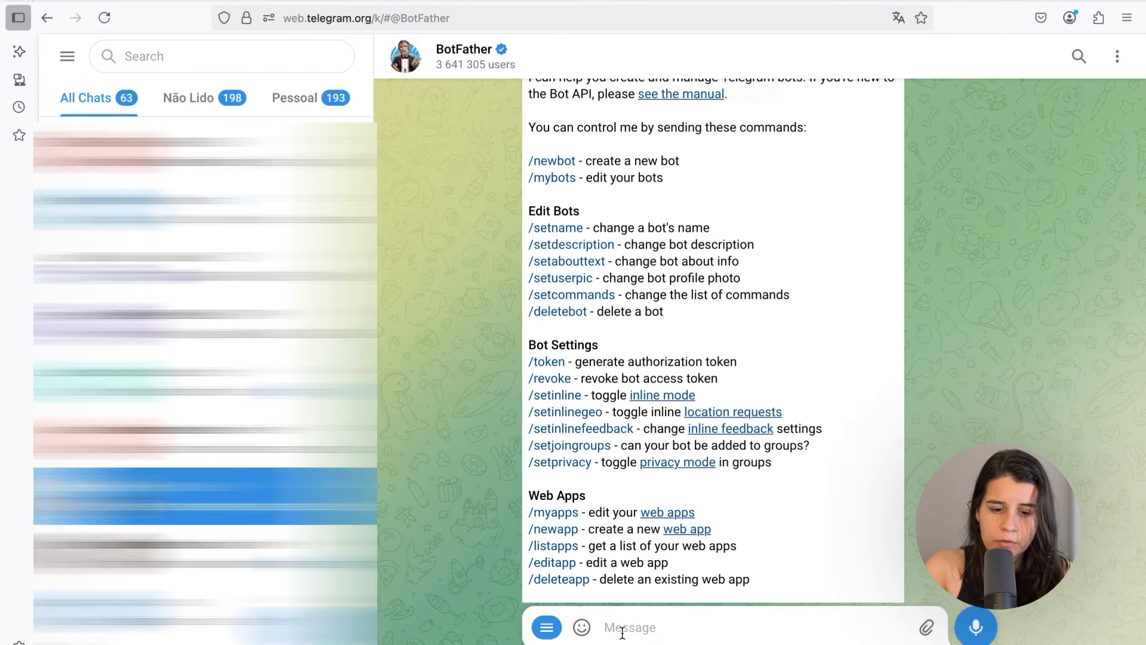
{"action": "left_click", "coordinate": [623, 632]}
{"action": "type", "text": "/"}
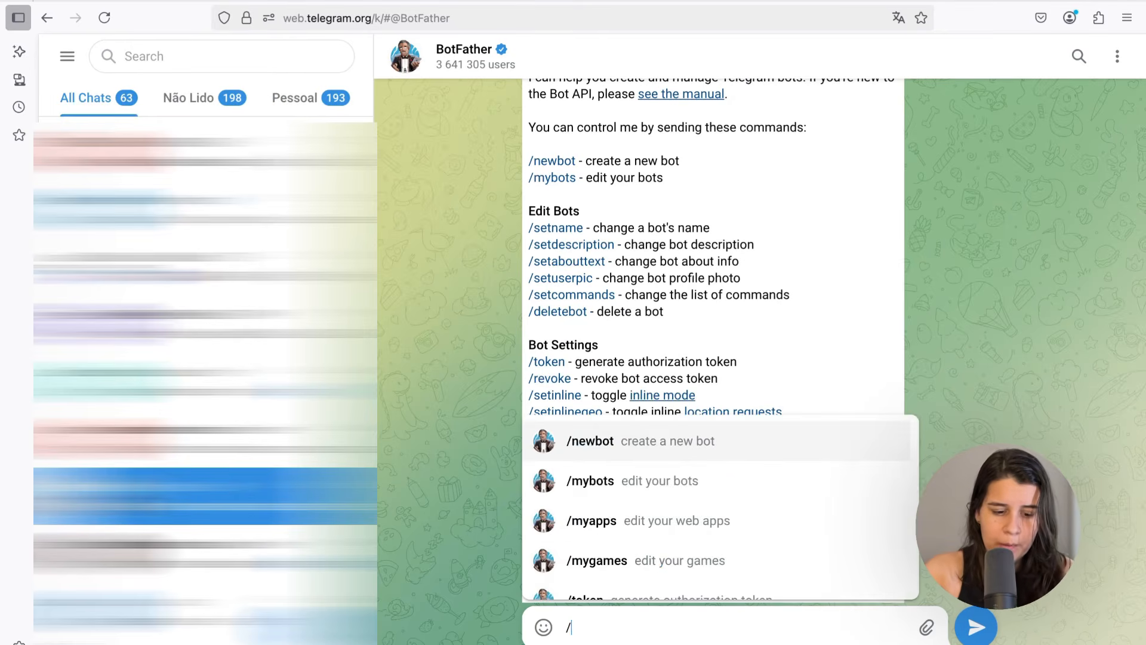
{"action": "type", "text": "newbot"}
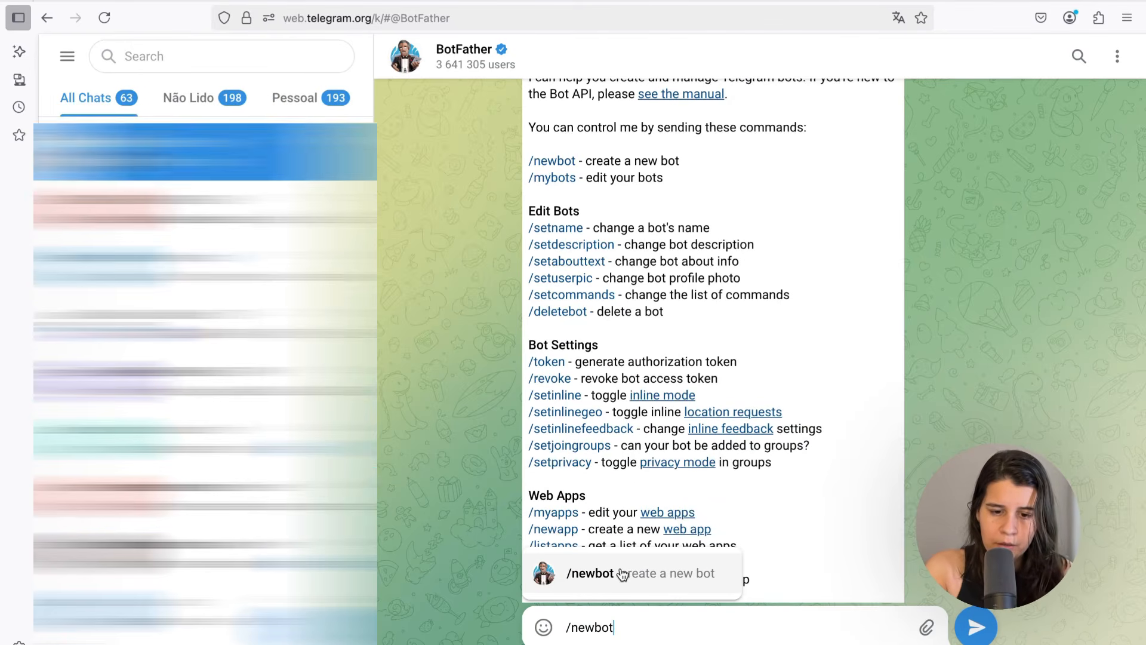
{"action": "left_click", "coordinate": [619, 571]}
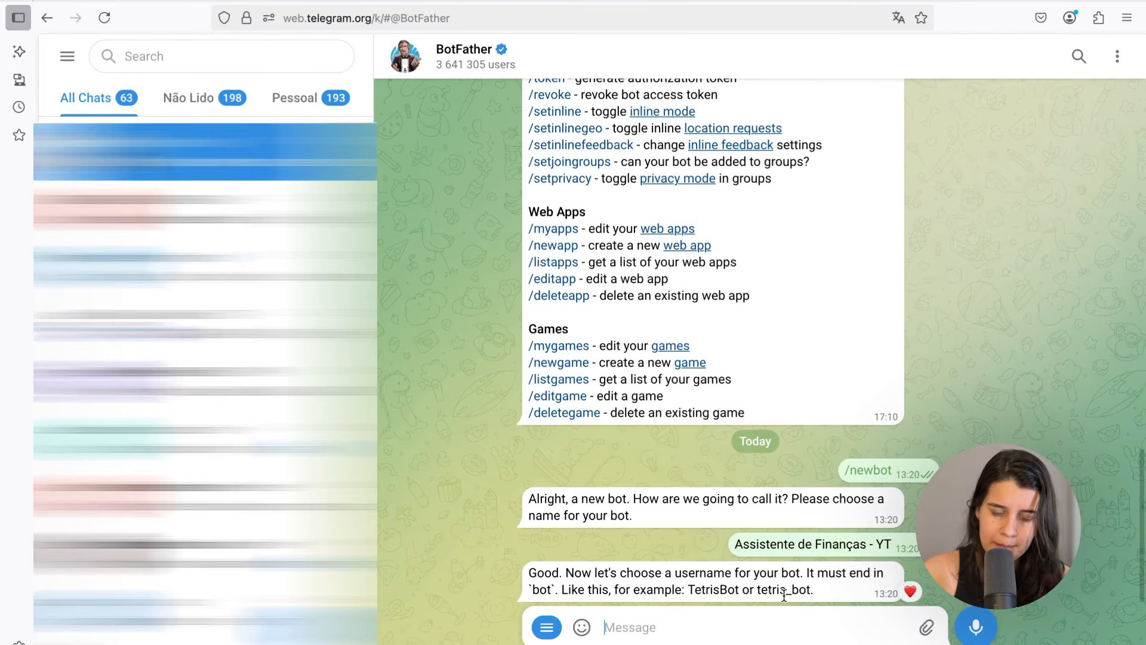
Send the bot username AssistenteFinanceiroYT_bot and copy the bot's access token
{"action": "type", "text": "AssistenteFinanceiroYT_bot"}
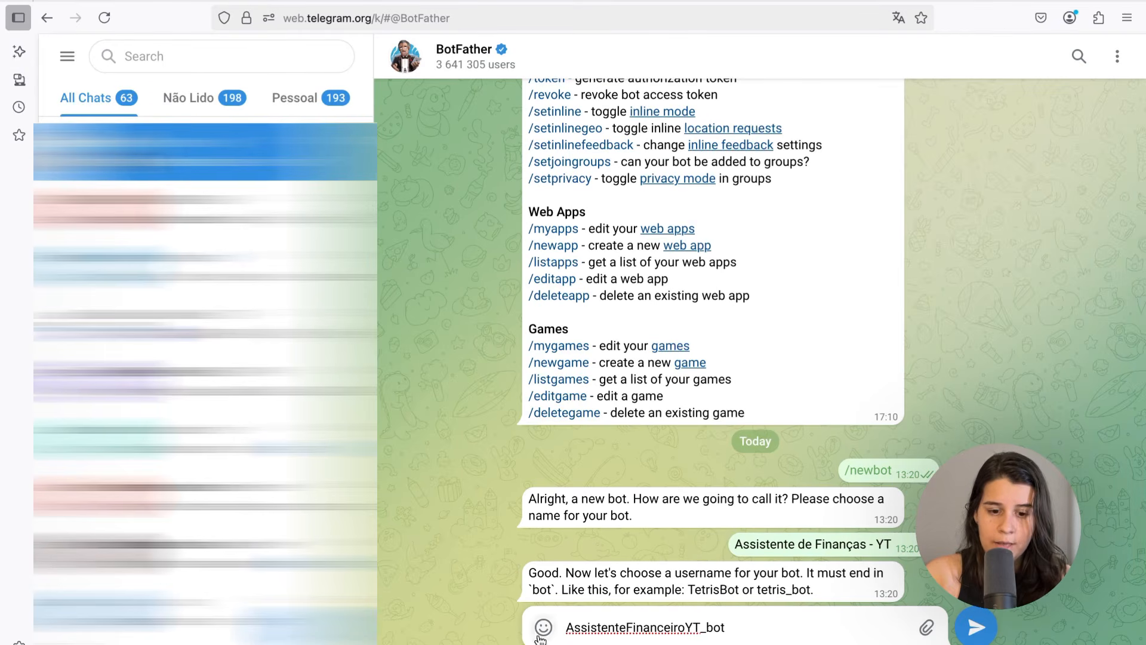
{"action": "left_click", "coordinate": [978, 630]}
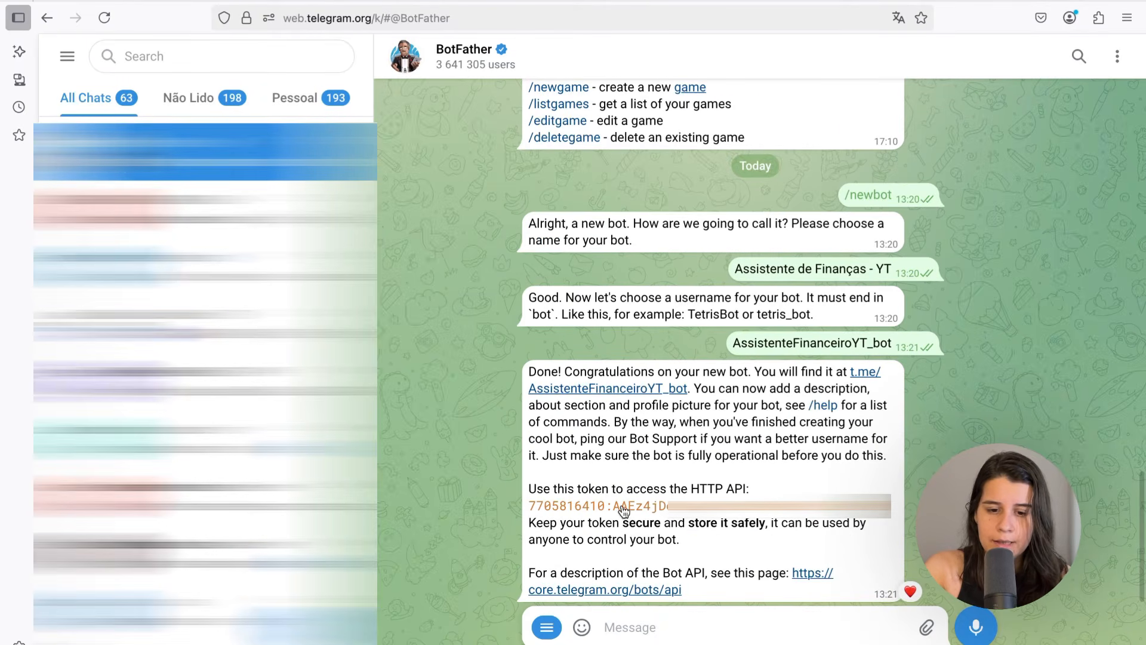
{"action": "left_click", "coordinate": [584, 511]}
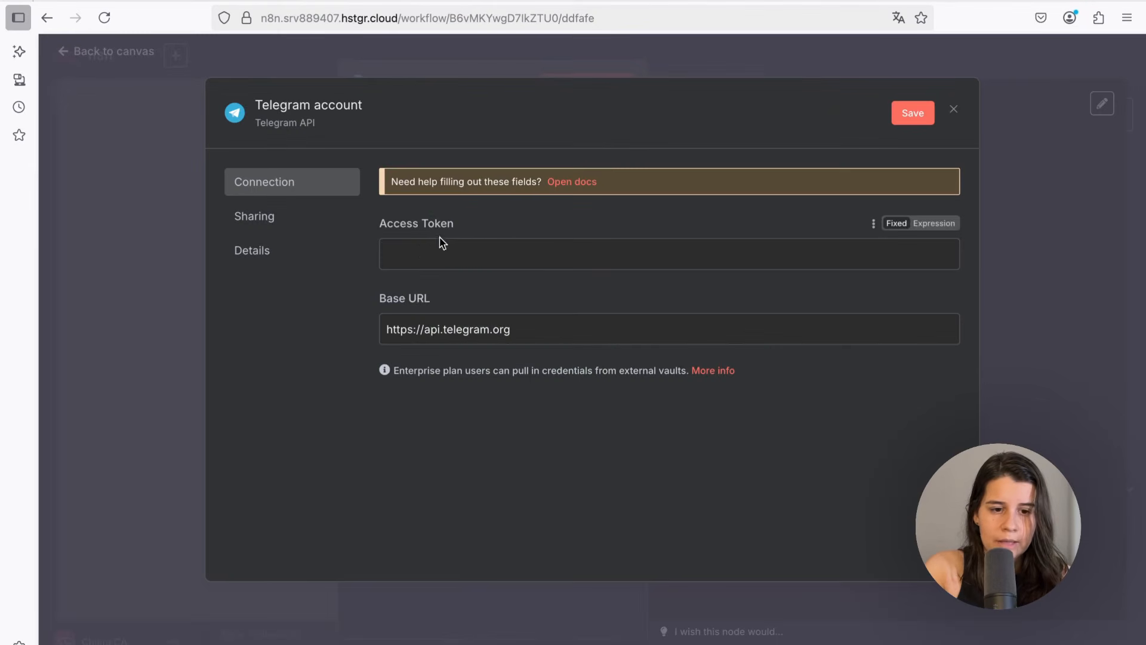
Paste the bot access token into the Telegram credential, save it, and return to the canvas
{"action": "left_click", "coordinate": [423, 251]}
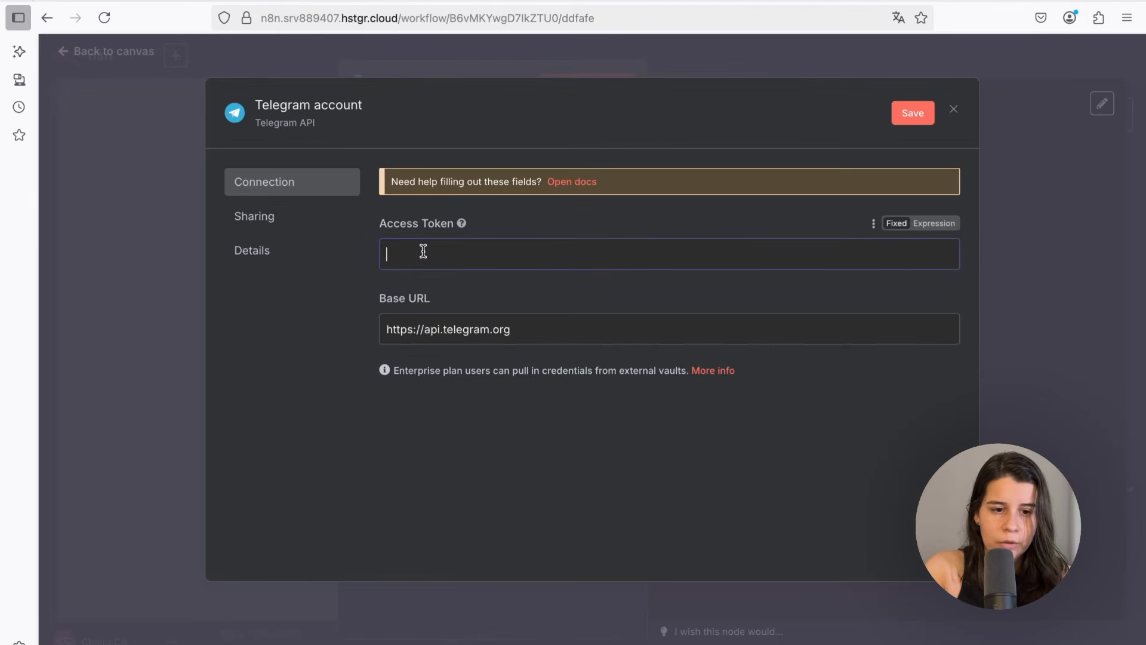
{"action": "key", "text": "ctrl+v"}
{"action": "left_click", "coordinate": [902, 112]}
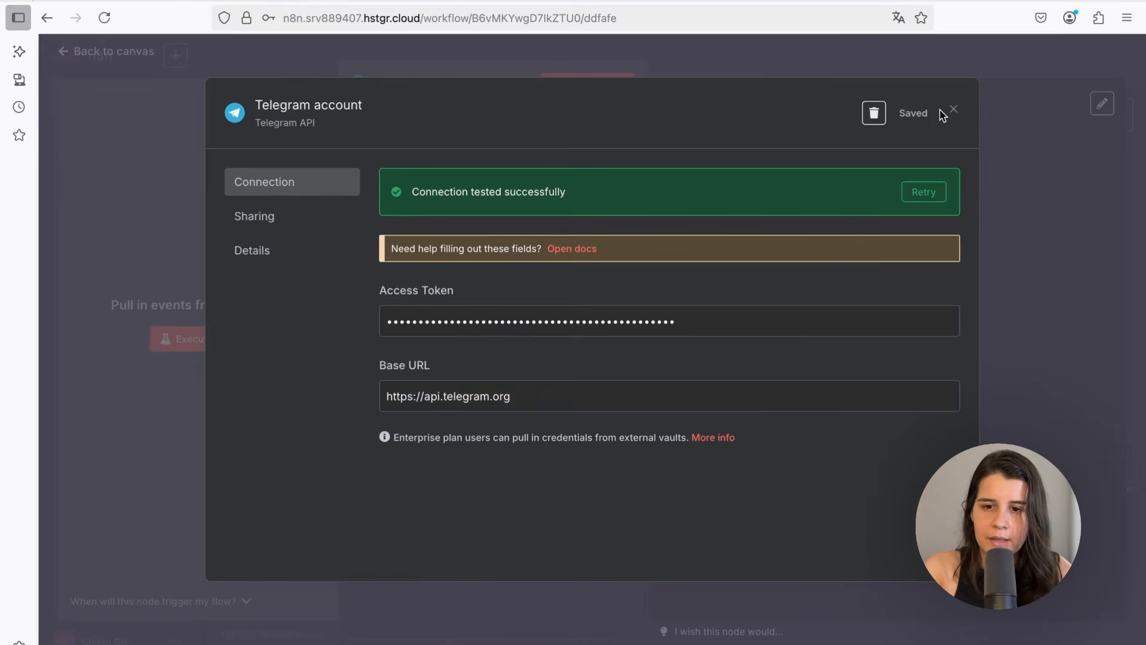
{"action": "left_click", "coordinate": [951, 112]}
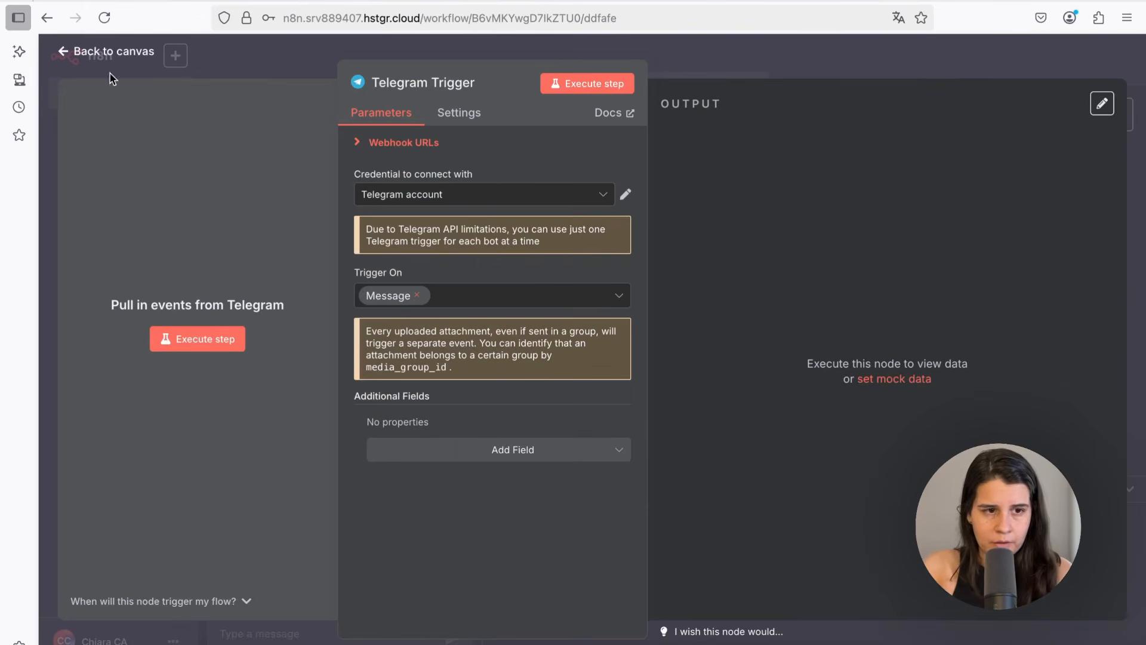
{"action": "left_click", "coordinate": [116, 52]}
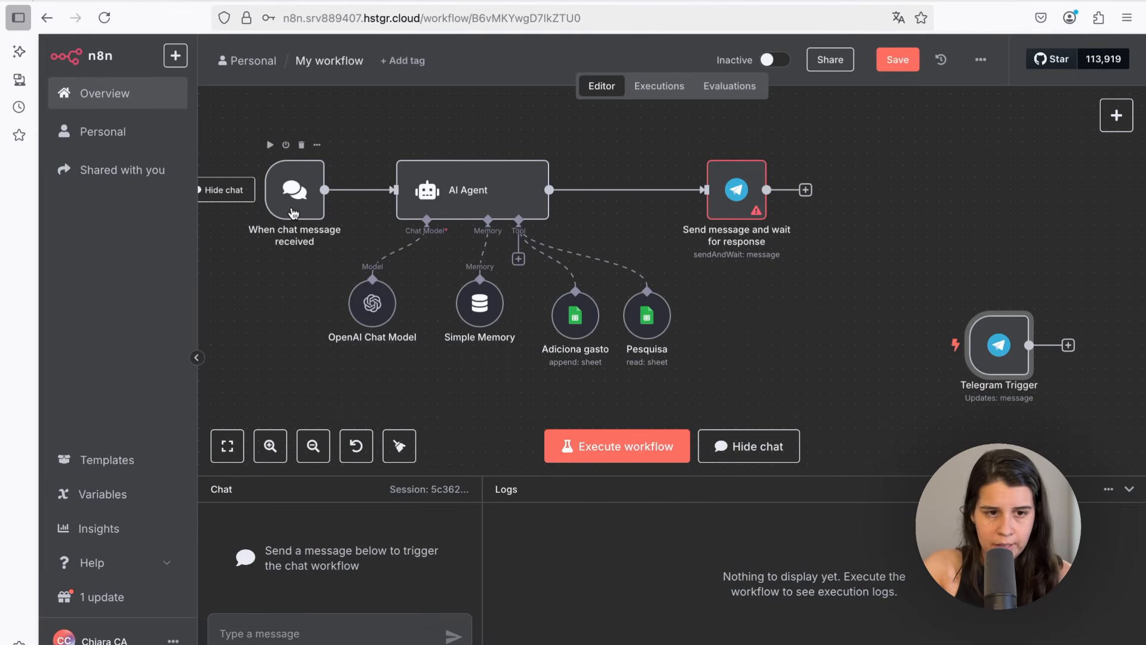
Replace the chat trigger with the Telegram Trigger as the AI Agent's input, save, and deactivate the chat trigger
{"action": "mouse_move", "coordinate": [353, 191]}
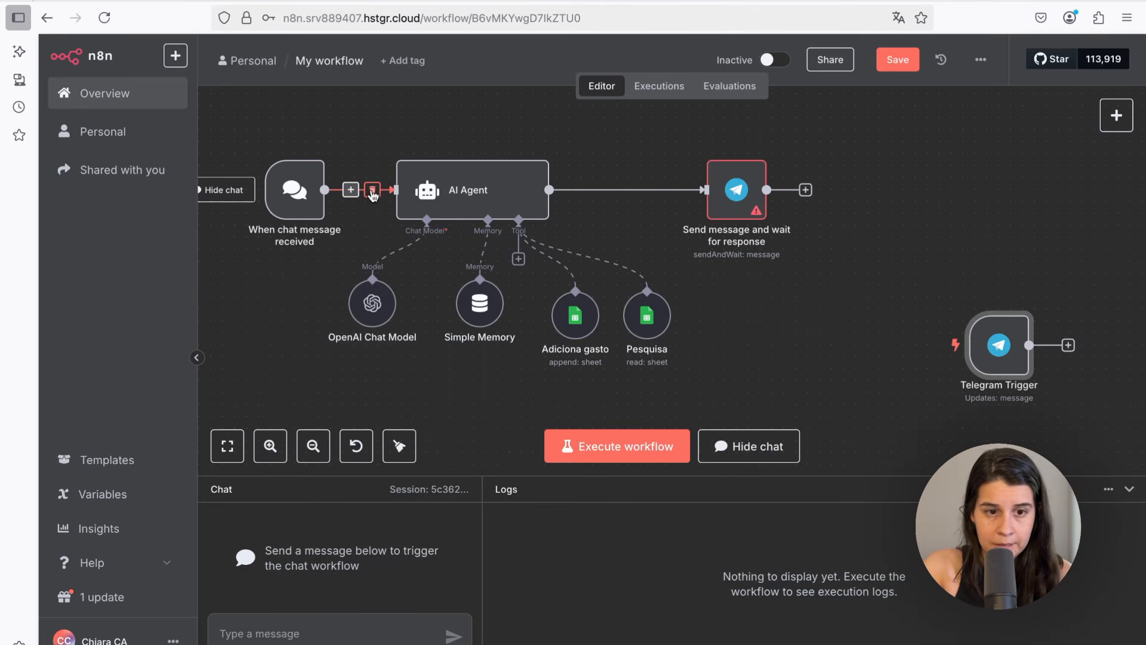
{"action": "left_click", "coordinate": [371, 191]}
{"action": "left_click_drag", "start_coordinate": [289, 198], "coordinate": [993, 198]}
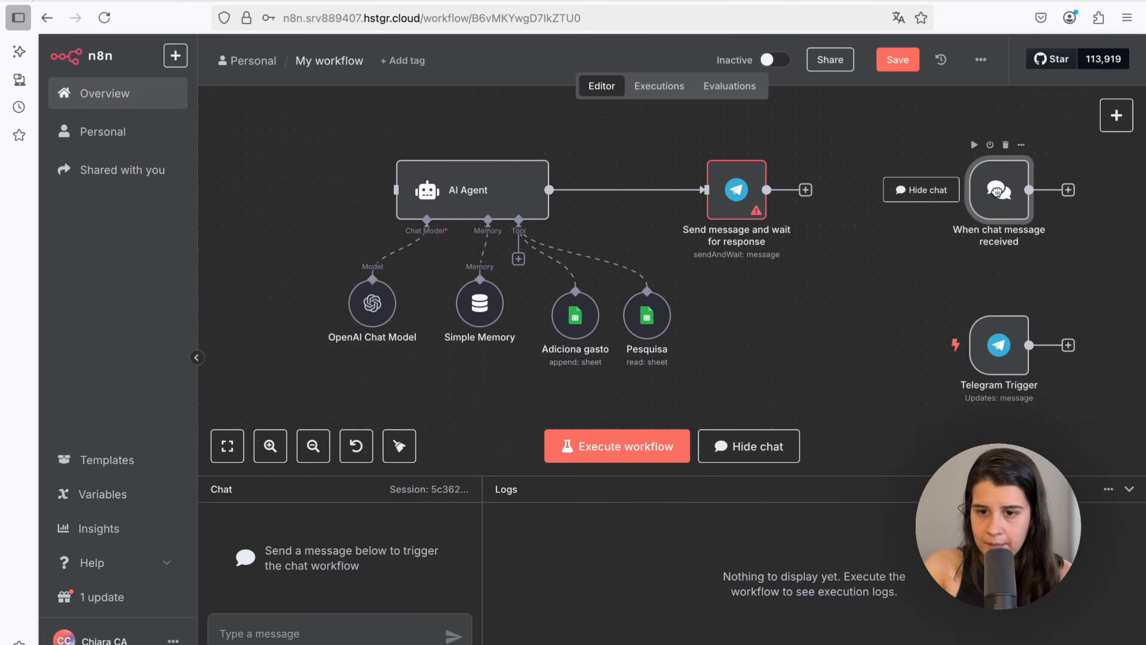
{"action": "left_click_drag", "start_coordinate": [1003, 337], "coordinate": [400, 196]}
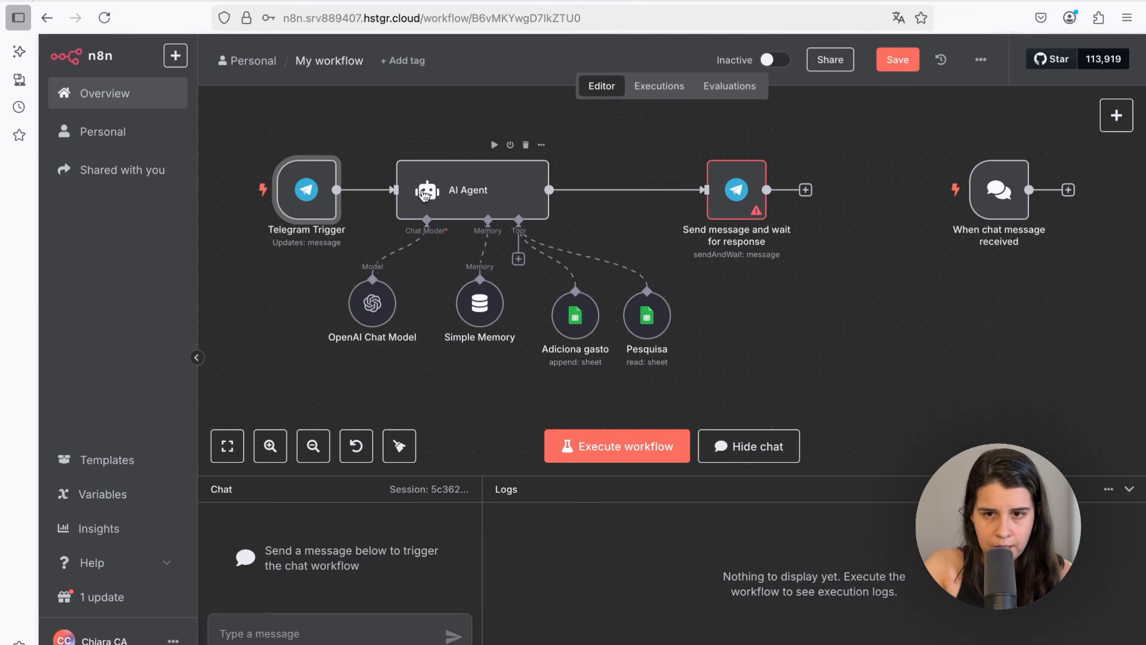
{"action": "left_click", "coordinate": [890, 62]}
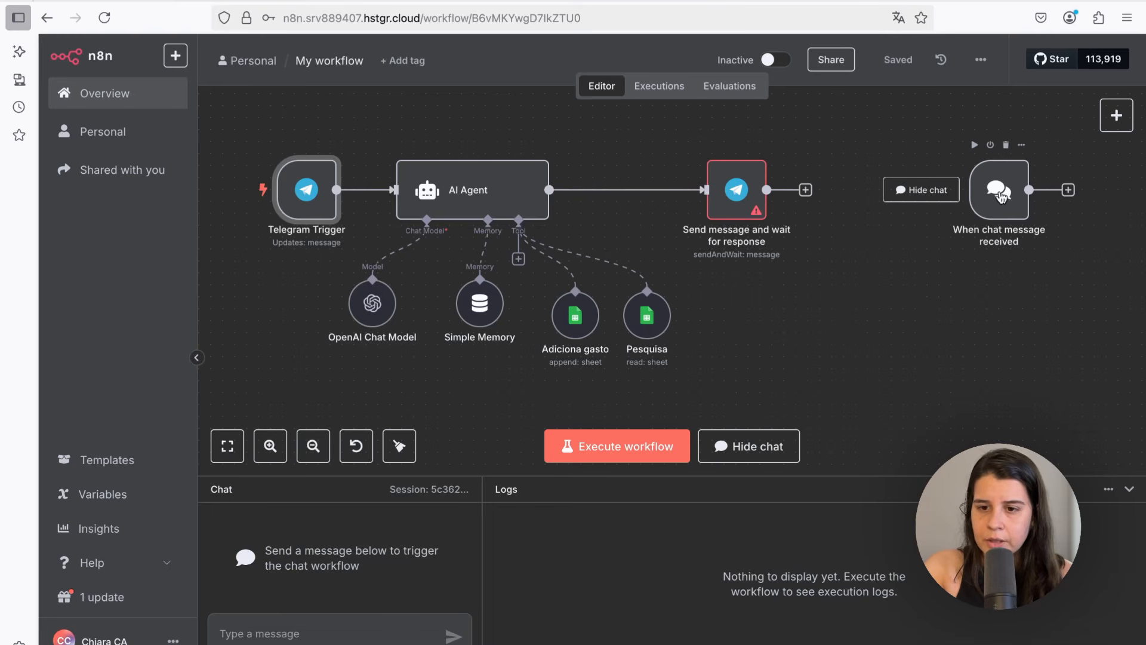
{"action": "left_click", "coordinate": [989, 146]}
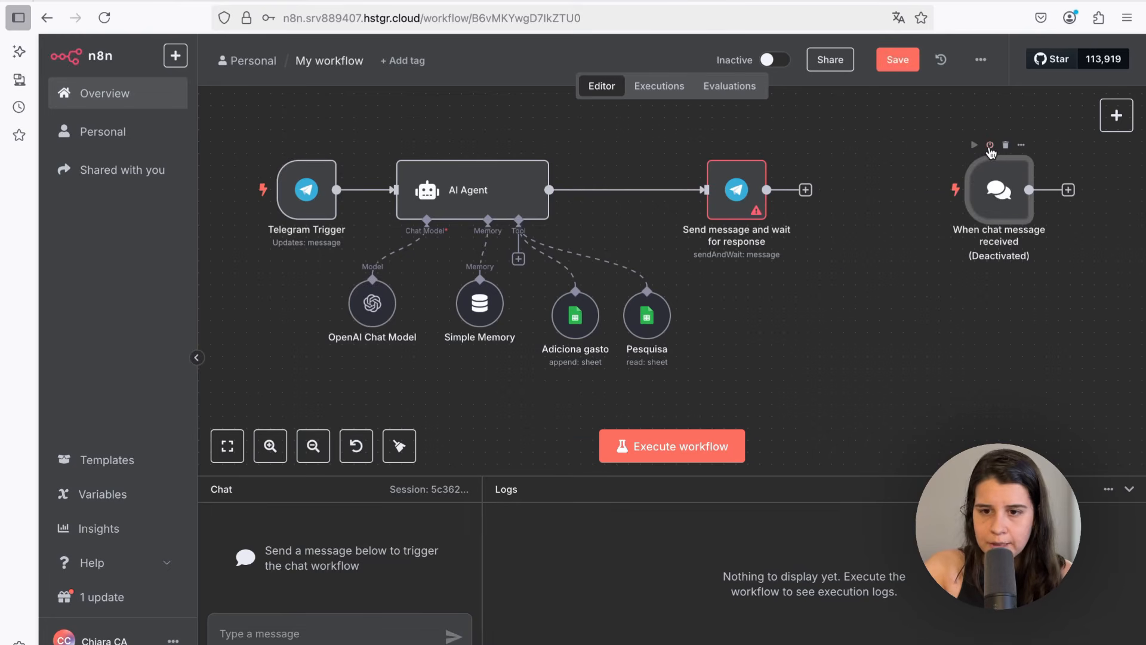
Open the new bot's chat from BotFather's link and start the bot
{"action": "left_click", "coordinate": [997, 1]}
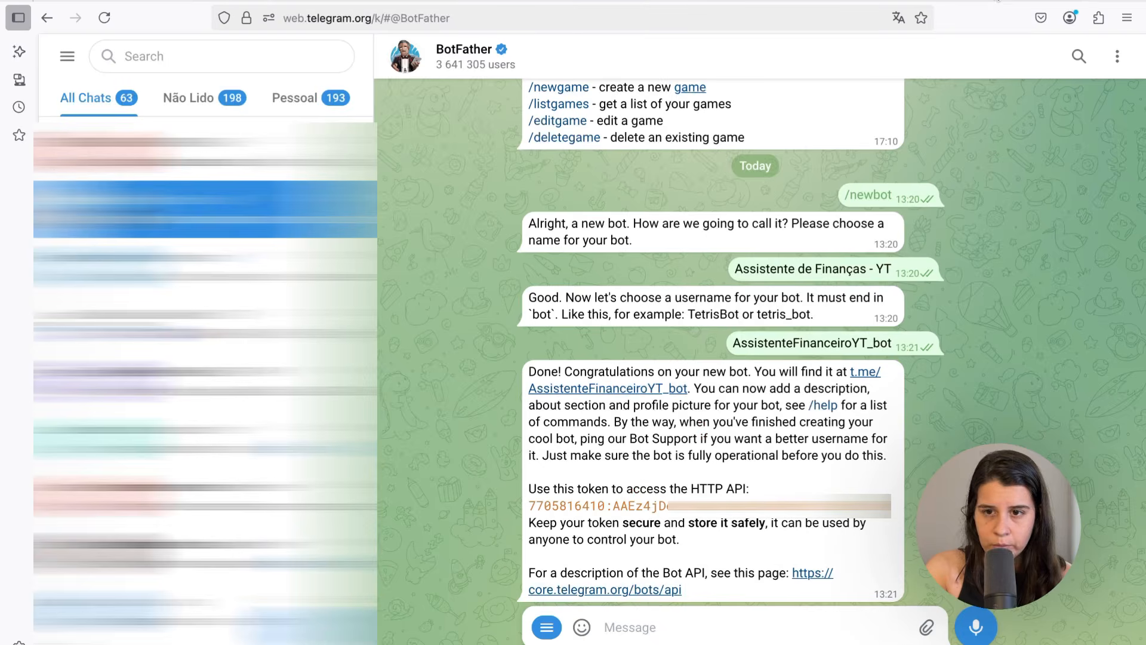
{"action": "left_click", "coordinate": [855, 376]}
{"action": "left_click", "coordinate": [759, 628]}
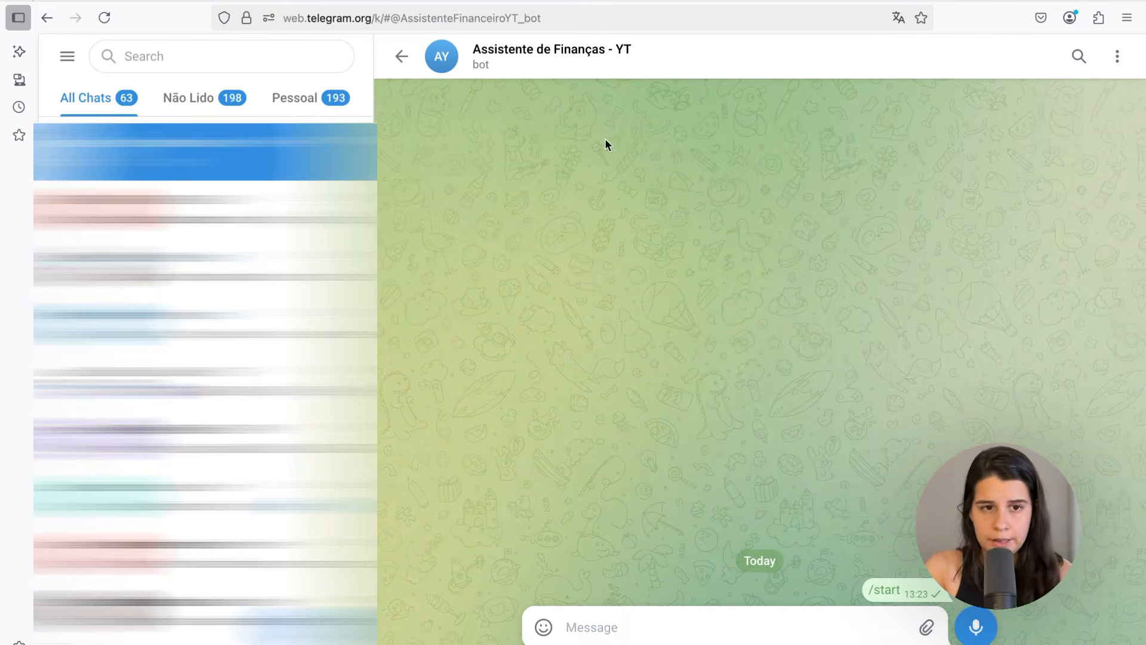
{"action": "left_click", "coordinate": [197, 2]}
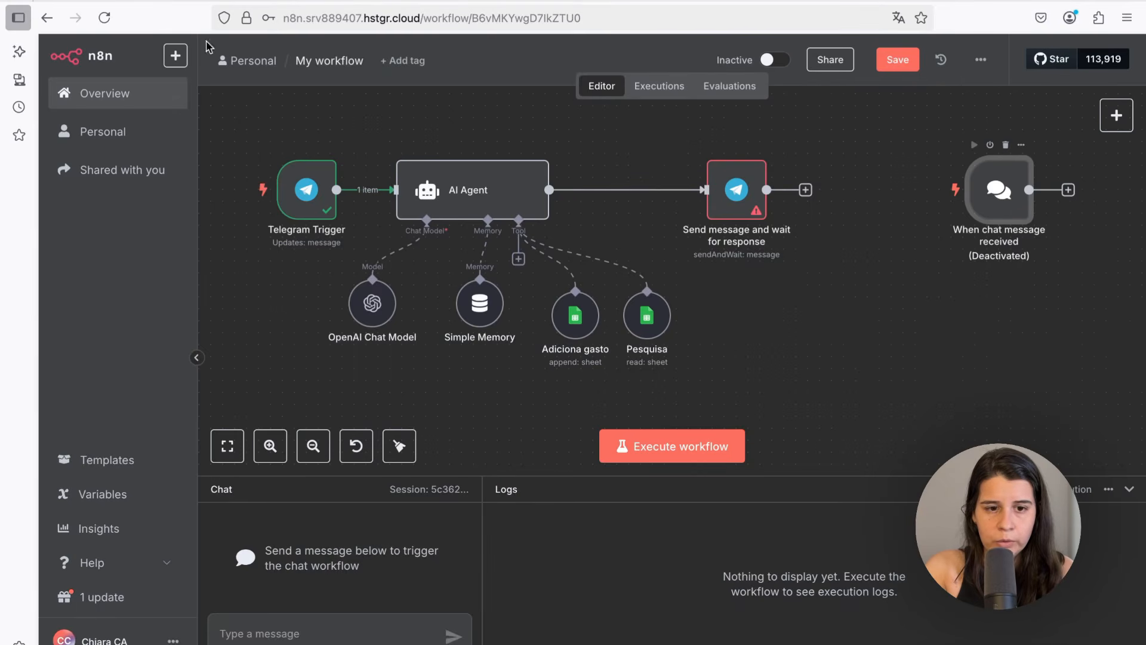
Open the Telegram Trigger's output and select the chat id
{"action": "double_click", "coordinate": [309, 200]}
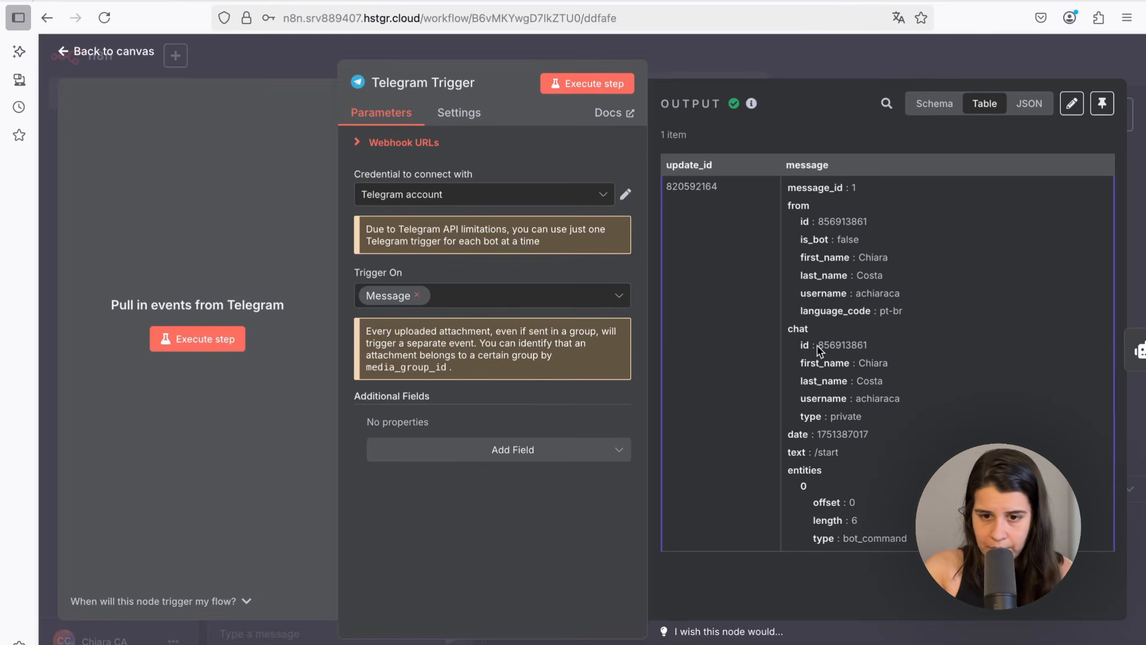
{"action": "left_click_drag", "start_coordinate": [817, 345], "coordinate": [870, 351]}
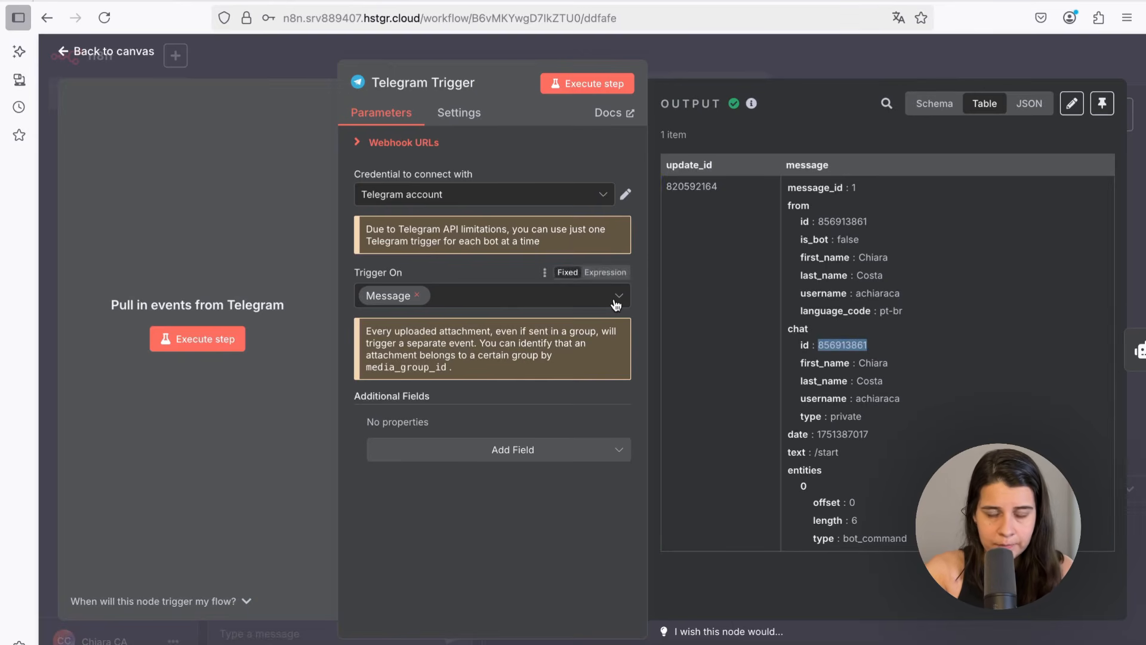
{"action": "left_click", "coordinate": [102, 52]}
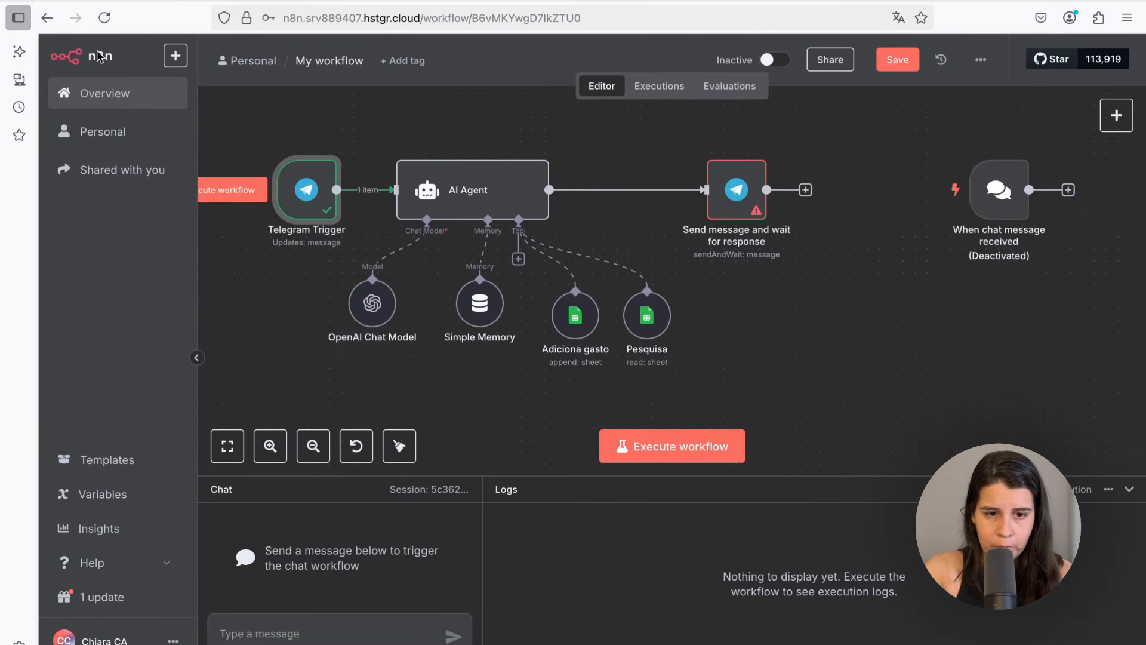
Set the AI Agent's prompt source to Define below and map the Telegram message text into the Prompt
{"action": "double_click", "coordinate": [472, 188]}
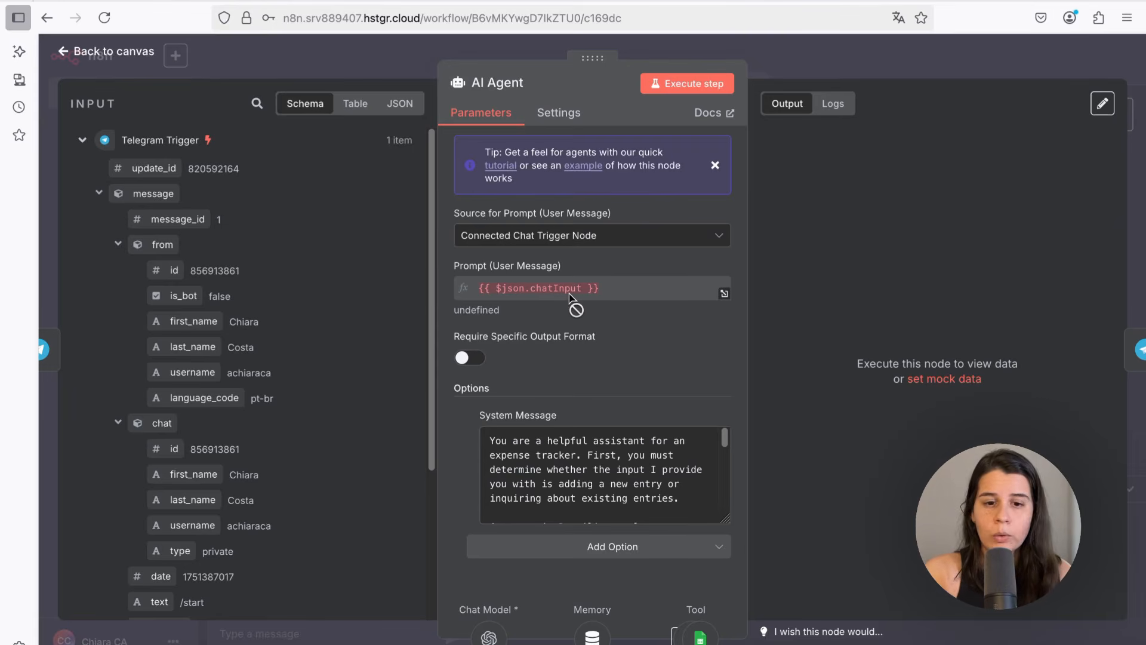
{"action": "scroll", "coordinate": [295, 421], "scroll_direction": "down", "scroll_amount": 1}
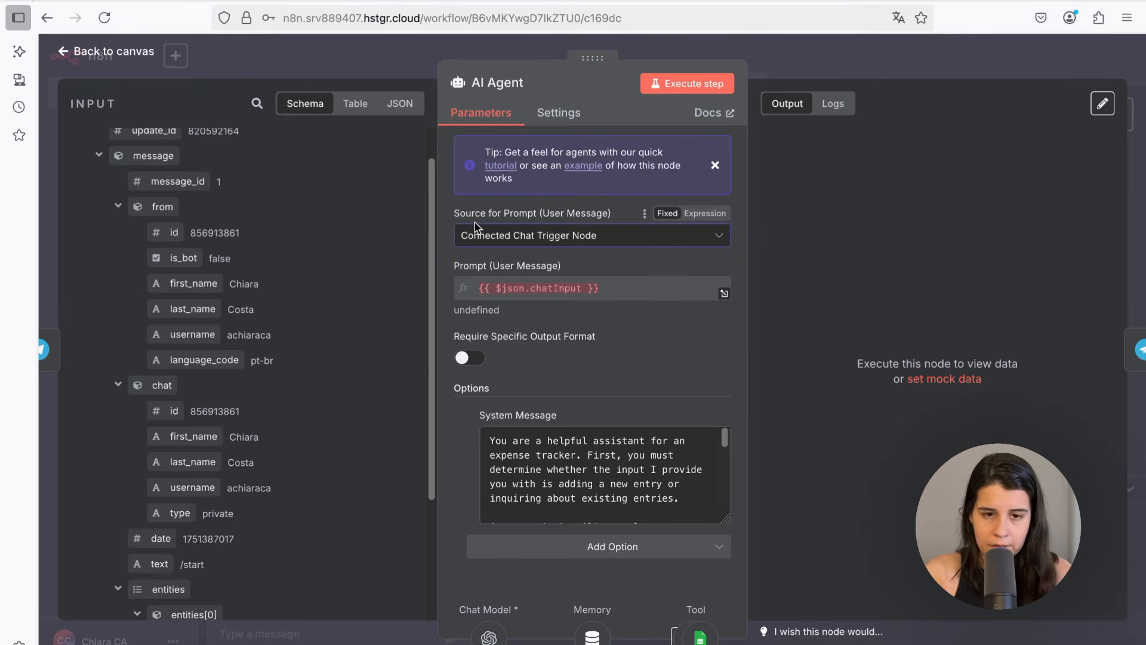
{"action": "left_click", "coordinate": [490, 236]}
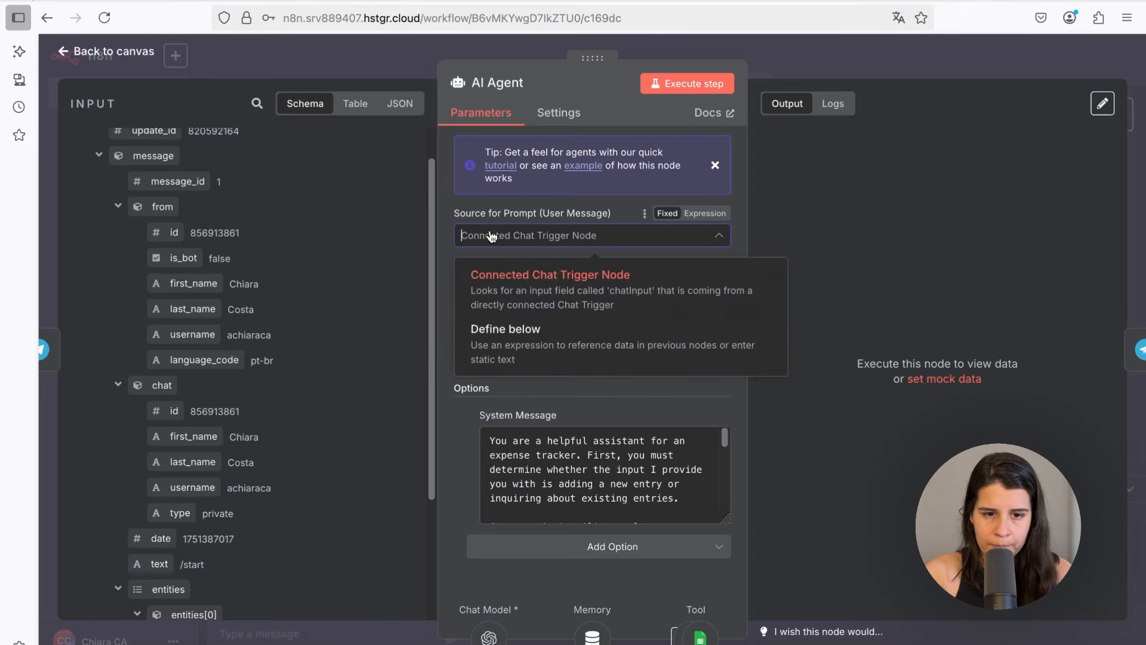
{"action": "left_click", "coordinate": [493, 342]}
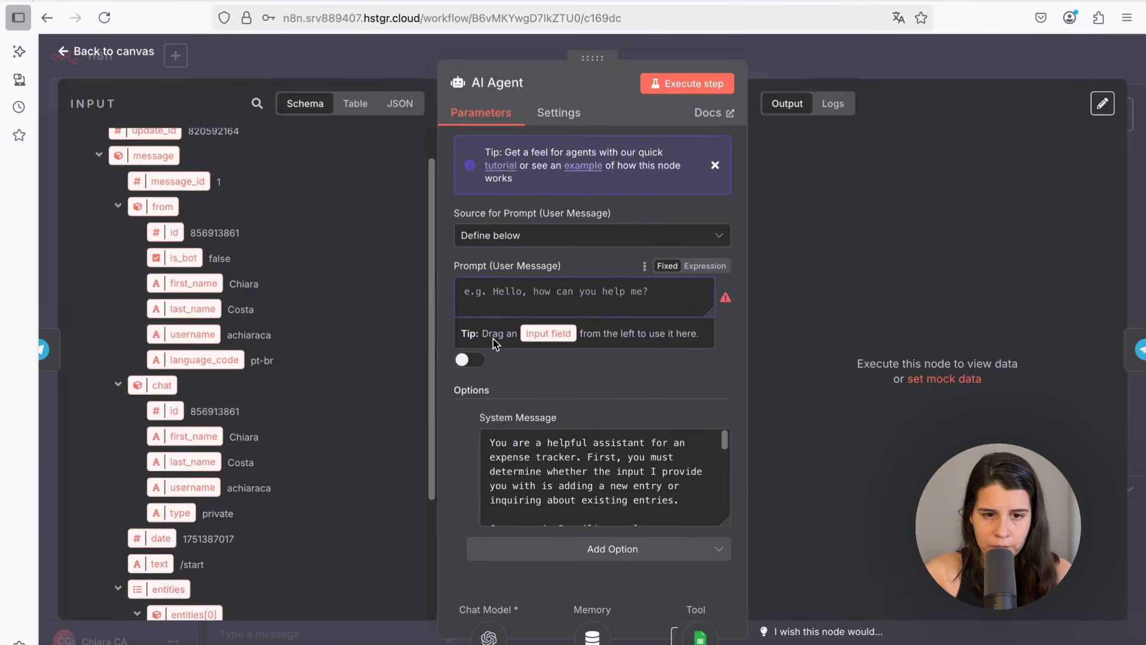
{"action": "left_click_drag", "start_coordinate": [159, 563], "coordinate": [509, 289]}
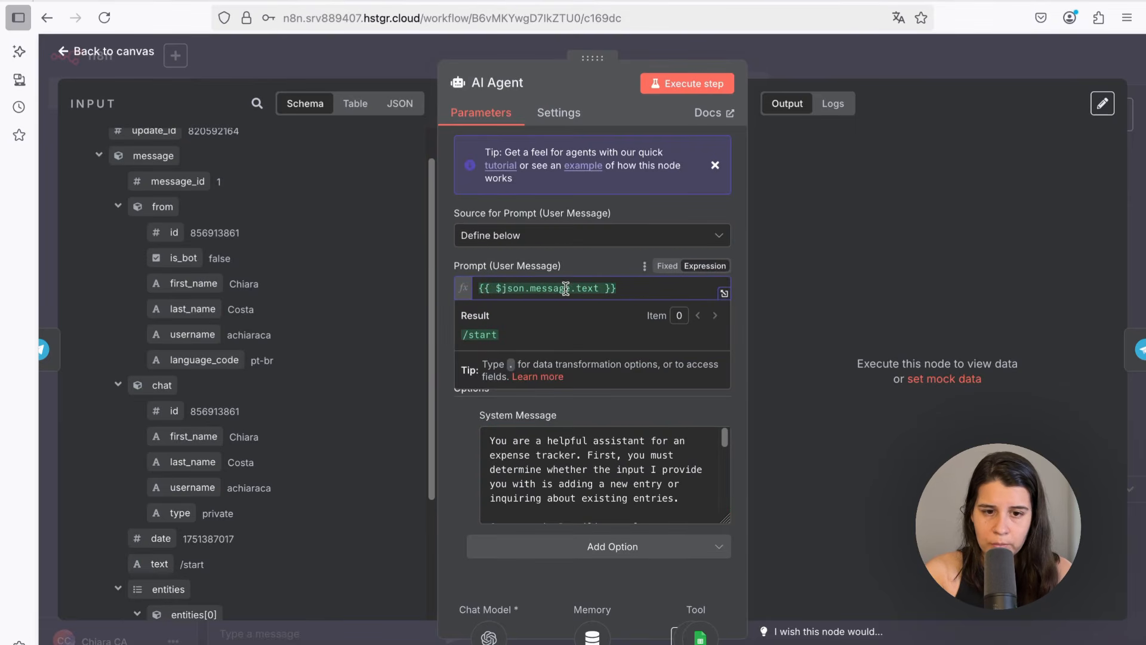
{"action": "left_click_drag", "start_coordinate": [625, 290], "coordinate": [477, 290]}
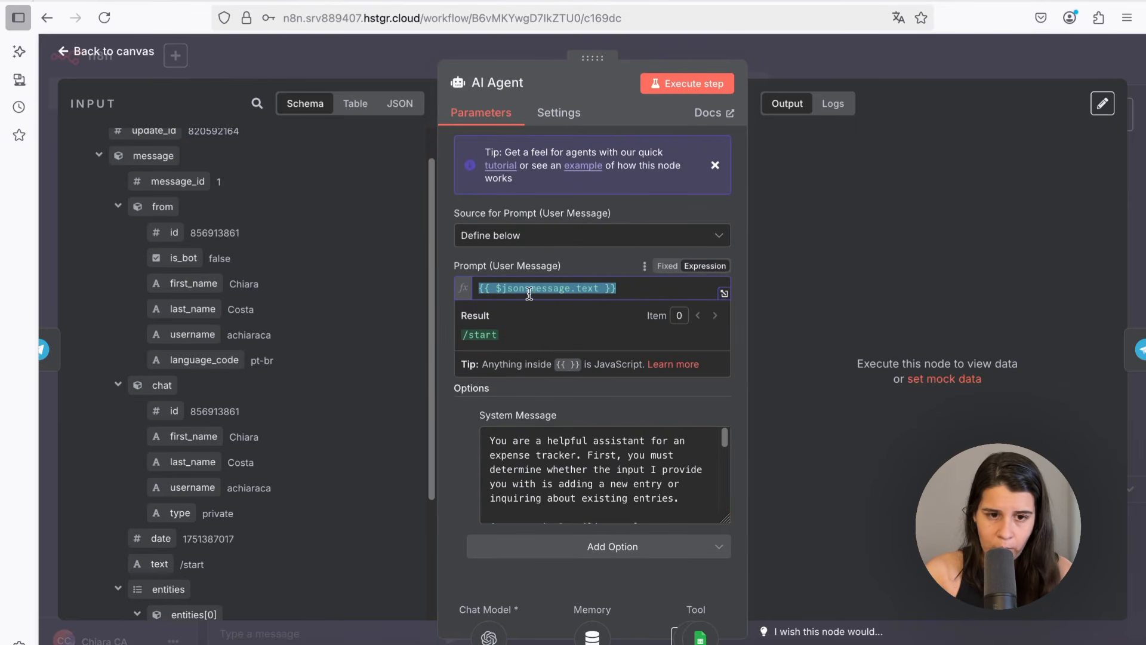
{"action": "left_click", "coordinate": [100, 58]}
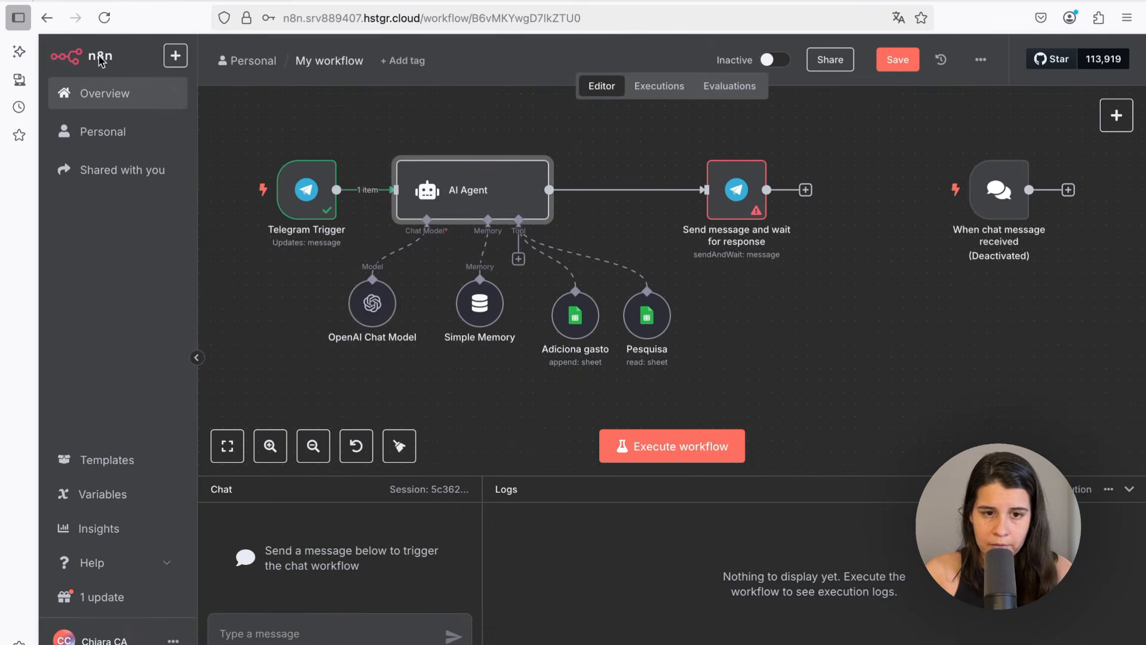
Open the Simple Memory node to check its session key
{"action": "left_click", "coordinate": [372, 303]}
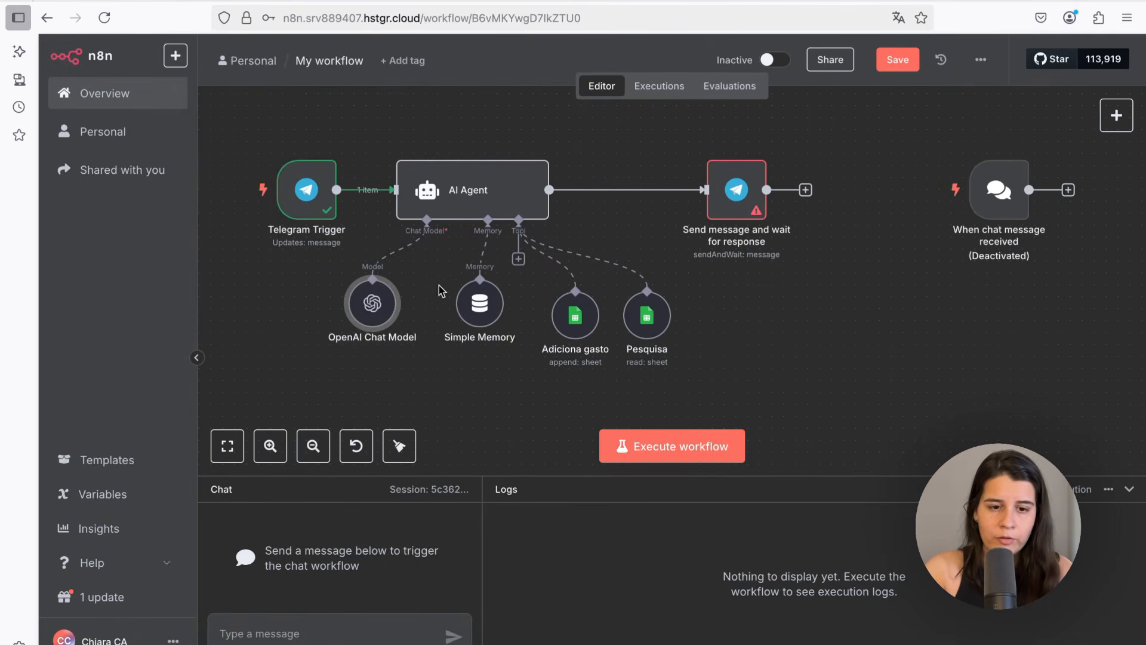
{"action": "mouse_move", "coordinate": [483, 309]}
{"action": "left_mouse_down"}
{"action": "mouse_move", "coordinate": [458, 308]}
{"action": "mouse_move", "coordinate": [482, 308]}
{"action": "left_mouse_up"}
{"action": "double_click", "coordinate": [481, 308]}
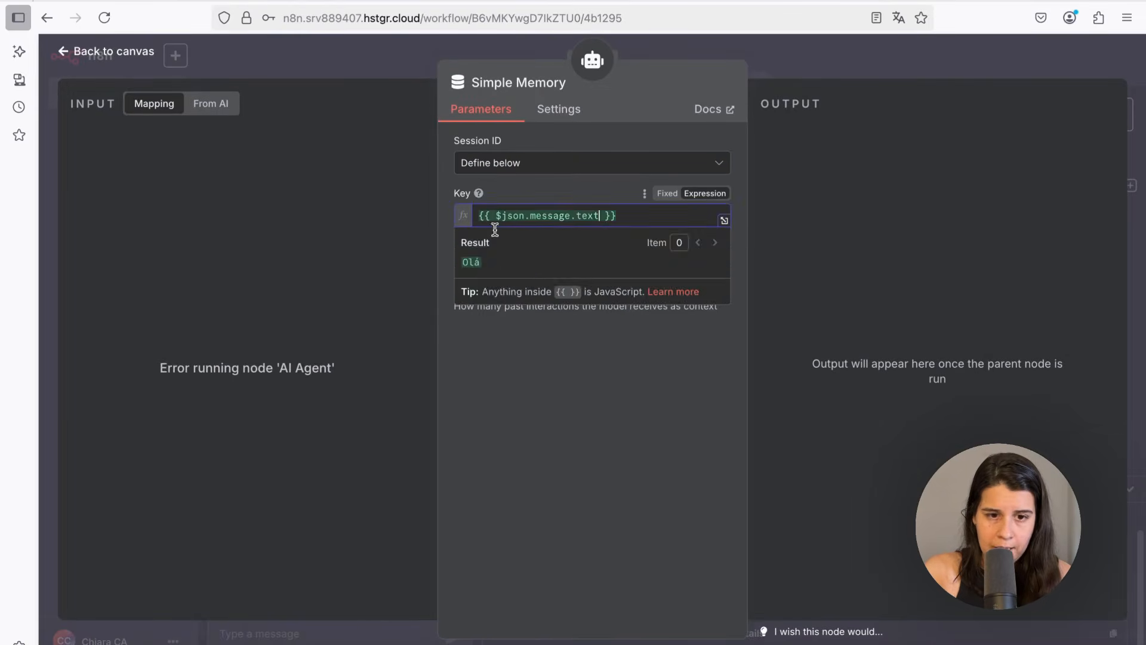
Save the workflow and return to the bot's Telegram chat
{"action": "left_click", "coordinate": [103, 55]}
{"action": "left_click", "coordinate": [895, 60]}
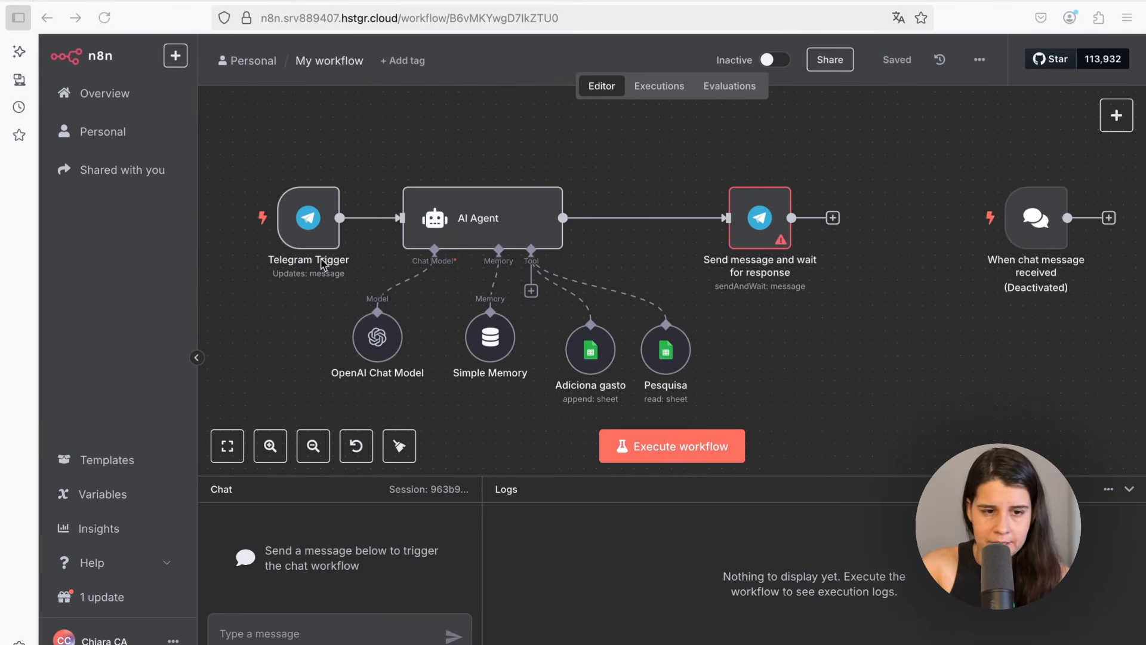
{"action": "left_click", "coordinate": [716, 13]}
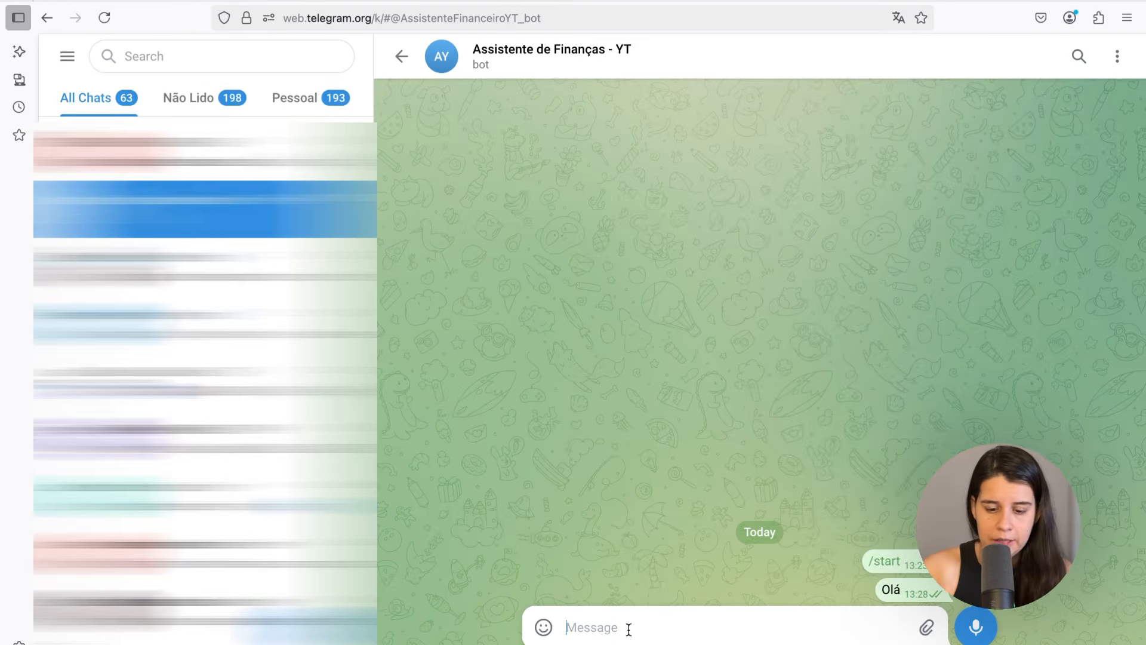
Send the message "Olá de novo" to the bot in the Telegram chat
{"action": "type", "text": "Olá "}
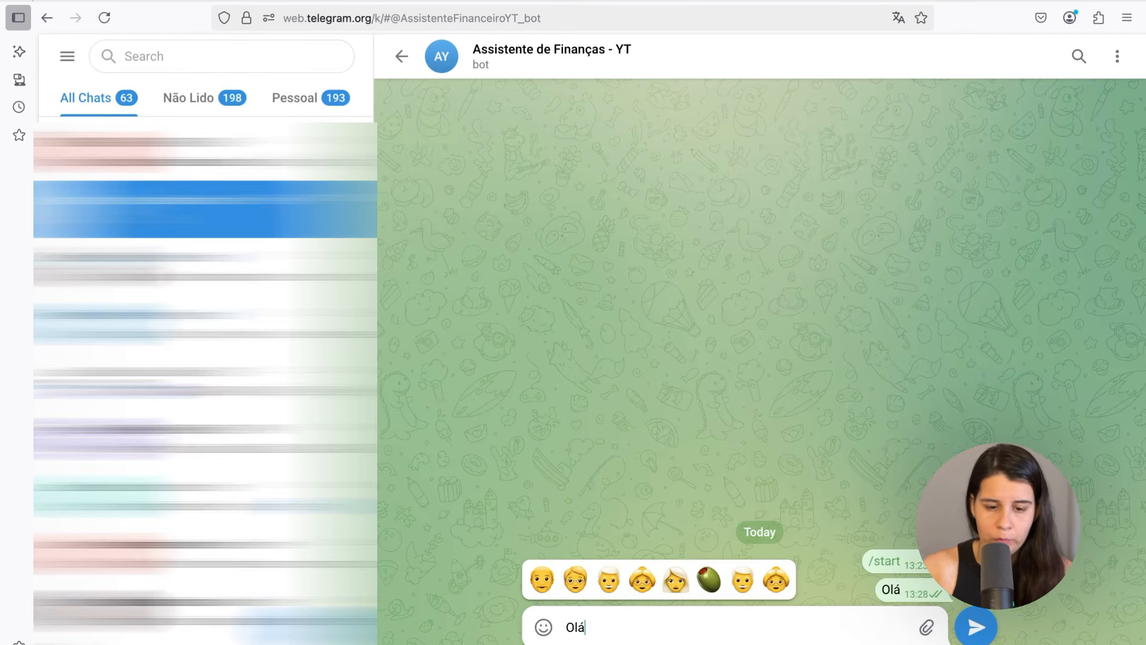
{"action": "type", "text": "de novo"}
{"action": "key", "text": "Return"}
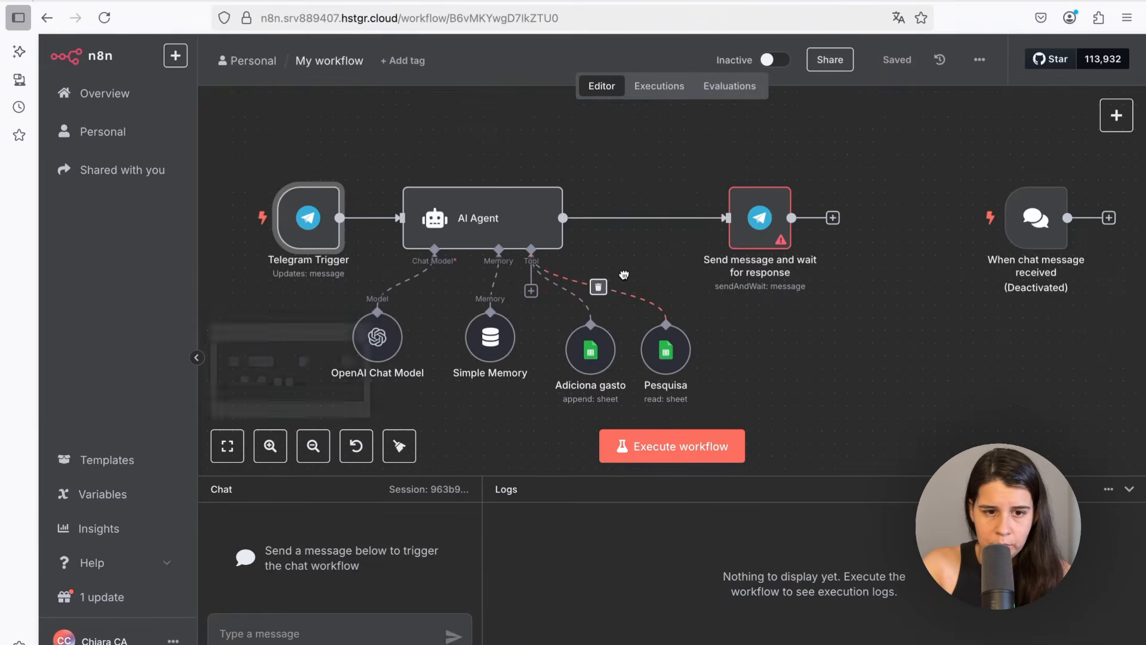
Run the workflow to receive the Telegram message, then open the AI Agent and execute its step
{"action": "left_click_drag", "start_coordinate": [623, 274], "coordinate": [741, 260]}
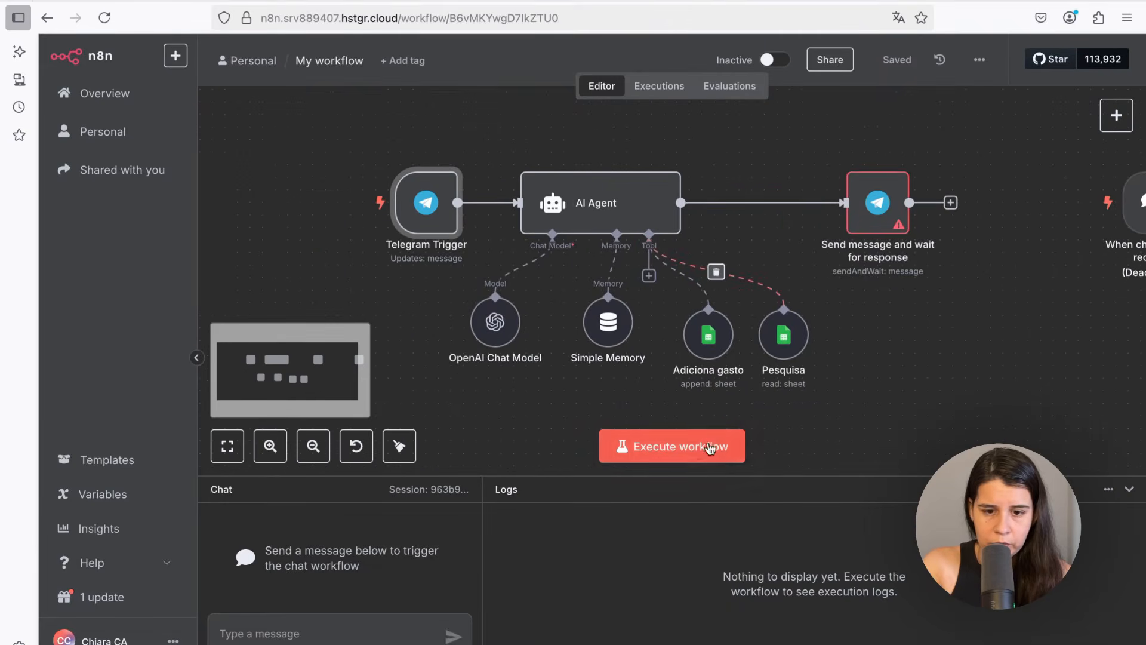
{"action": "left_click", "coordinate": [678, 448]}
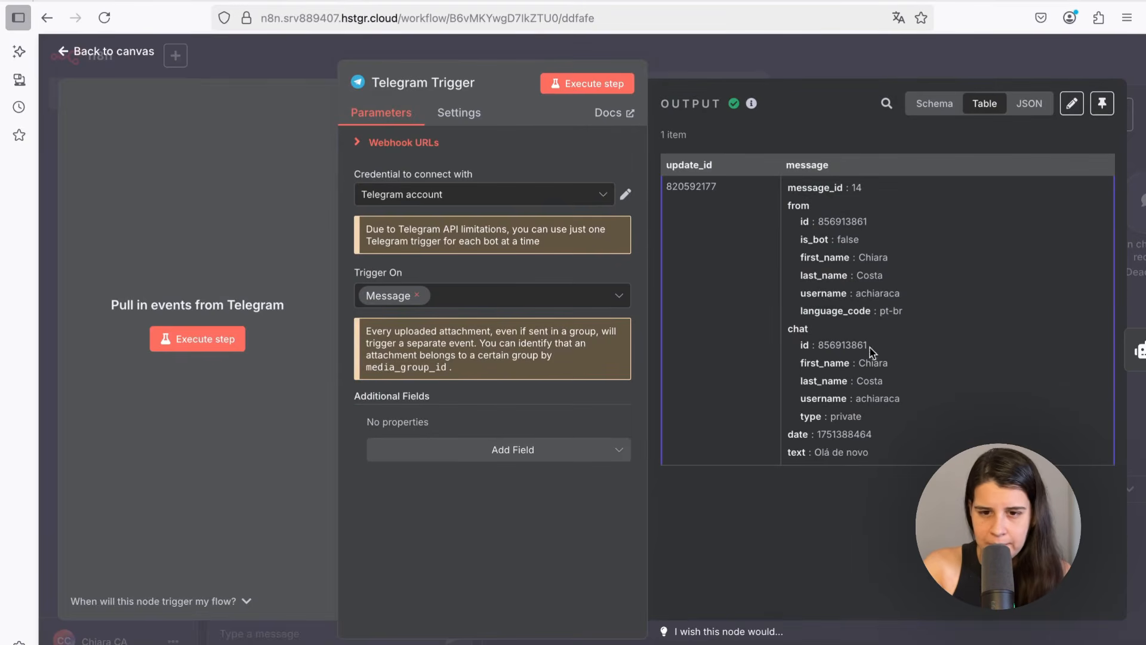
{"action": "key", "text": "Escape"}
{"action": "double_click", "coordinate": [597, 191]}
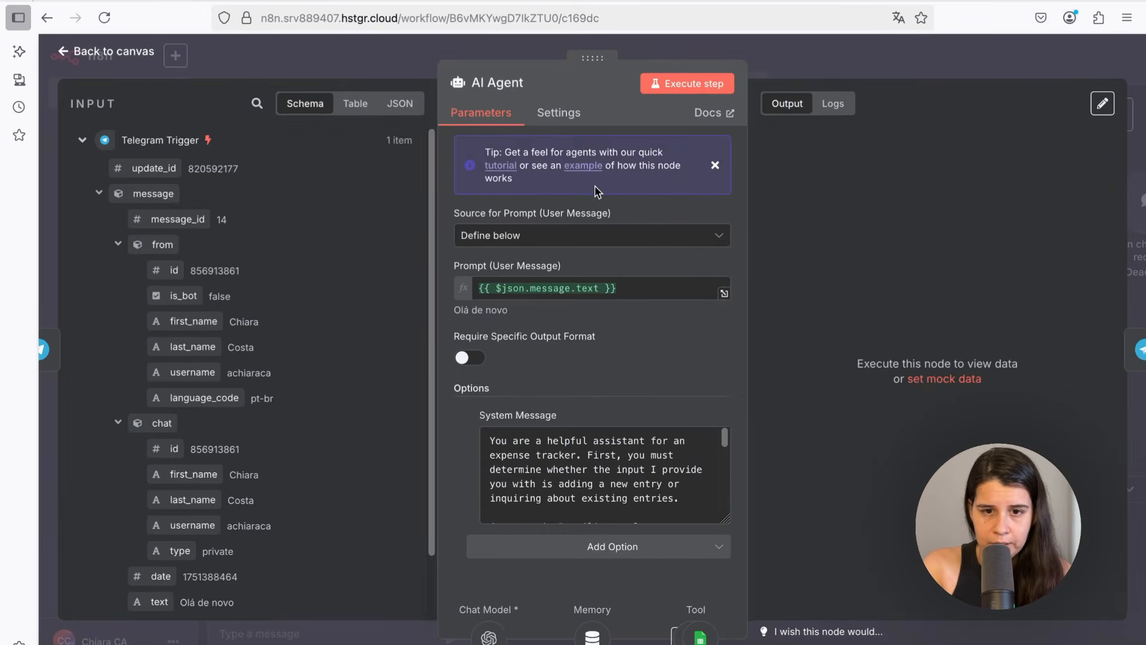
{"action": "left_click", "coordinate": [658, 89]}
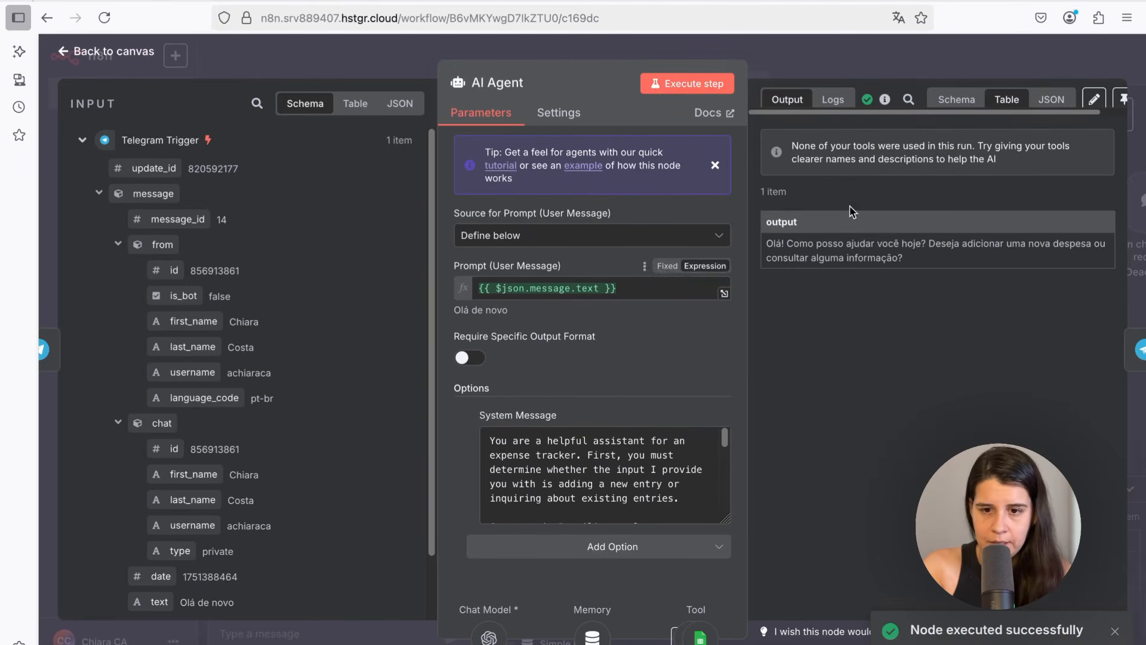
Examine the AI Agent's output response and return to the canvas
{"action": "scroll", "coordinate": [186, 536], "scroll_direction": "down", "scroll_amount": 2}
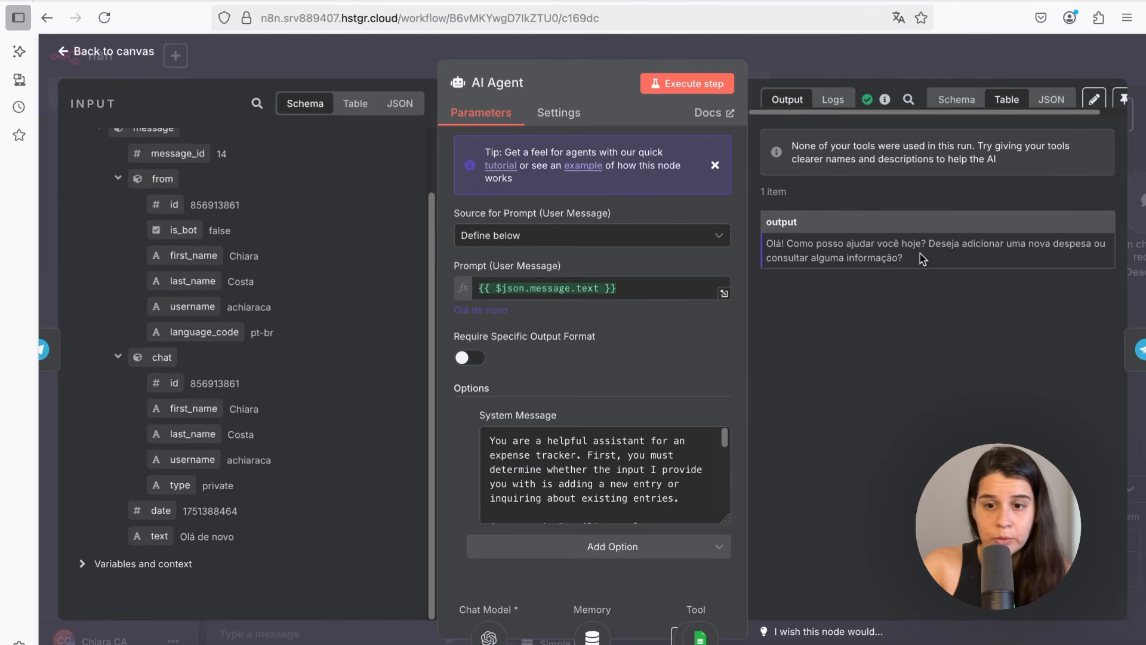
{"action": "left_click_drag", "start_coordinate": [961, 243], "coordinate": [1011, 244]}
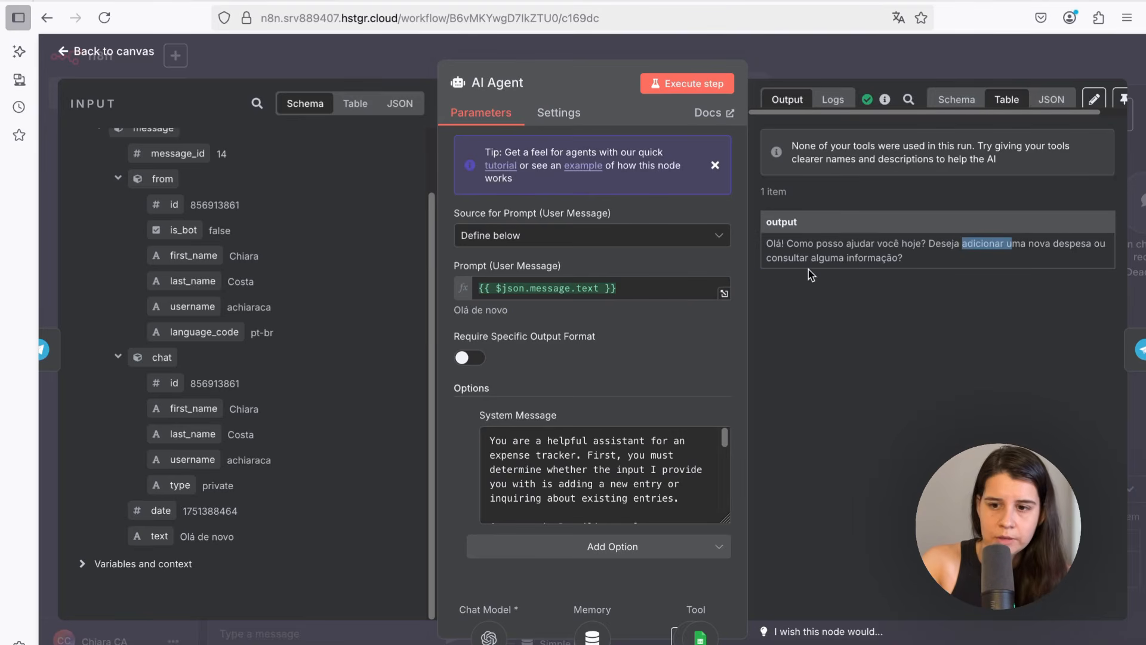
{"action": "left_click", "coordinate": [835, 292]}
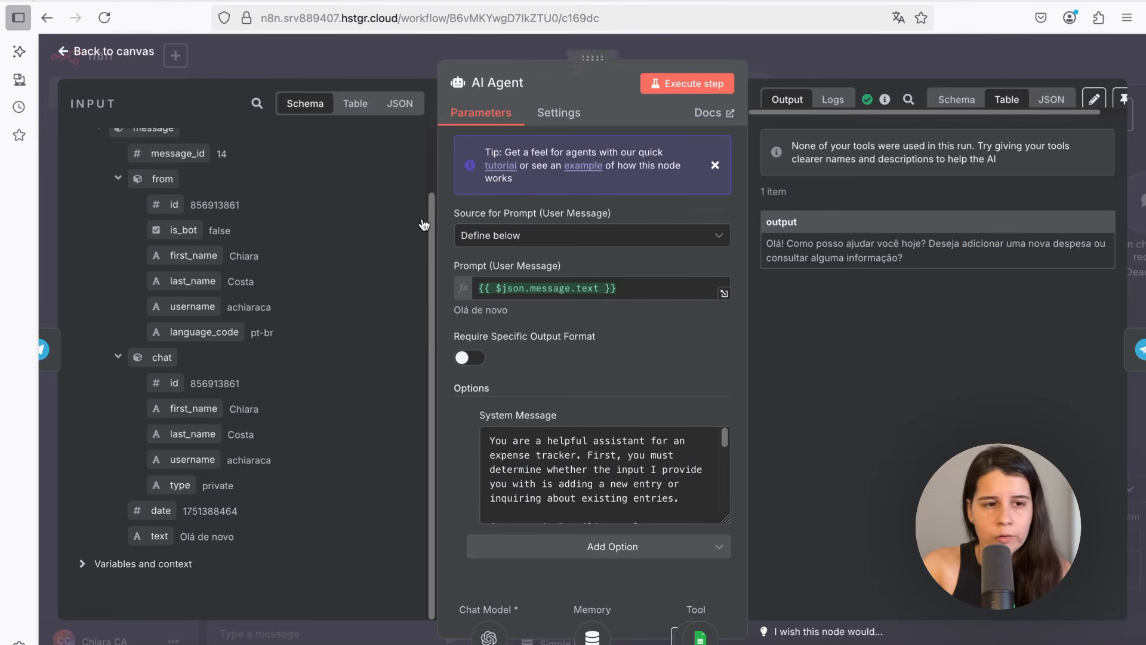
{"action": "left_click_drag", "start_coordinate": [762, 237], "coordinate": [871, 245]}
{"action": "left_click", "coordinate": [870, 247]}
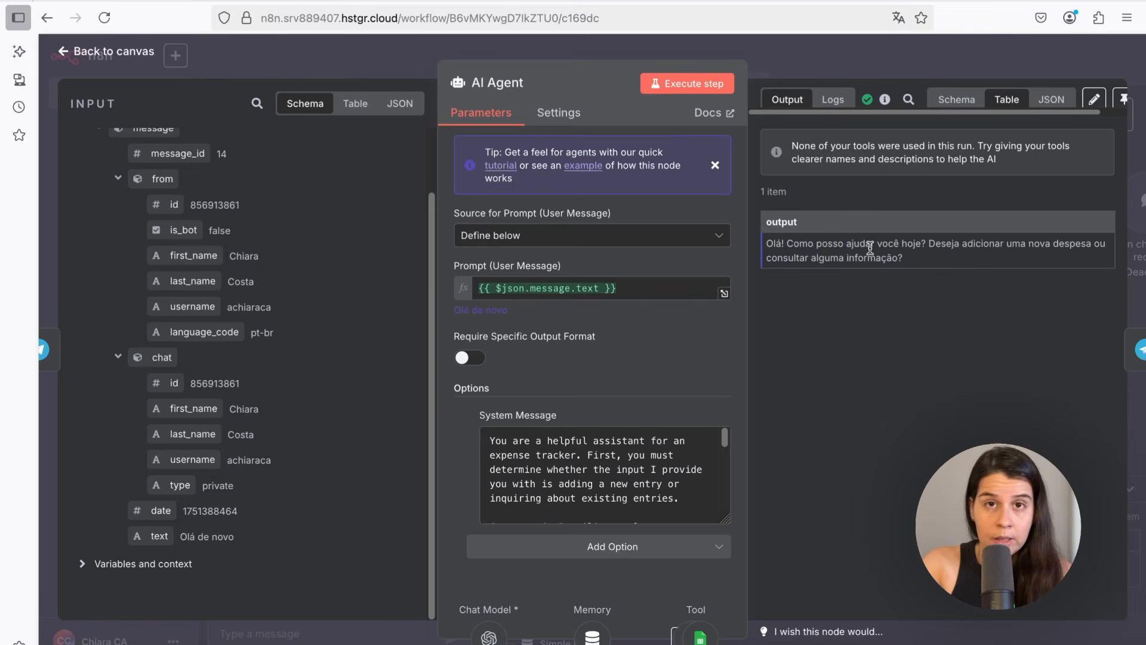
{"action": "left_click_drag", "start_coordinate": [940, 267], "coordinate": [740, 240]}
{"action": "left_click", "coordinate": [803, 244]}
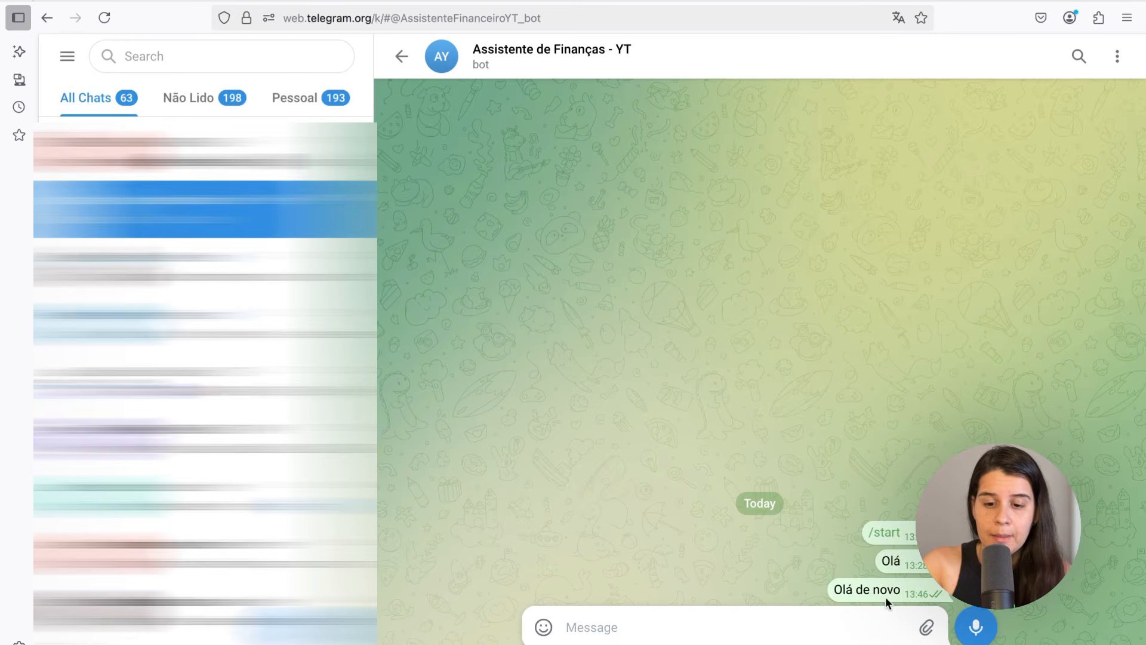
{"action": "double_click", "coordinate": [886, 596]}
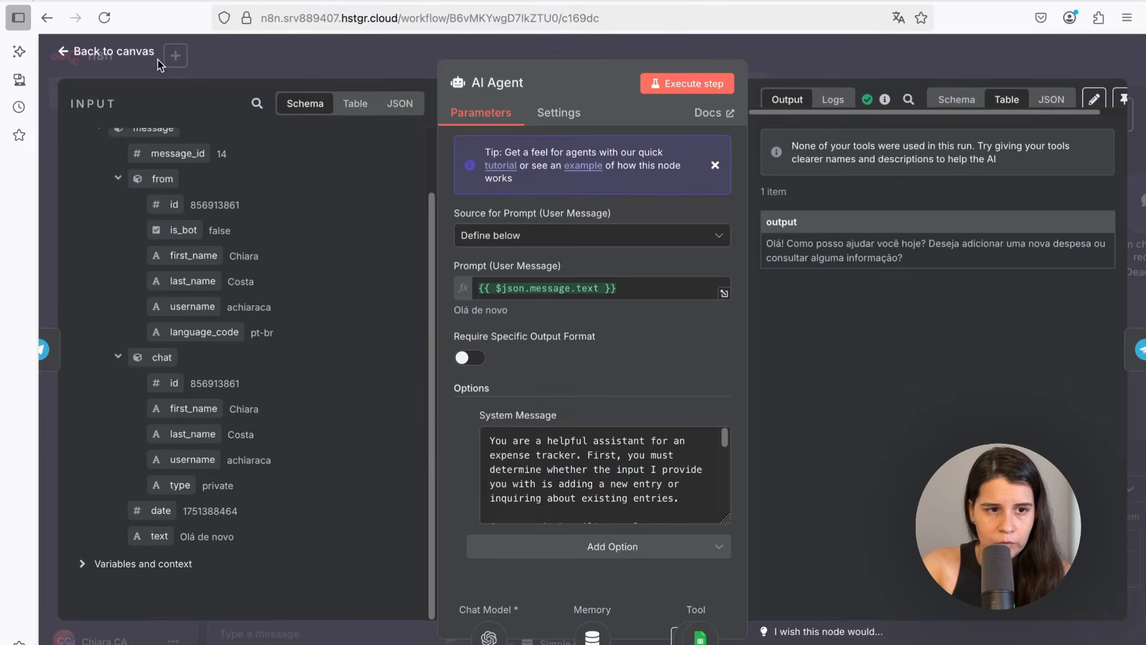
{"action": "left_click", "coordinate": [146, 55]}
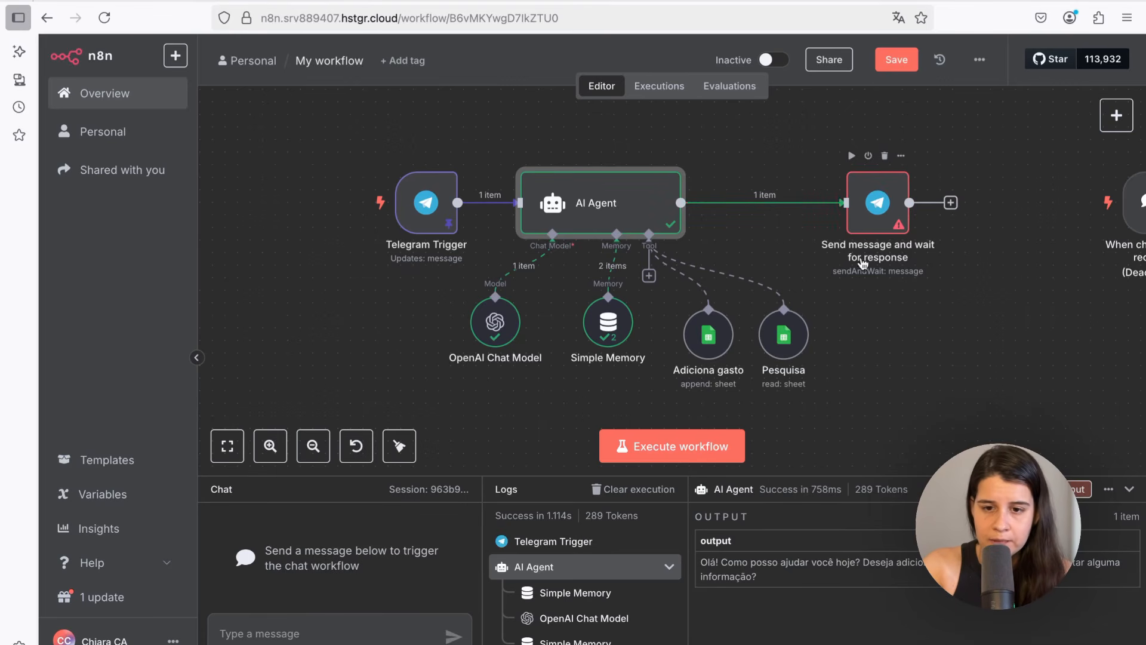
Configure the Send message and wait node with the pasted chat ID and the agent's output as Message, then execute it
{"action": "double_click", "coordinate": [867, 225]}
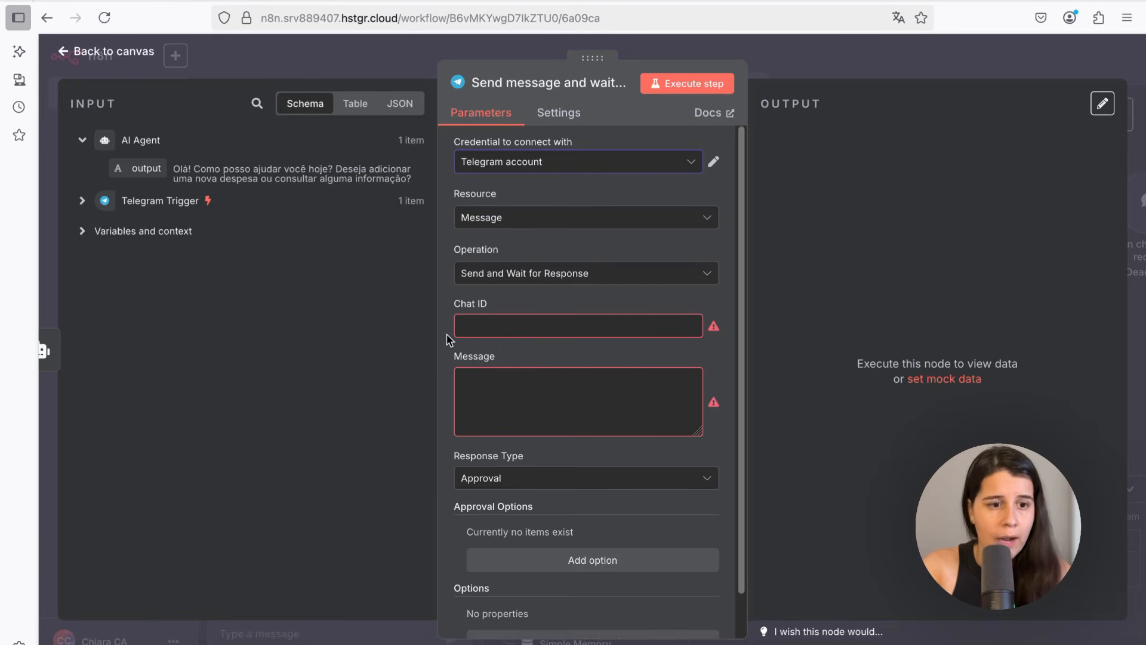
{"action": "left_click", "coordinate": [496, 325]}
{"action": "type", "text": "856913861"}
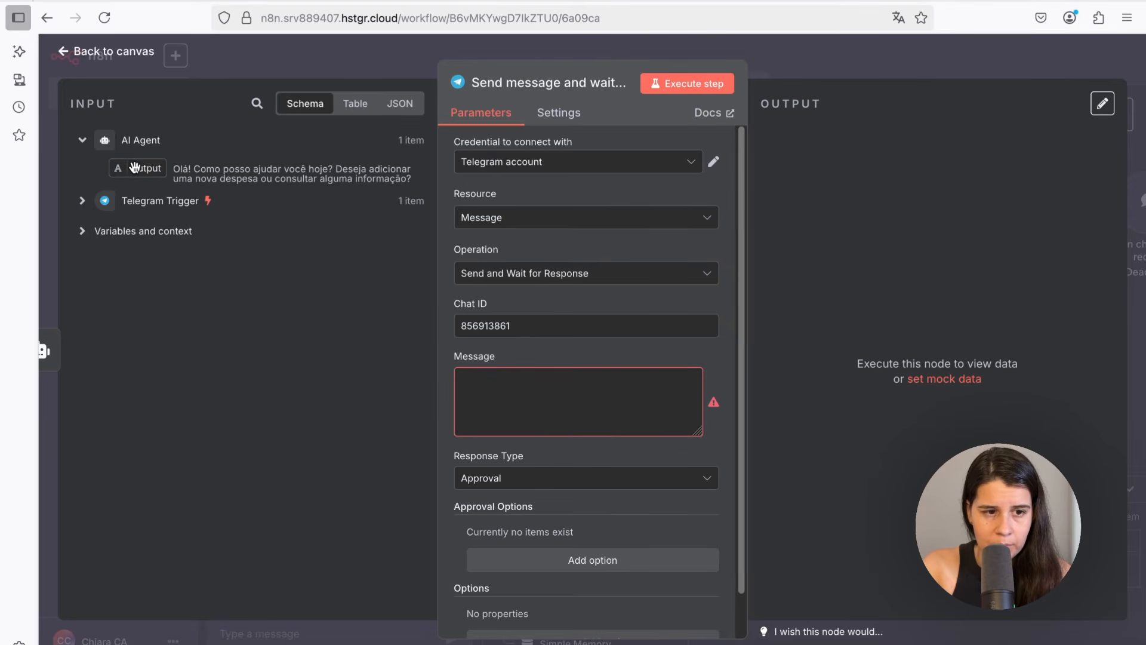
{"action": "left_click_drag", "start_coordinate": [135, 167], "coordinate": [476, 377]}
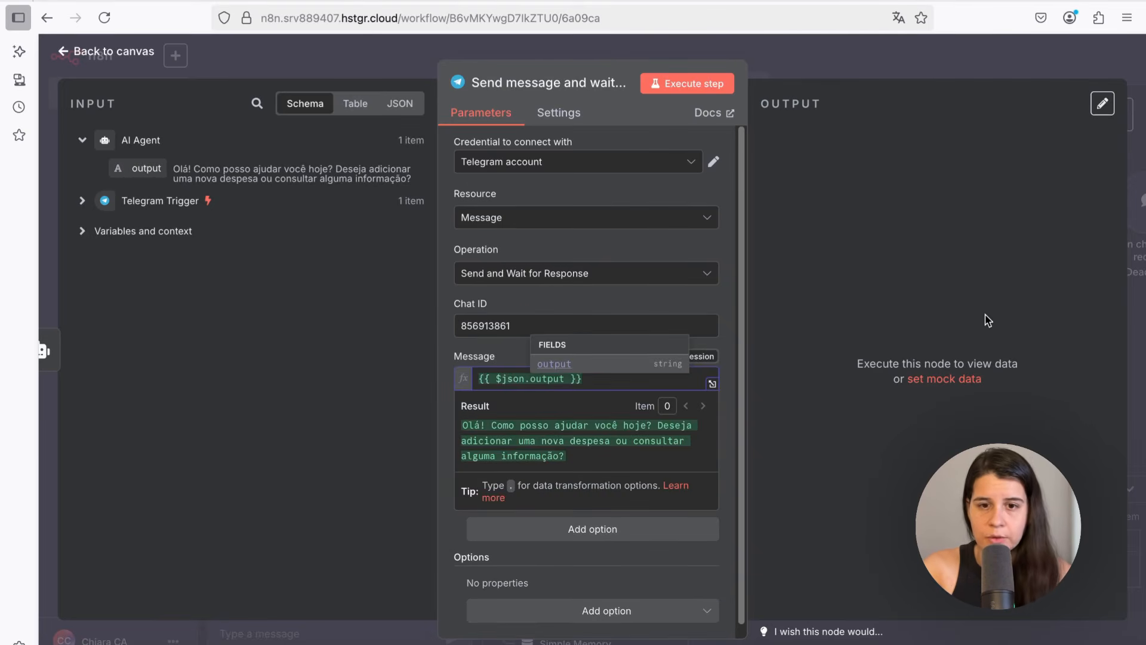
{"action": "left_click", "coordinate": [937, 278]}
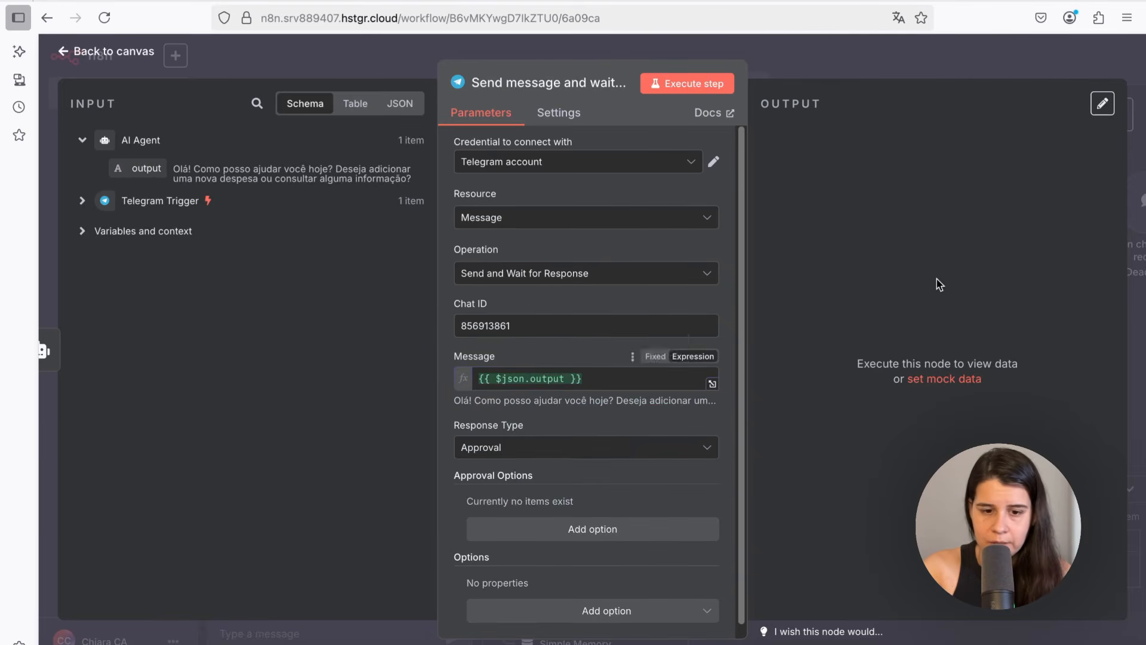
{"action": "left_click", "coordinate": [657, 94]}
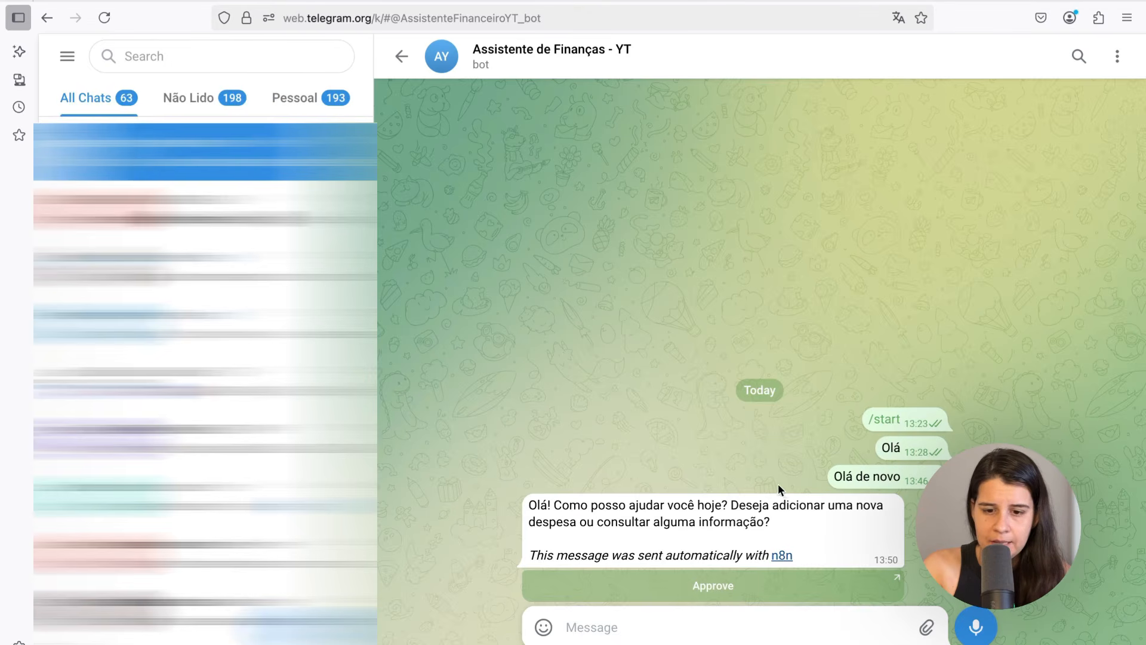
Send the expense "80 reais restaurante pé de serra" to the bot in Telegram
{"action": "double_click", "coordinate": [568, 508]}
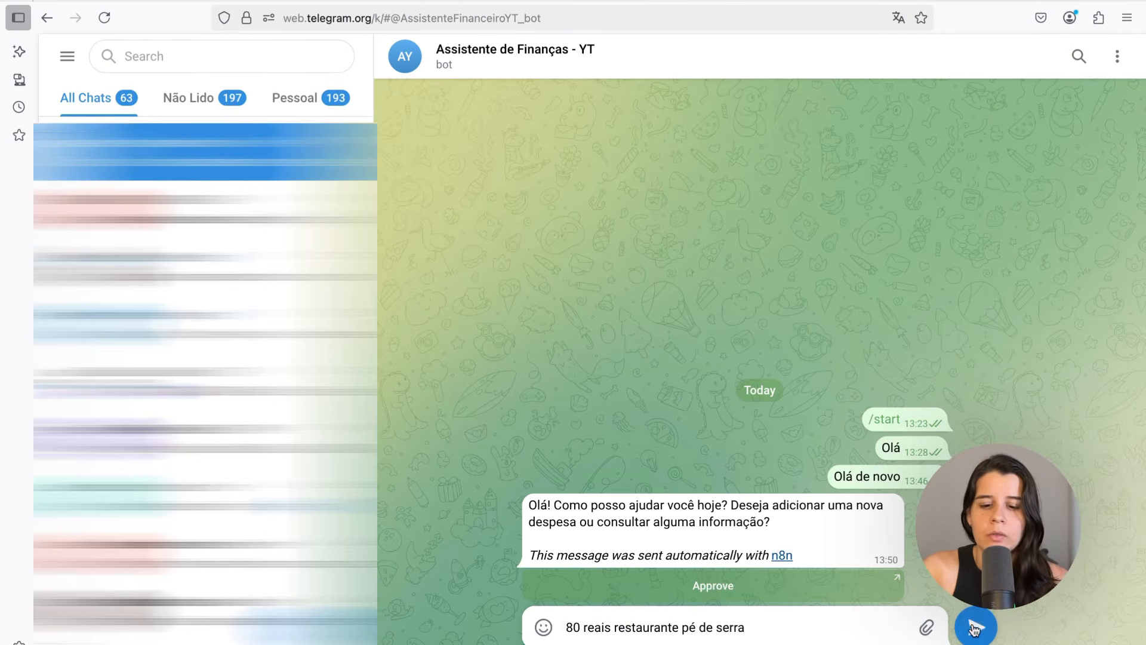
{"action": "key", "text": "Return"}
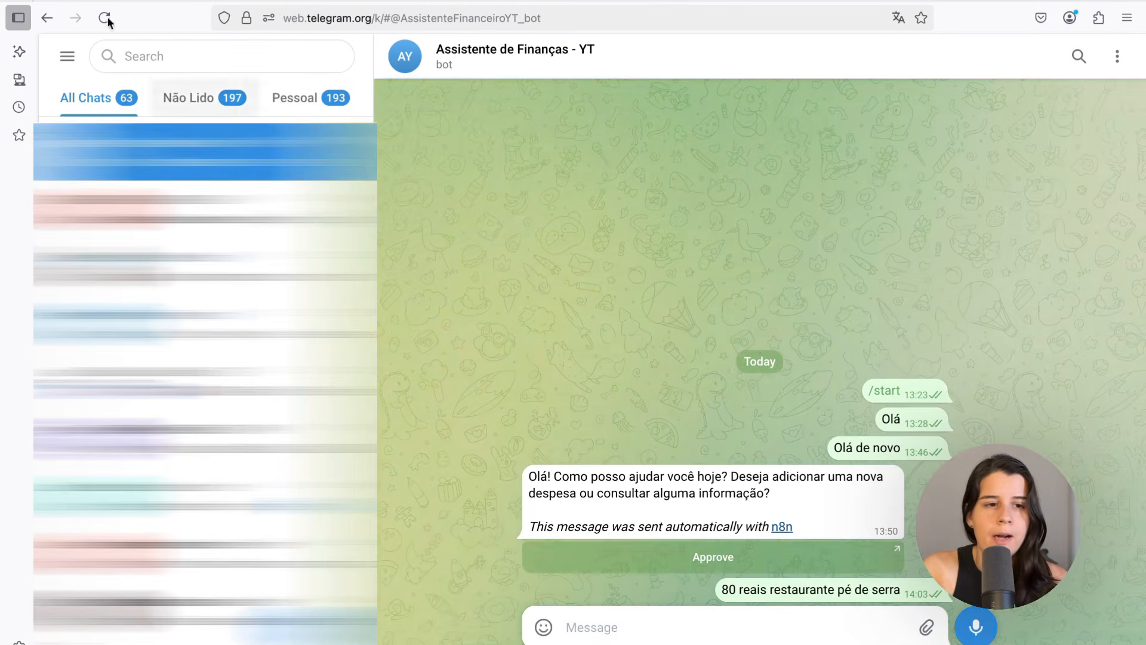
Execute the workflow to process the expense message
{"action": "left_click", "coordinate": [243, 0]}
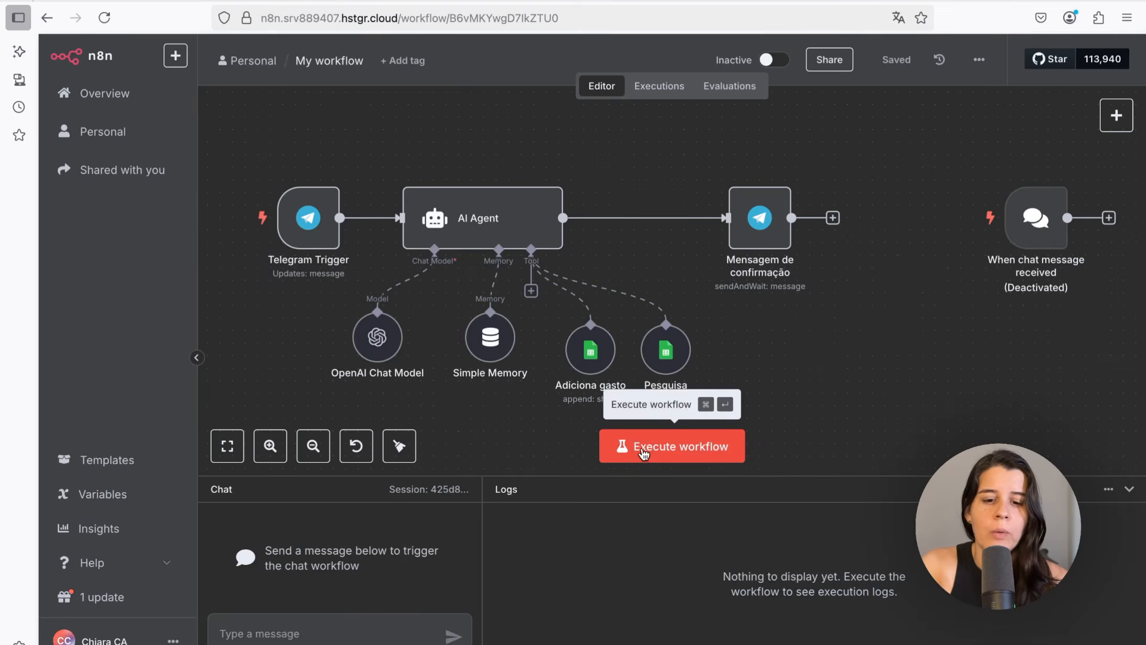
{"action": "left_click", "coordinate": [664, 454]}
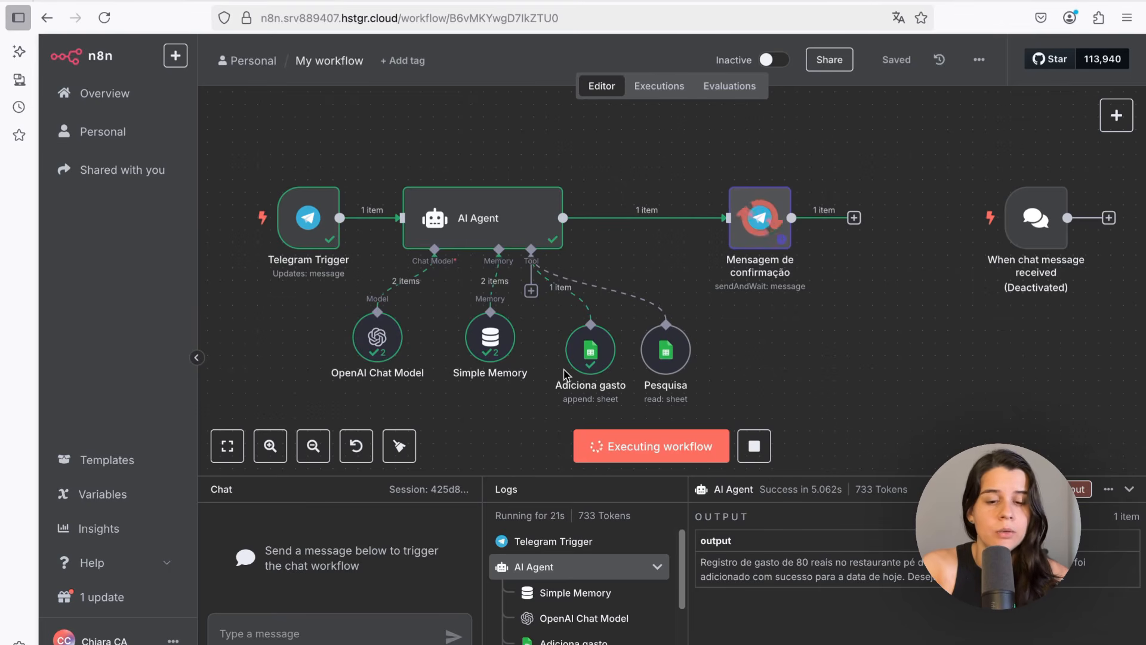
{"action": "mouse_move", "coordinate": [427, 295]}
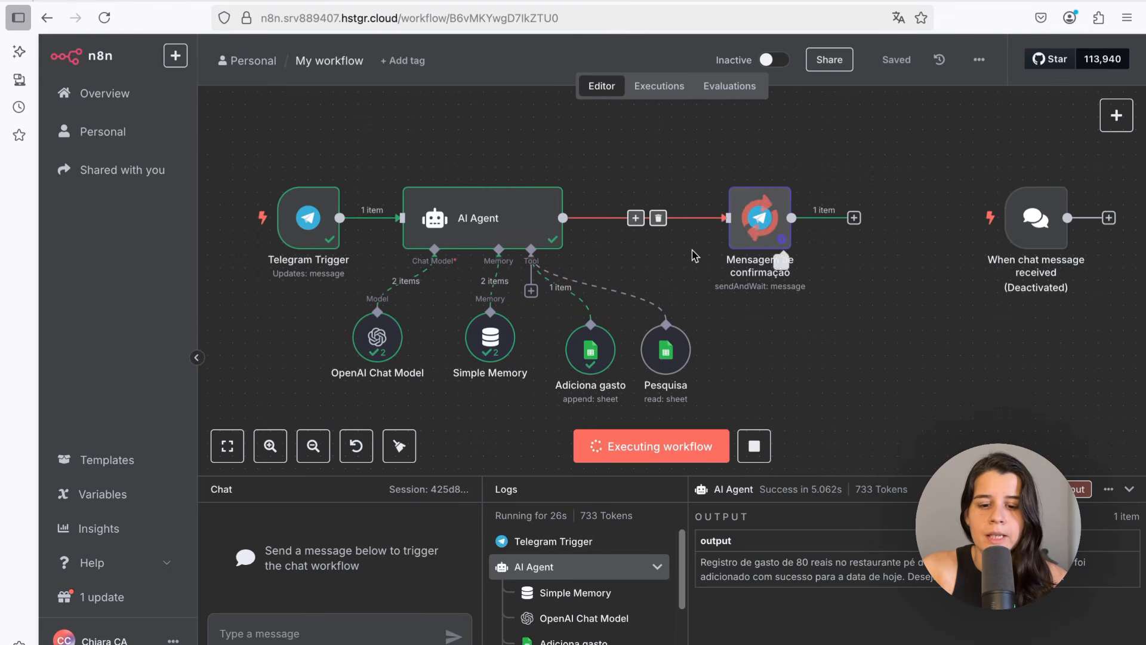
Check the bot's confirmation reply in the Telegram chat, then return to the workflow
{"action": "left_click", "coordinate": [947, 4]}
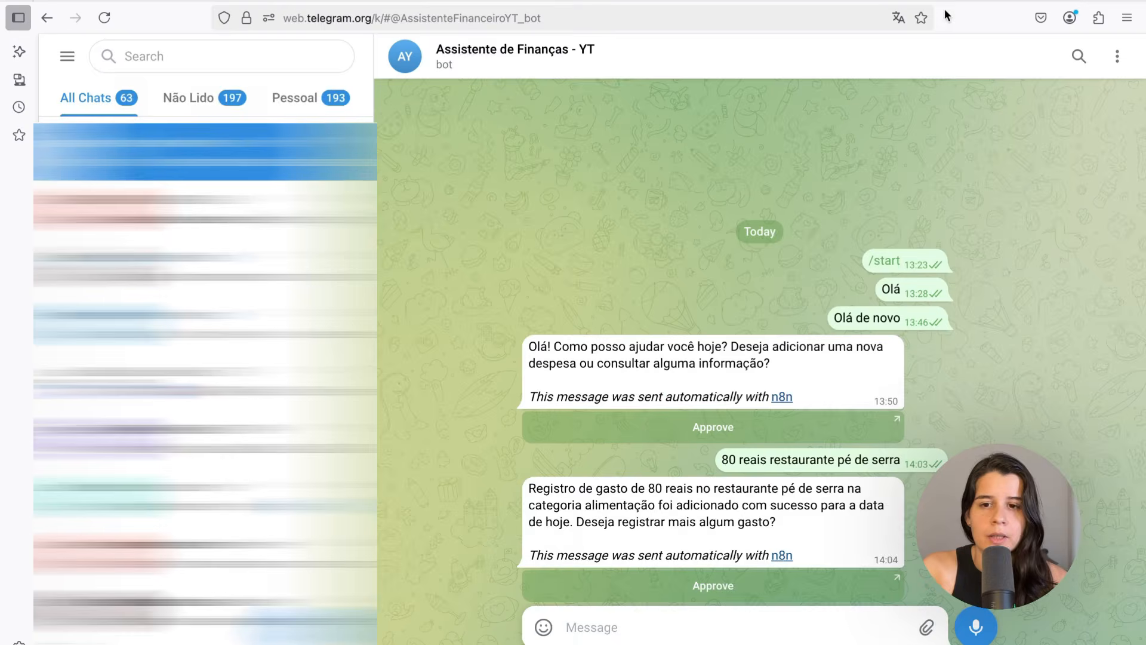
{"action": "double_click", "coordinate": [539, 490]}
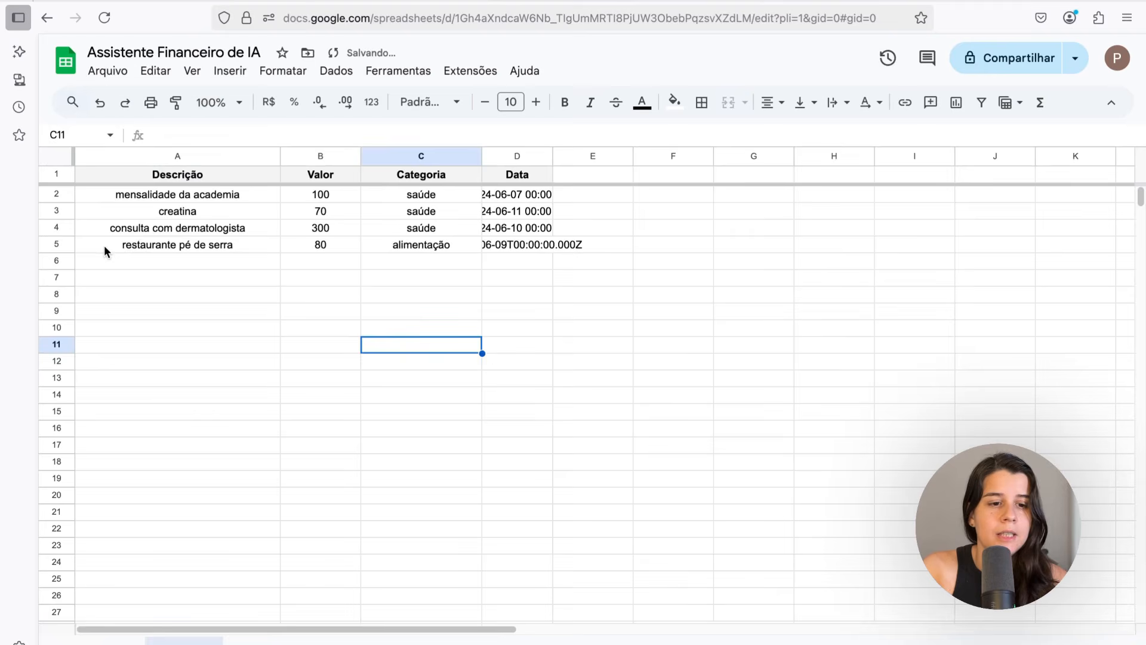
{"action": "left_click", "coordinate": [104, 245]}
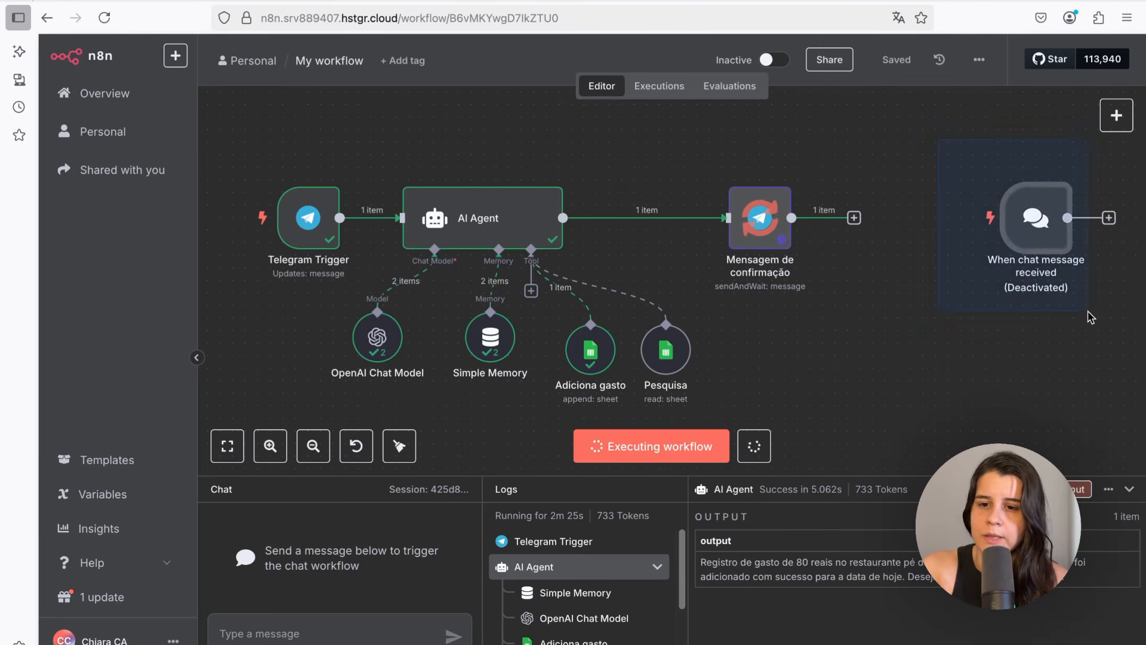
Delete the deactivated When chat message received trigger node and save the workflow
{"action": "mouse_move", "coordinate": [1008, 166]}
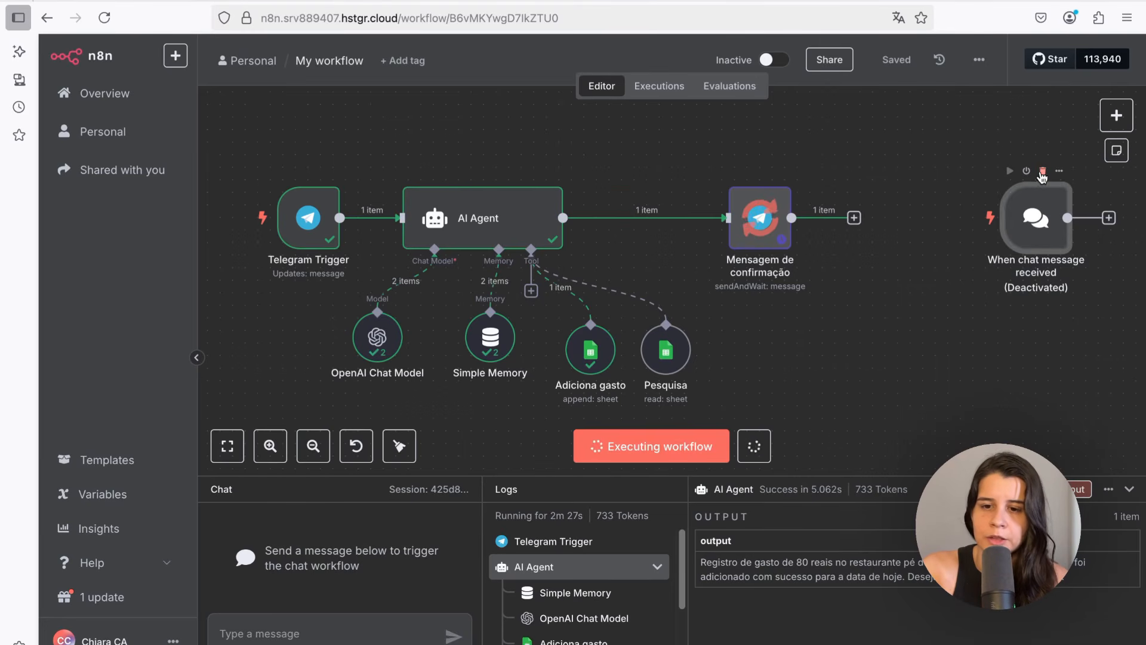
{"action": "left_click", "coordinate": [1043, 171]}
{"action": "left_click", "coordinate": [894, 60]}
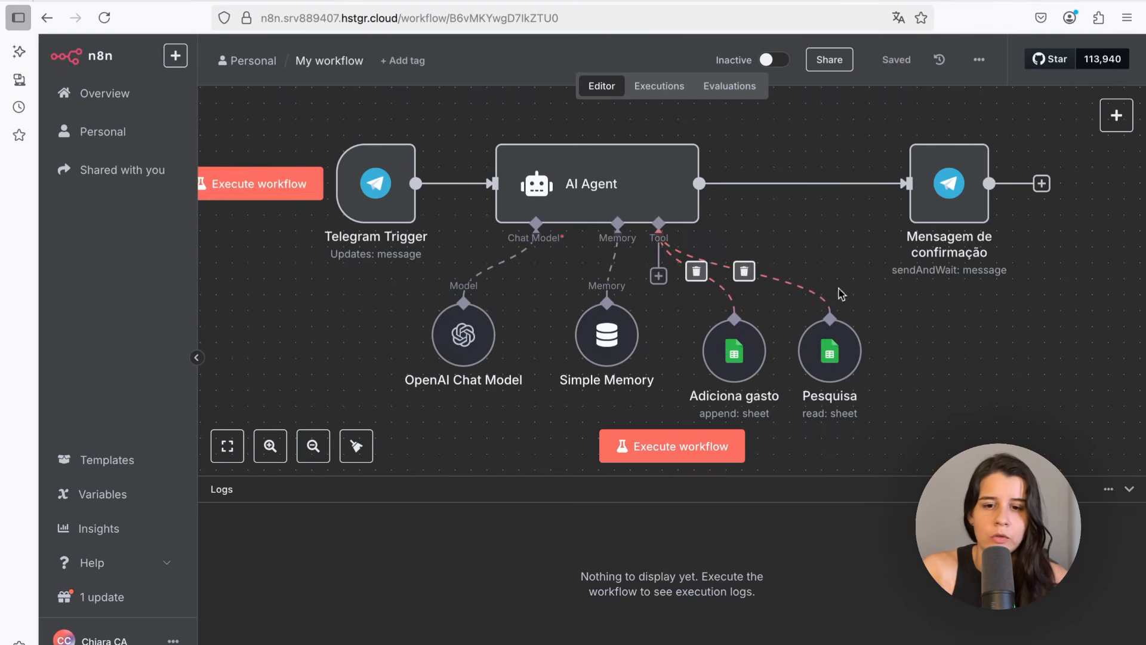
Add a Switch node to the workflow
{"action": "scroll", "coordinate": [946, 331], "scroll_direction": "down", "scroll_amount": 3}
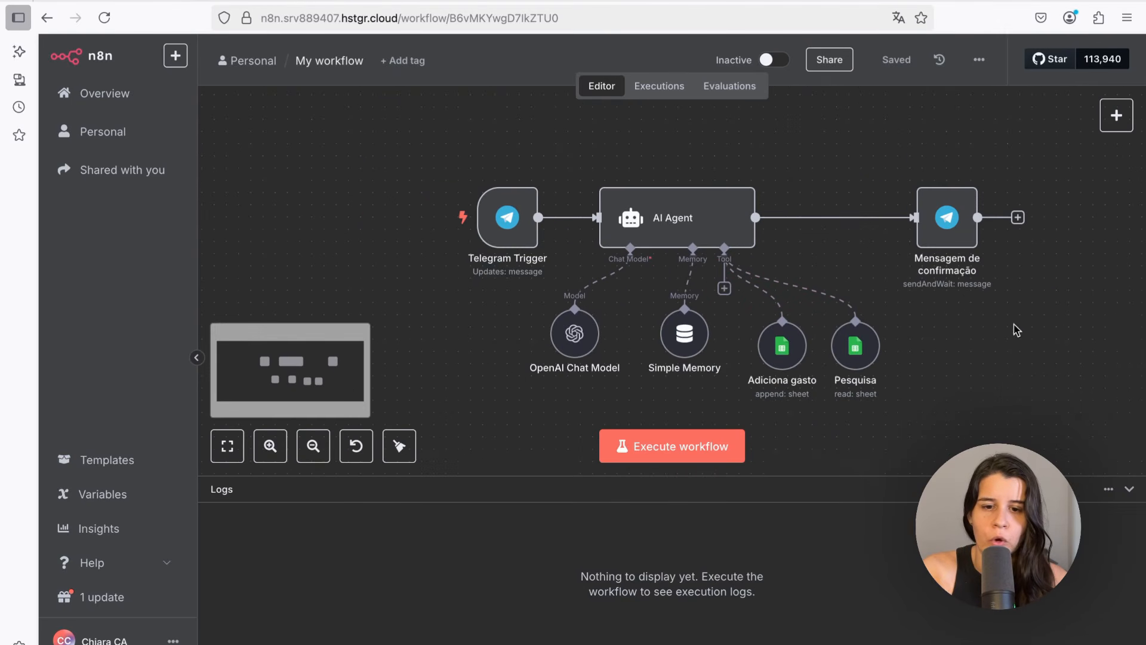
{"action": "left_click_drag", "start_coordinate": [1015, 328], "coordinate": [930, 306]}
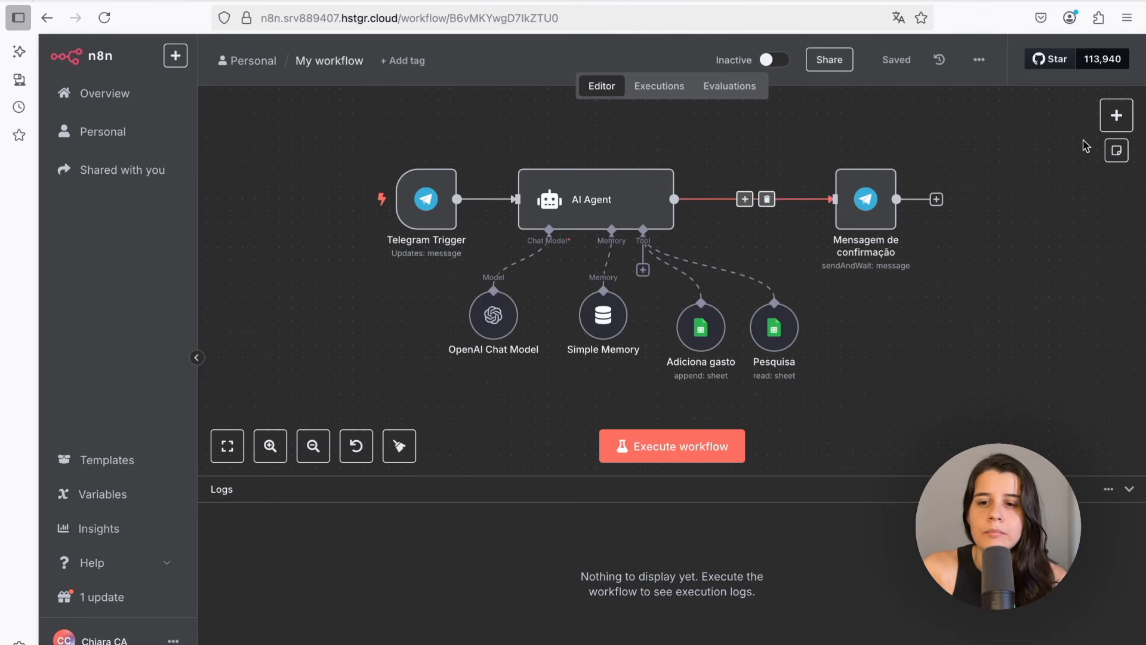
{"action": "left_click", "coordinate": [1111, 127]}
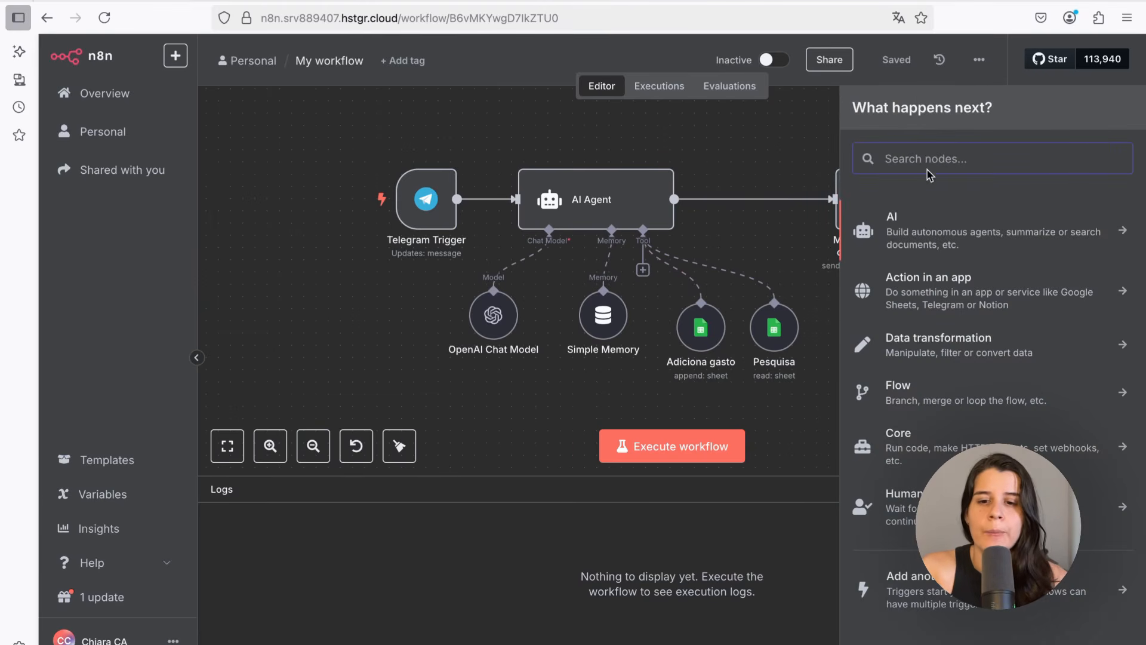
{"action": "type", "text": "swi"}
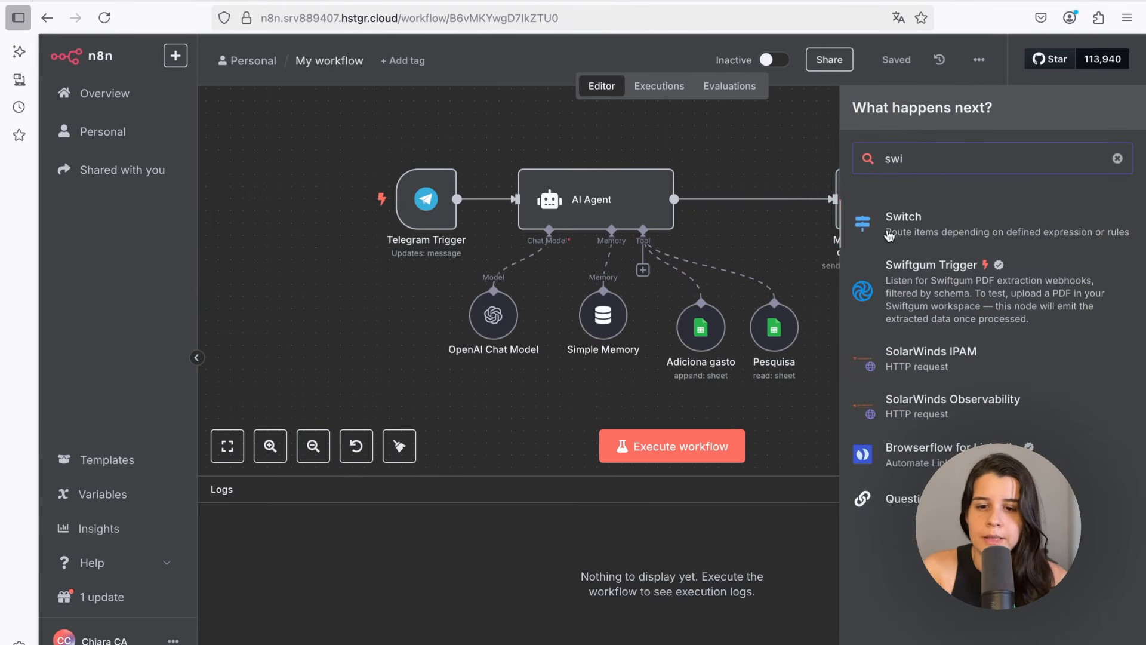
{"action": "left_click", "coordinate": [890, 230]}
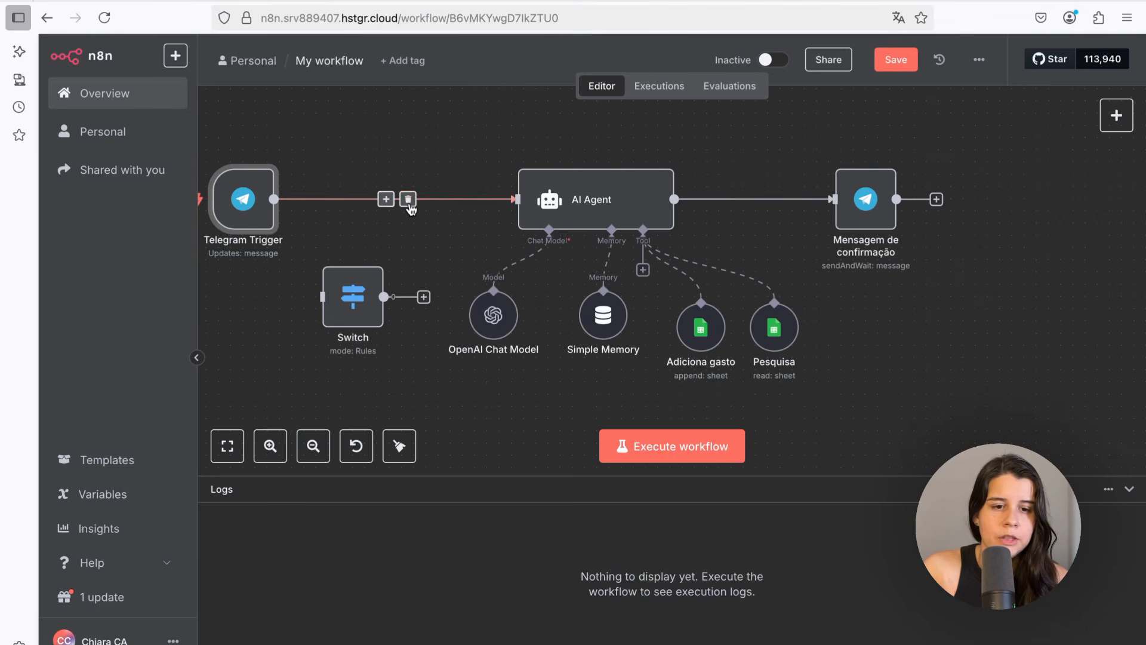
Remove the link between Telegram Trigger and AI Agent and connect the Switch right after the trigger
{"action": "left_click", "coordinate": [408, 201]}
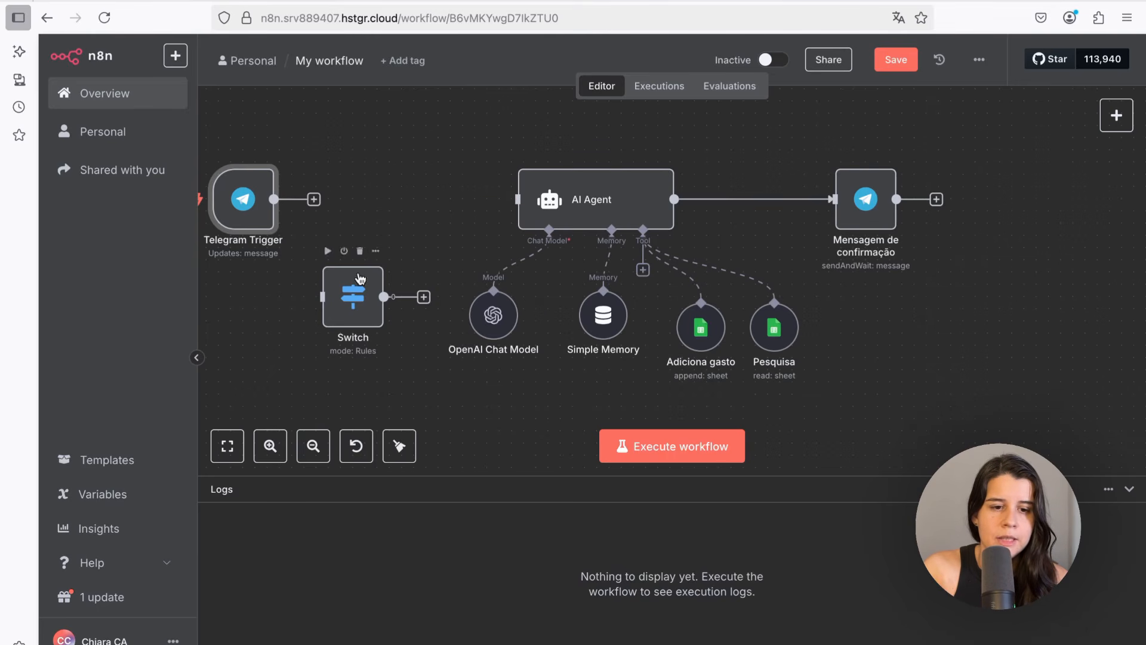
{"action": "left_click_drag", "start_coordinate": [359, 278], "coordinate": [347, 199]}
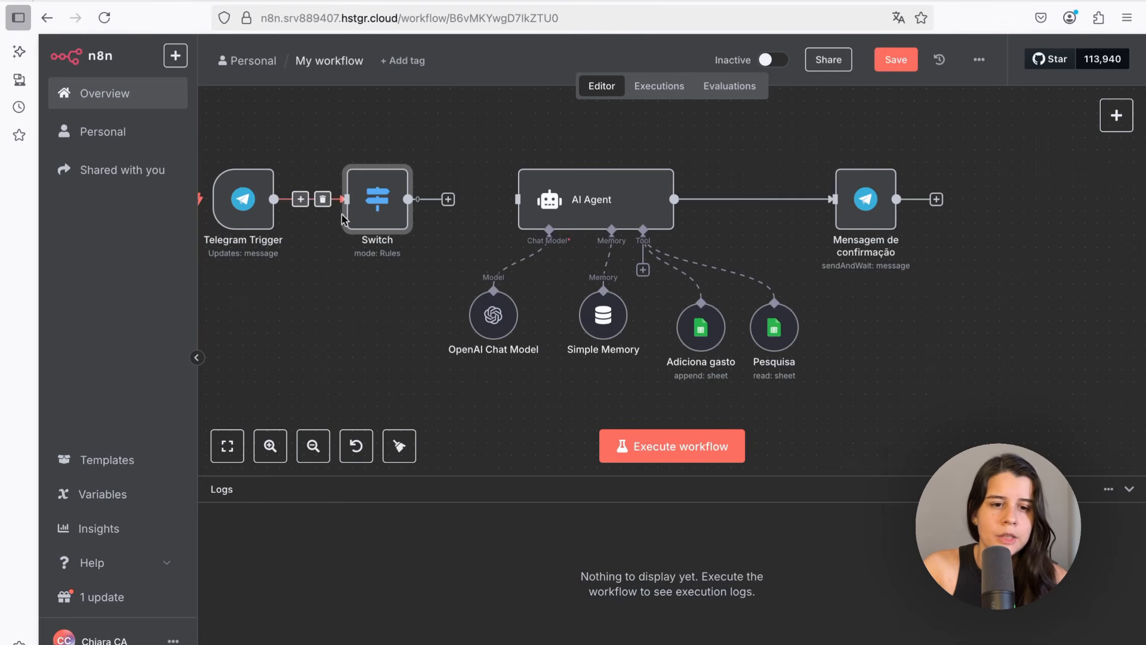
Listen for a test event on the Telegram Trigger and send the bot the text message "40 reais sorveteria"
{"action": "double_click", "coordinate": [280, 206]}
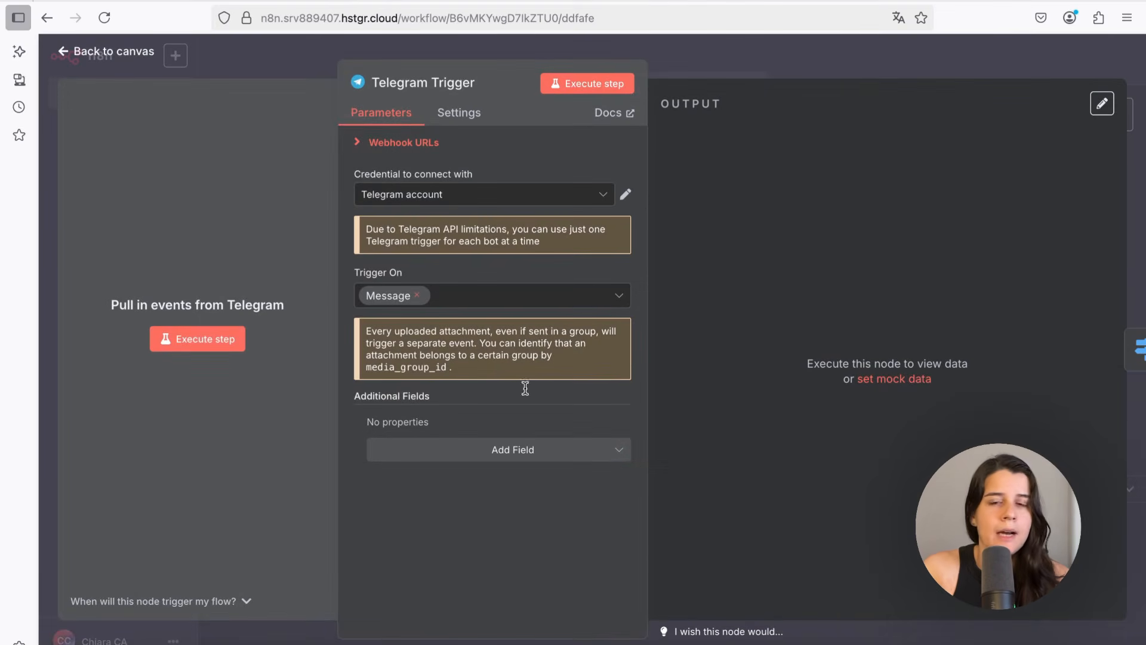
{"action": "left_click", "coordinate": [970, 1]}
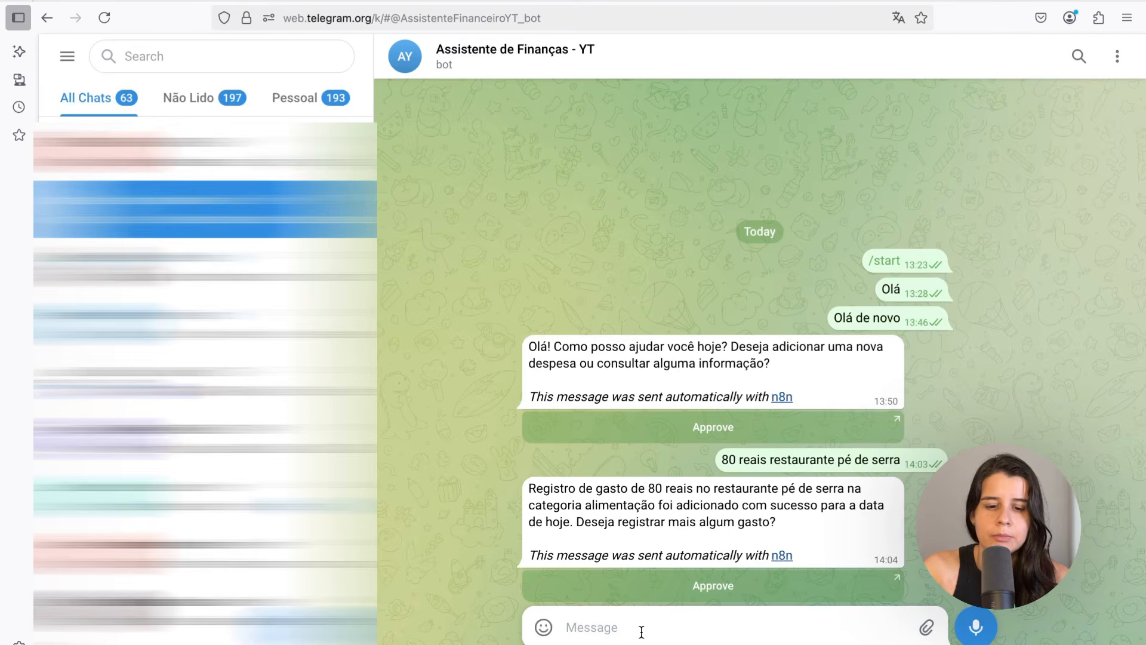
{"action": "type", "text": "80 reais sorve"}
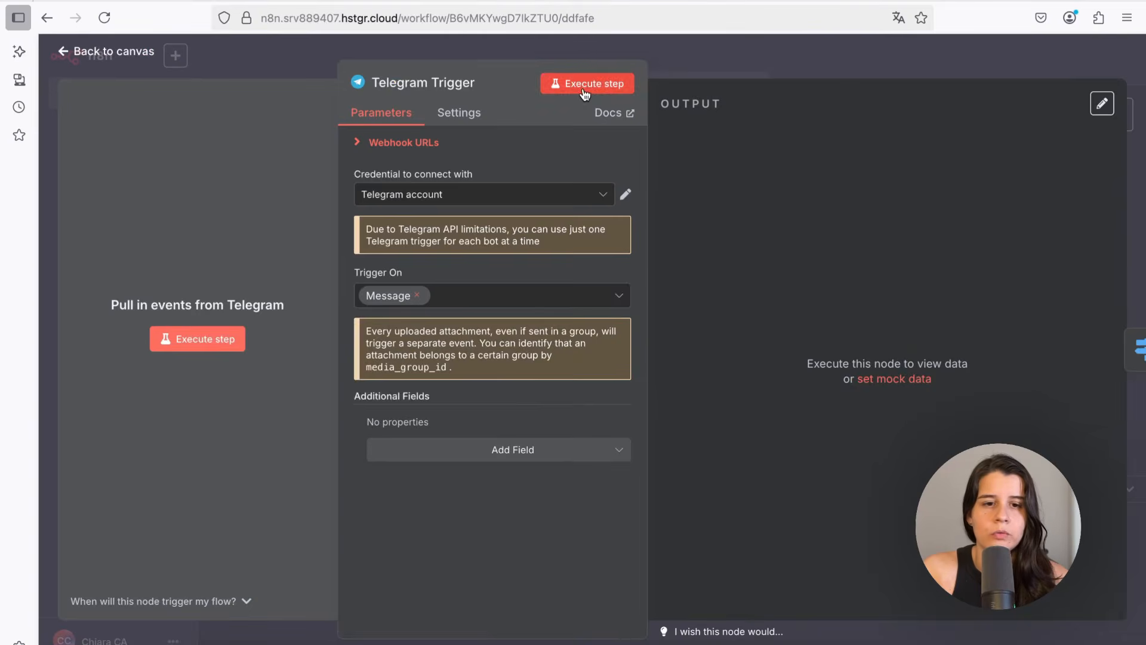
{"action": "left_click", "coordinate": [586, 87]}
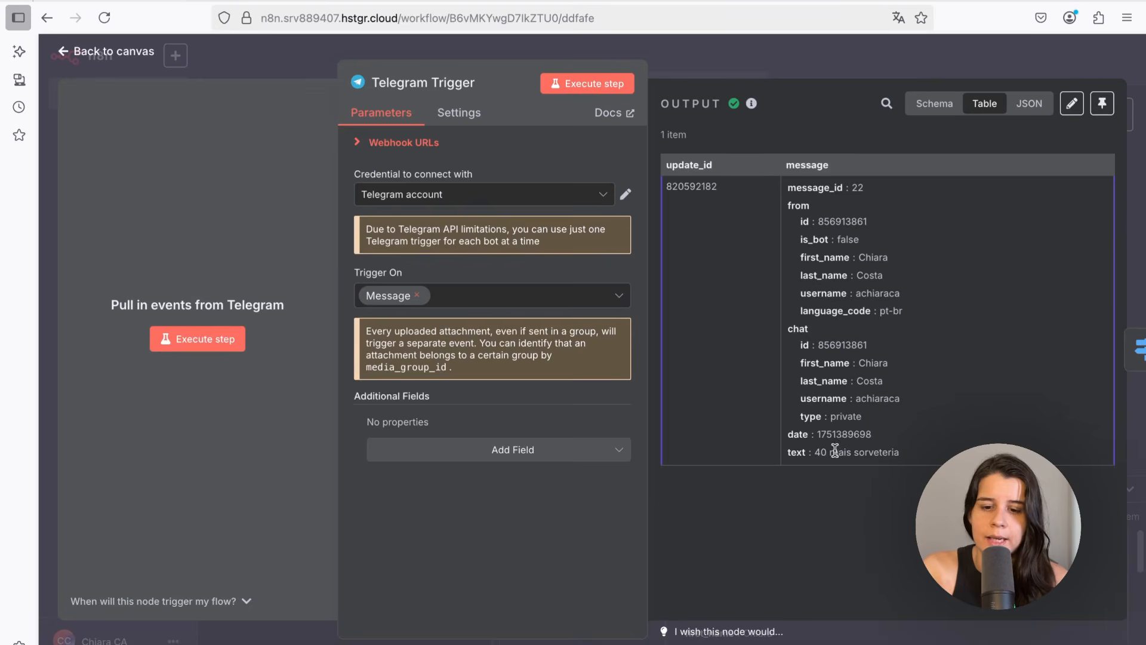
{"action": "left_click", "coordinate": [993, 56]}
Set the Switch's first routing rule to check that message.text exists
{"action": "double_click", "coordinate": [415, 206]}
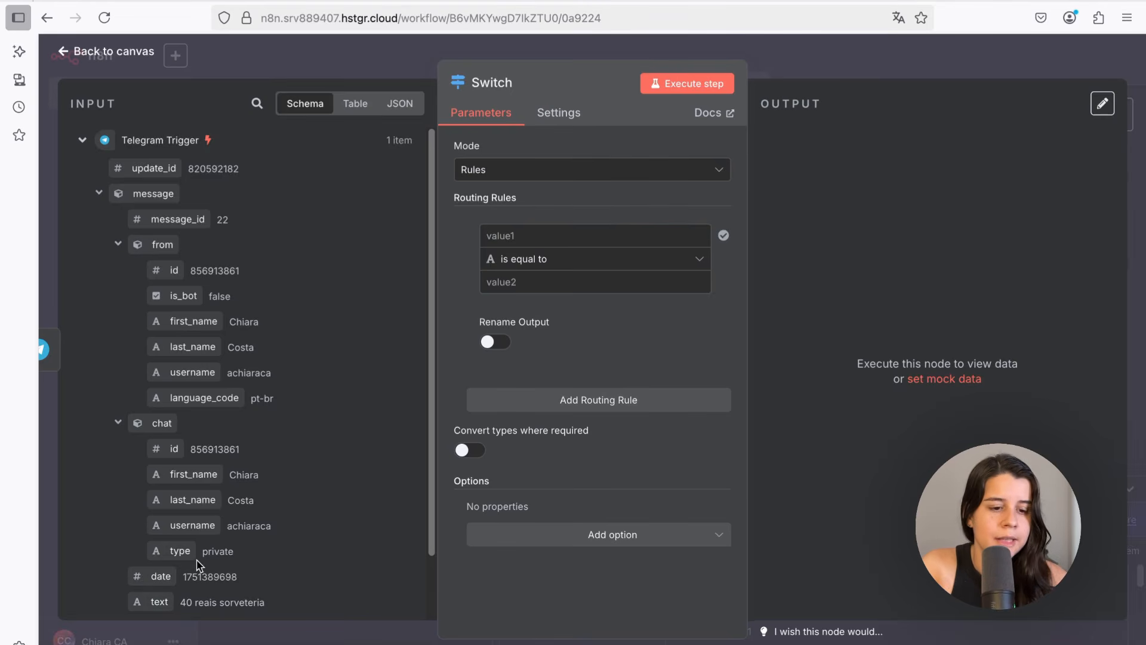
{"action": "scroll", "coordinate": [257, 549], "scroll_direction": "down", "scroll_amount": 2}
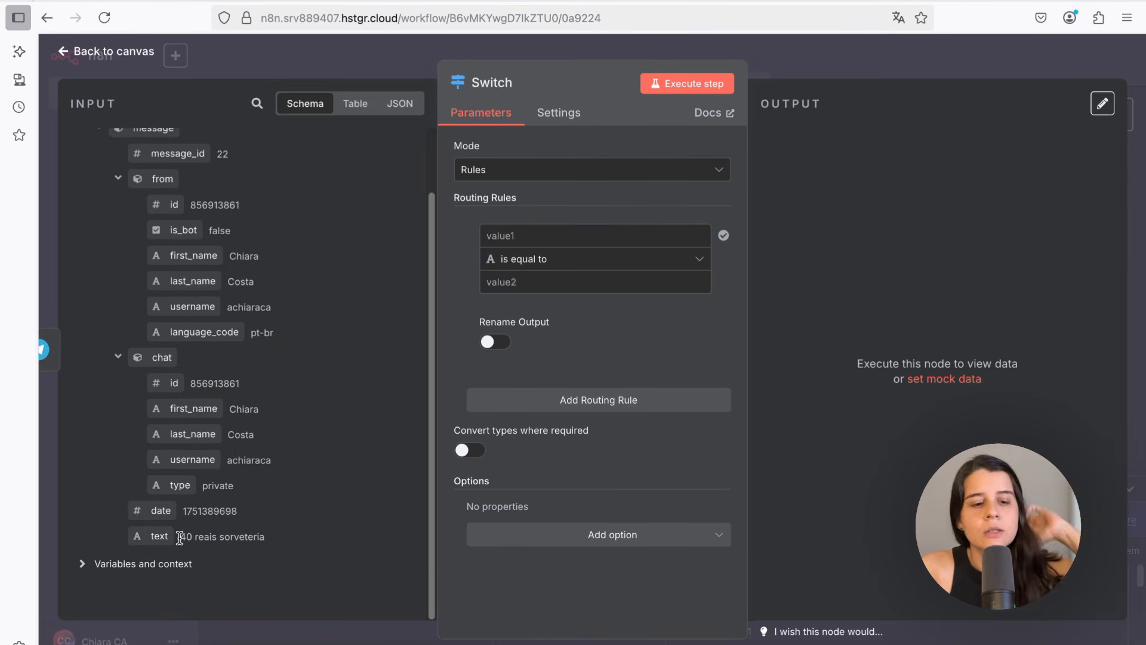
{"action": "left_click_drag", "start_coordinate": [179, 537], "coordinate": [517, 246]}
{"action": "left_click", "coordinate": [529, 262]}
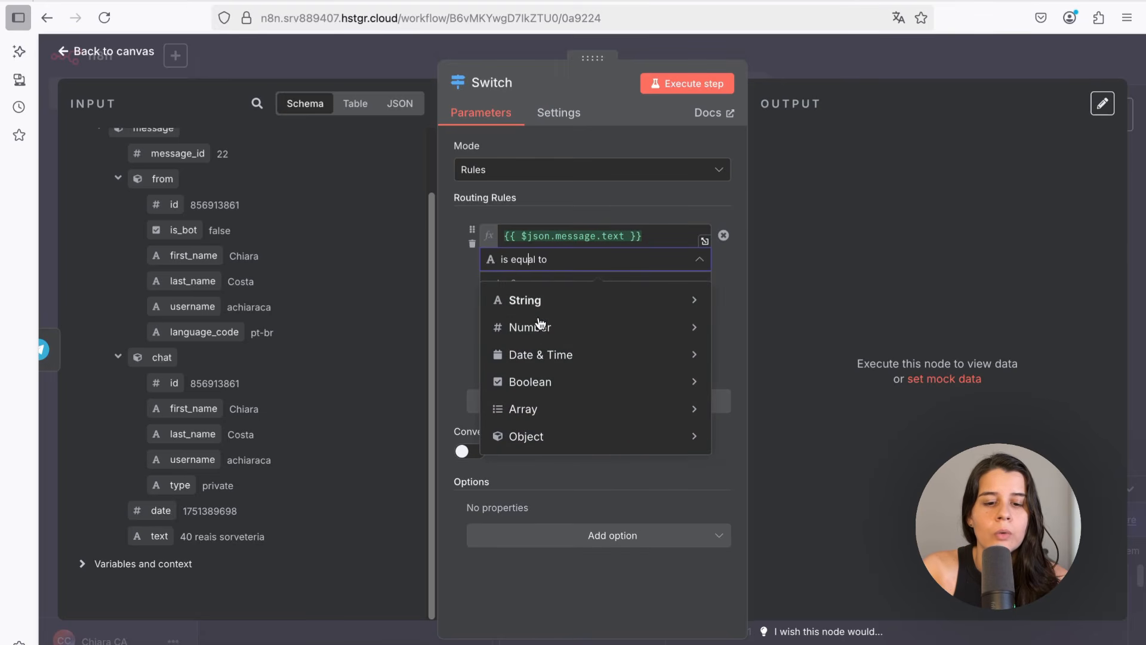
{"action": "mouse_move", "coordinate": [550, 302]}
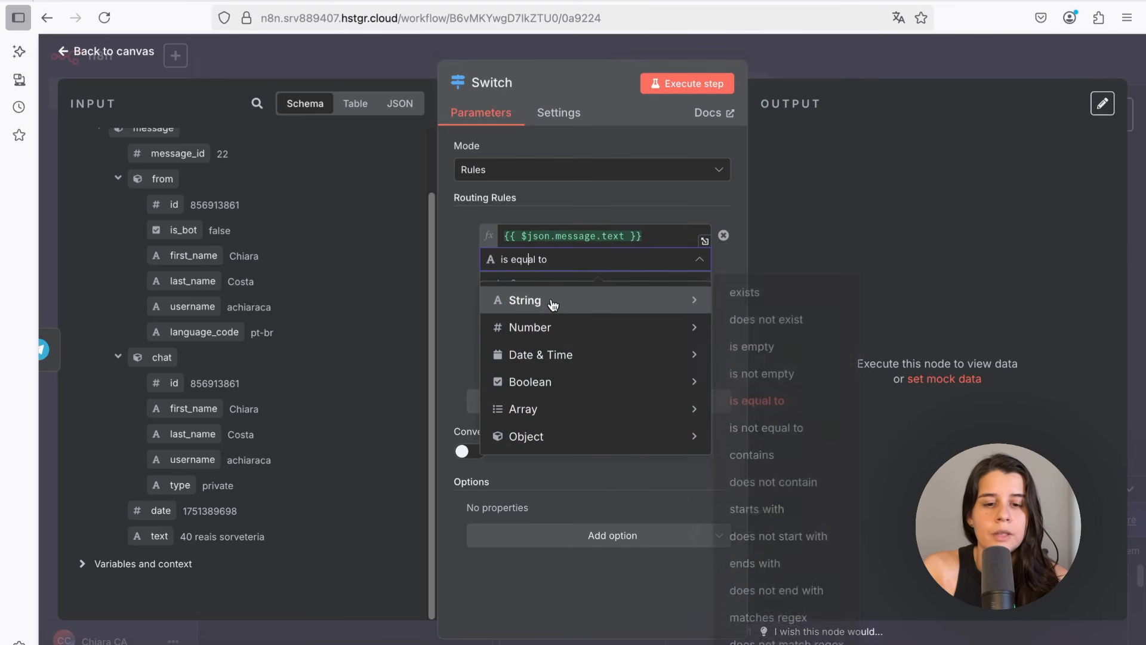
{"action": "left_click", "coordinate": [744, 292]}
{"action": "left_click", "coordinate": [118, 59]}
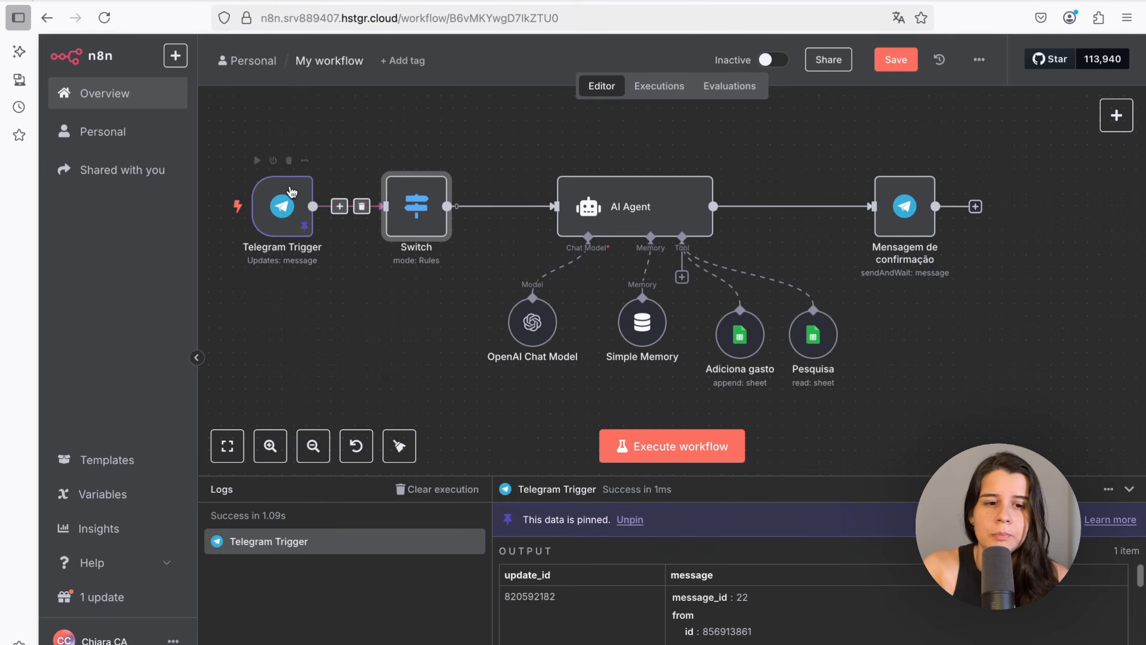
Record and send a short voice message to the bot in the Telegram chat
{"action": "mouse_move", "coordinate": [401, 202]}
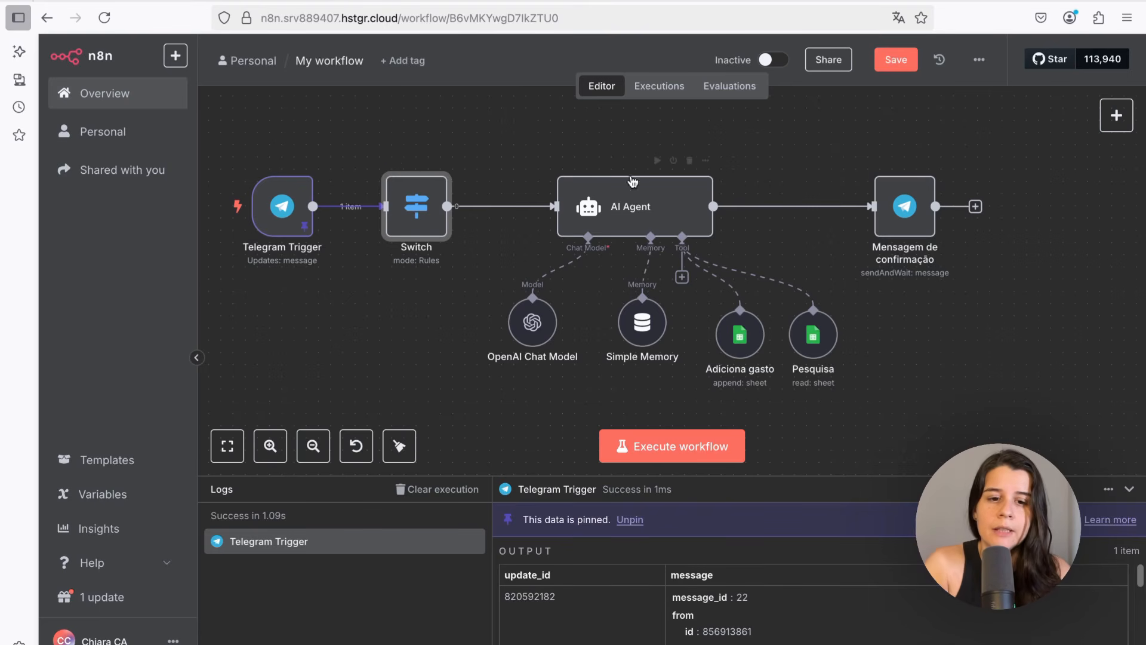
{"action": "mouse_move", "coordinate": [506, 215]}
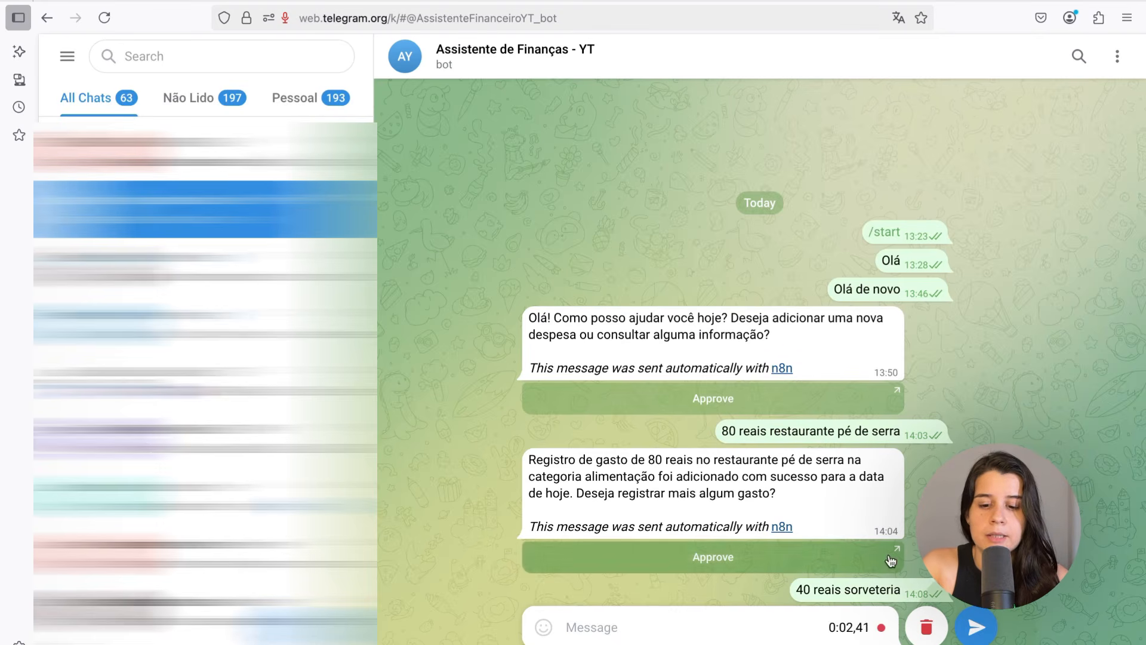
{"action": "left_click", "coordinate": [976, 626]}
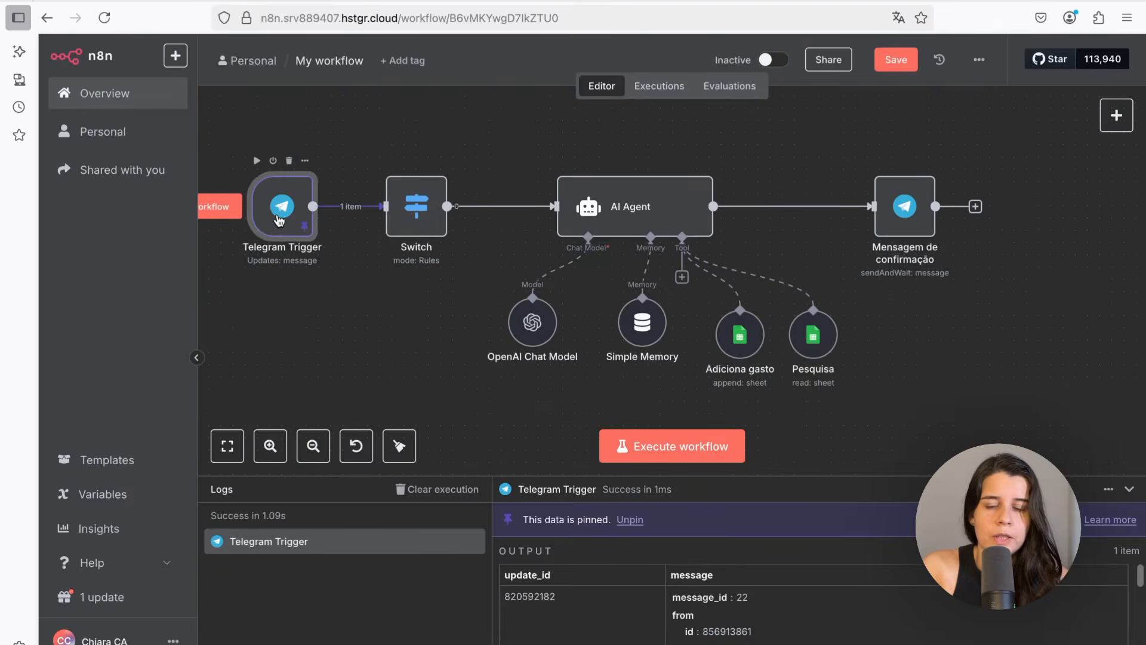
Execute the Telegram Trigger to capture the voice message and pin its output data
{"action": "double_click", "coordinate": [282, 204]}
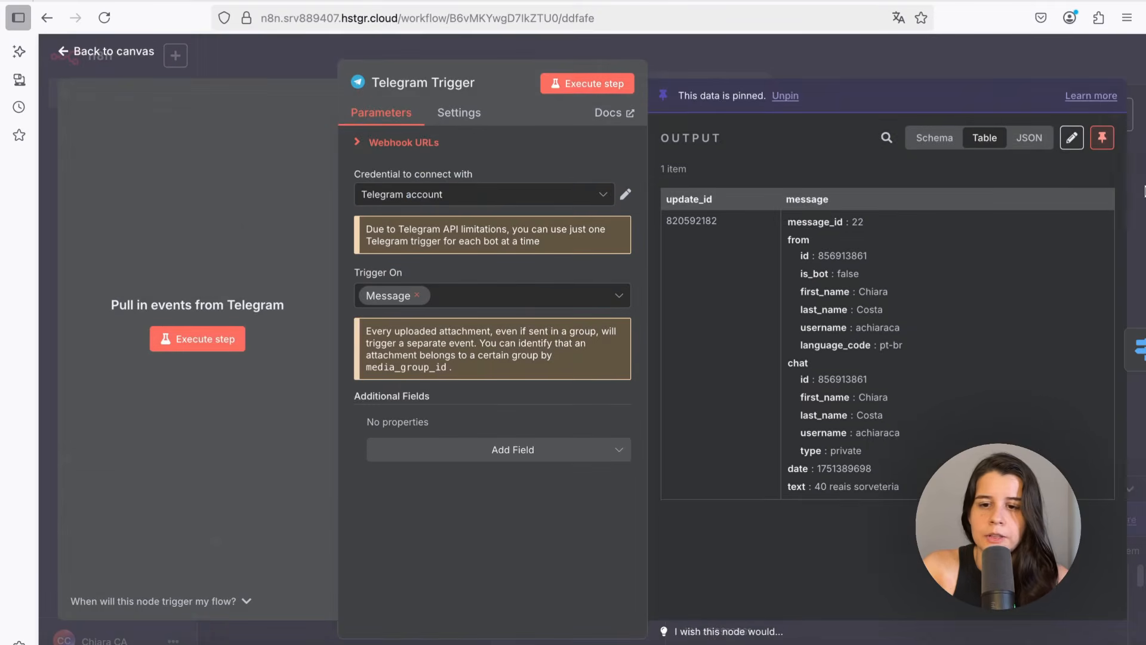
{"action": "left_click", "coordinate": [580, 85]}
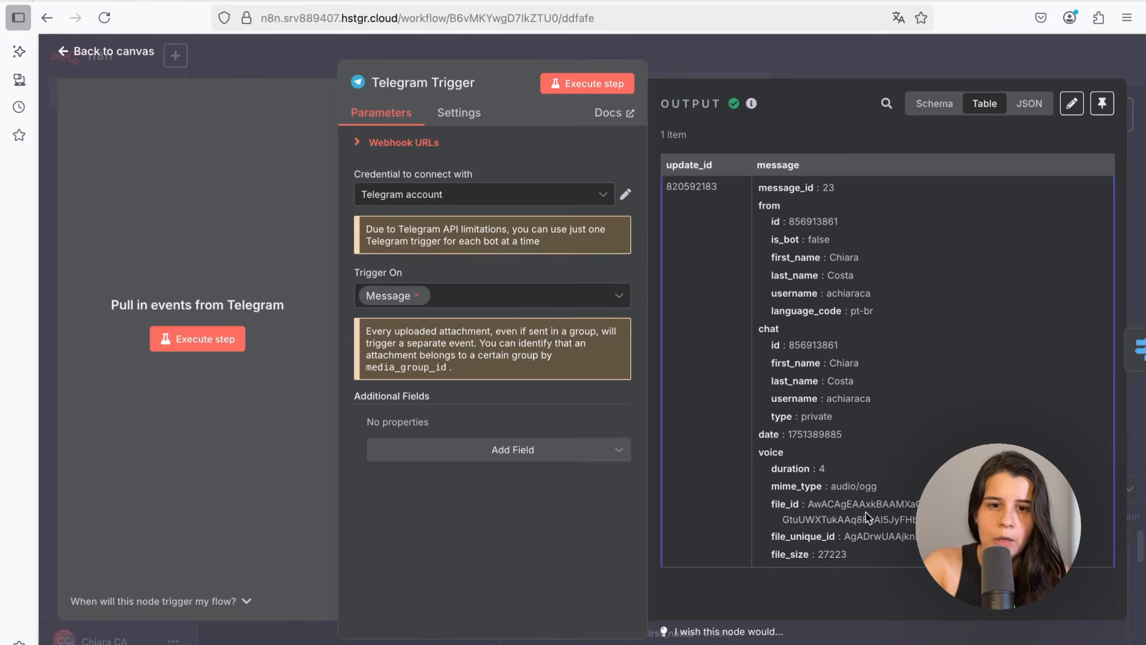
{"action": "left_click", "coordinate": [1103, 105]}
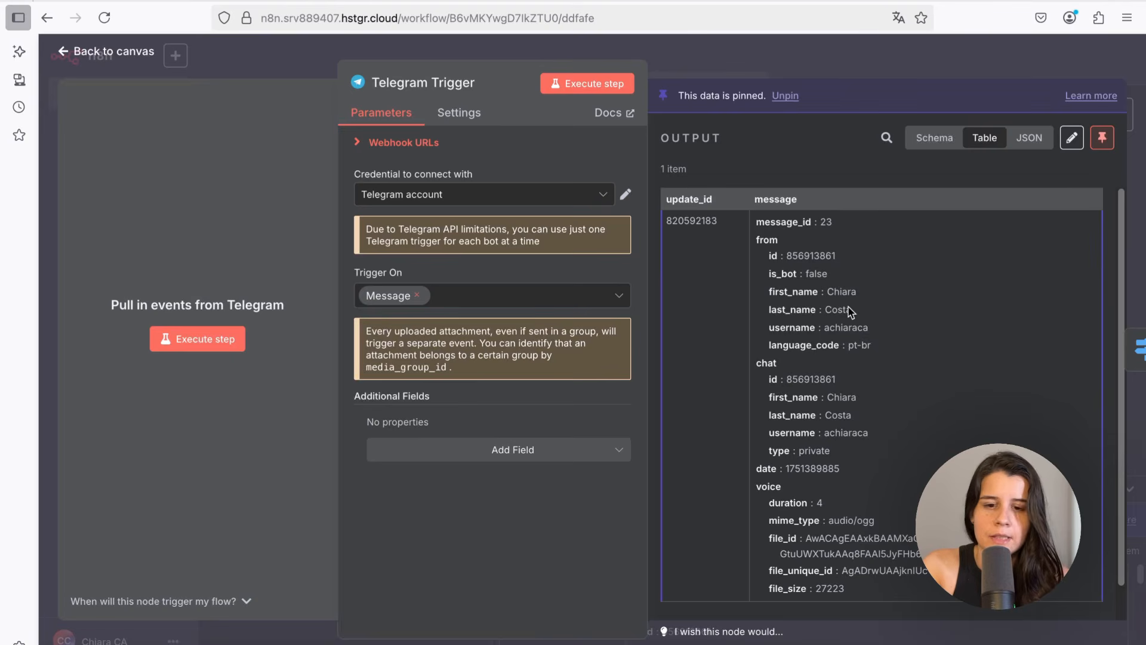
{"action": "left_click", "coordinate": [105, 59]}
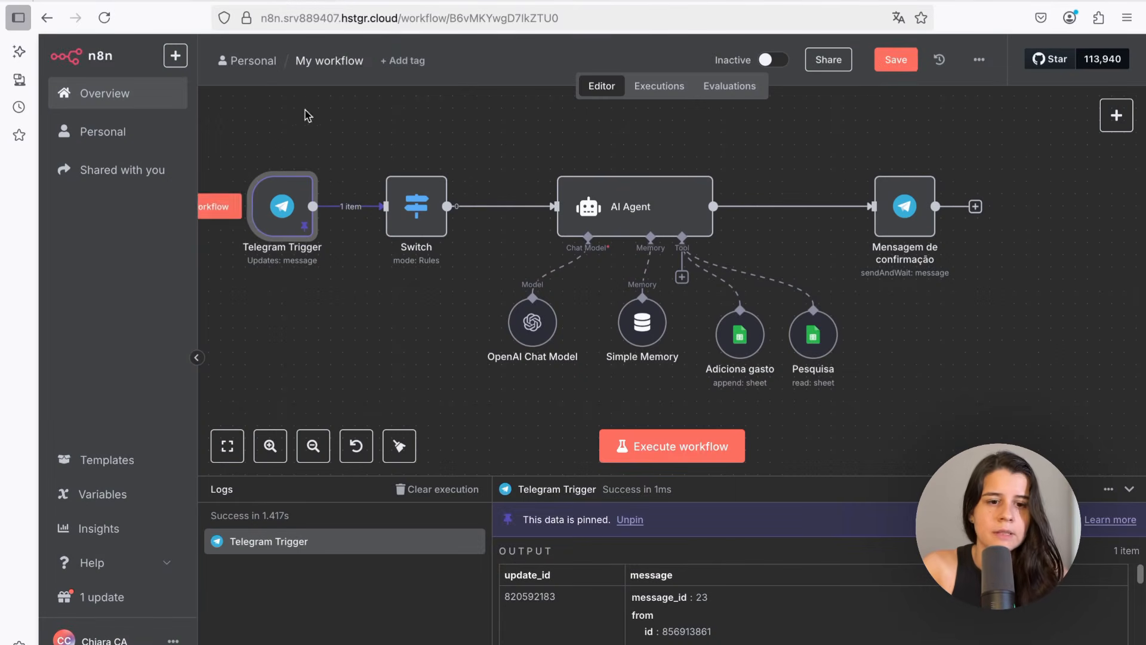
Add a second Switch routing rule checking that message.voice exists as an object, then execute the Switch
{"action": "double_click", "coordinate": [410, 231]}
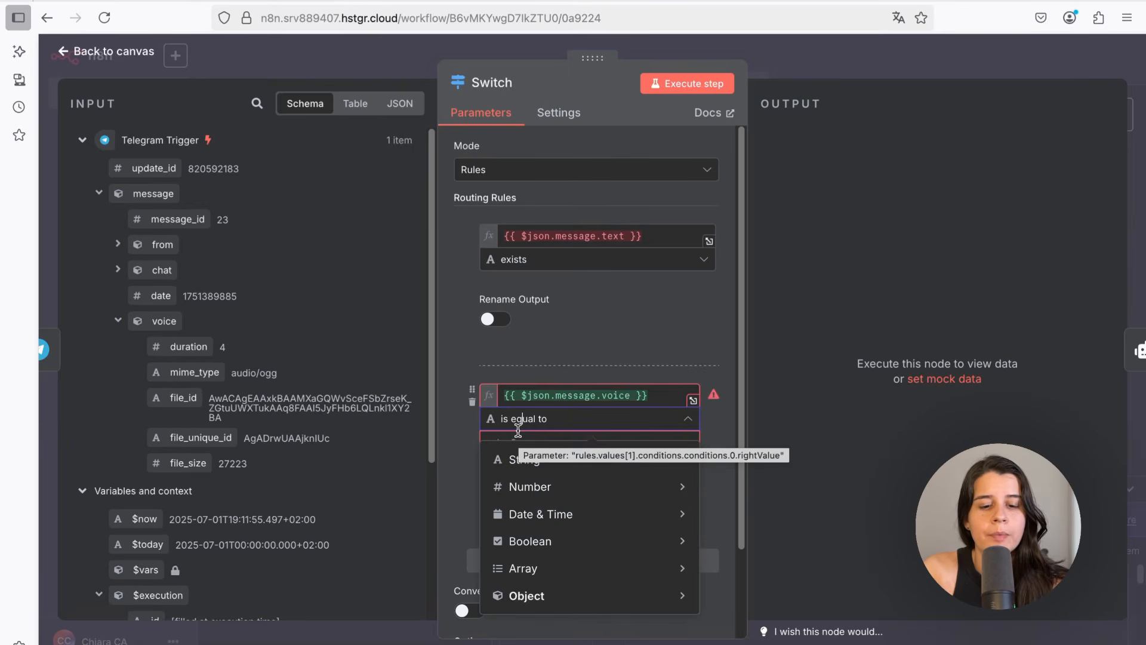
{"action": "mouse_move", "coordinate": [545, 609]}
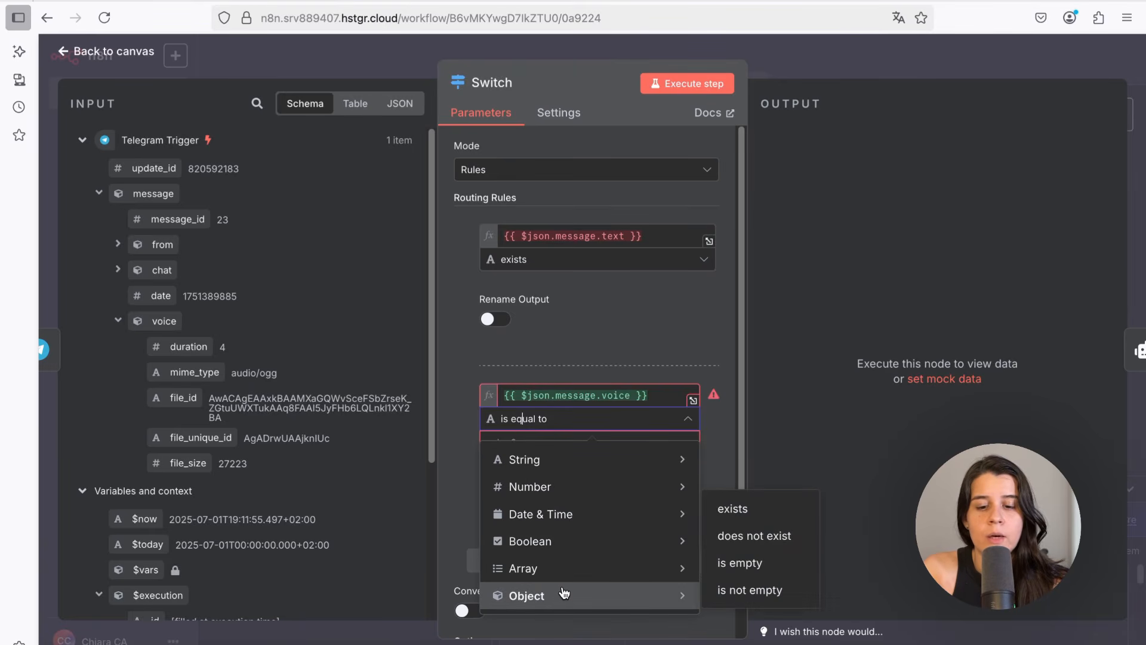
{"action": "left_click", "coordinate": [758, 509]}
{"action": "left_click", "coordinate": [666, 88]}
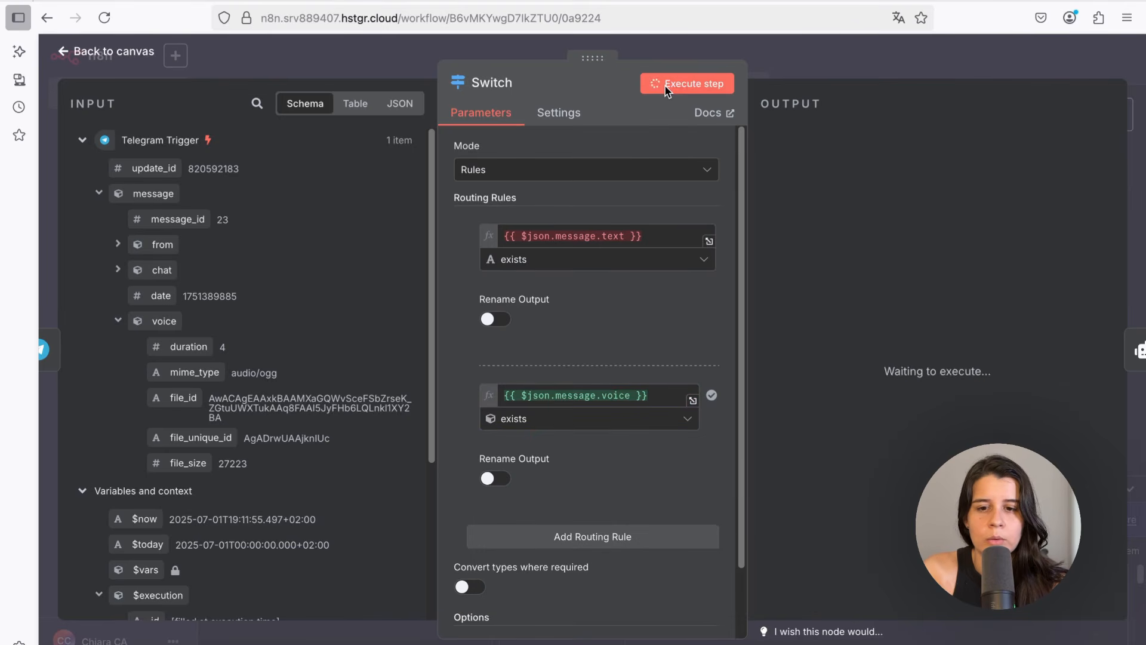
{"action": "left_click", "coordinate": [875, 135]}
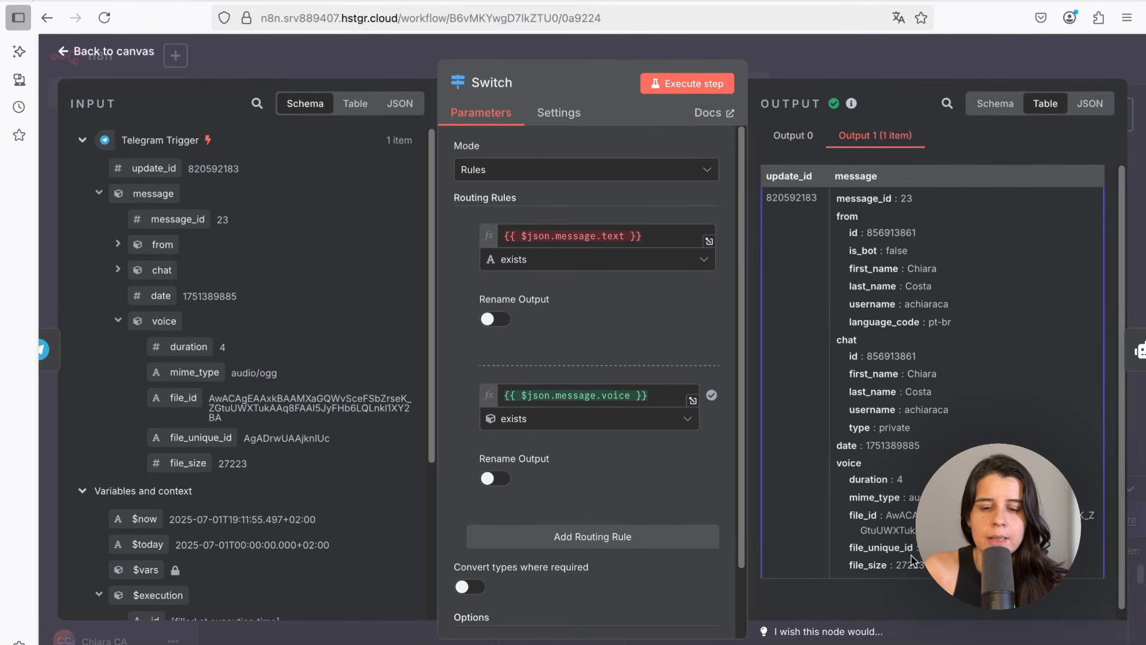
{"action": "left_click", "coordinate": [105, 59]}
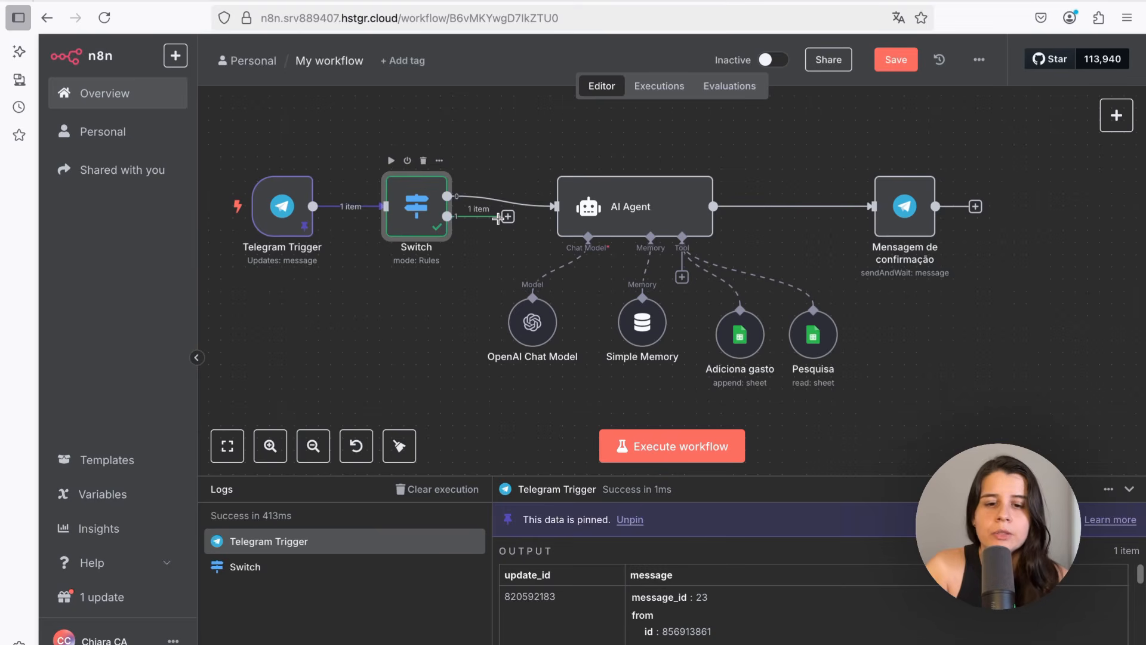
Add a Telegram Get a file node to the Switch's second output
{"action": "left_click_drag", "start_coordinate": [508, 217], "coordinate": [501, 229]}
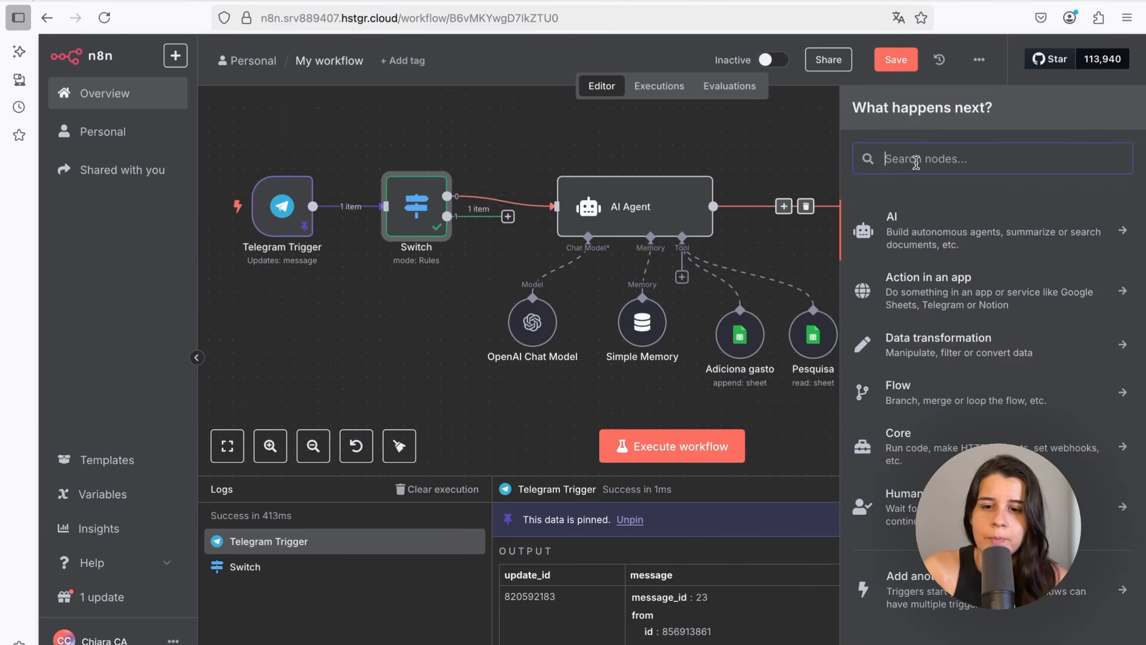
{"action": "type", "text": "tele"}
{"action": "left_click", "coordinate": [923, 222]}
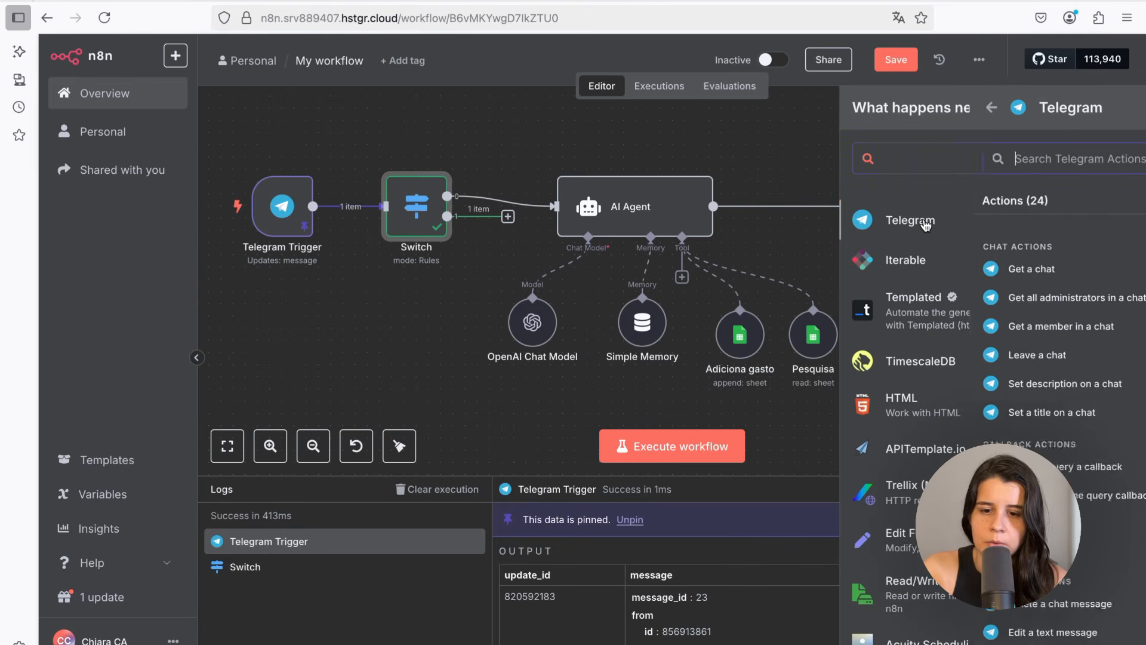
{"action": "scroll", "coordinate": [893, 322], "scroll_direction": "down", "scroll_amount": 5}
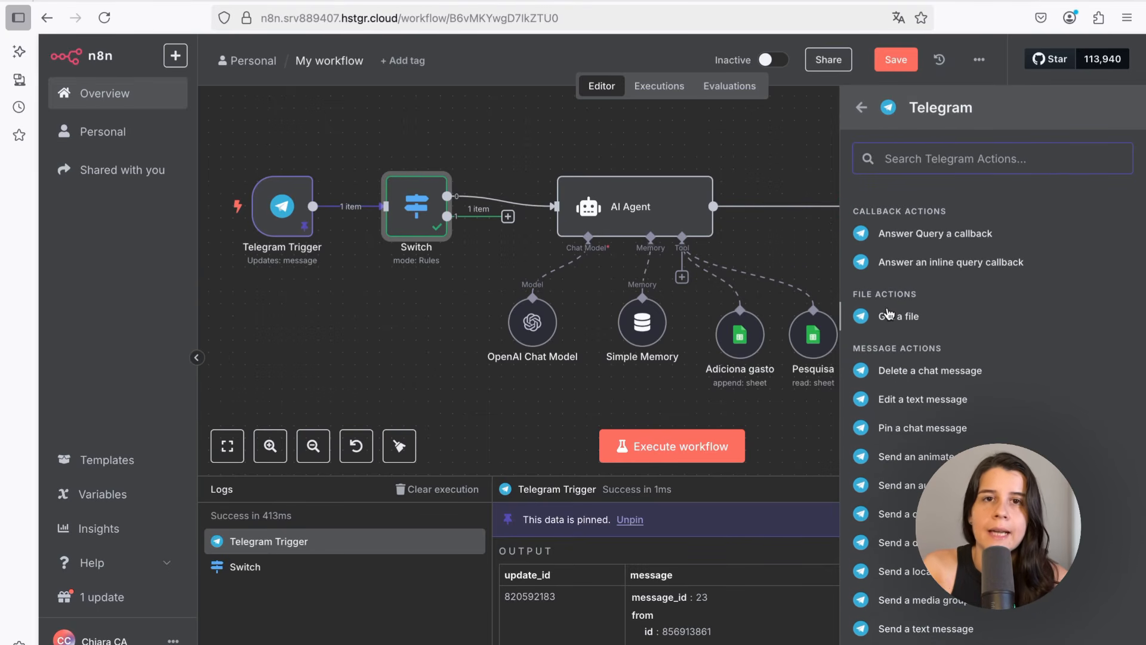
{"action": "left_click", "coordinate": [905, 315]}
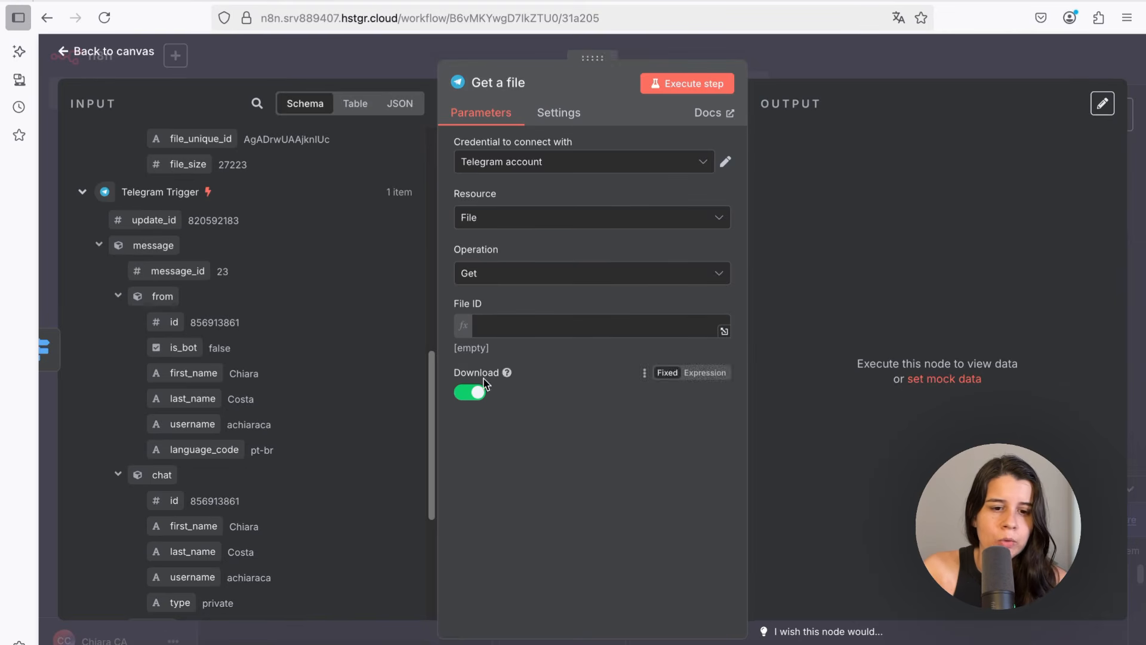
Map the trigger's voice file_id into the Get a file node's File ID and execute the step
{"action": "scroll", "coordinate": [245, 498], "scroll_direction": "down", "scroll_amount": 2}
{"action": "scroll", "coordinate": [248, 496], "scroll_direction": "down", "scroll_amount": 3}
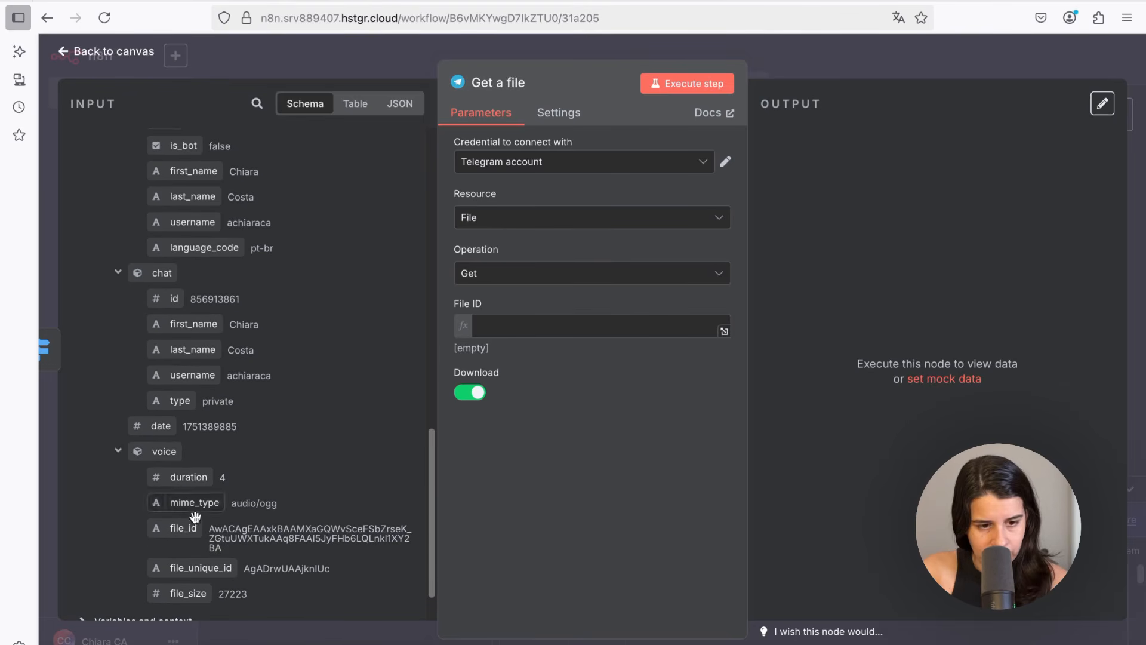
{"action": "left_click_drag", "start_coordinate": [182, 528], "coordinate": [520, 328]}
{"action": "left_click", "coordinate": [570, 477]}
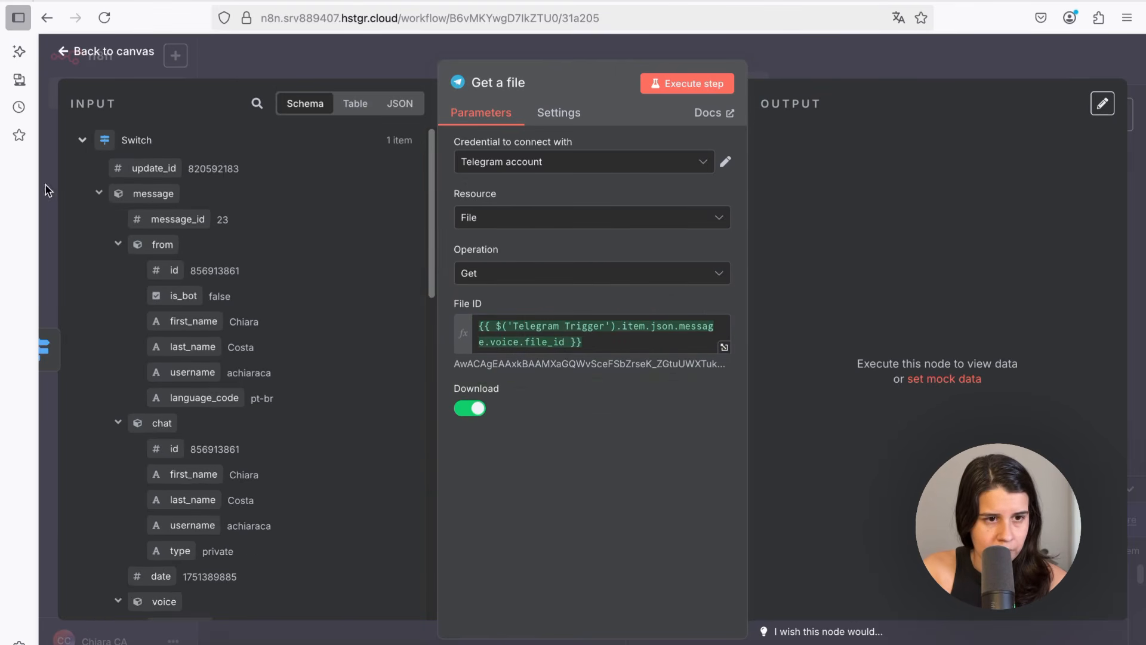
{"action": "left_click", "coordinate": [81, 143]}
{"action": "left_click", "coordinate": [81, 171]}
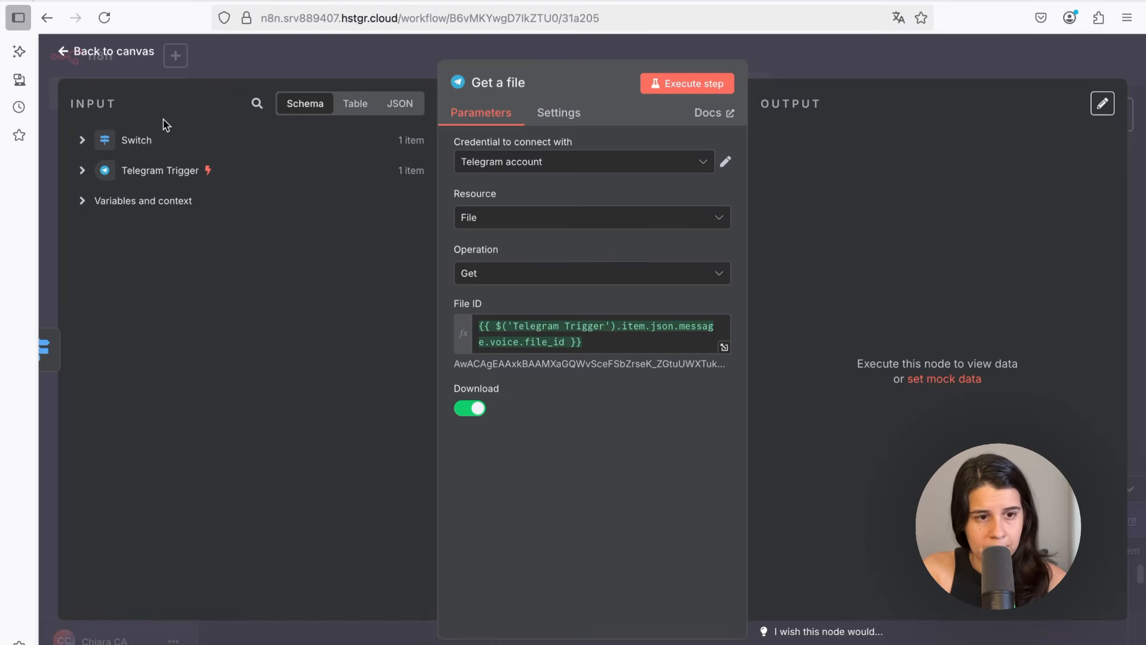
{"action": "left_click", "coordinate": [82, 142]}
{"action": "left_click", "coordinate": [125, 141]}
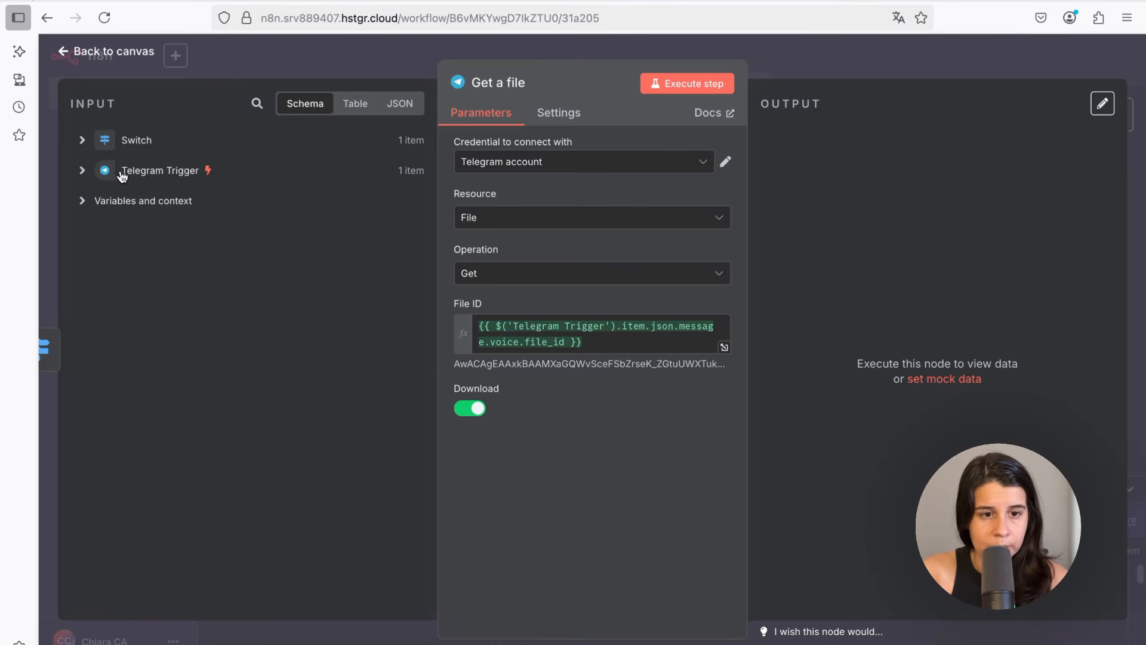
{"action": "left_click", "coordinate": [81, 172]}
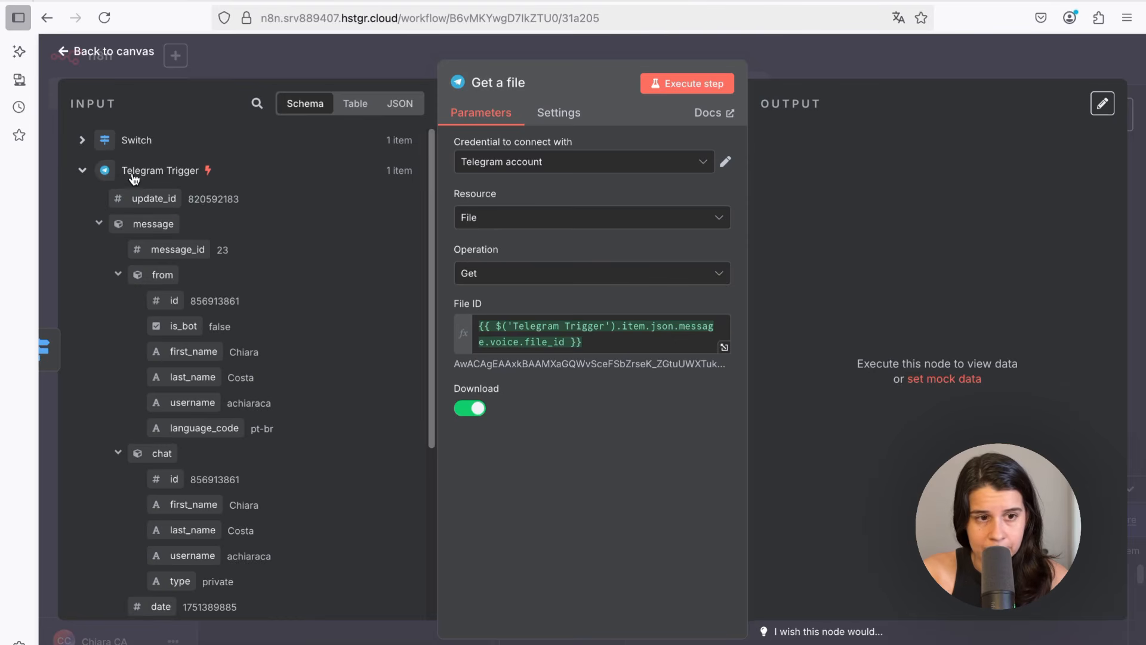
{"action": "scroll", "coordinate": [265, 316], "scroll_direction": "down", "scroll_amount": 5}
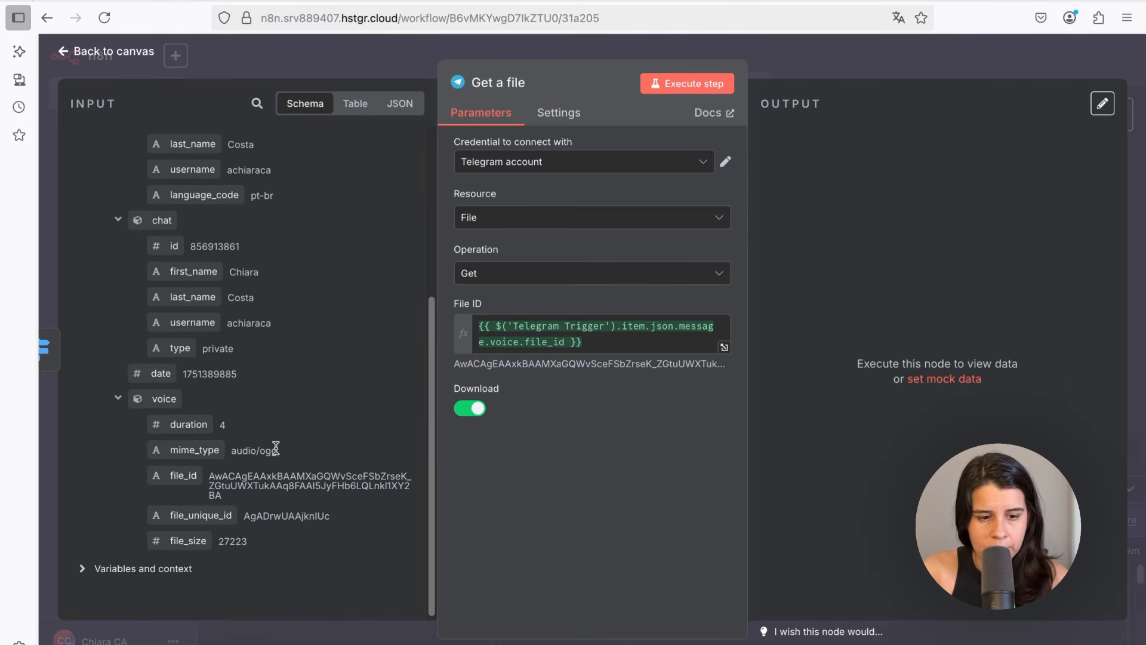
{"action": "left_click", "coordinate": [664, 87]}
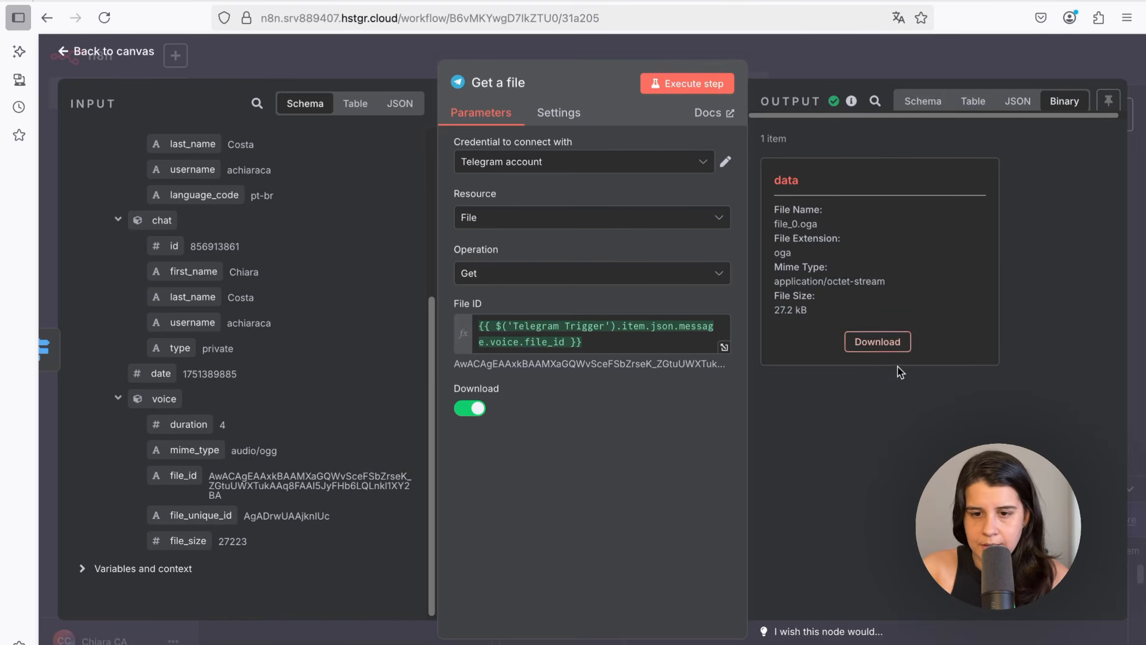
{"action": "left_click", "coordinate": [114, 53]}
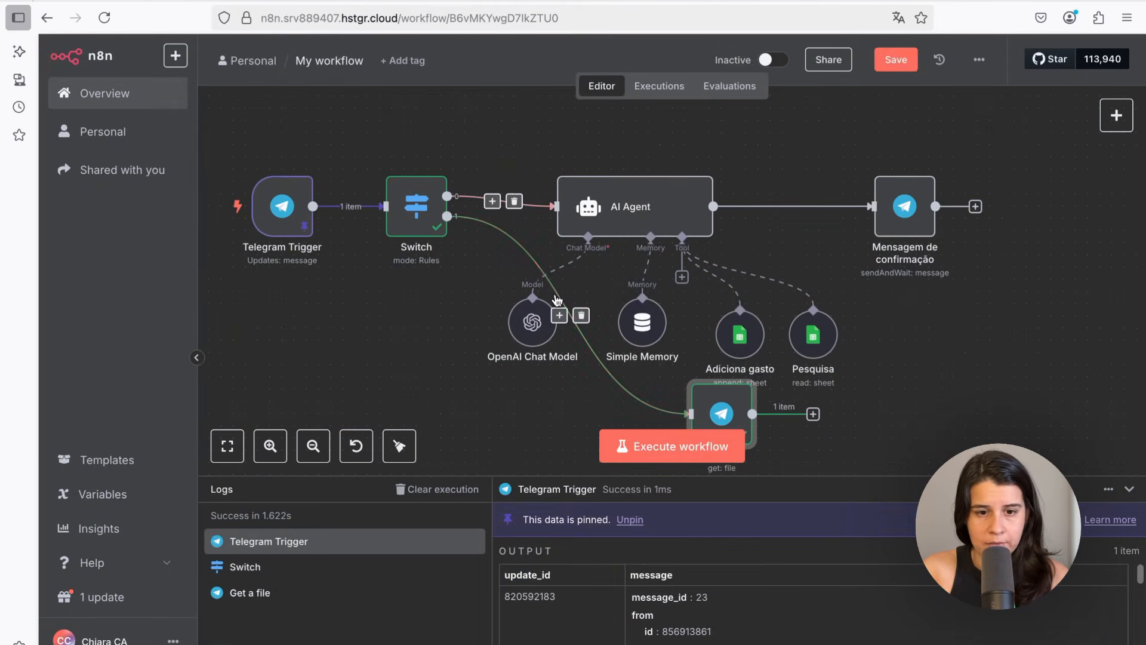
Move the Get a file node below the Telegram Trigger and Switch
{"action": "left_click_drag", "start_coordinate": [721, 399], "coordinate": [323, 342]}
{"action": "scroll", "coordinate": [621, 338], "scroll_direction": "down", "scroll_amount": 5}
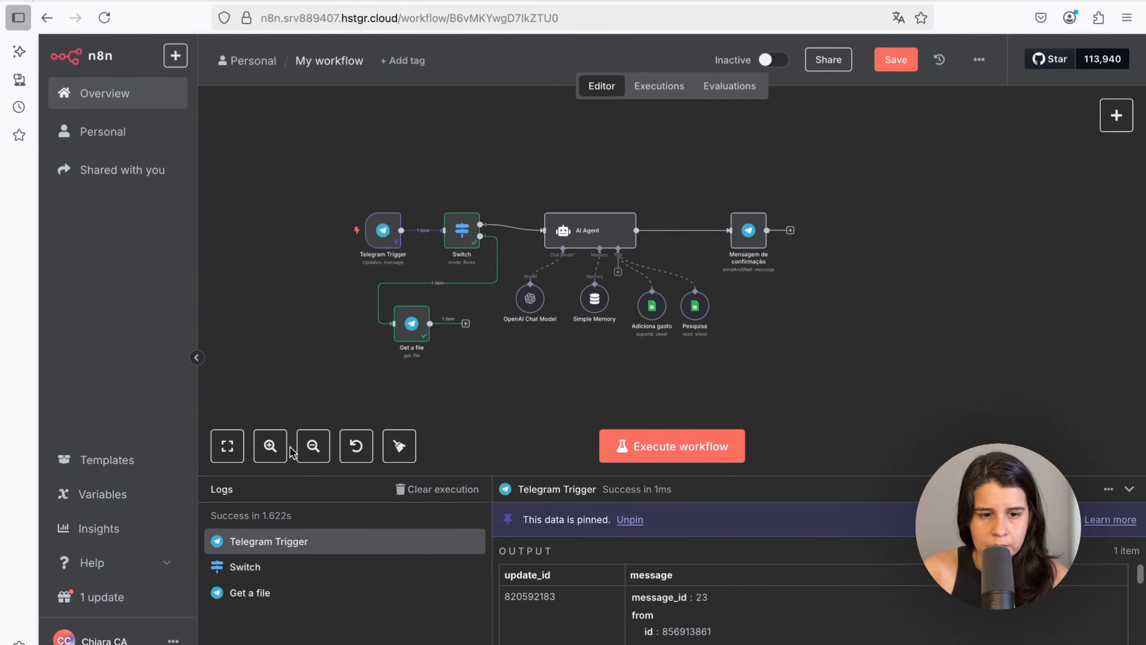
{"action": "left_click", "coordinate": [271, 445]}
{"action": "left_click", "coordinate": [271, 446]}
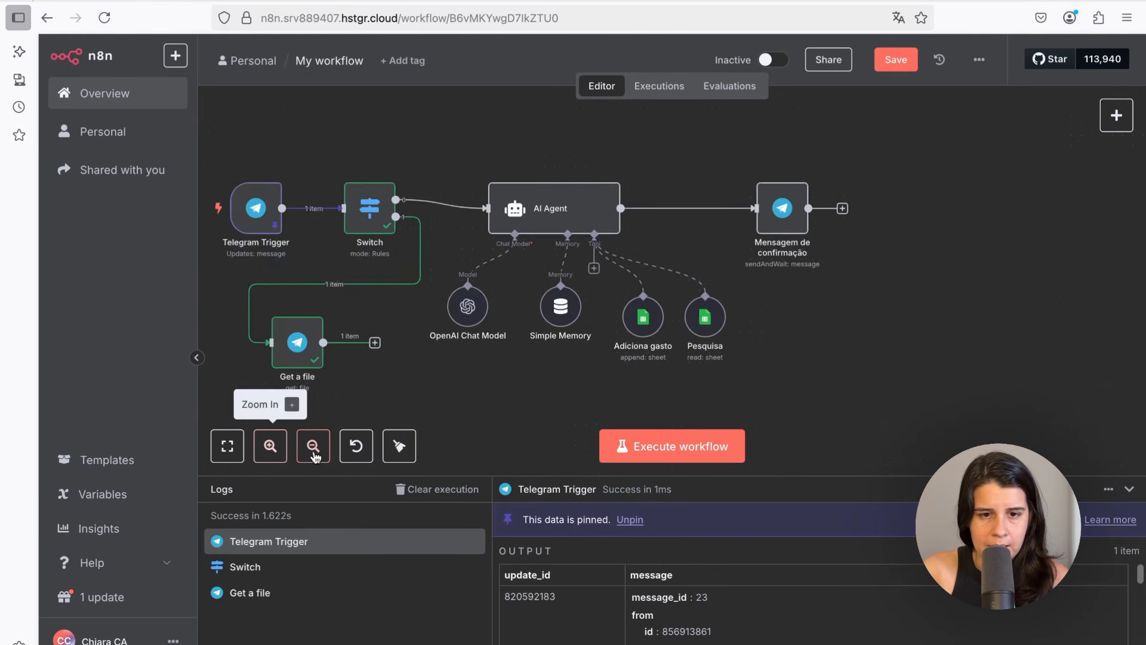
{"action": "left_click", "coordinate": [314, 446]}
{"action": "left_click", "coordinate": [314, 446]}
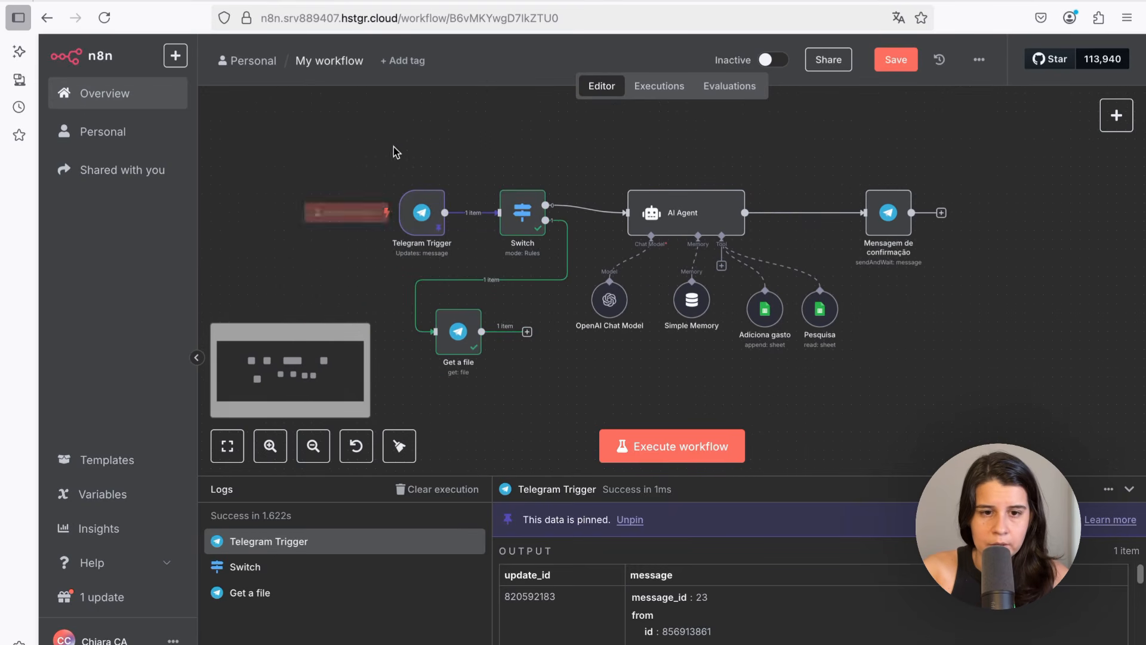
Add an OpenAI Transcribe a recording node after the Get a file node
{"action": "left_click_drag", "start_coordinate": [372, 163], "coordinate": [541, 227]}
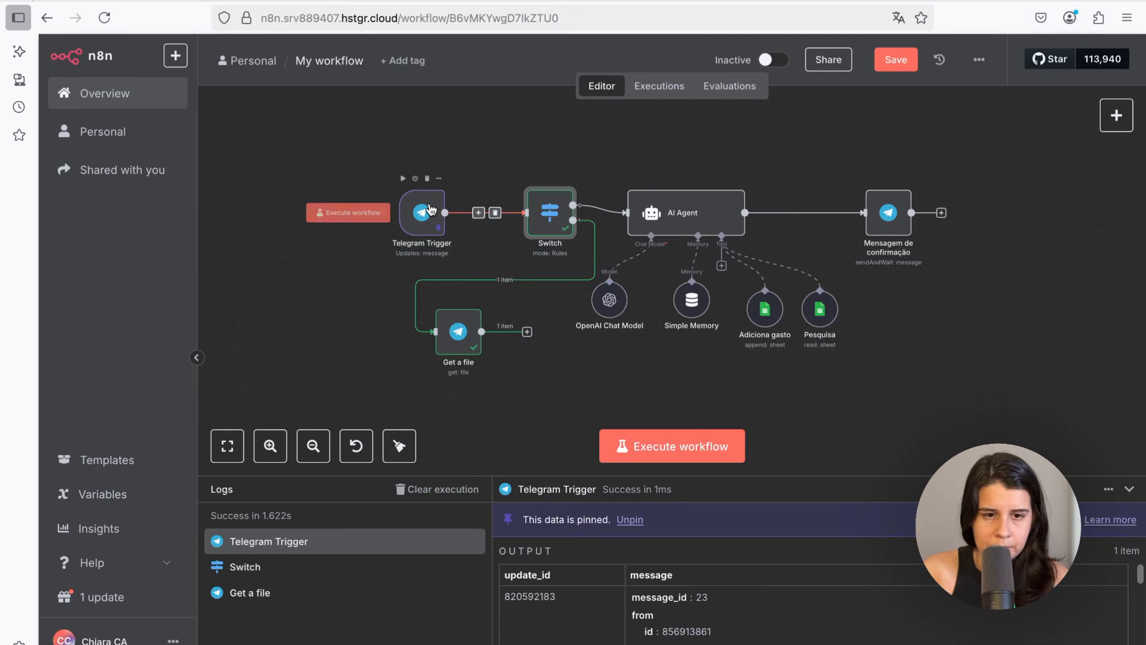
{"action": "left_click_drag", "start_coordinate": [431, 209], "coordinate": [256, 199]}
{"action": "left_click_drag", "start_coordinate": [490, 236], "coordinate": [489, 246]}
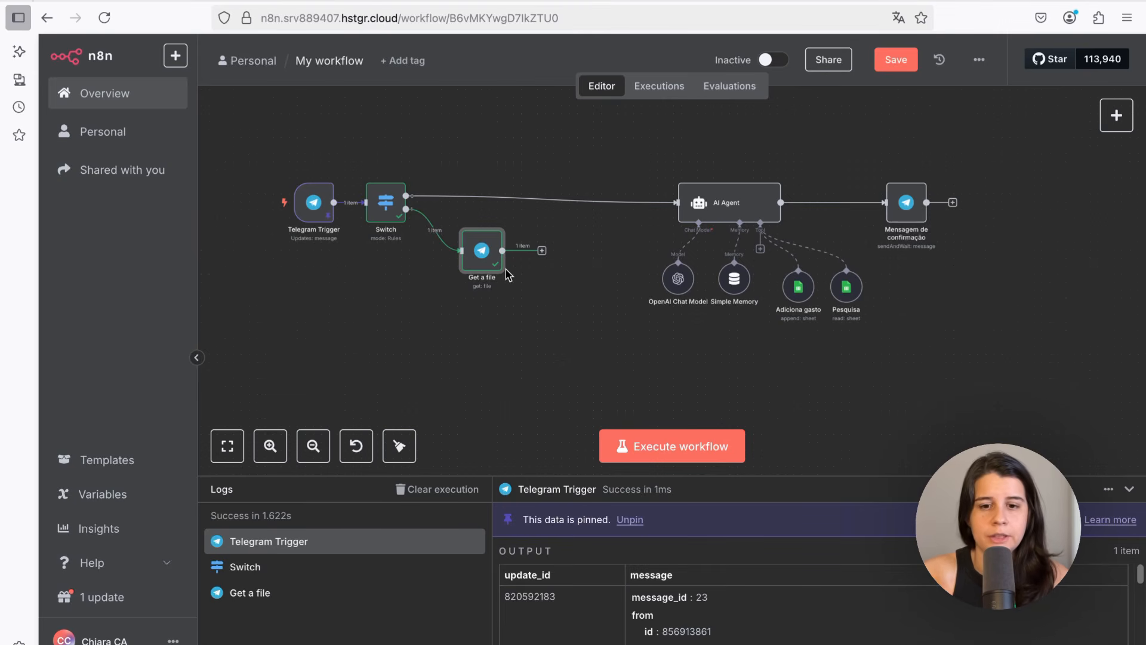
{"action": "left_click", "coordinate": [542, 252]}
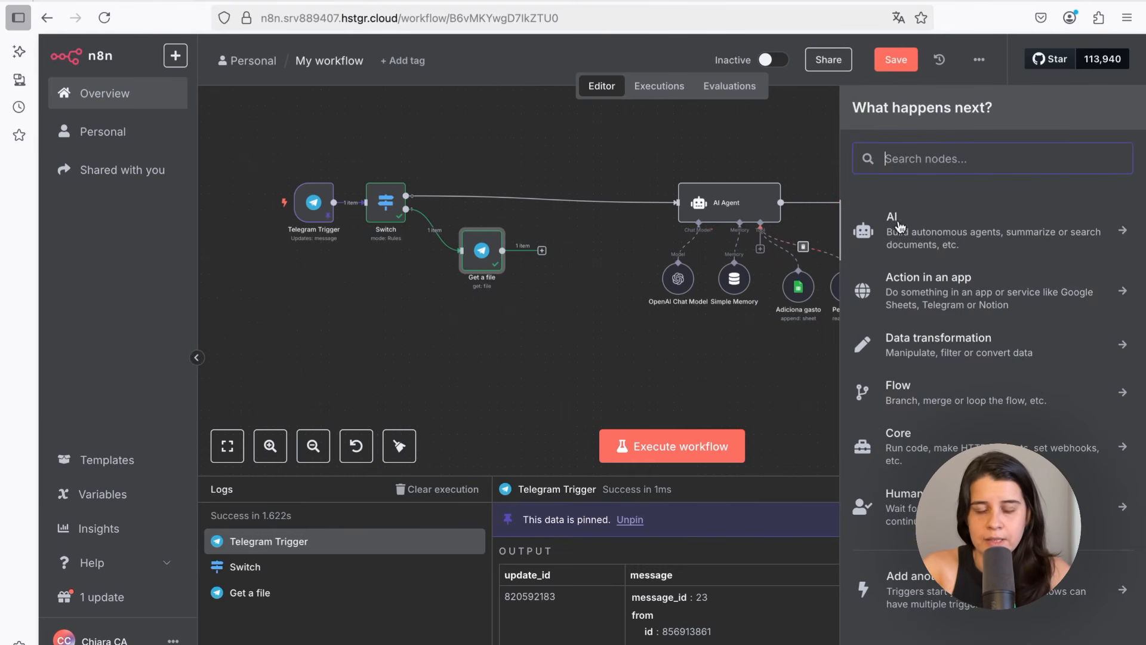
{"action": "type", "text": "cha"}
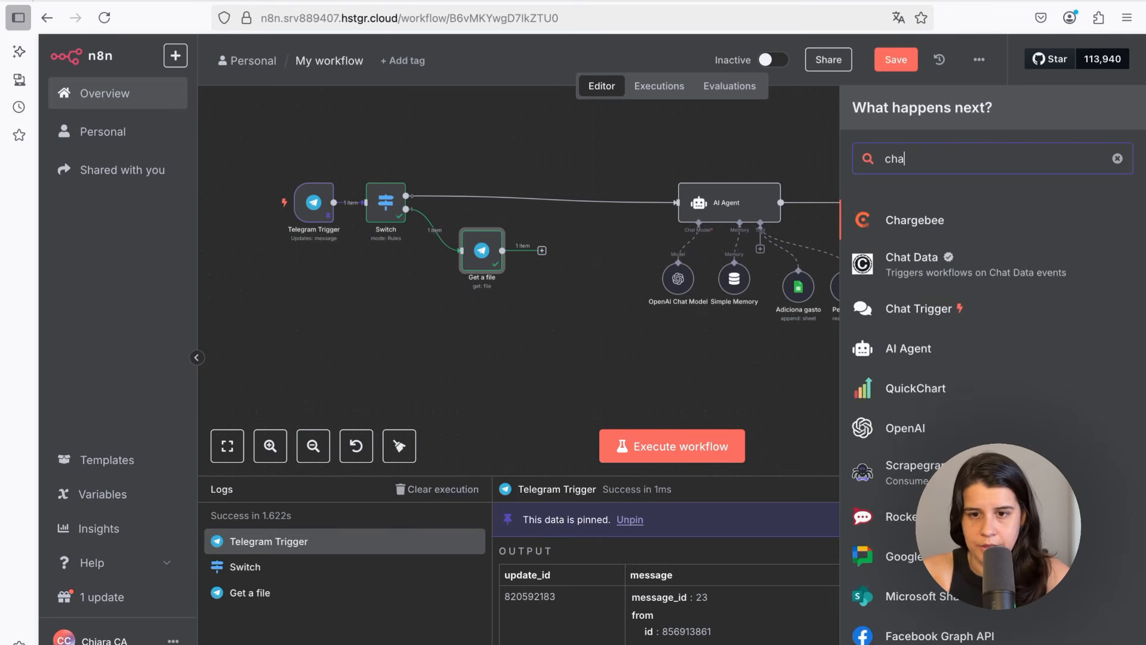
{"action": "type", "text": "tg"}
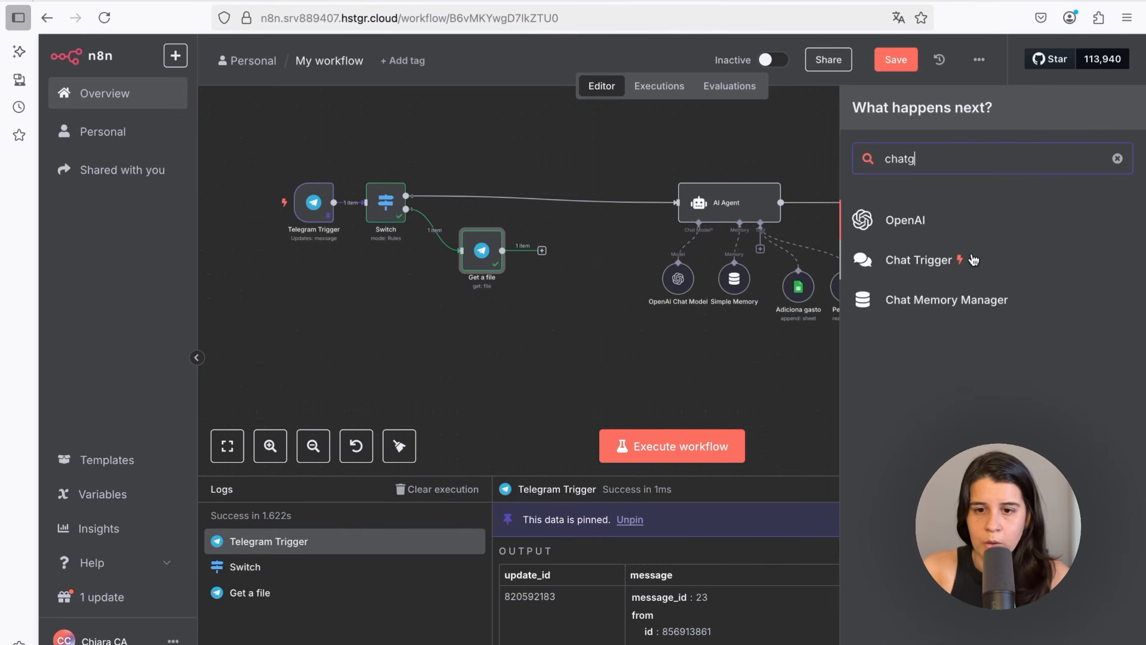
{"action": "left_click", "coordinate": [901, 222]}
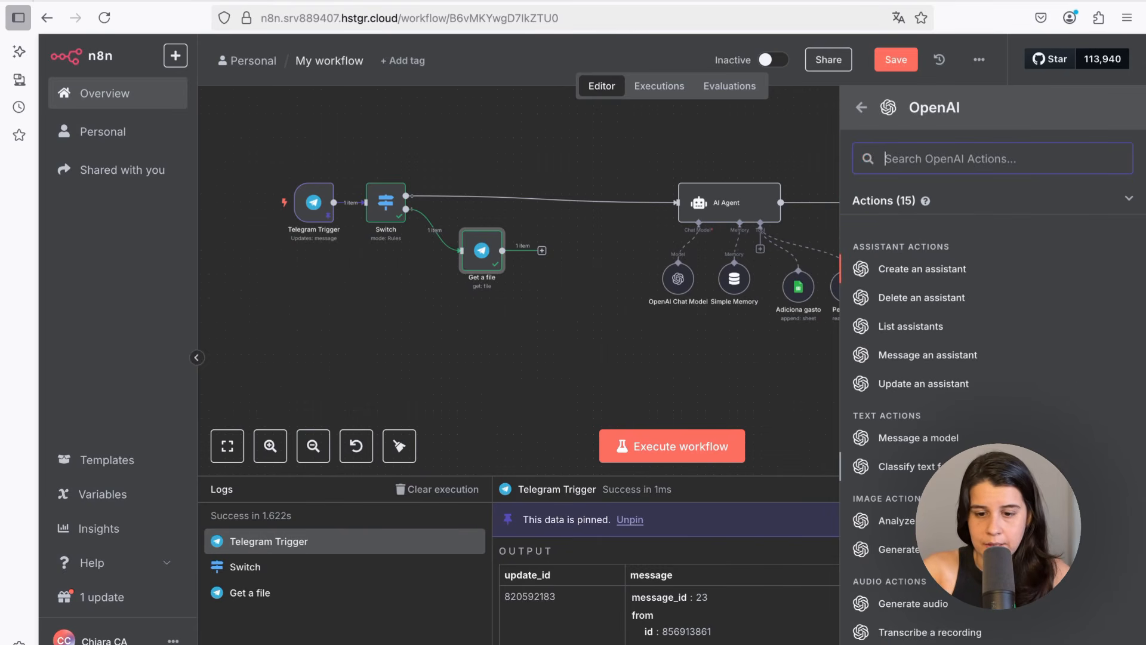
{"action": "scroll", "coordinate": [991, 417], "scroll_direction": "down", "scroll_amount": 1}
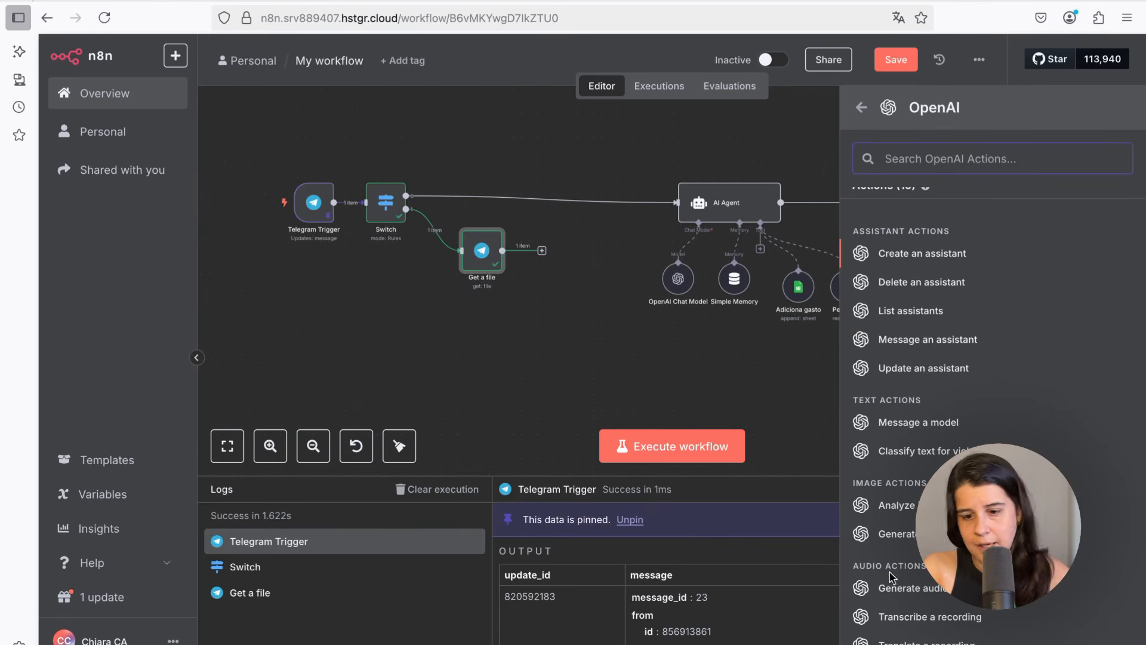
{"action": "left_click", "coordinate": [915, 618]}
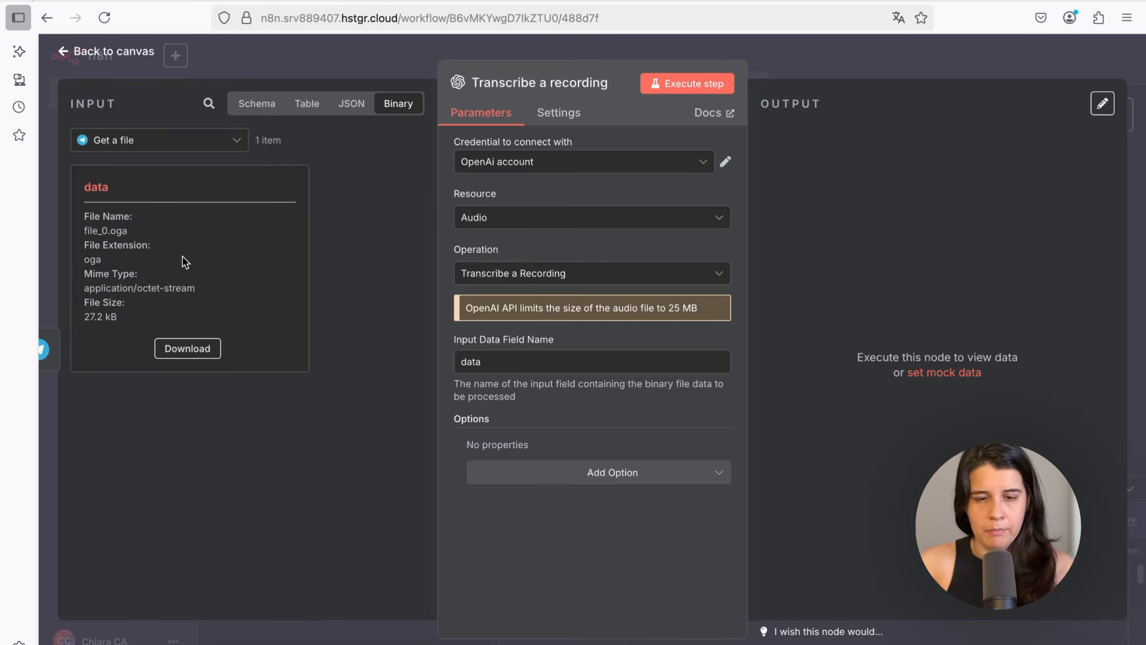
Try to execute the Transcribe a recording step and open the help link from its error
{"action": "left_click", "coordinate": [658, 89]}
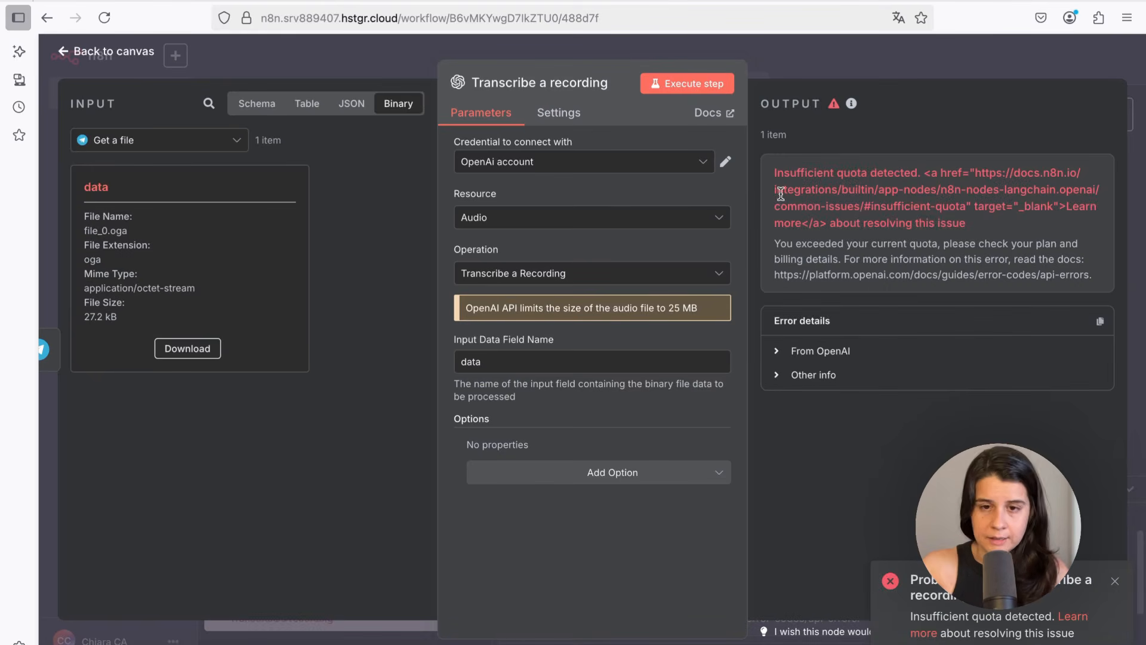
{"action": "left_click_drag", "start_coordinate": [772, 174], "coordinate": [813, 179]}
{"action": "left_click", "coordinate": [813, 179]}
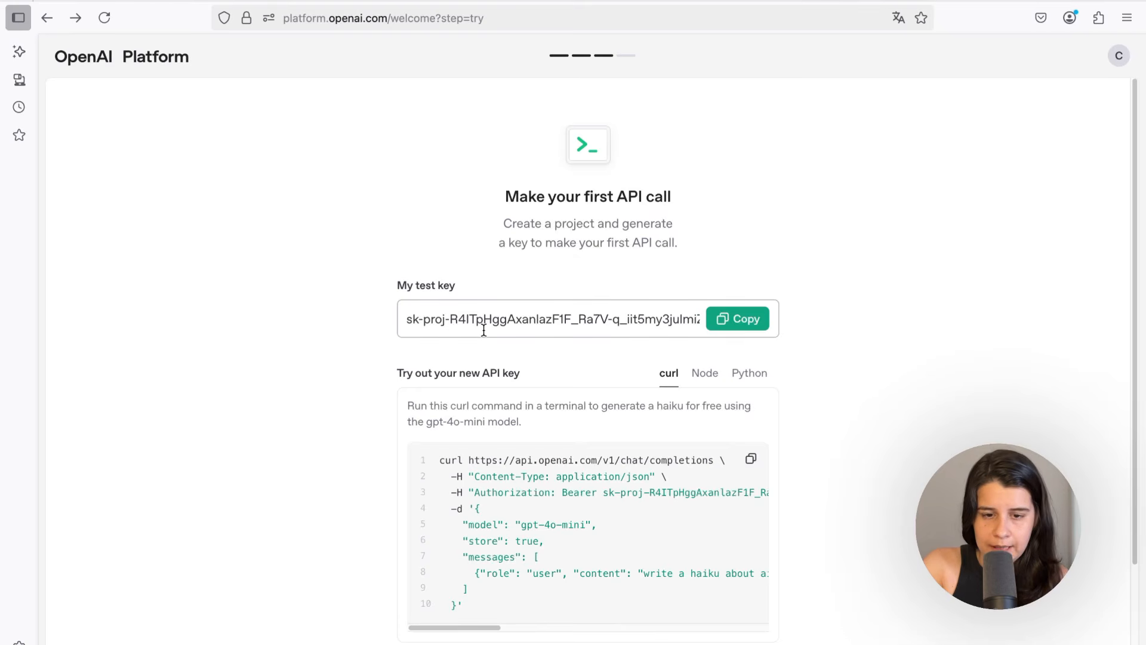
Review the OpenAI platform's test API key and the organization's usage settings page
{"action": "left_click_drag", "start_coordinate": [406, 319], "coordinate": [594, 319]}
{"action": "left_click", "coordinate": [611, 318]}
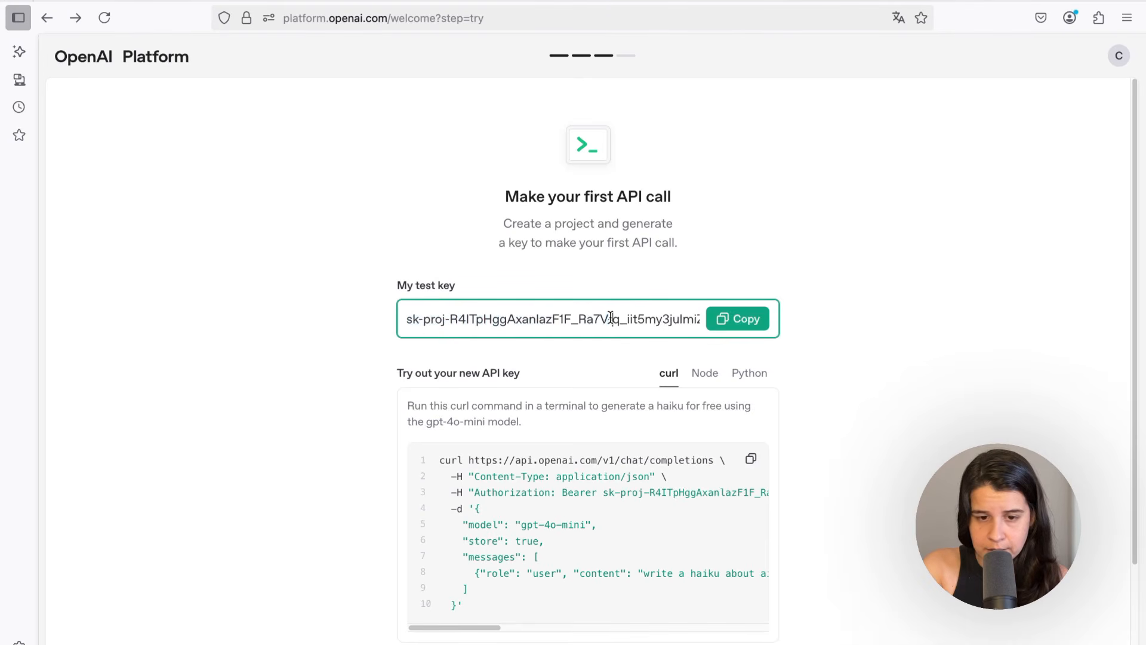
{"action": "left_click", "coordinate": [484, 287]}
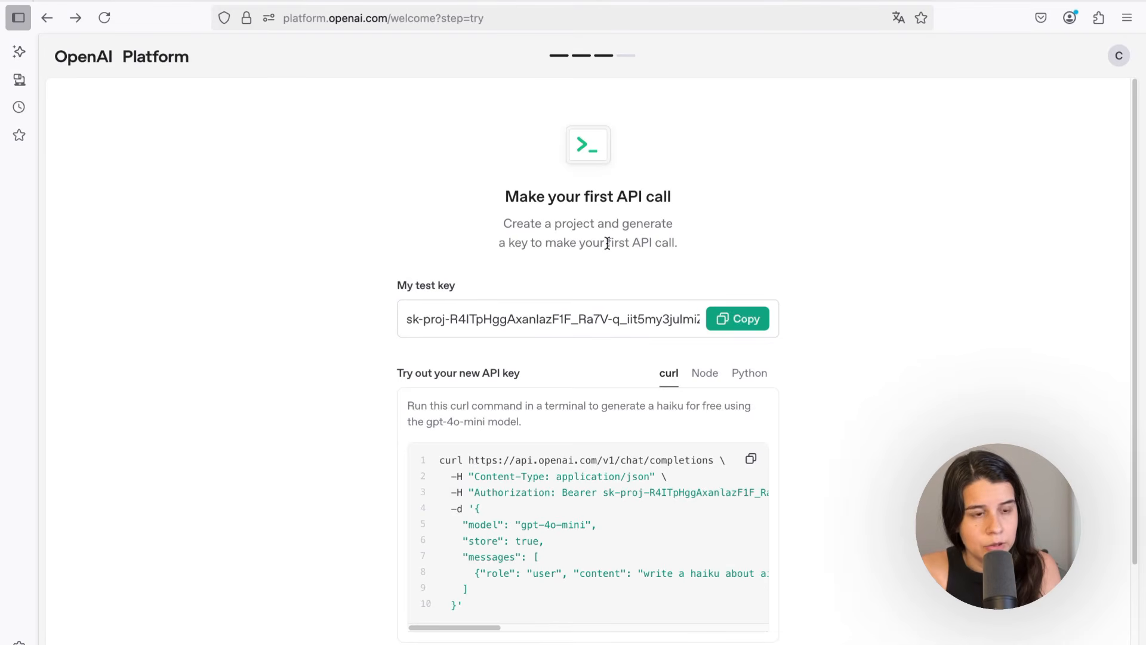
{"action": "scroll", "coordinate": [724, 370], "scroll_direction": "down", "scroll_amount": 2}
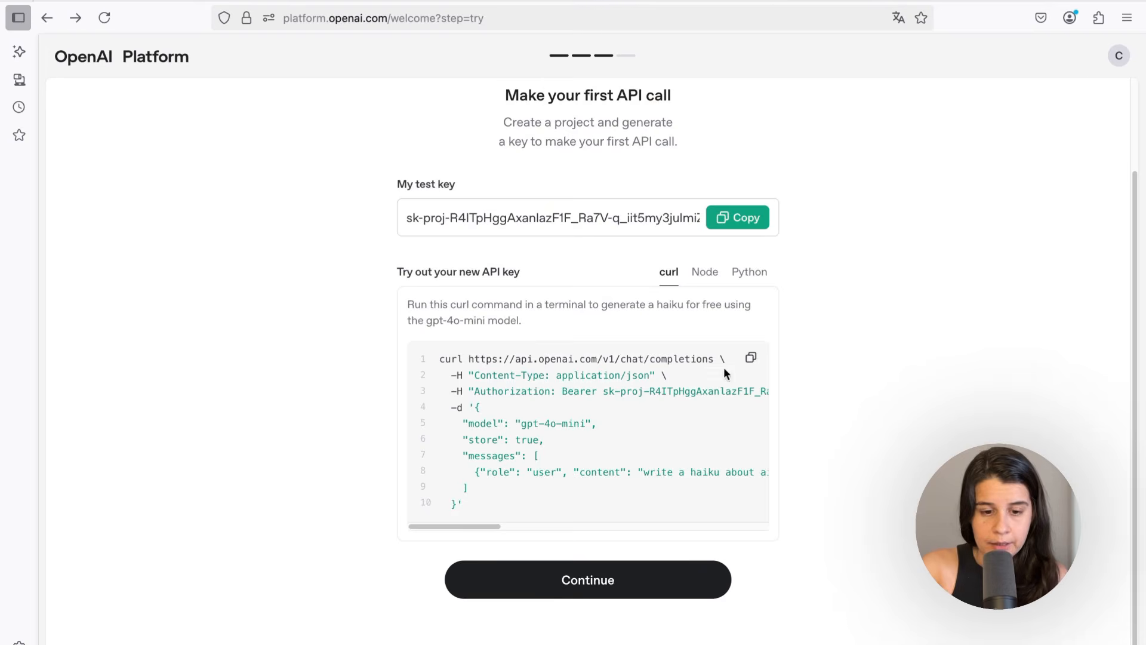
{"action": "left_click", "coordinate": [577, 574]}
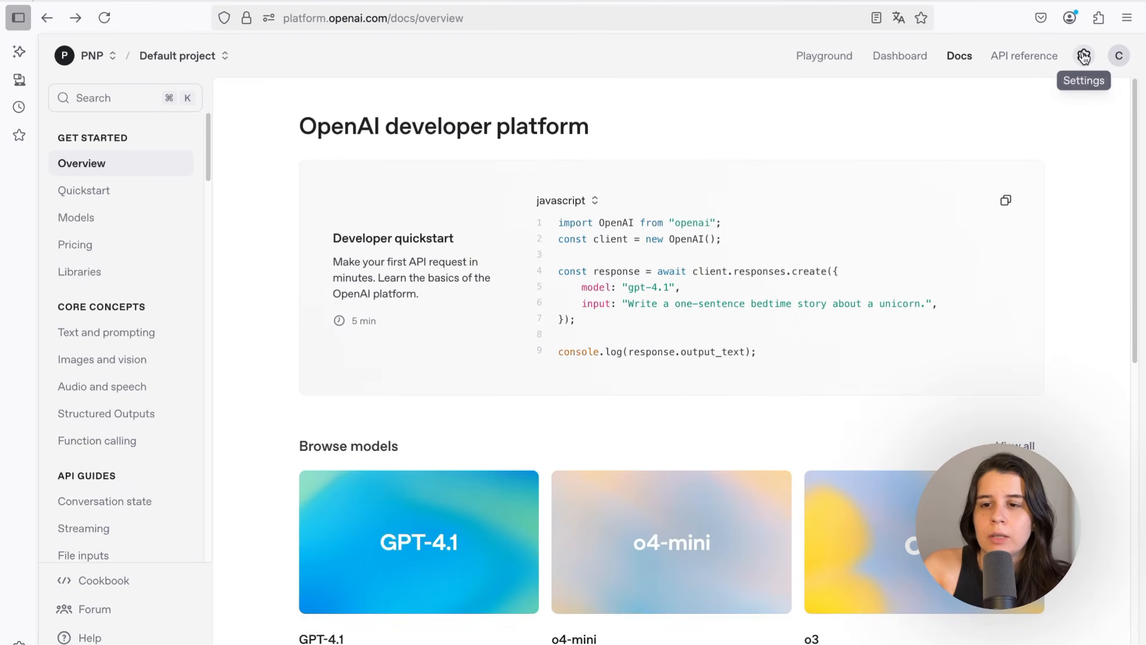
{"action": "left_click", "coordinate": [1083, 57]}
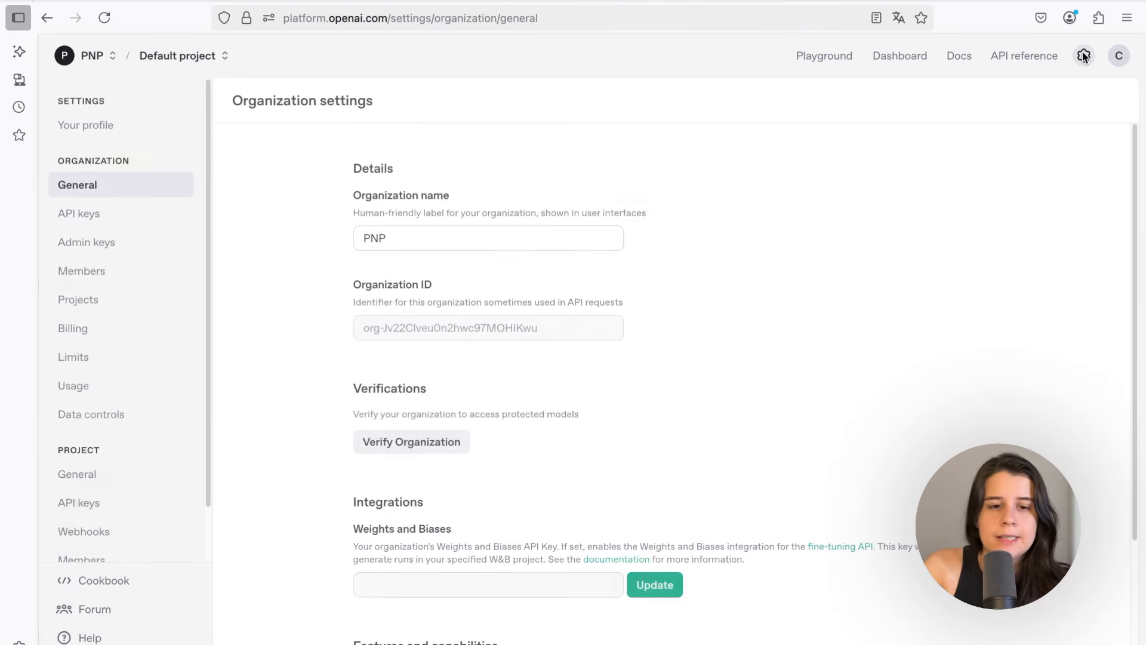
{"action": "left_click", "coordinate": [73, 388]}
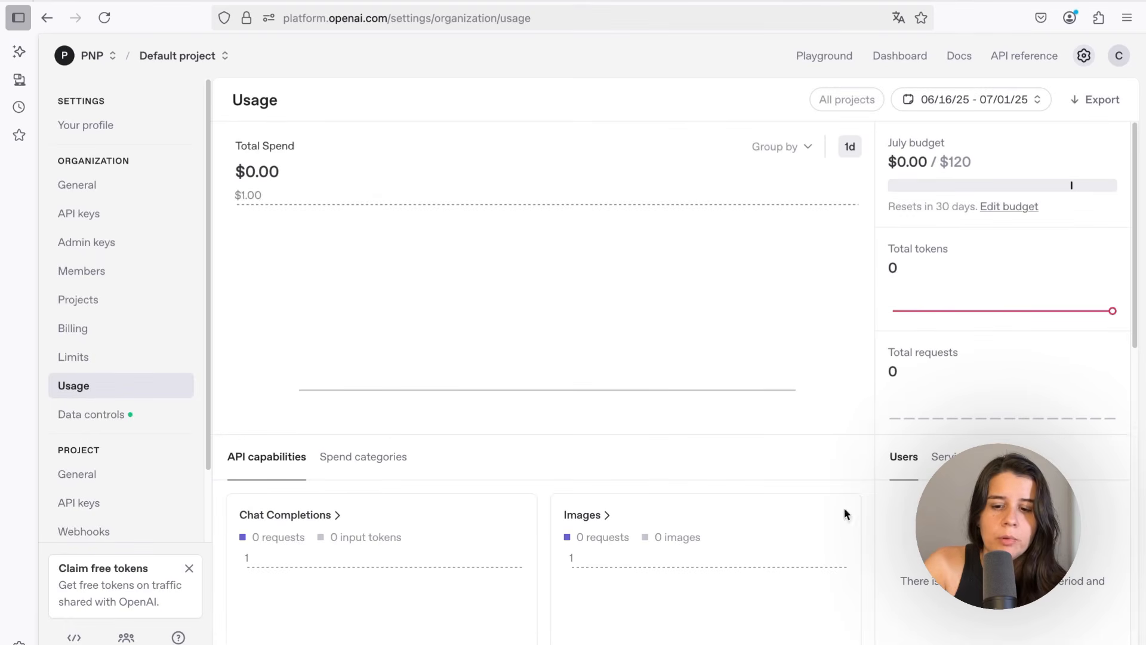
Return to n8n, execute the Transcribe a recording step again, and go back to the canvas
{"action": "left_click", "coordinate": [206, 3]}
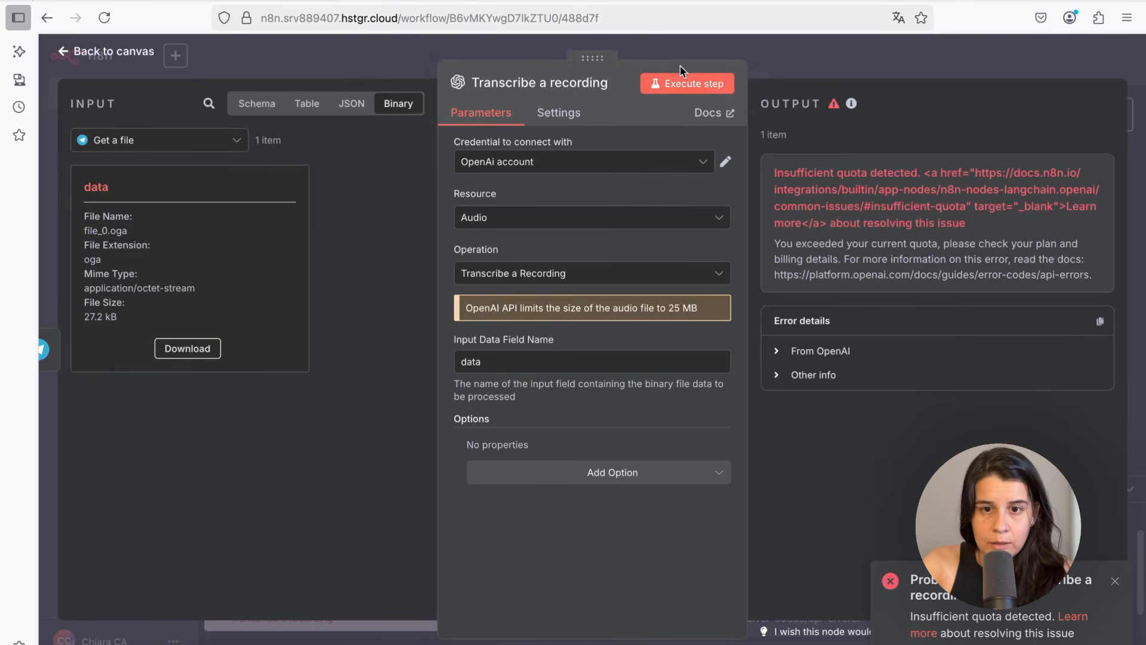
{"action": "left_click", "coordinate": [650, 88]}
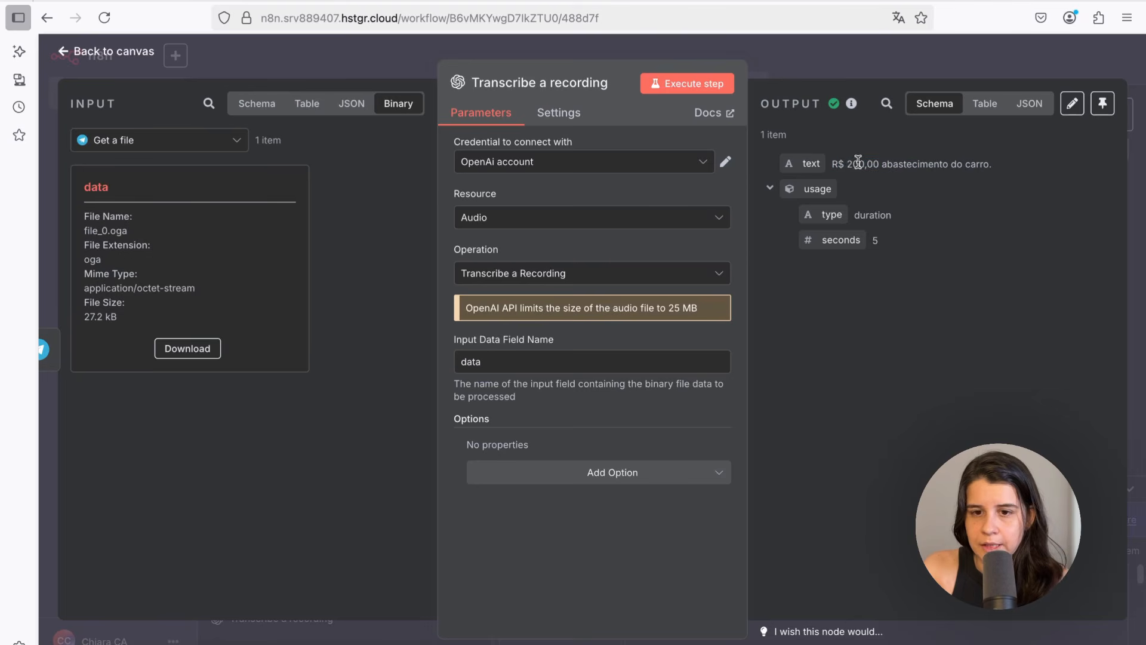
{"action": "left_click", "coordinate": [99, 54]}
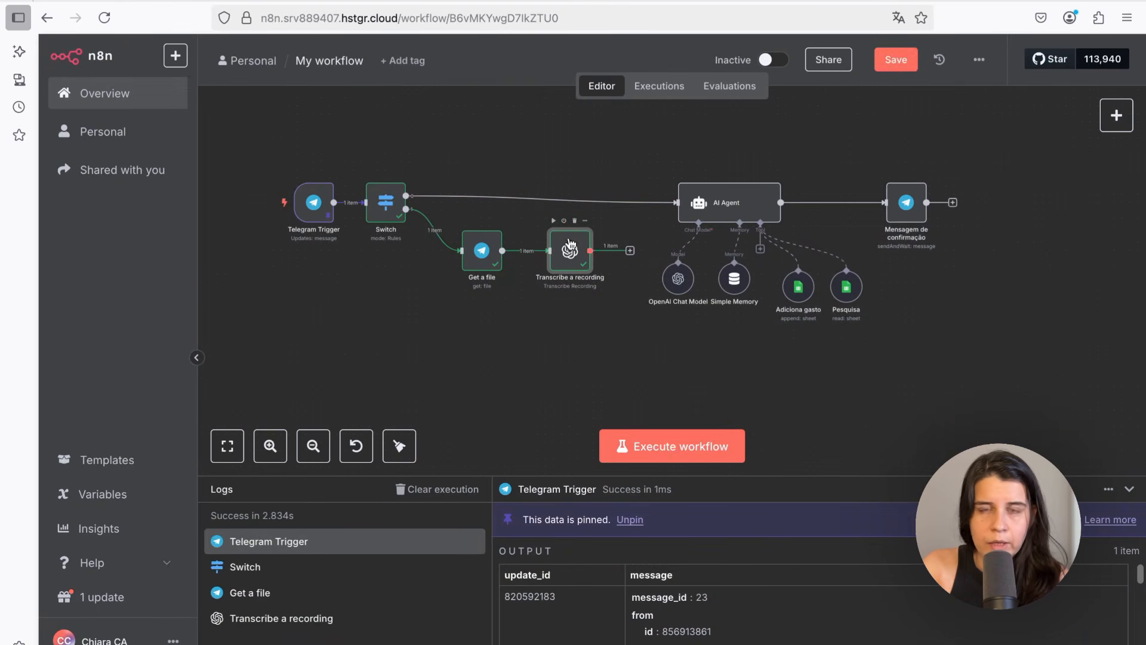
Connect the Transcribe a recording output to the AI Agent input
{"action": "left_click_drag", "start_coordinate": [630, 251], "coordinate": [671, 213]}
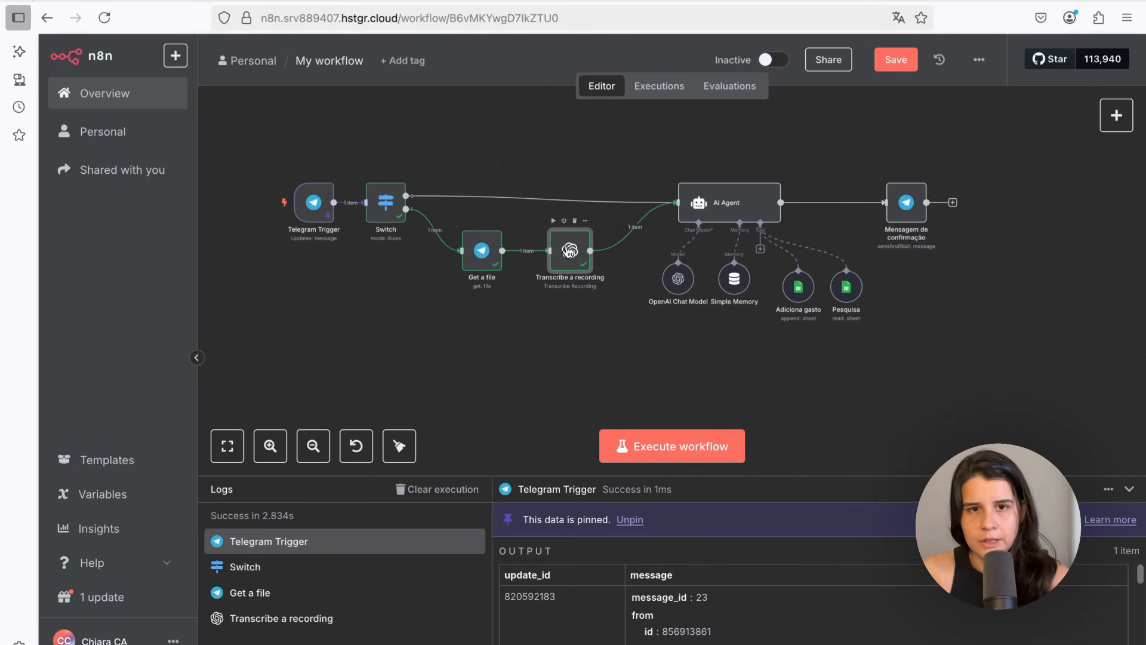
{"action": "left_click_drag", "start_coordinate": [570, 251], "coordinate": [553, 250]}
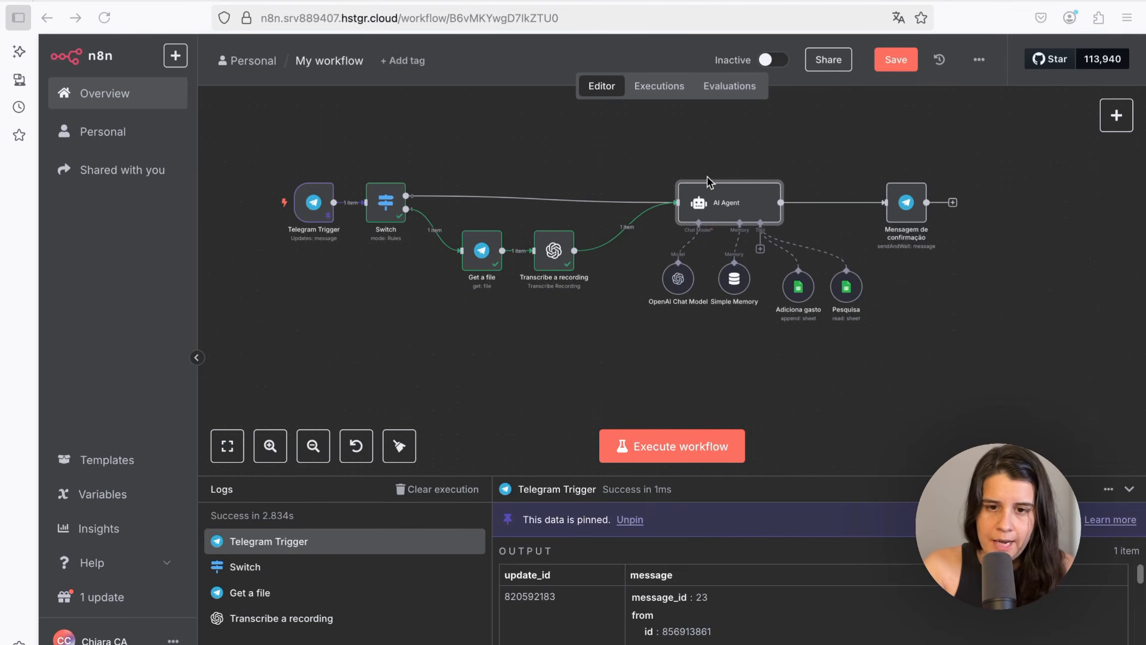
Open the AI Agent node to inspect its prompt source and user message settings
{"action": "double_click", "coordinate": [723, 207]}
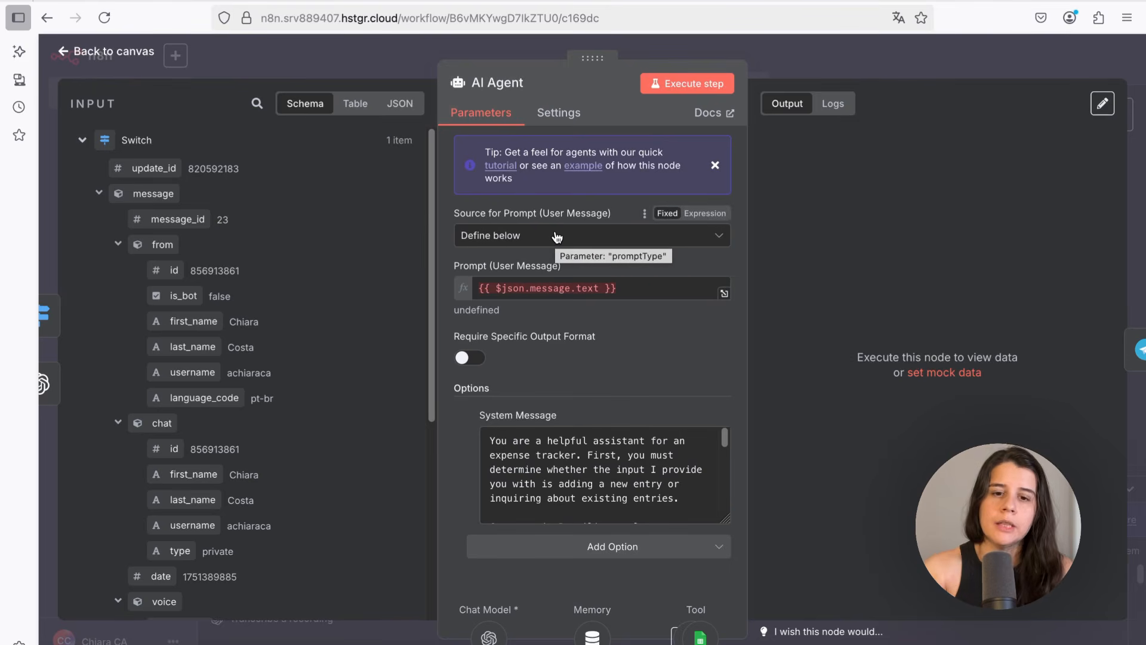
{"action": "key", "text": "Escape"}
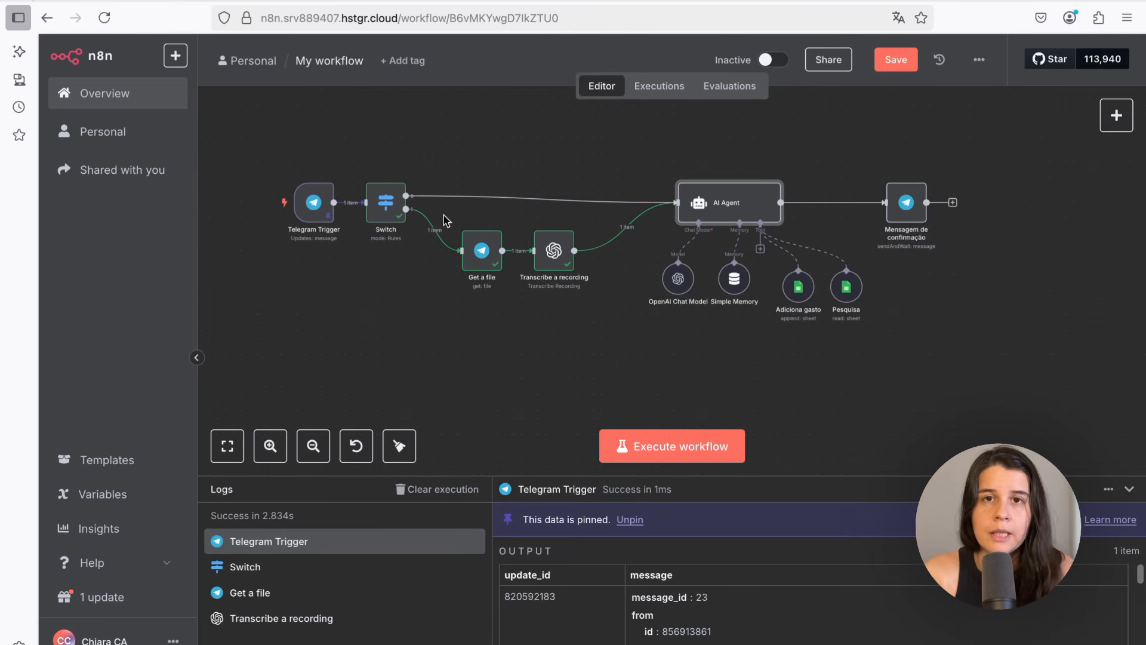
{"action": "key", "text": "Return"}
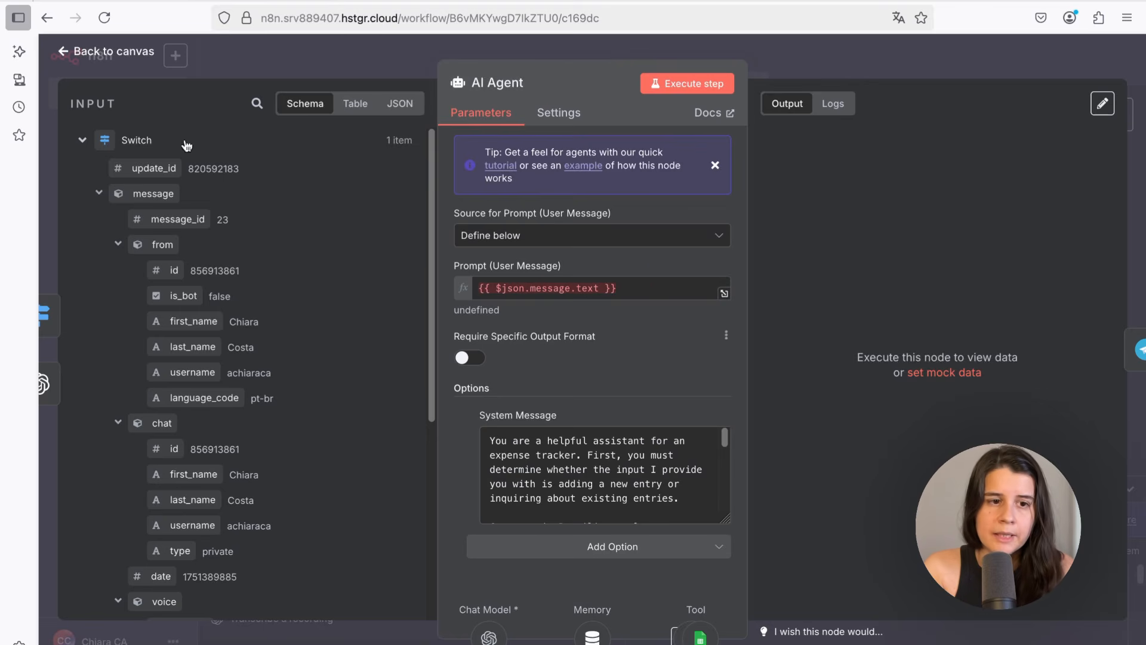
{"action": "left_click", "coordinate": [63, 55]}
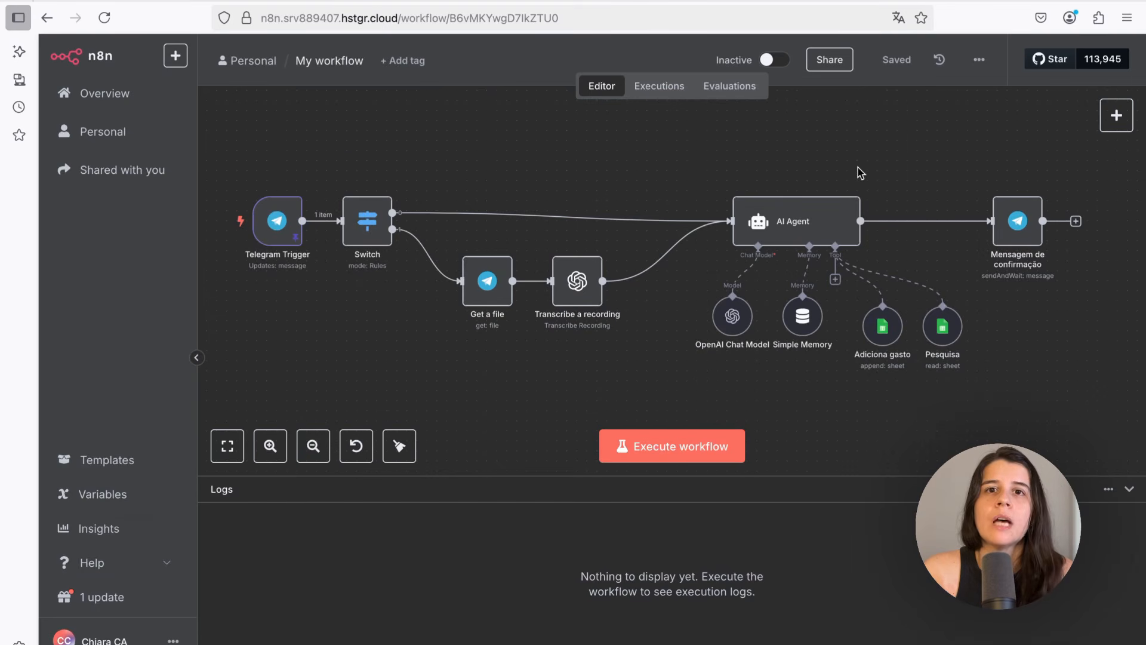
Add an Edit Fields (Set) node to the canvas
{"action": "mouse_move", "coordinate": [1115, 120]}
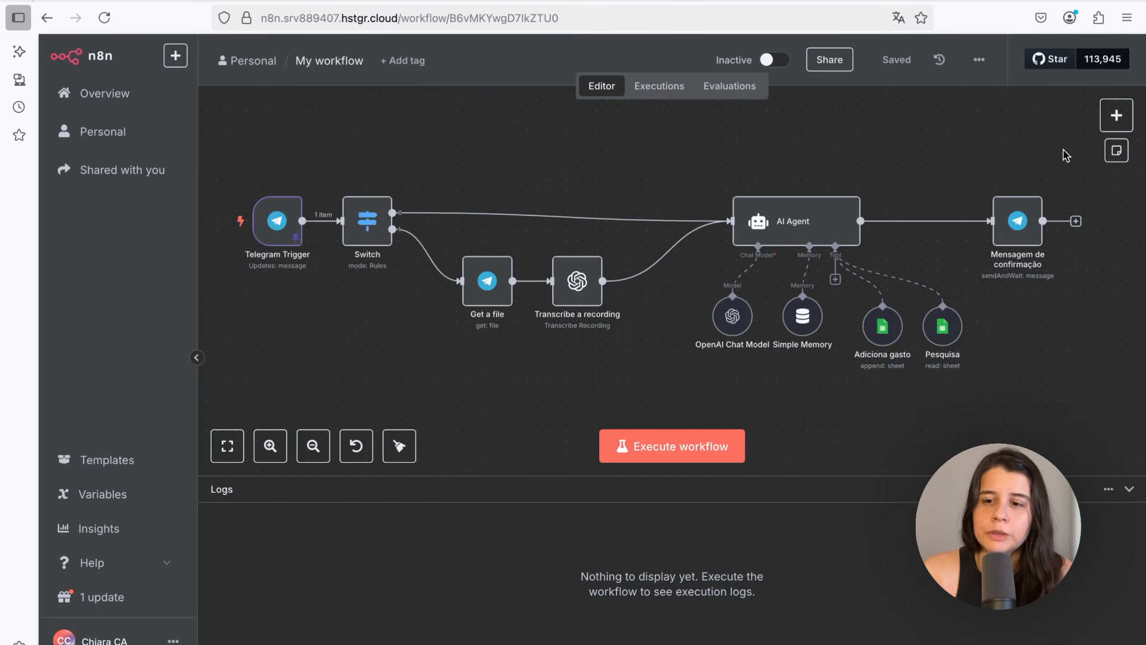
{"action": "left_click", "coordinate": [1115, 117]}
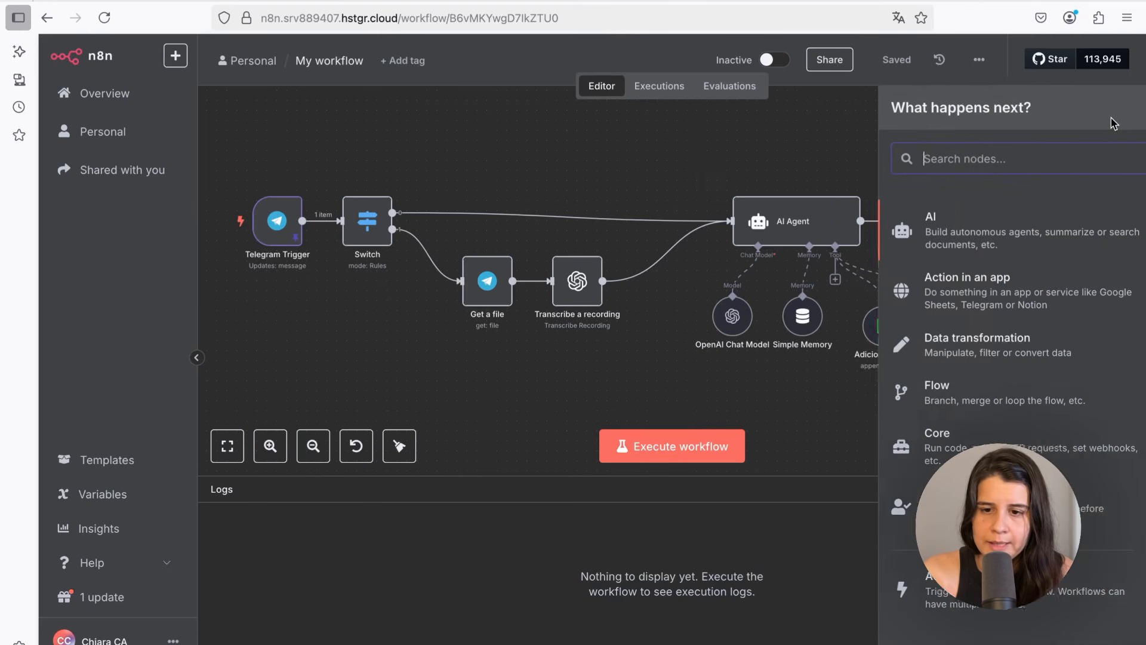
{"action": "left_click", "coordinate": [961, 343]}
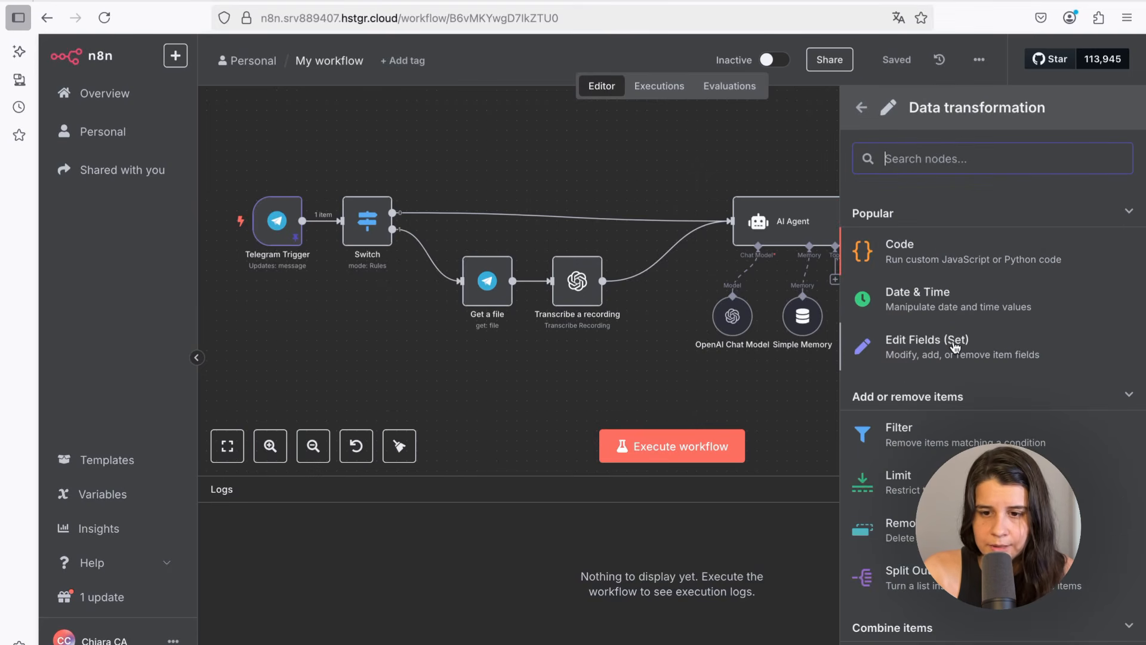
{"action": "left_click", "coordinate": [902, 353]}
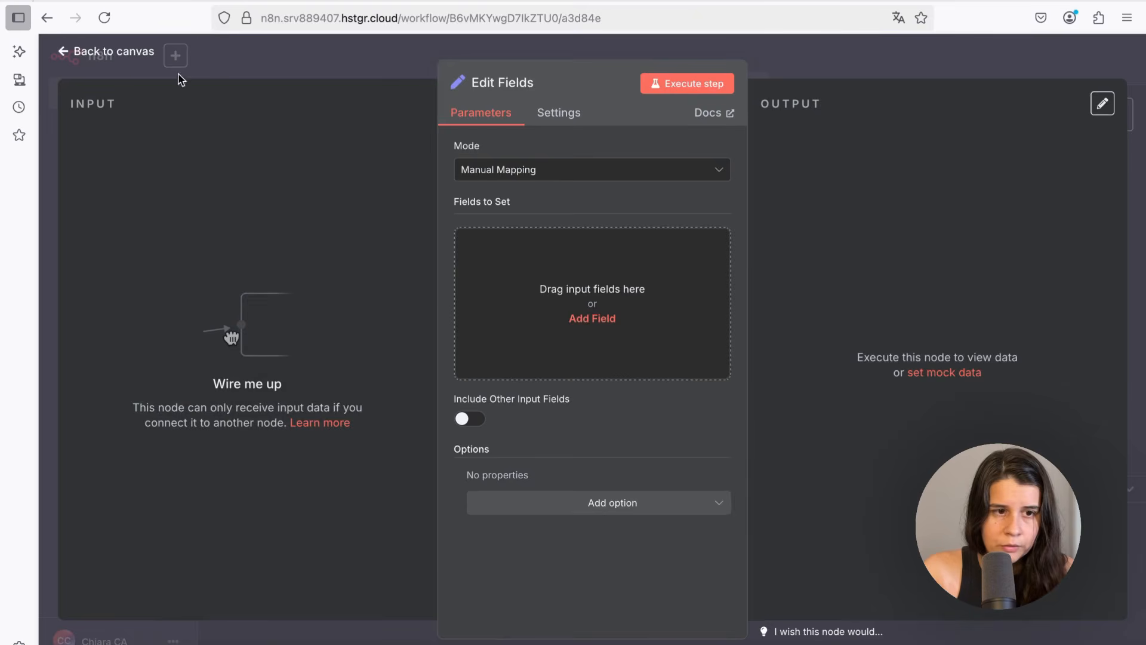
{"action": "left_click", "coordinate": [103, 56]}
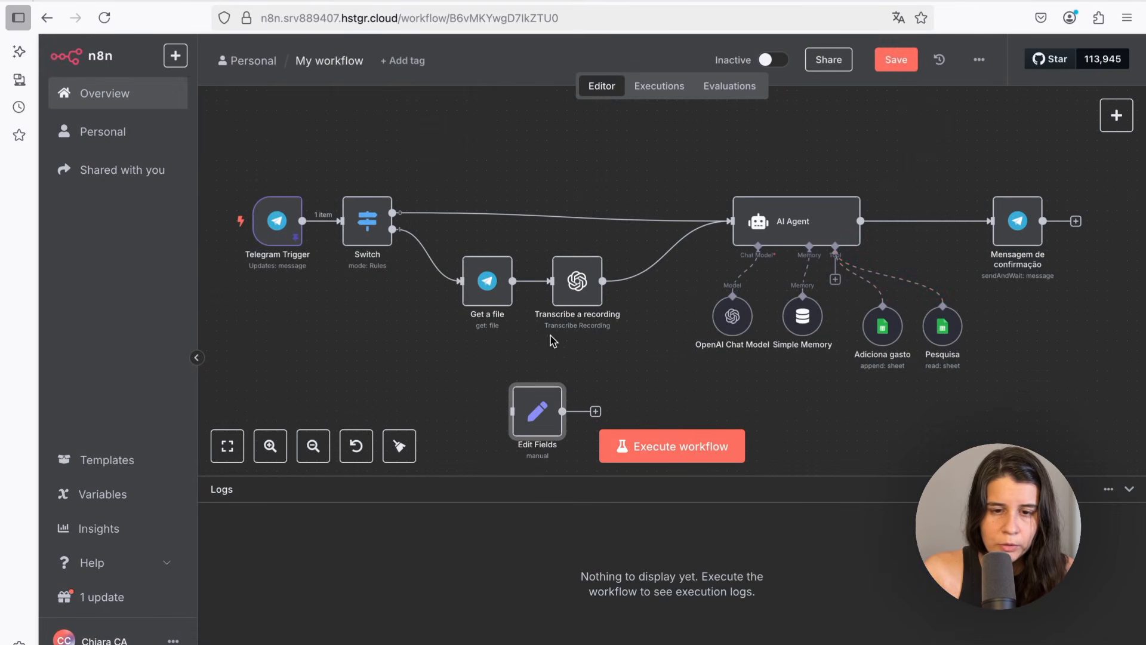
Place Edit Fields before the AI Agent, remove both AI Agent input connections, and wire the Switch's first output into Edit Fields
{"action": "left_click_drag", "start_coordinate": [569, 293], "coordinate": [549, 292]}
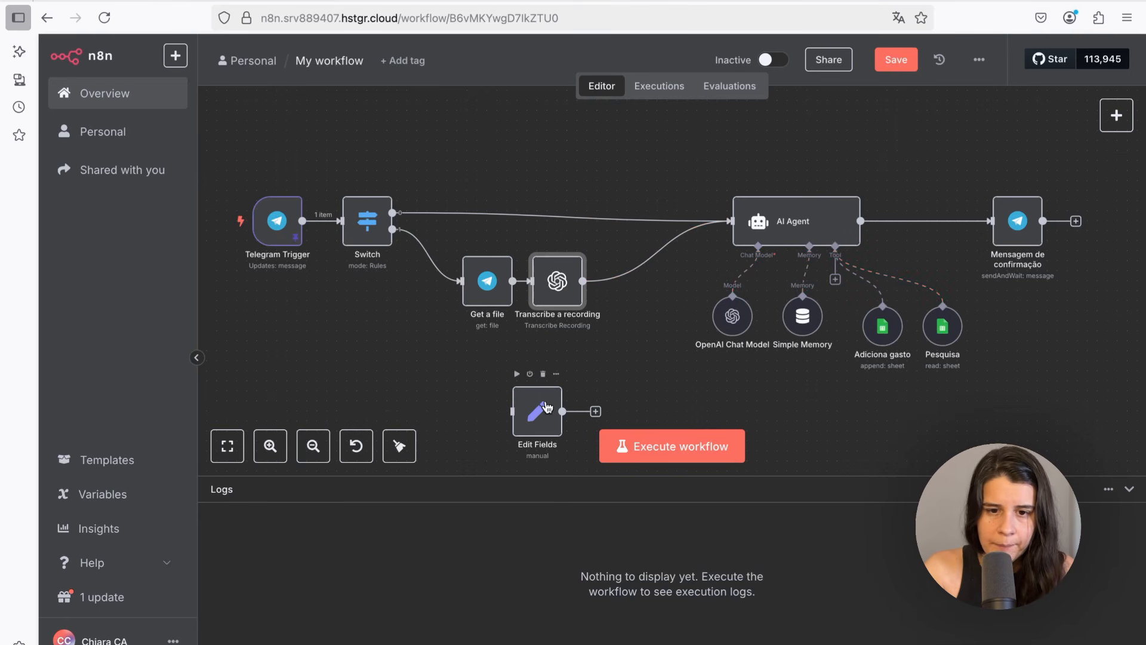
{"action": "left_click_drag", "start_coordinate": [547, 407], "coordinate": [667, 177]}
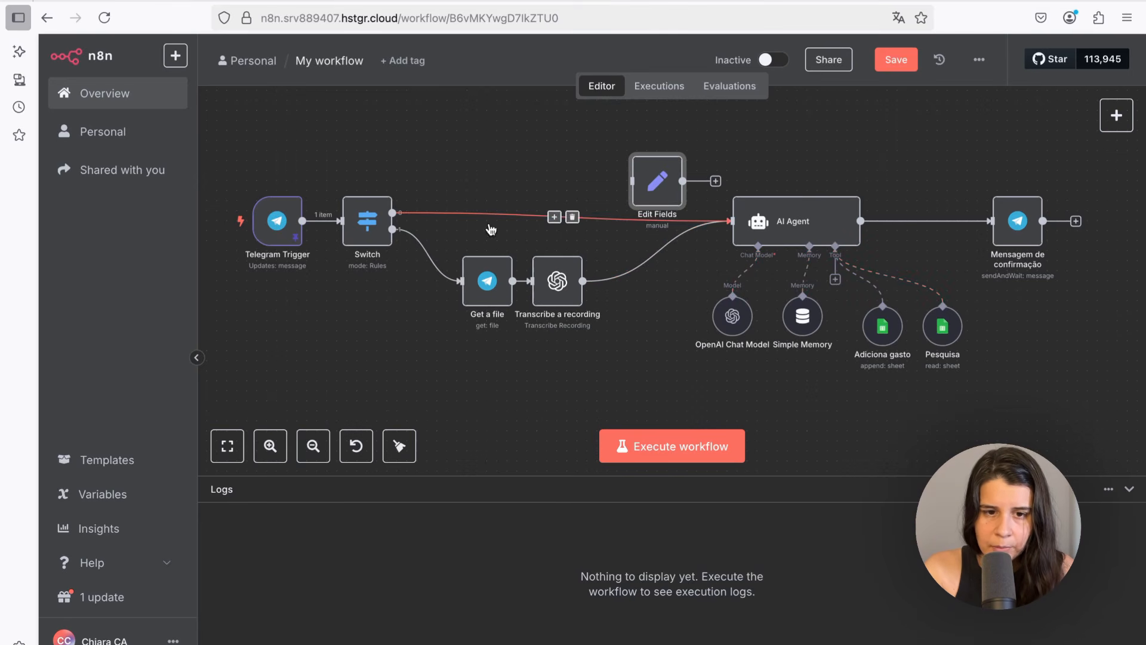
{"action": "left_click", "coordinate": [572, 217]}
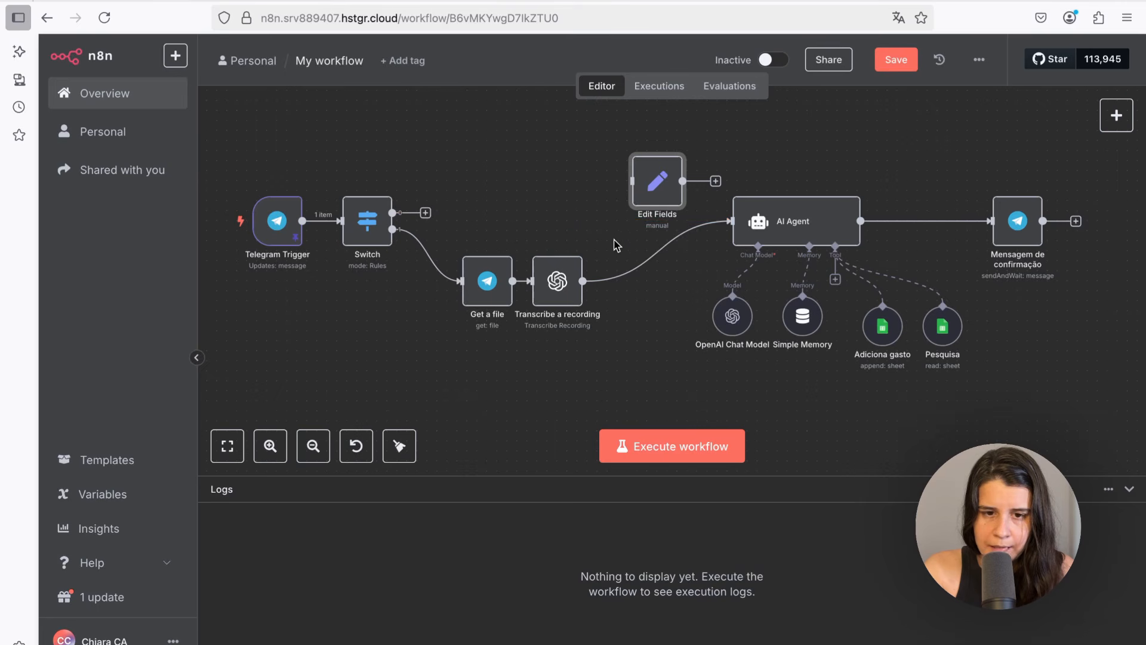
{"action": "mouse_move", "coordinate": [668, 256]}
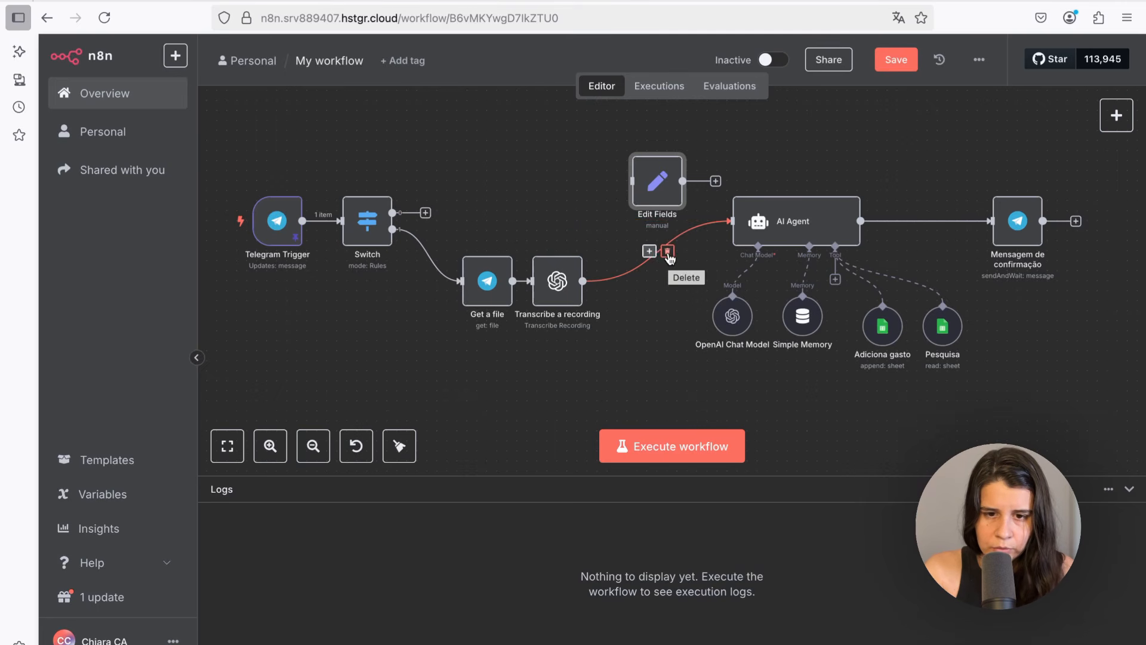
{"action": "left_click", "coordinate": [668, 253]}
{"action": "left_click_drag", "start_coordinate": [669, 189], "coordinate": [673, 217]}
{"action": "left_click_drag", "start_coordinate": [392, 213], "coordinate": [640, 213]}
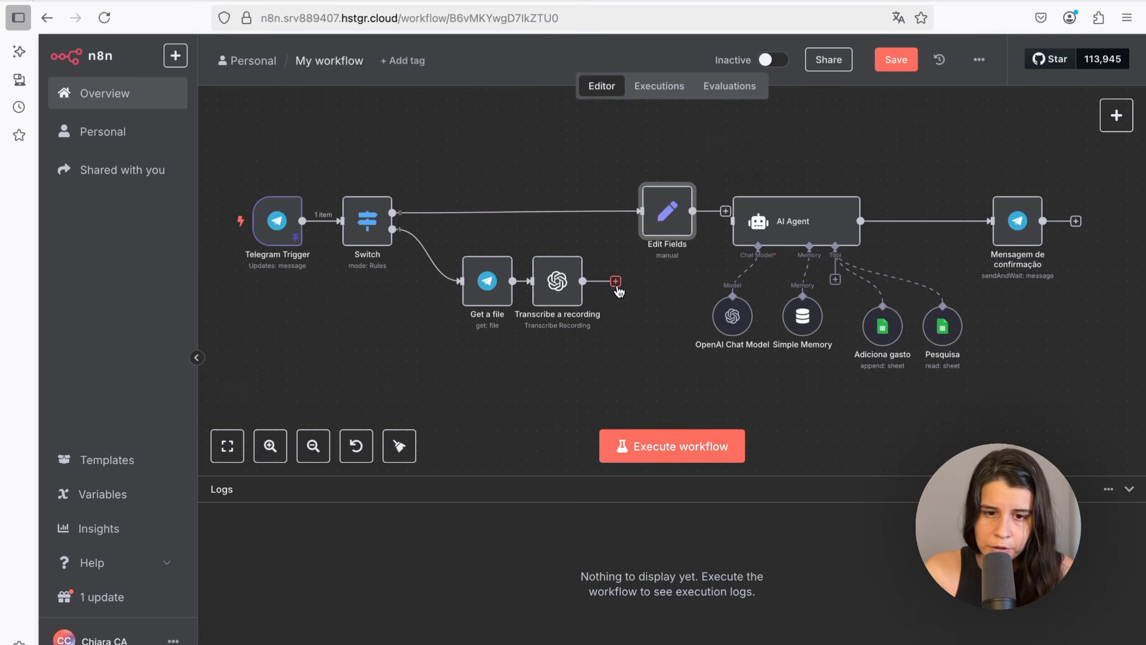
Connect the Transcribe a recording output to the Edit Fields input
{"action": "left_click_drag", "start_coordinate": [616, 285], "coordinate": [739, 222]}
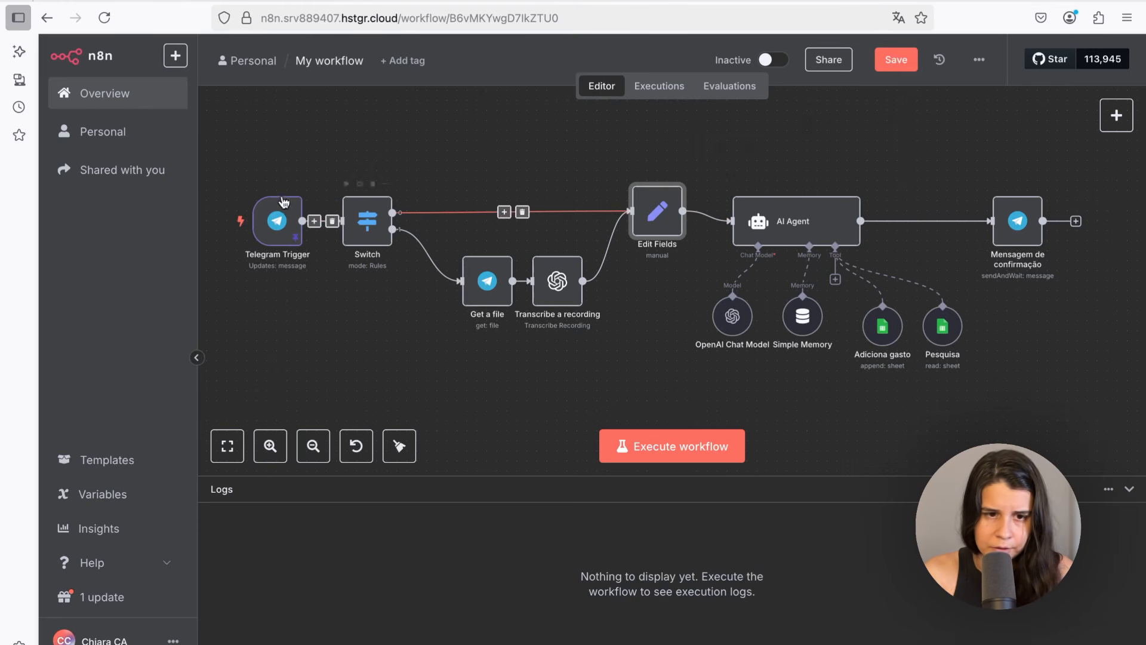
{"action": "left_click_drag", "start_coordinate": [231, 142], "coordinate": [667, 353]}
{"action": "double_click", "coordinate": [656, 230]}
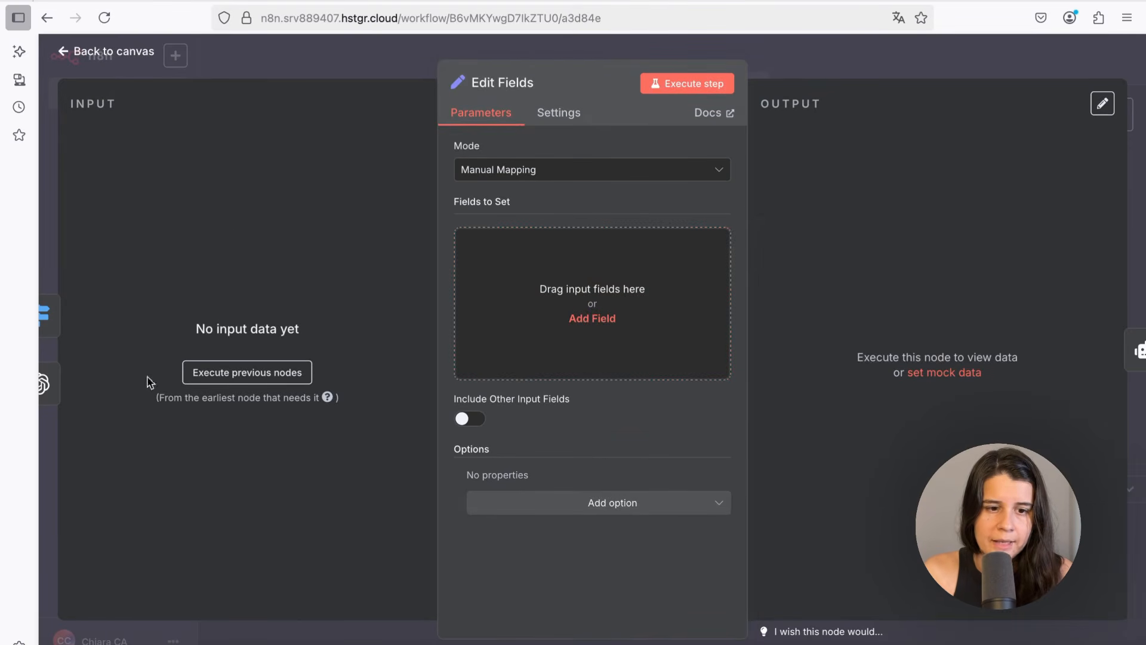
{"action": "left_click", "coordinate": [88, 62]}
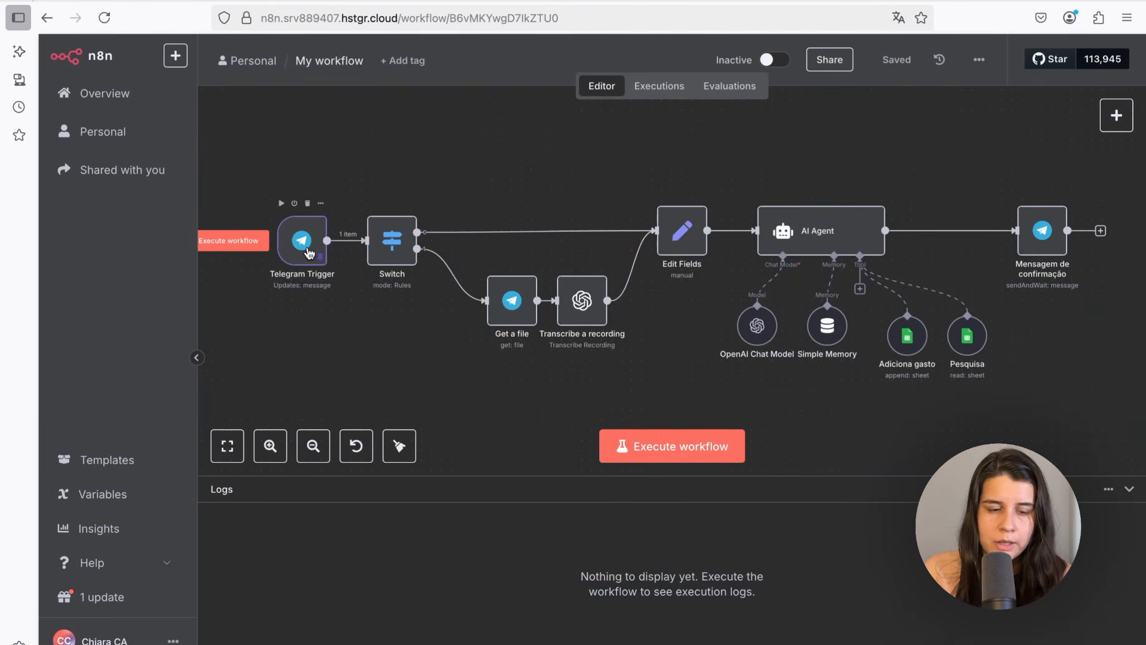
Open Edit Fields, load input by executing the previous nodes, and add a string field named prompt
{"action": "double_click", "coordinate": [302, 240]}
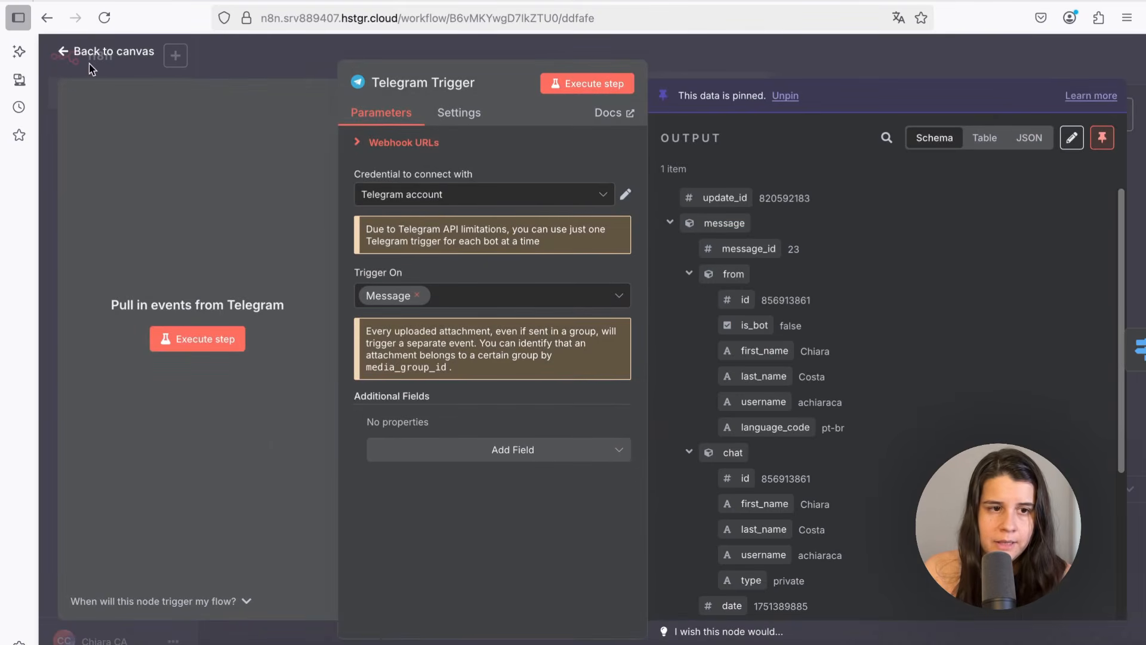
{"action": "left_click", "coordinate": [89, 64]}
{"action": "double_click", "coordinate": [685, 234]}
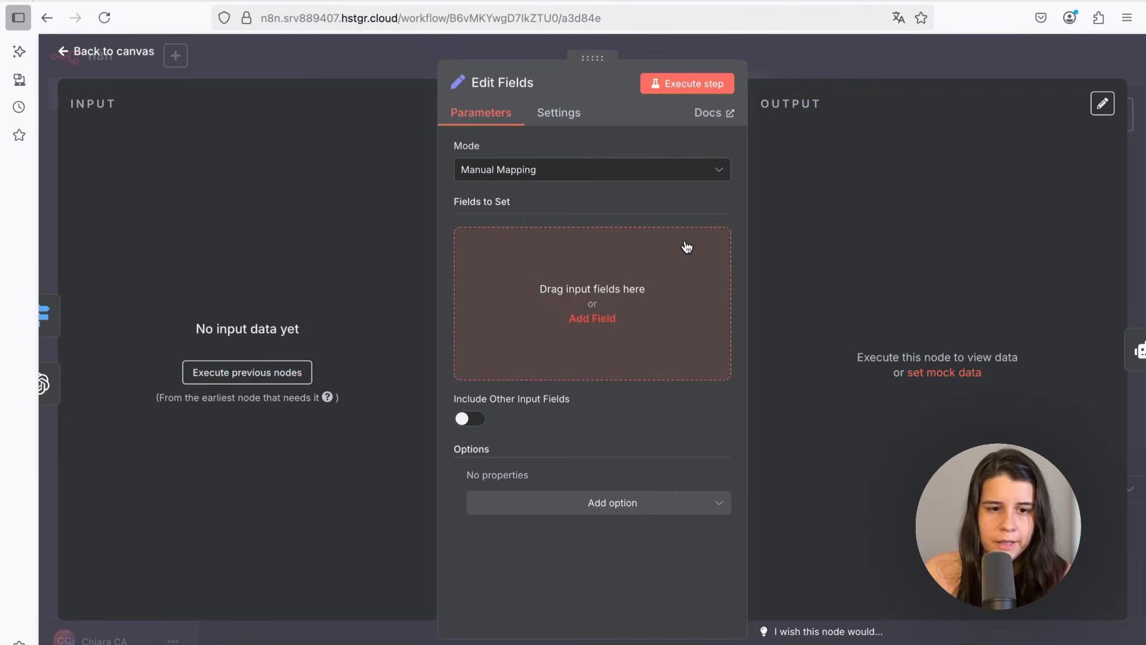
{"action": "left_click", "coordinate": [284, 373]}
{"action": "scroll", "coordinate": [254, 364], "scroll_direction": "down", "scroll_amount": 5}
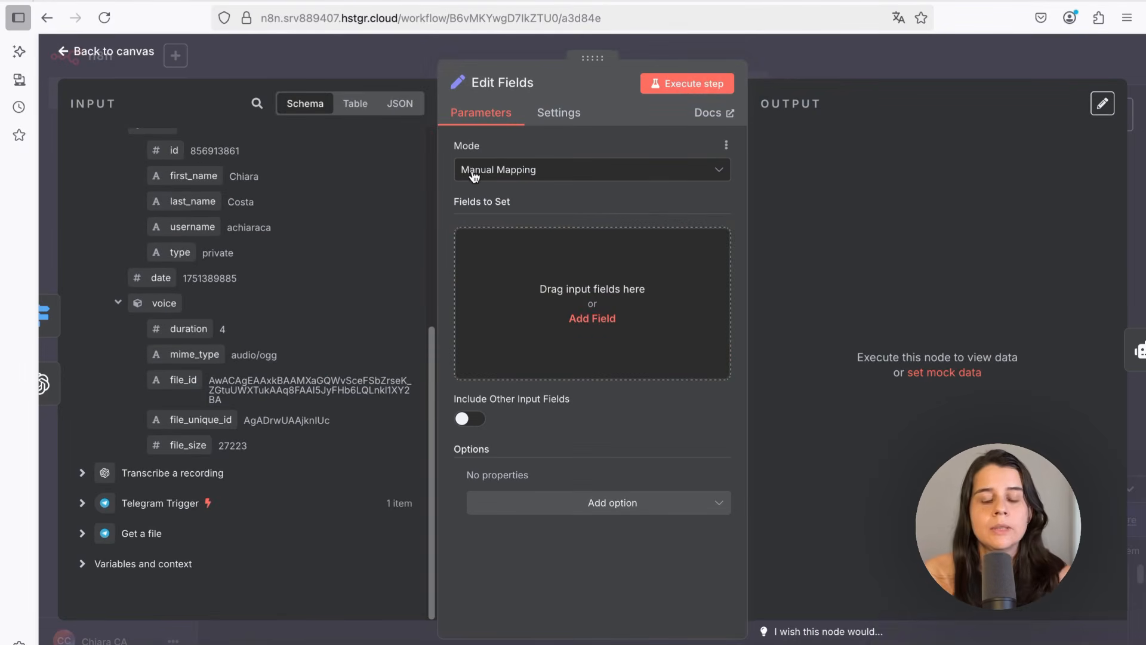
{"action": "left_click", "coordinate": [639, 337]}
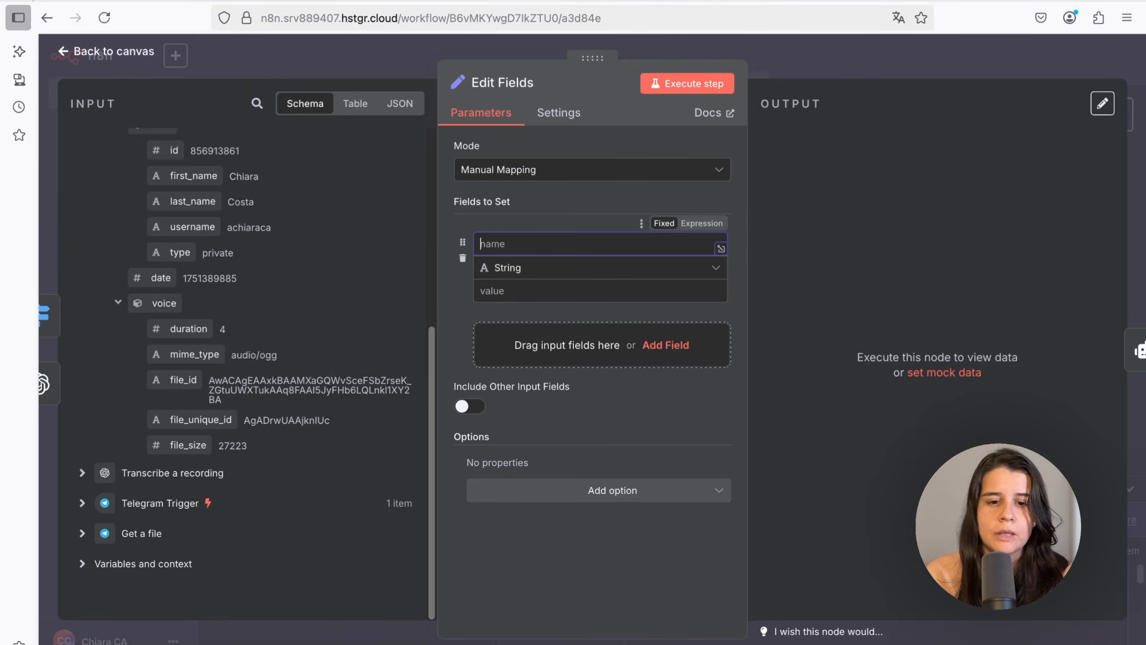
{"action": "type", "text": "prompt"}
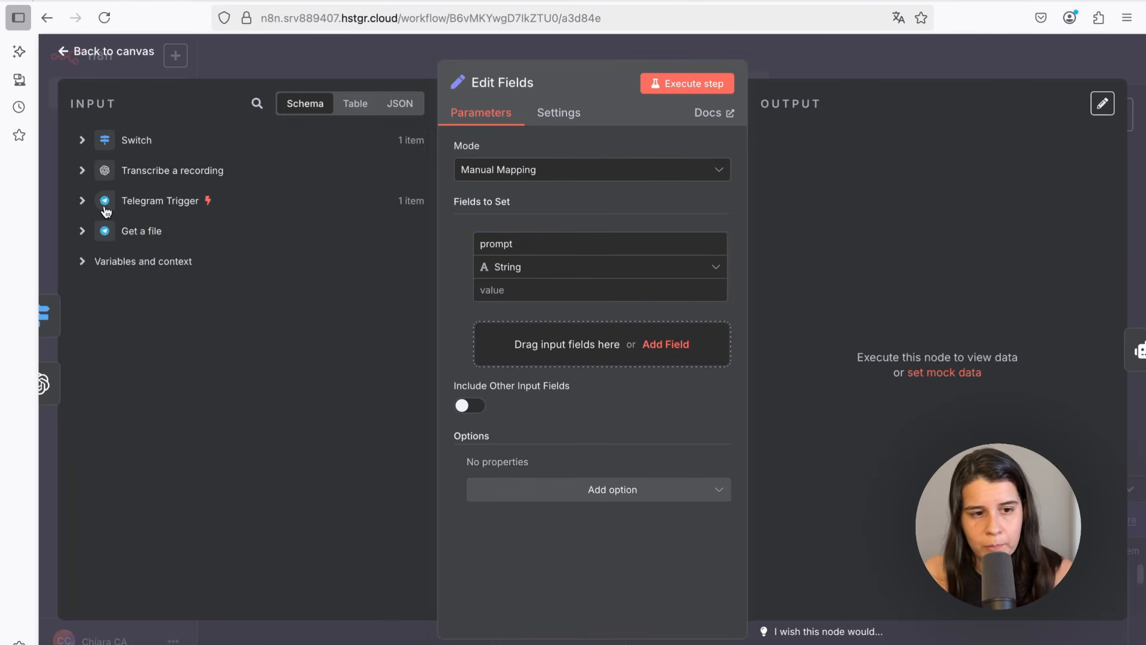
Map the transcription's text into the prompt field's value and execute the Edit Fields step
{"action": "left_click", "coordinate": [82, 201]}
{"action": "left_click", "coordinate": [83, 201]}
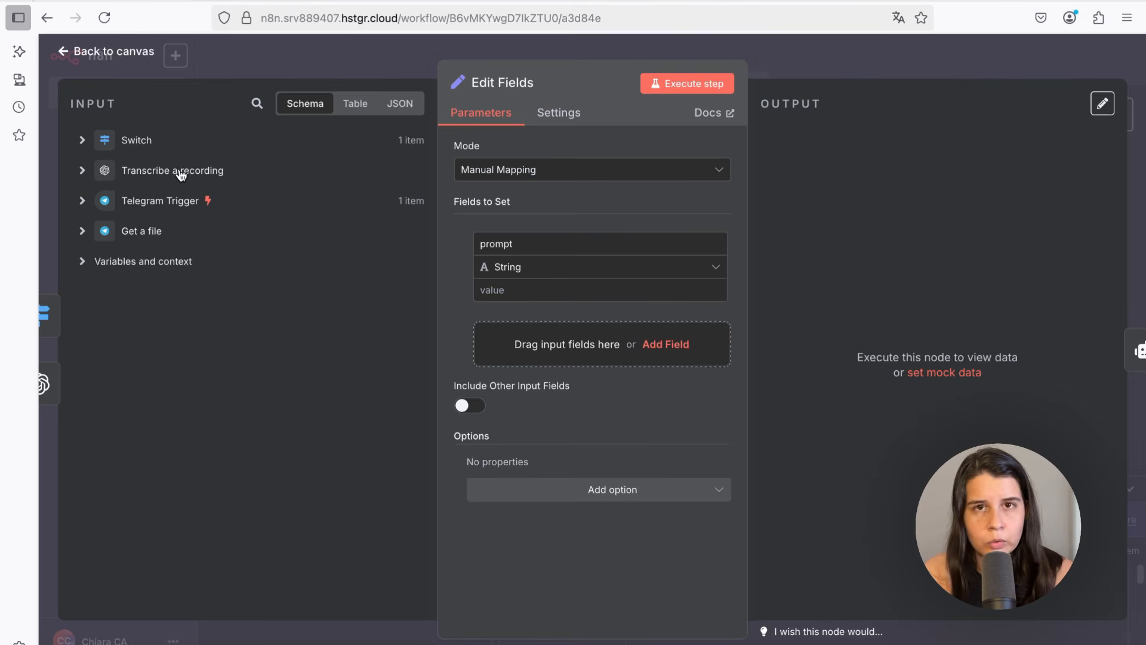
{"action": "left_click", "coordinate": [83, 172]}
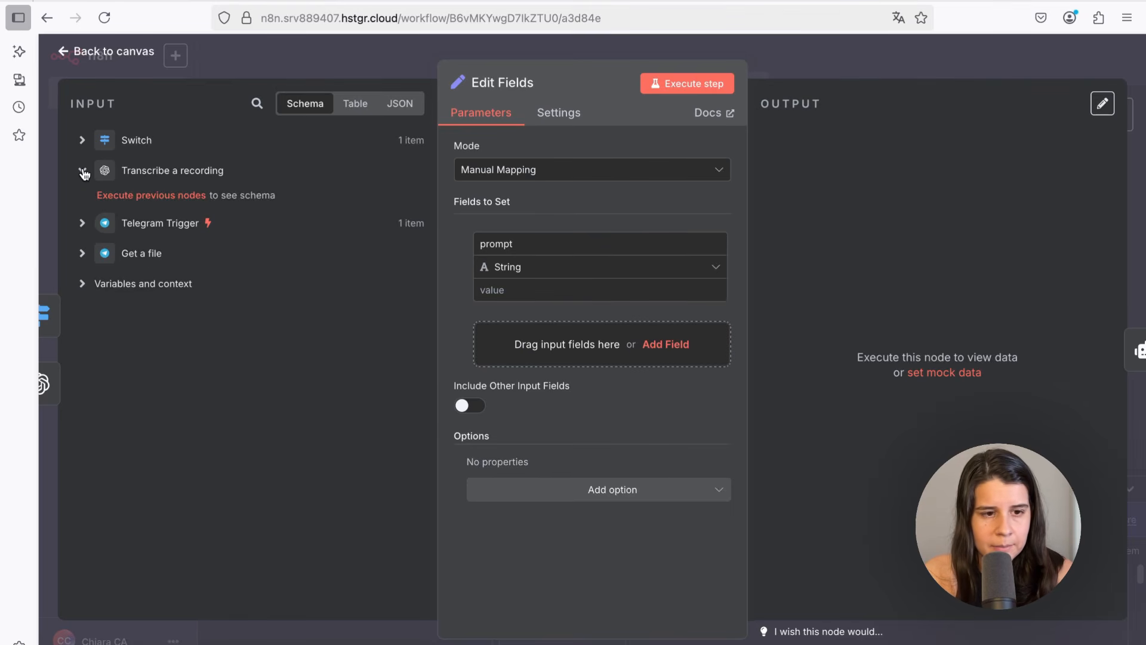
{"action": "left_click", "coordinate": [135, 201]}
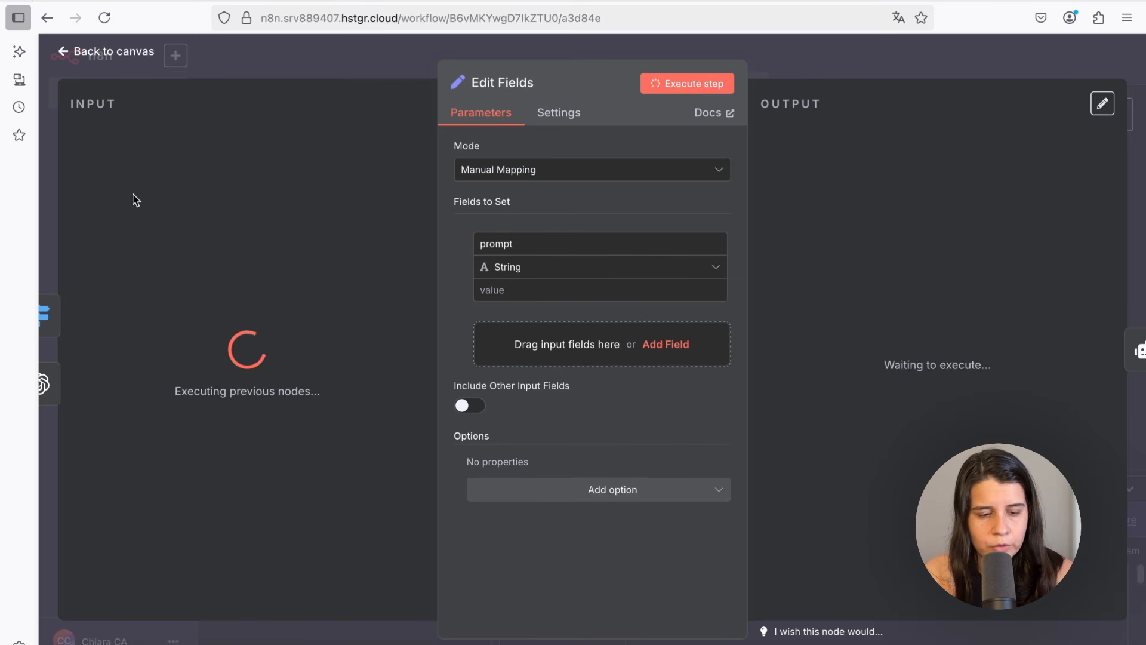
{"action": "left_click_drag", "start_coordinate": [123, 199], "coordinate": [478, 291]}
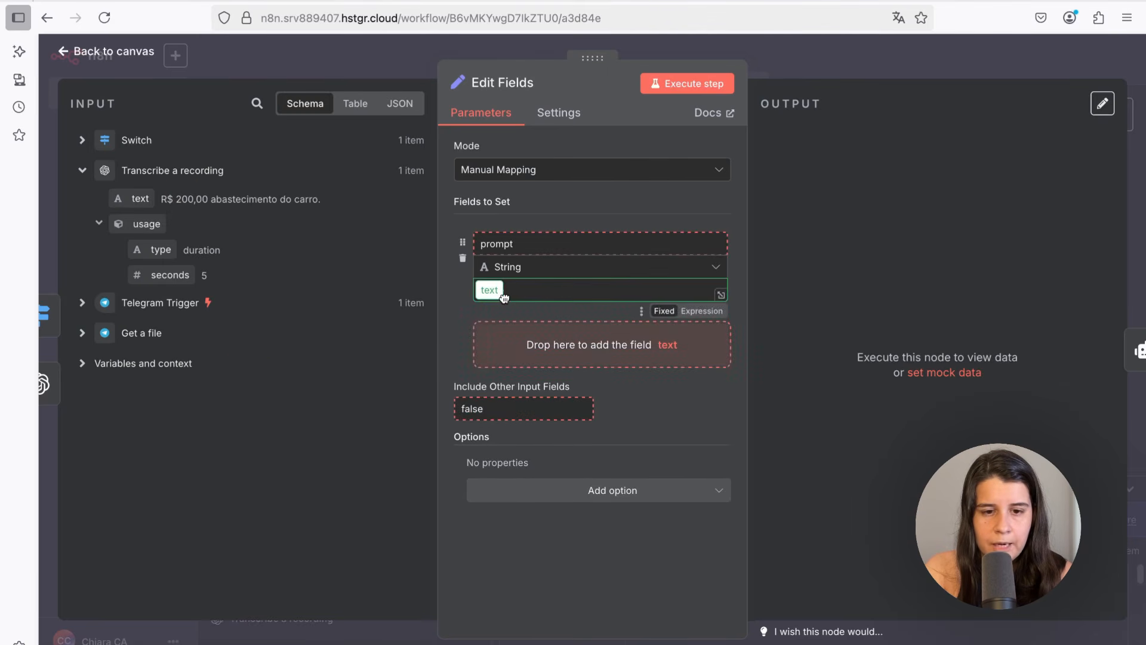
{"action": "left_click", "coordinate": [684, 89]}
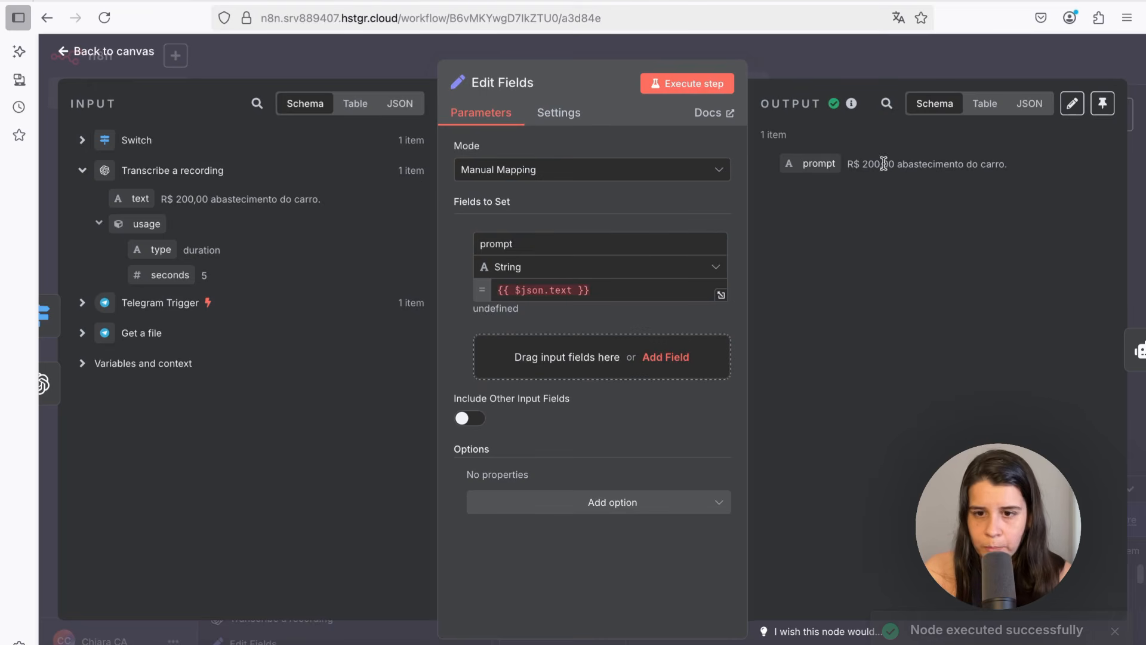
Unpin the Telegram Trigger's test data
{"action": "left_click", "coordinate": [100, 55]}
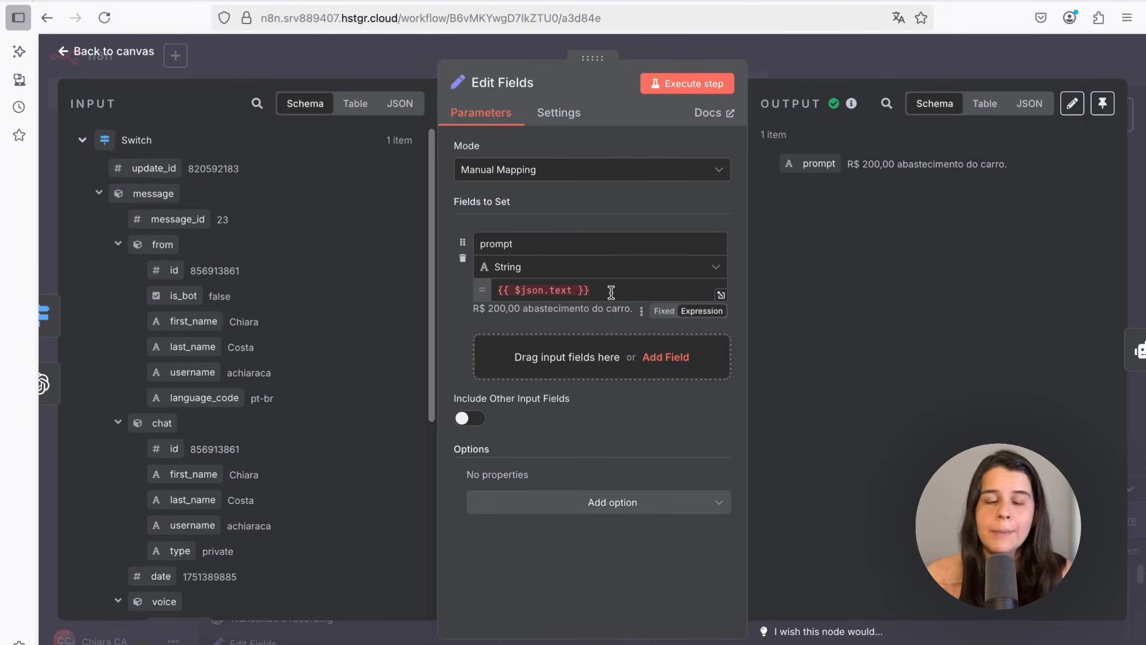
{"action": "left_click", "coordinate": [108, 51]}
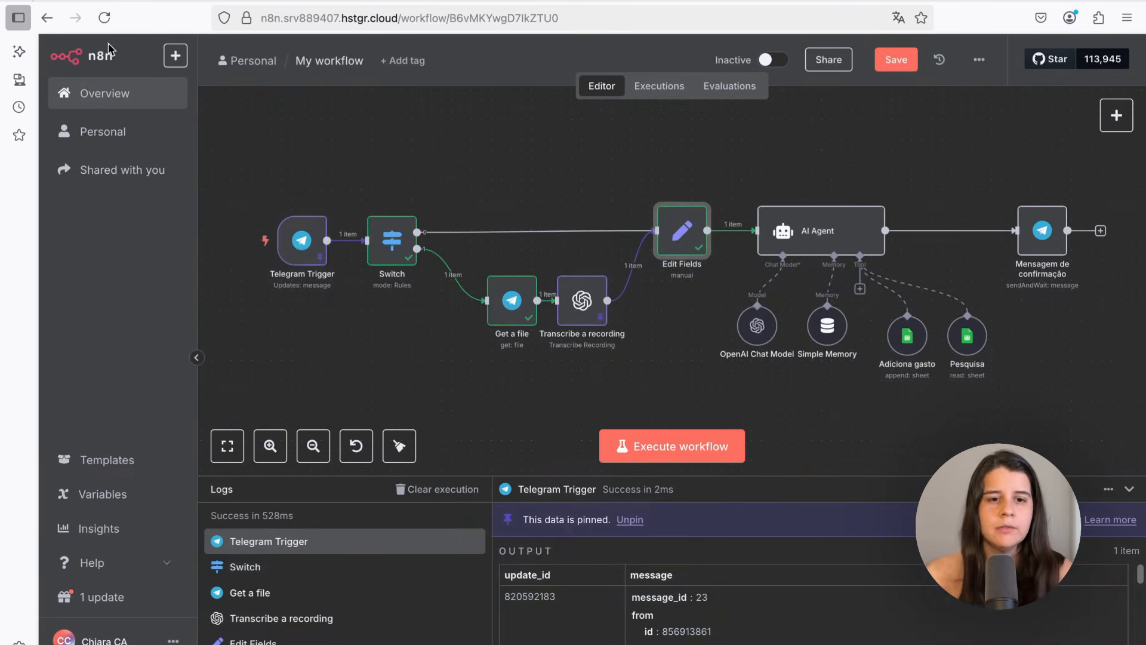
{"action": "double_click", "coordinate": [306, 251]}
{"action": "left_click", "coordinate": [1101, 137]}
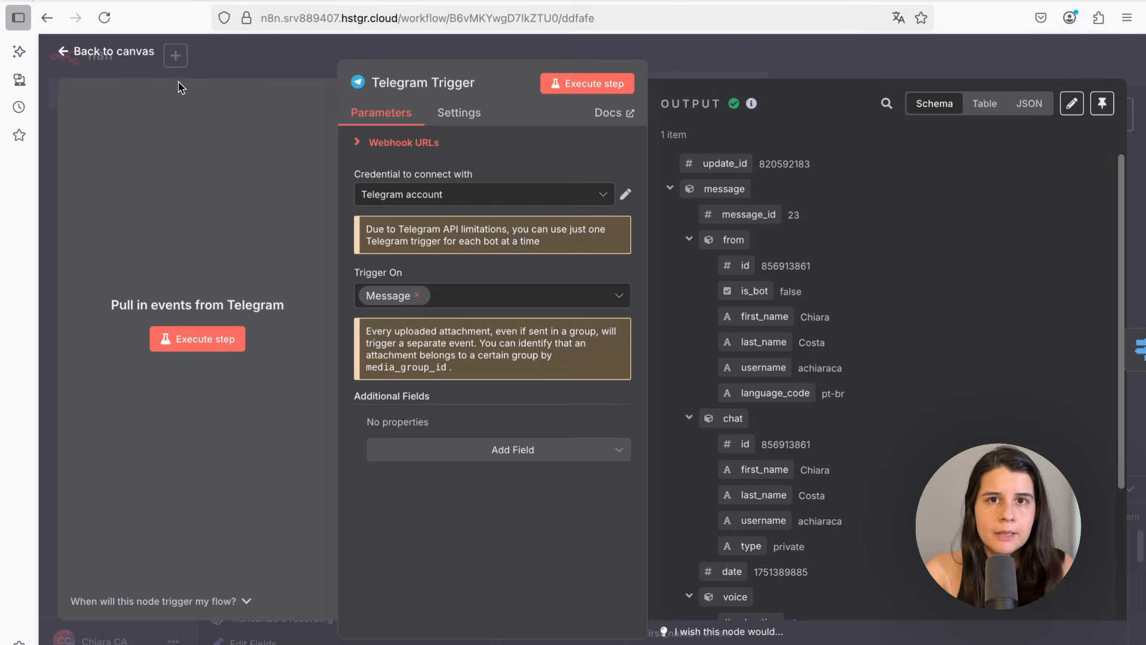
{"action": "left_click", "coordinate": [122, 55]}
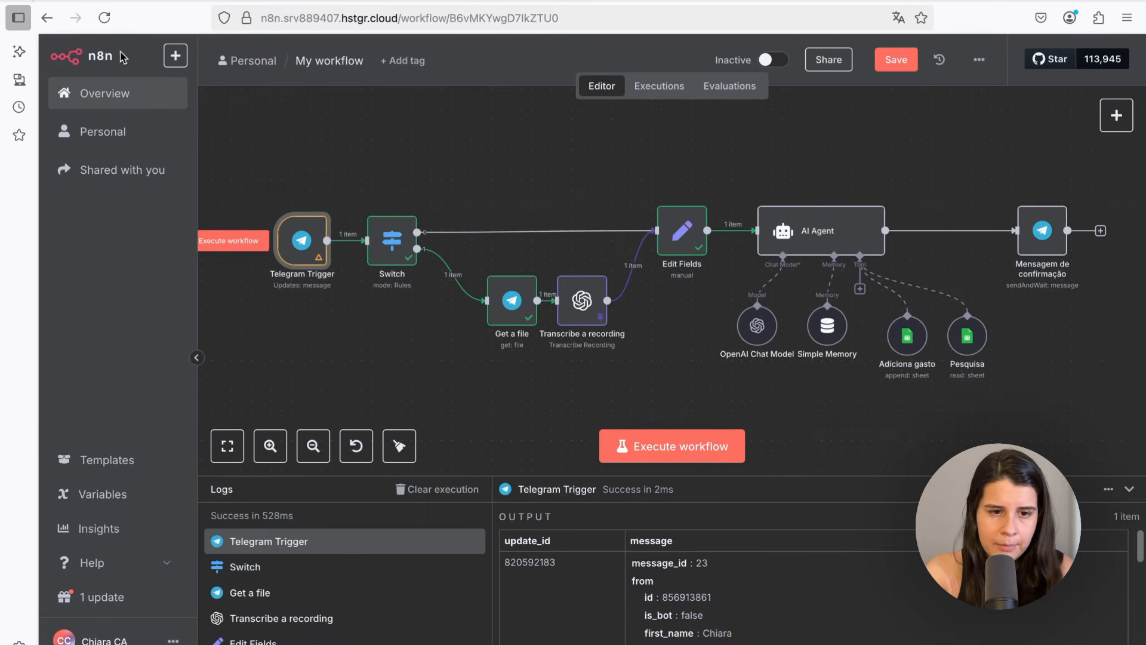
Test the workflow by executing it with the Telegram message '50 reais blusinha na shopee' and dismiss the error pop-ups
{"action": "left_click", "coordinate": [886, 64]}
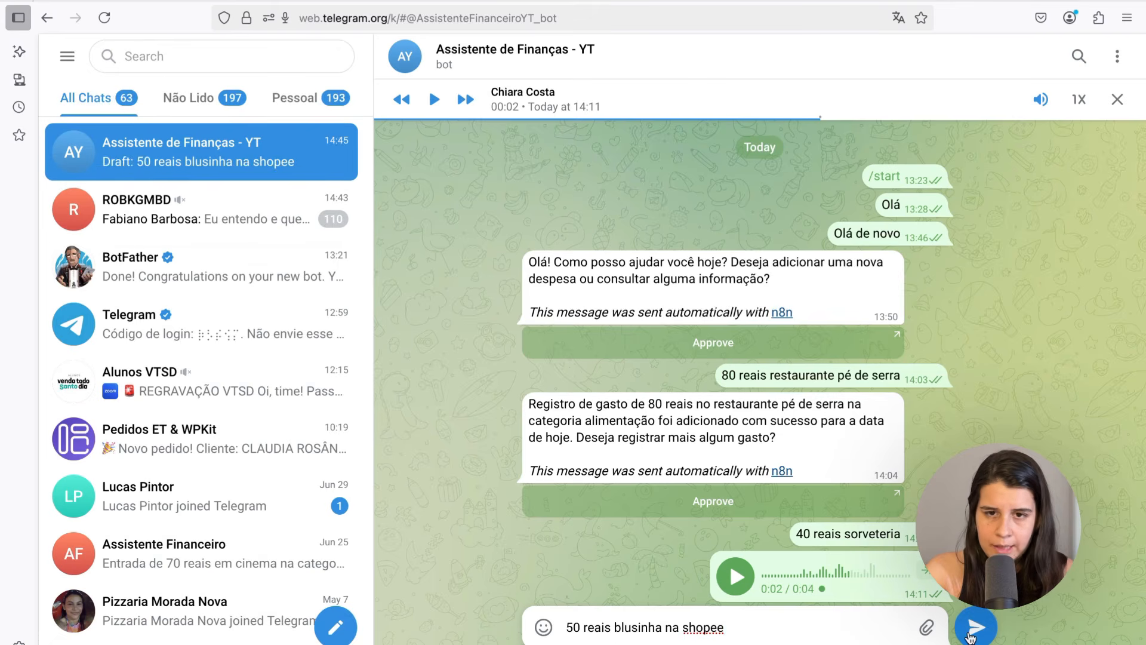
{"action": "left_click", "coordinate": [974, 626]}
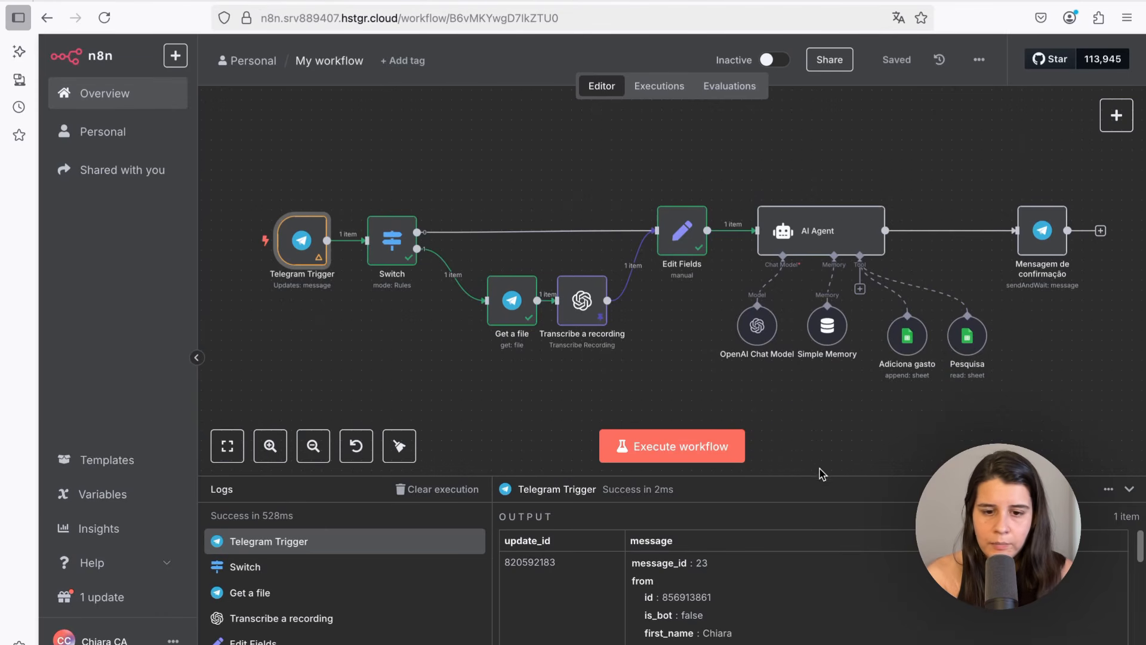
{"action": "left_click", "coordinate": [663, 457]}
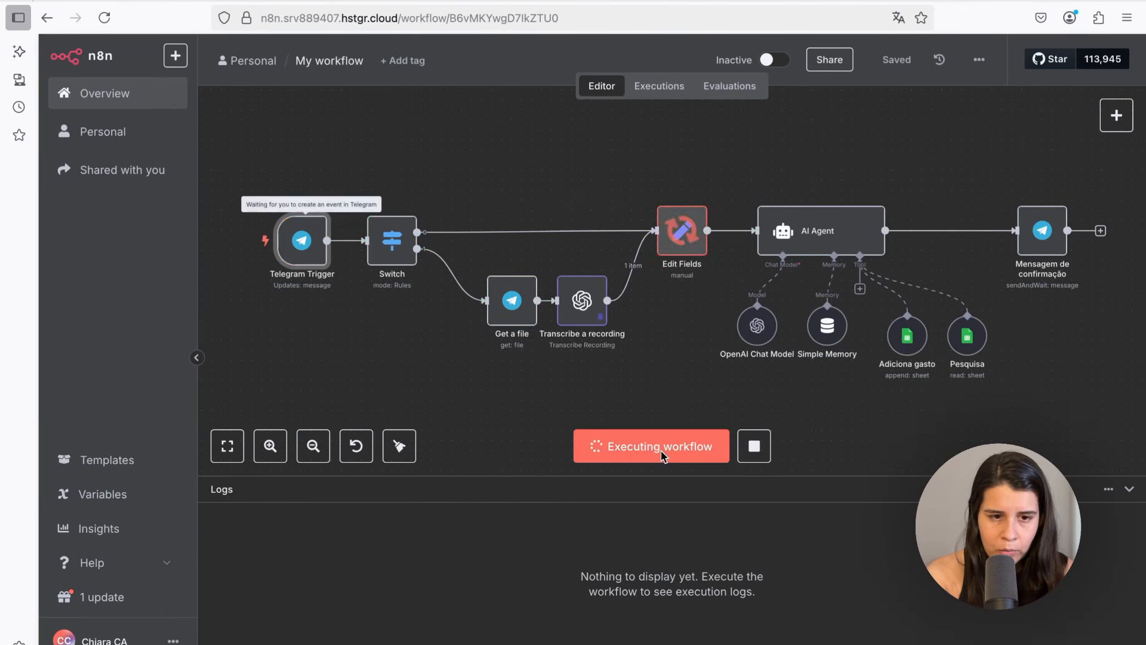
{"action": "left_click", "coordinate": [1113, 185]}
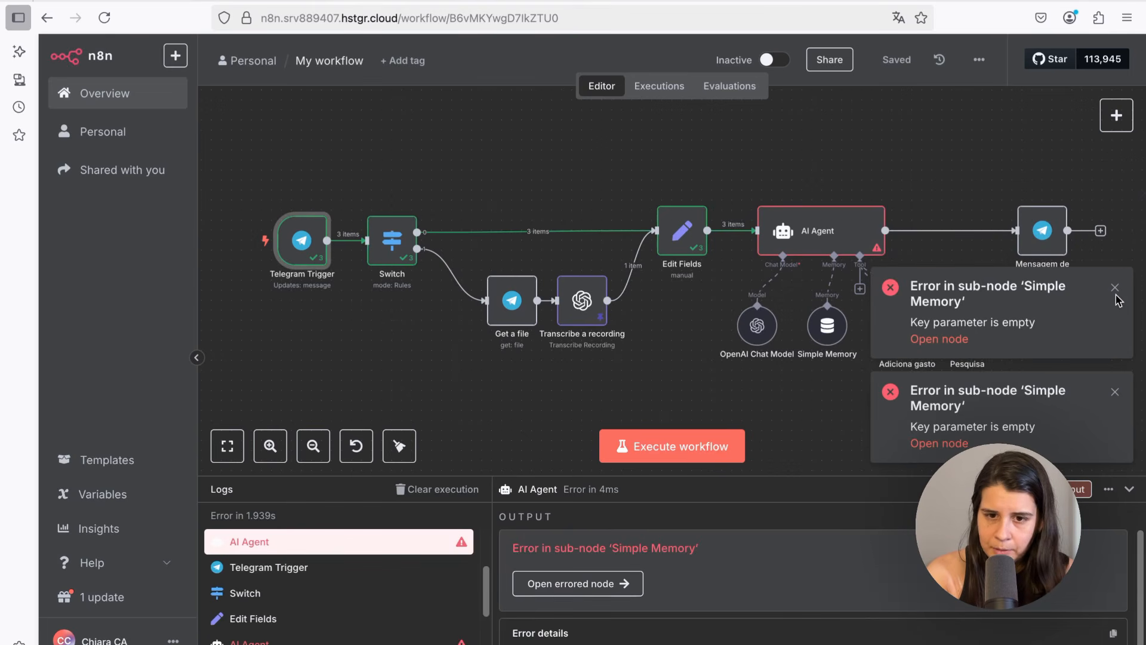
{"action": "left_click", "coordinate": [1114, 392]}
{"action": "left_click", "coordinate": [1114, 360]}
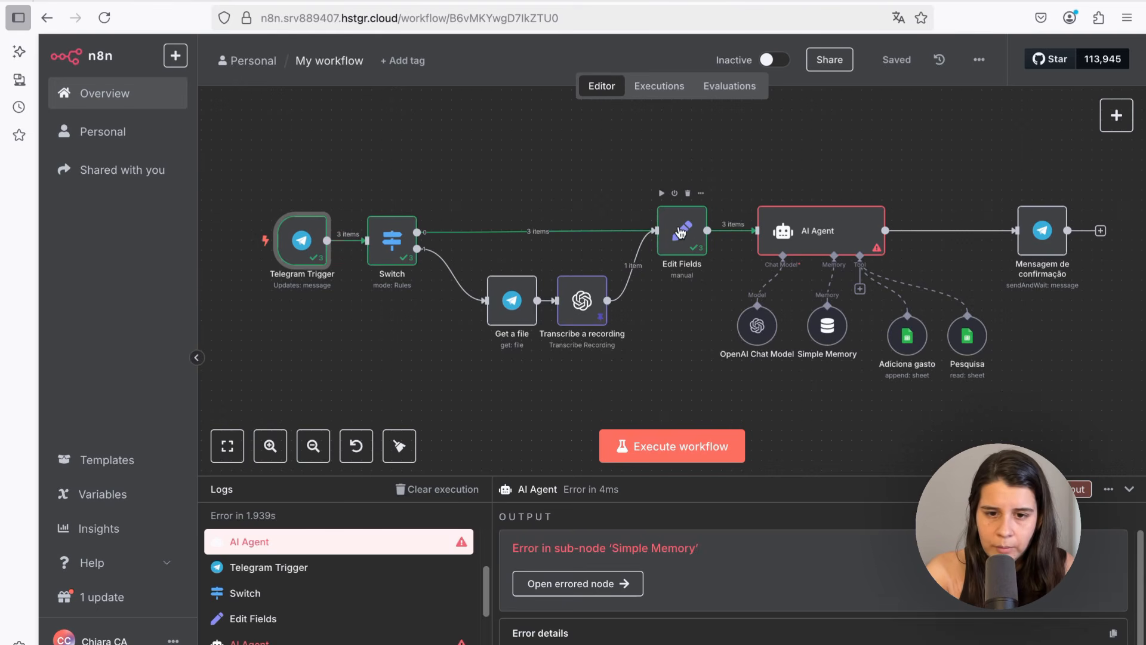
Inspect the Edit Fields input data coming from the Switch and Transcribe a recording nodes
{"action": "double_click", "coordinate": [680, 233]}
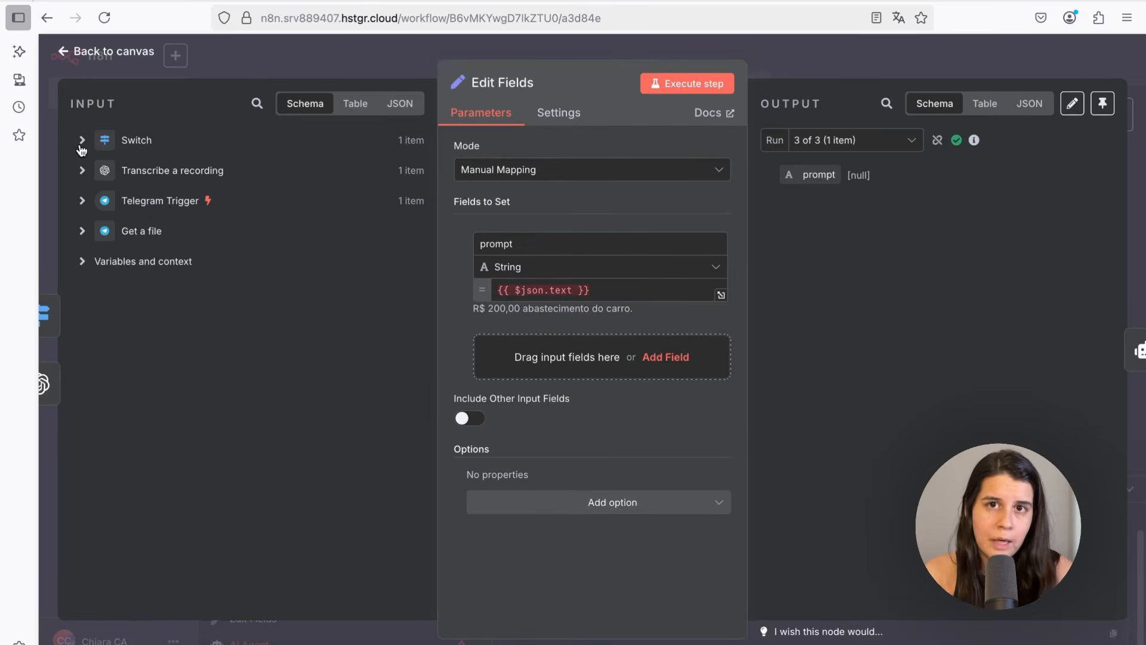
{"action": "left_click", "coordinate": [82, 141]}
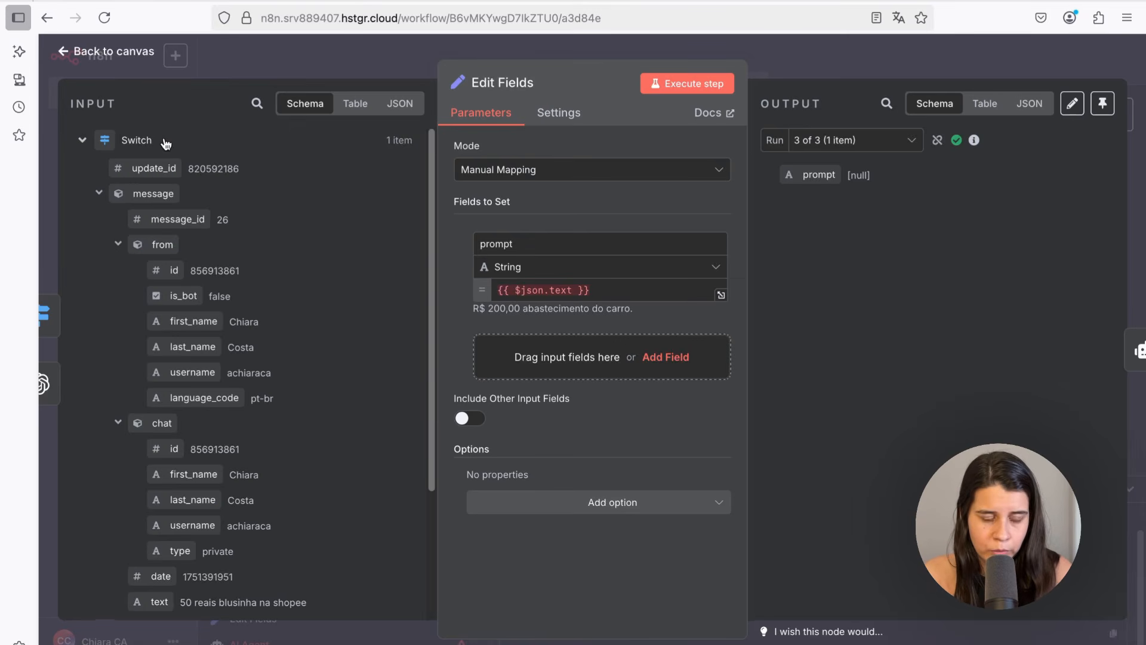
{"action": "key", "text": "Escape"}
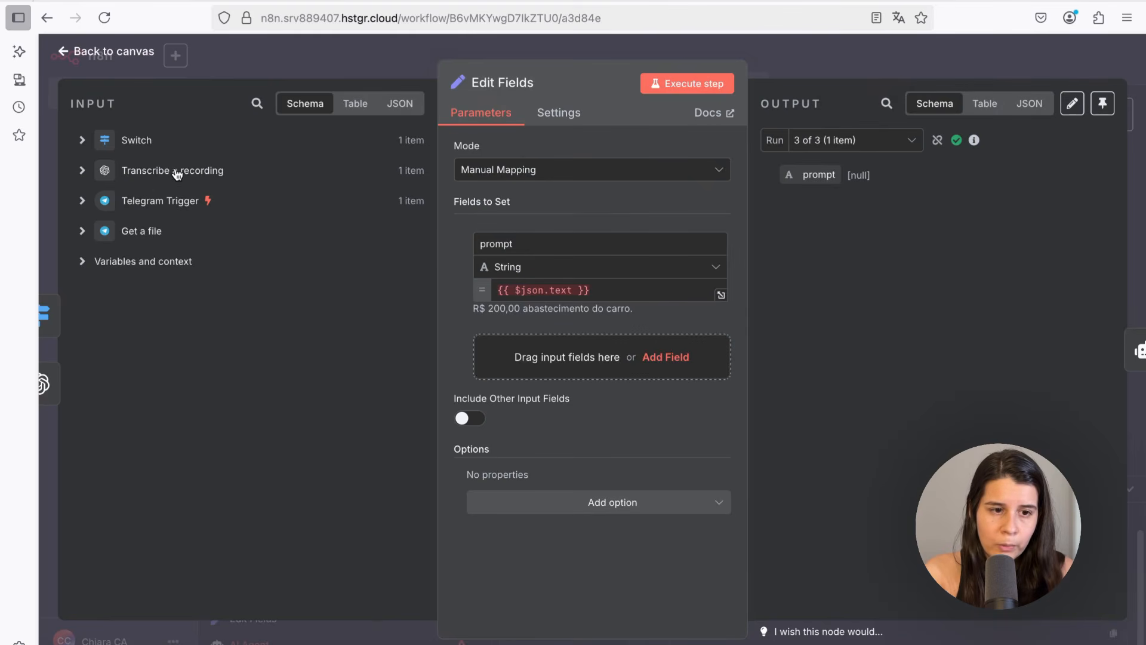
{"action": "left_click", "coordinate": [176, 174]}
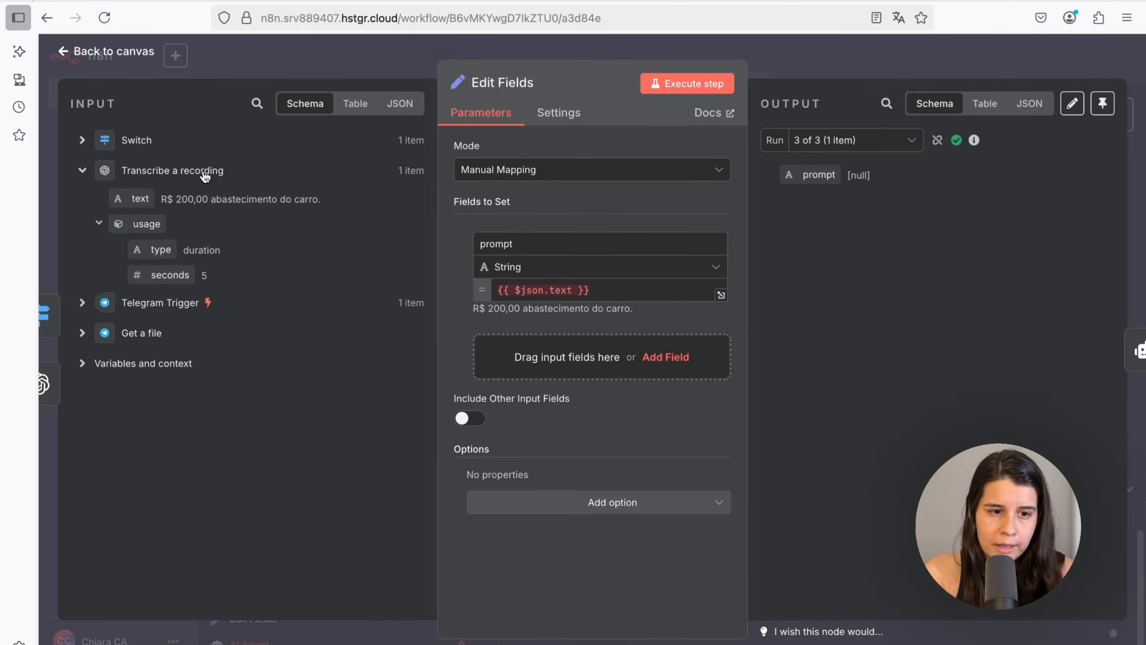
{"action": "left_click", "coordinate": [85, 173]}
{"action": "left_click", "coordinate": [155, 174]}
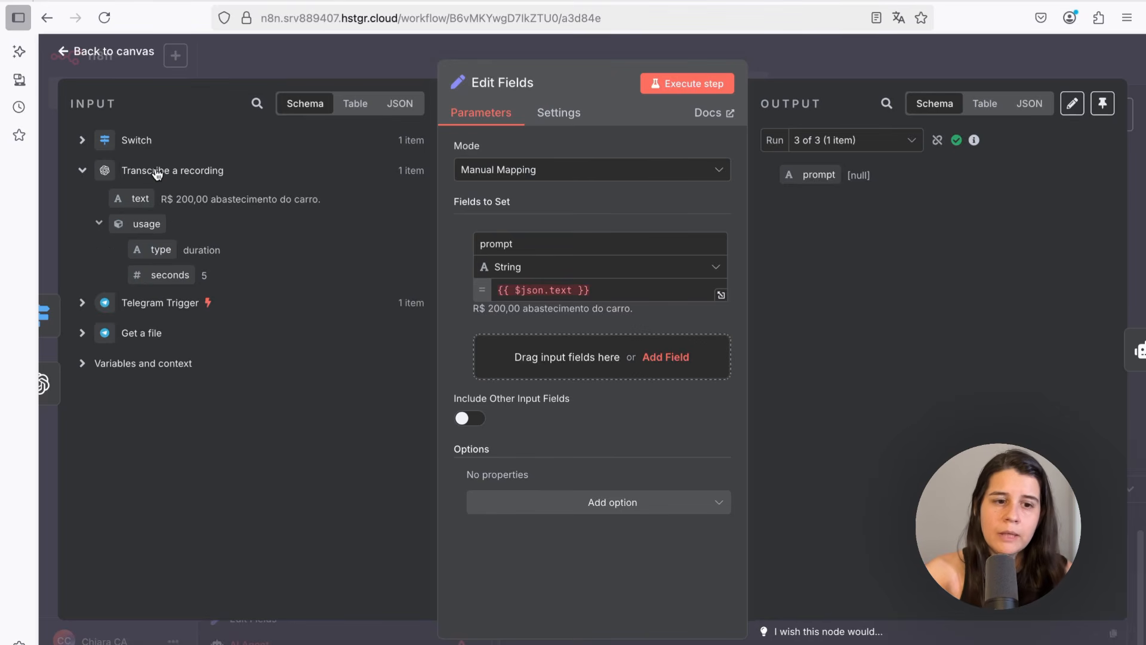
{"action": "left_click", "coordinate": [158, 174]}
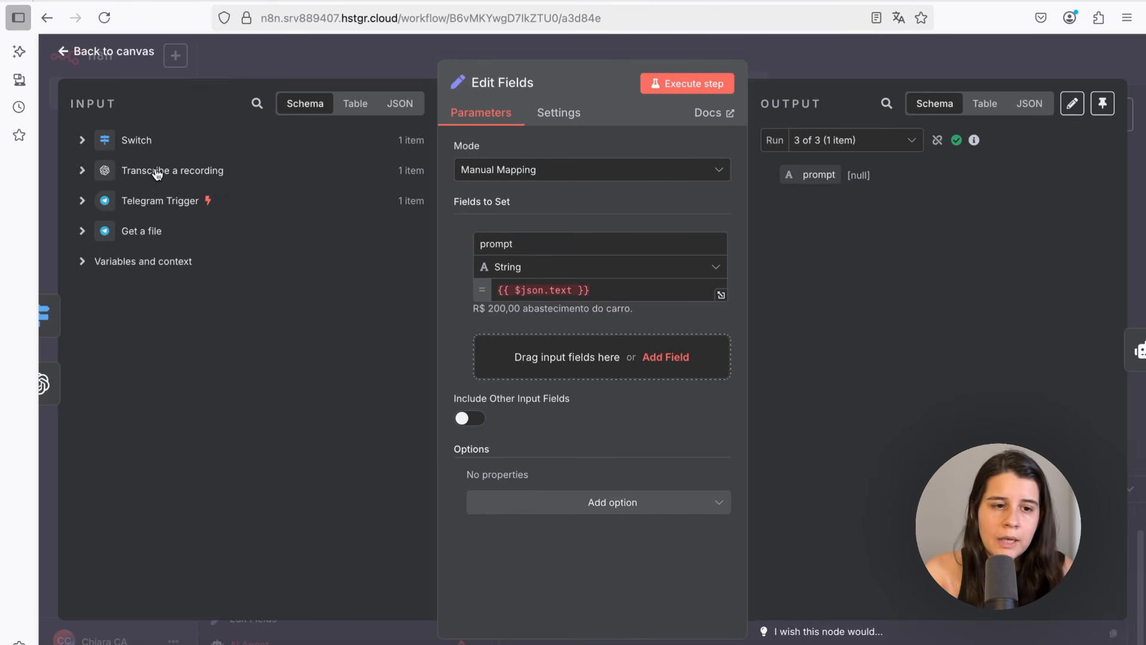
{"action": "left_click", "coordinate": [136, 141]}
{"action": "scroll", "coordinate": [169, 569], "scroll_direction": "down", "scroll_amount": 1}
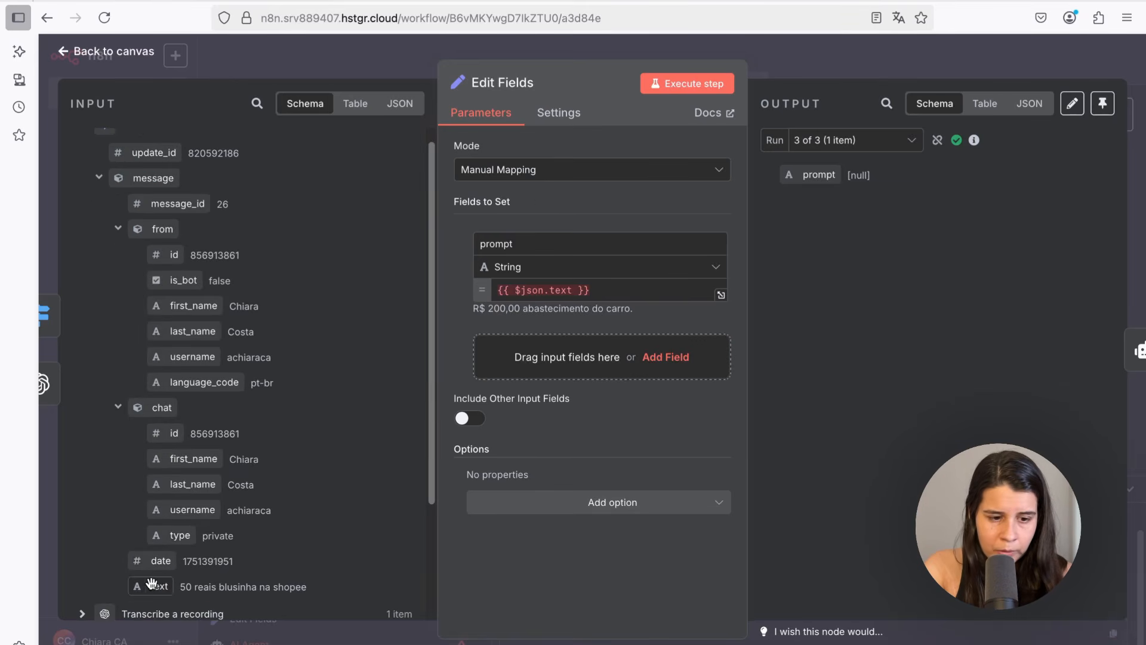
Append the Switch's message text after the transcription text in the prompt value and execute the step
{"action": "left_click_drag", "start_coordinate": [151, 583], "coordinate": [647, 292]}
{"action": "left_click", "coordinate": [670, 90]}
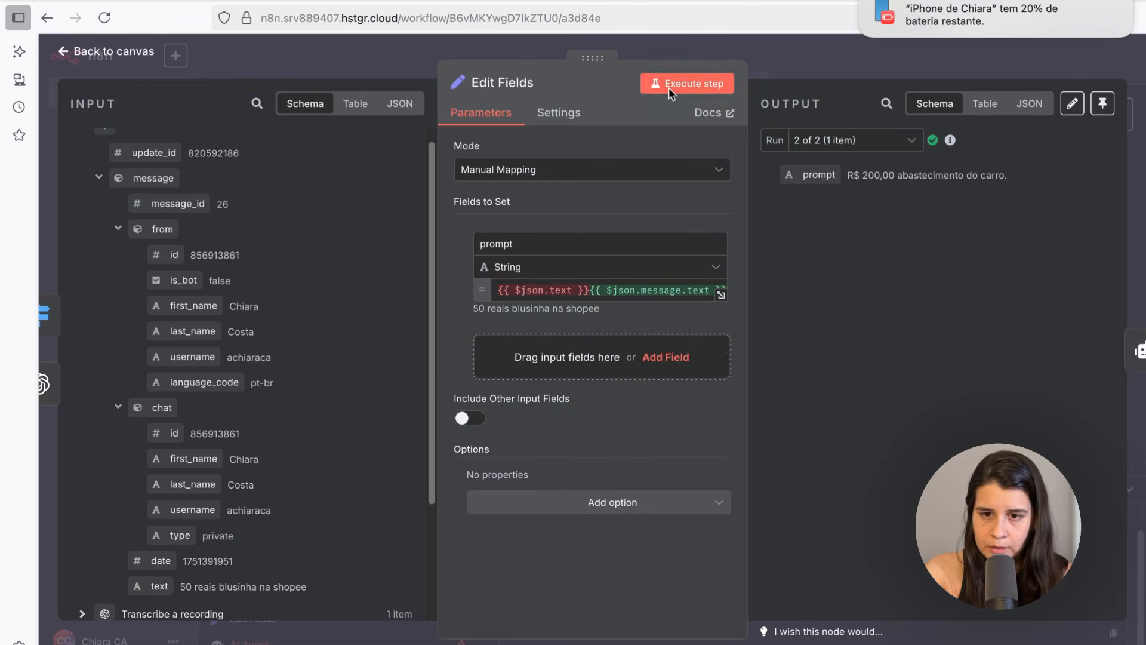
{"action": "left_click", "coordinate": [834, 139]}
{"action": "left_click", "coordinate": [821, 181]}
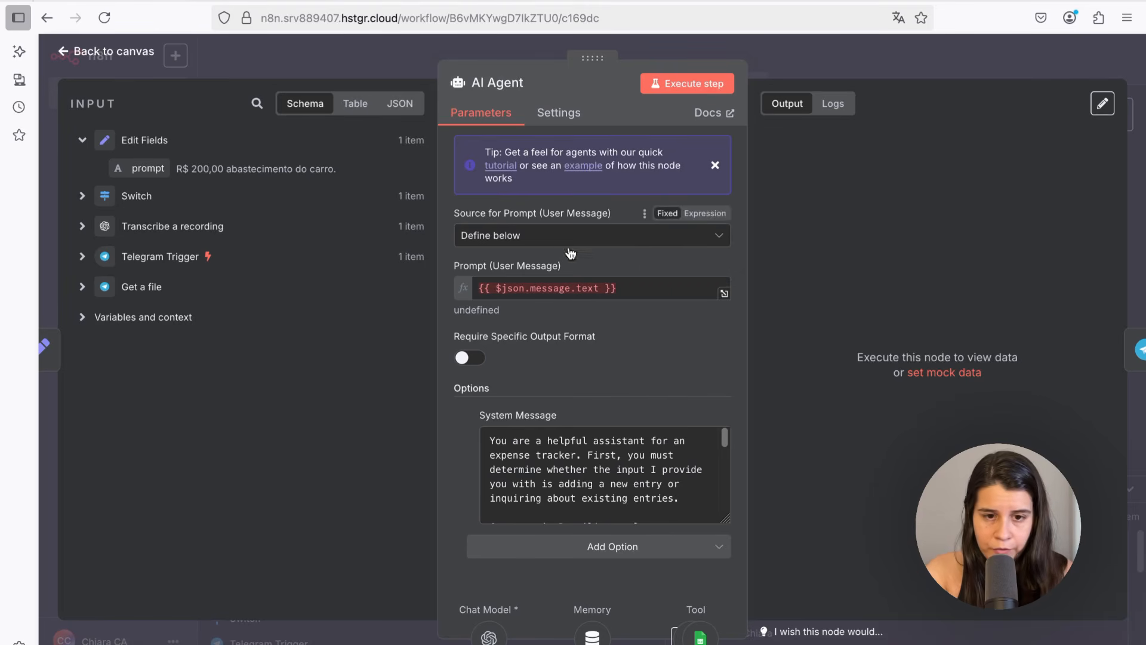
Replace the AI Agent's user prompt with the Edit Fields prompt field and execute the agent step
{"action": "left_click", "coordinate": [638, 285]}
{"action": "left_click_drag", "start_coordinate": [641, 285], "coordinate": [442, 290]}
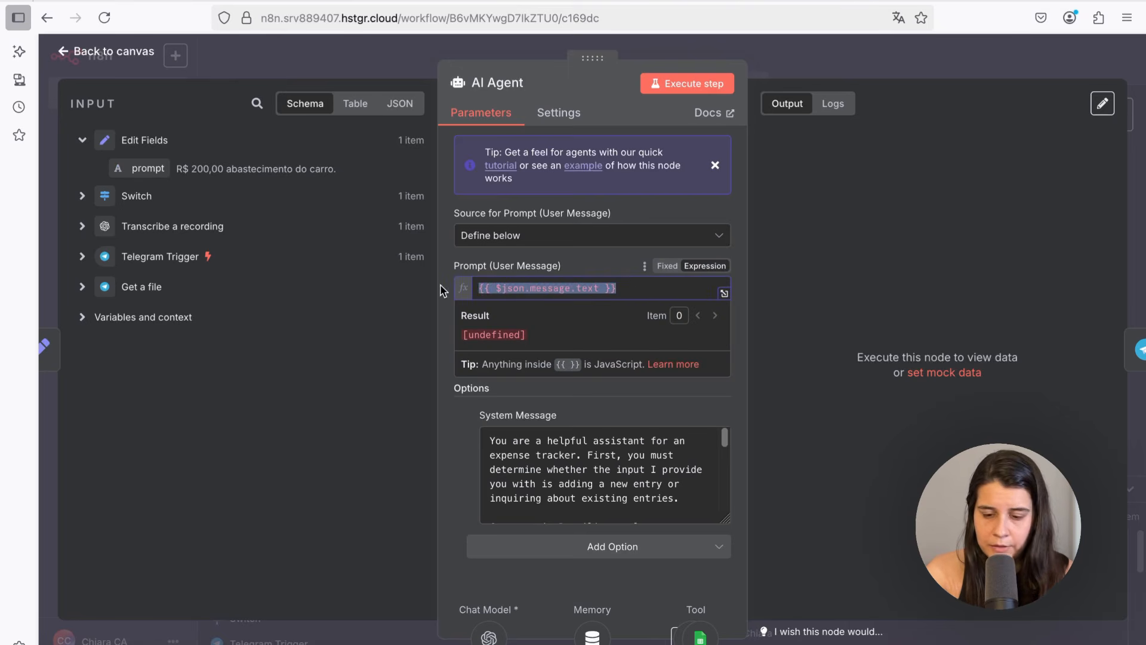
{"action": "key", "text": "BackSpace"}
{"action": "left_click_drag", "start_coordinate": [139, 169], "coordinate": [481, 289]}
{"action": "left_click", "coordinate": [654, 83]}
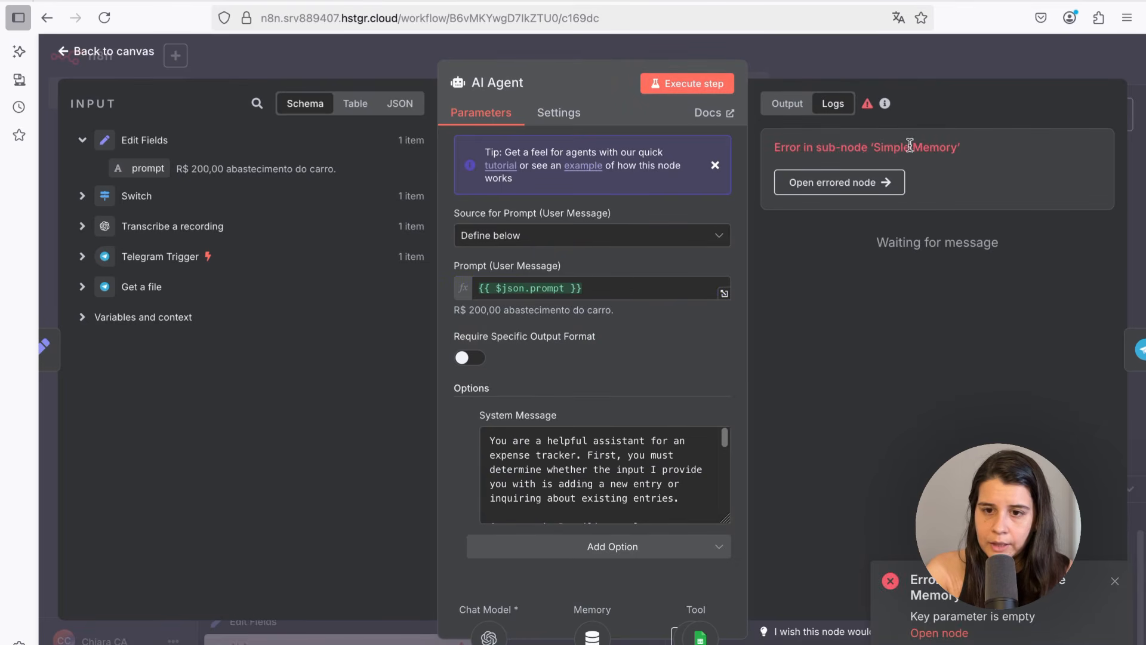
{"action": "left_click", "coordinate": [629, 285]}
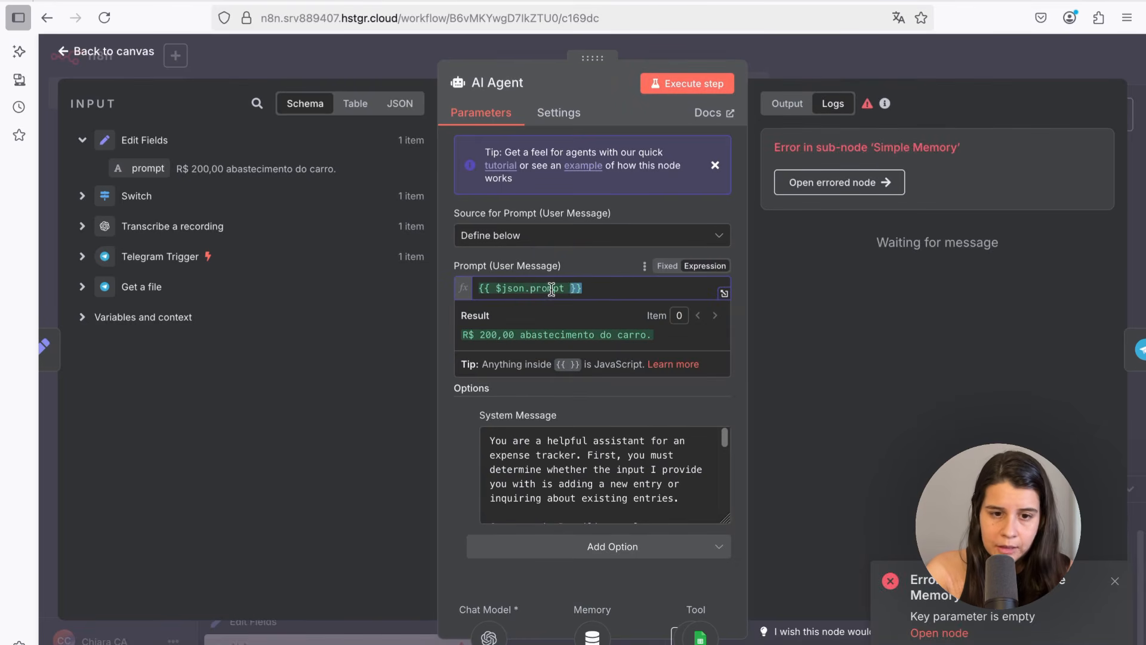
{"action": "left_click_drag", "start_coordinate": [582, 287], "coordinate": [476, 287]}
{"action": "key", "text": "super+c"}
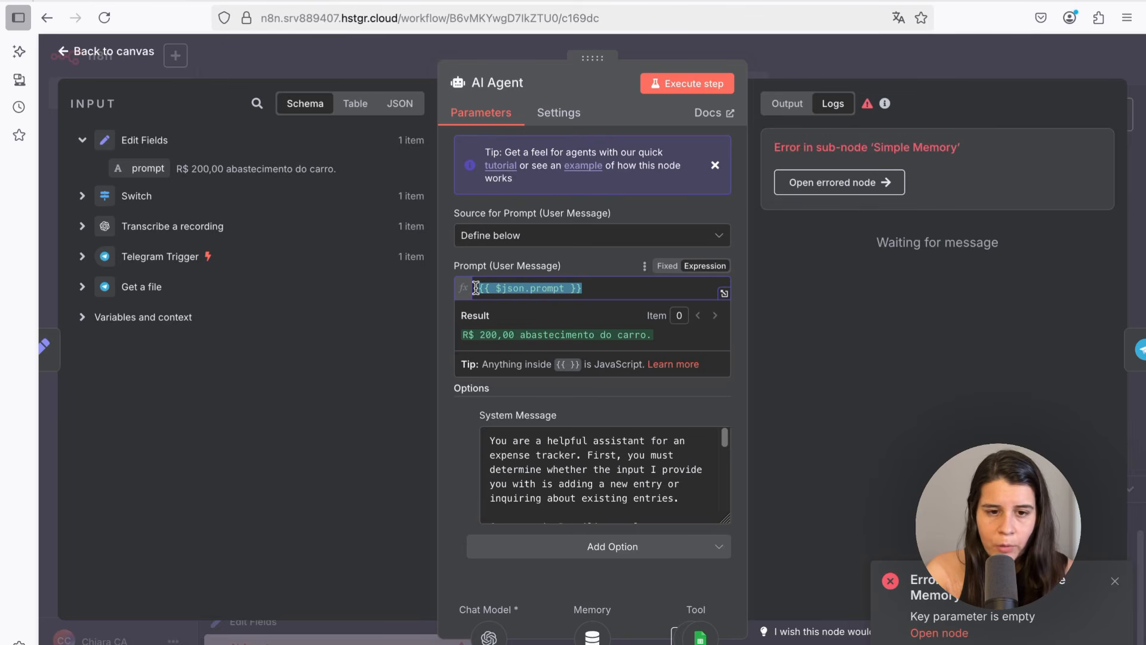
Set the Simple Memory key to the expression {{ $json.prompt }} and re-execute the AI Agent step
{"action": "left_click", "coordinate": [87, 60]}
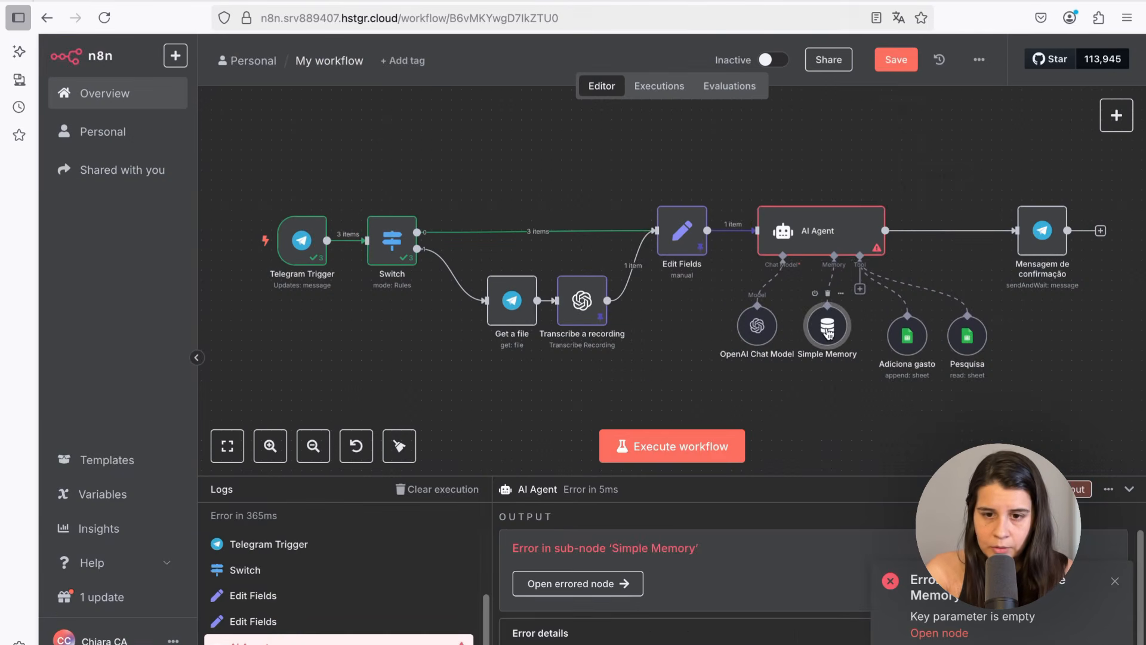
{"action": "double_click", "coordinate": [828, 329]}
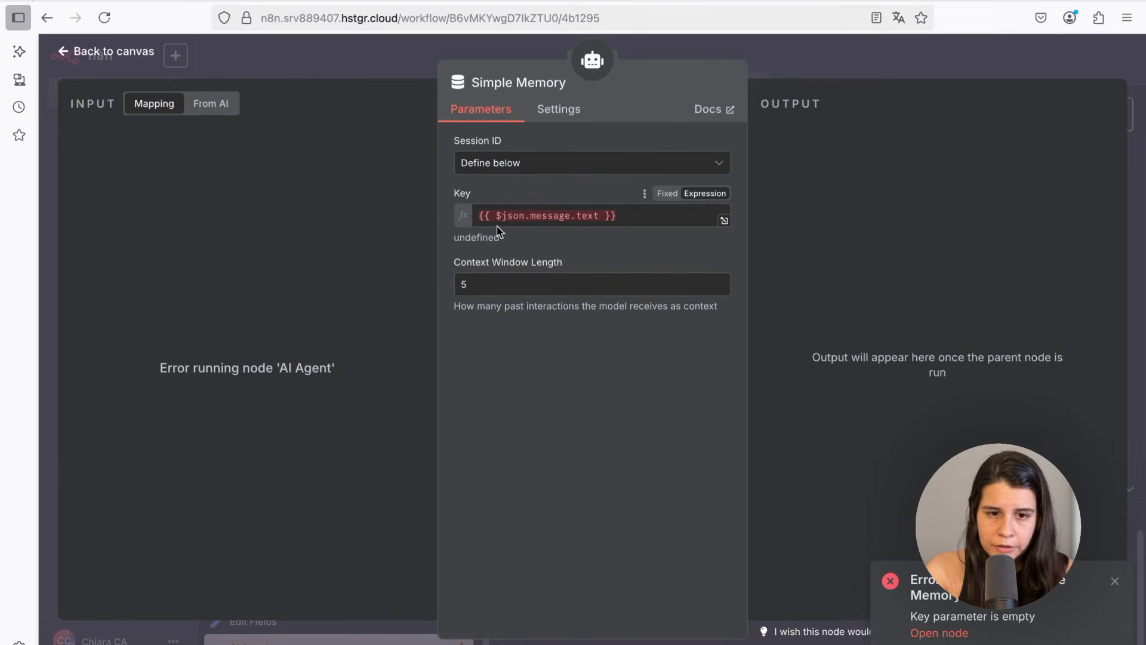
{"action": "left_click_drag", "start_coordinate": [647, 219], "coordinate": [430, 207]}
{"action": "key", "text": "super+v"}
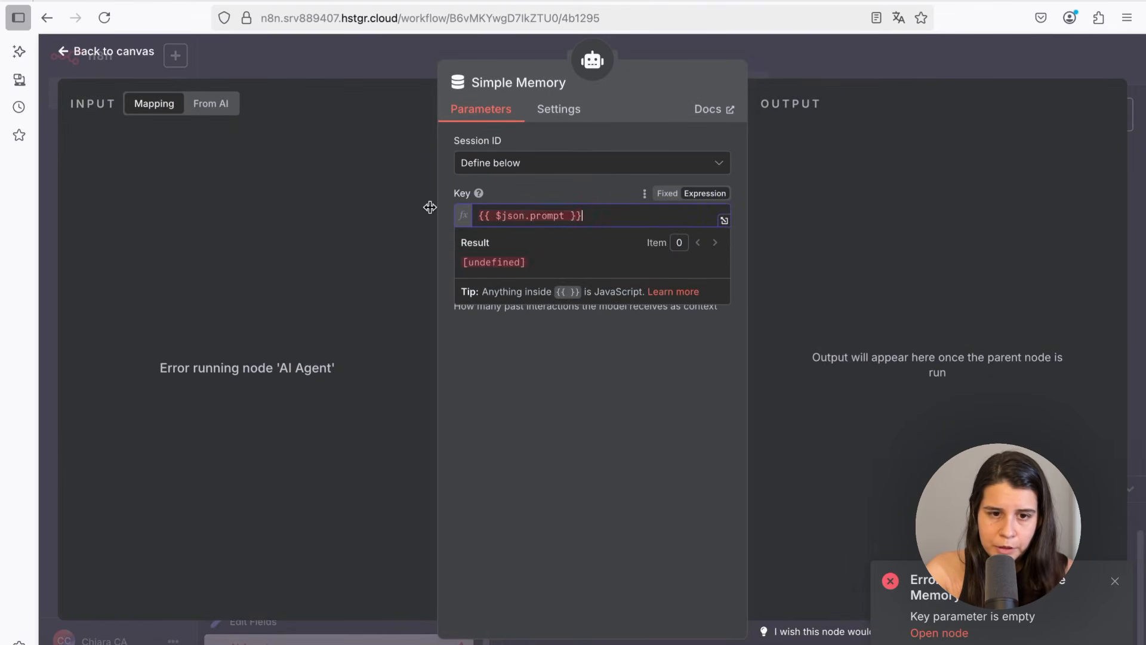
{"action": "key", "text": "Escape"}
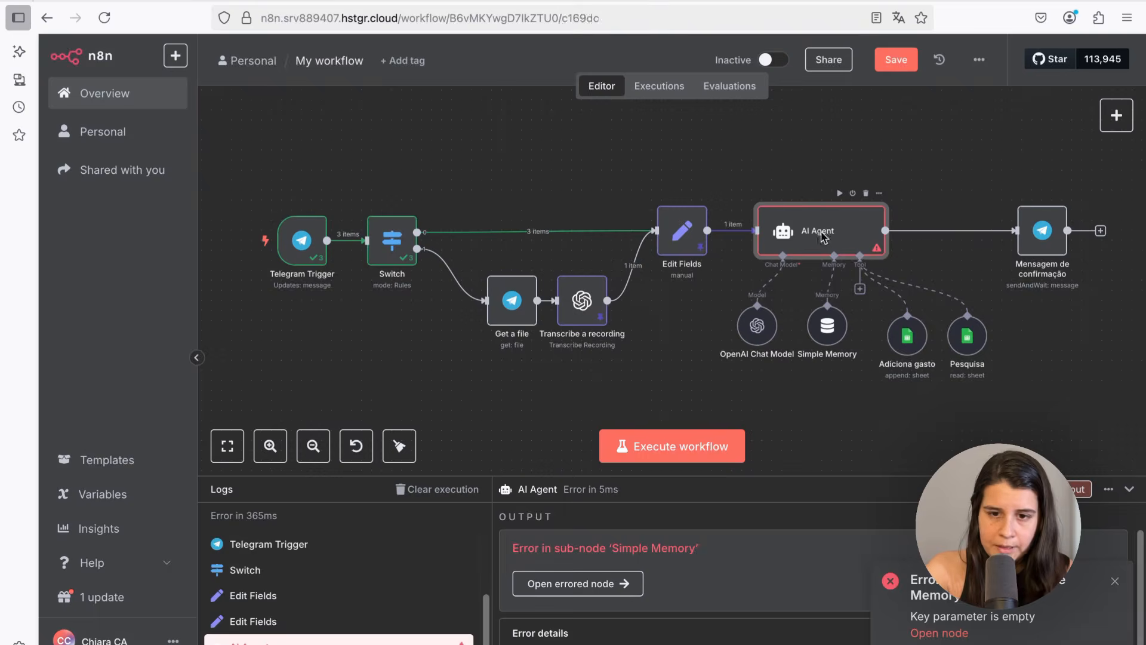
{"action": "double_click", "coordinate": [822, 237]}
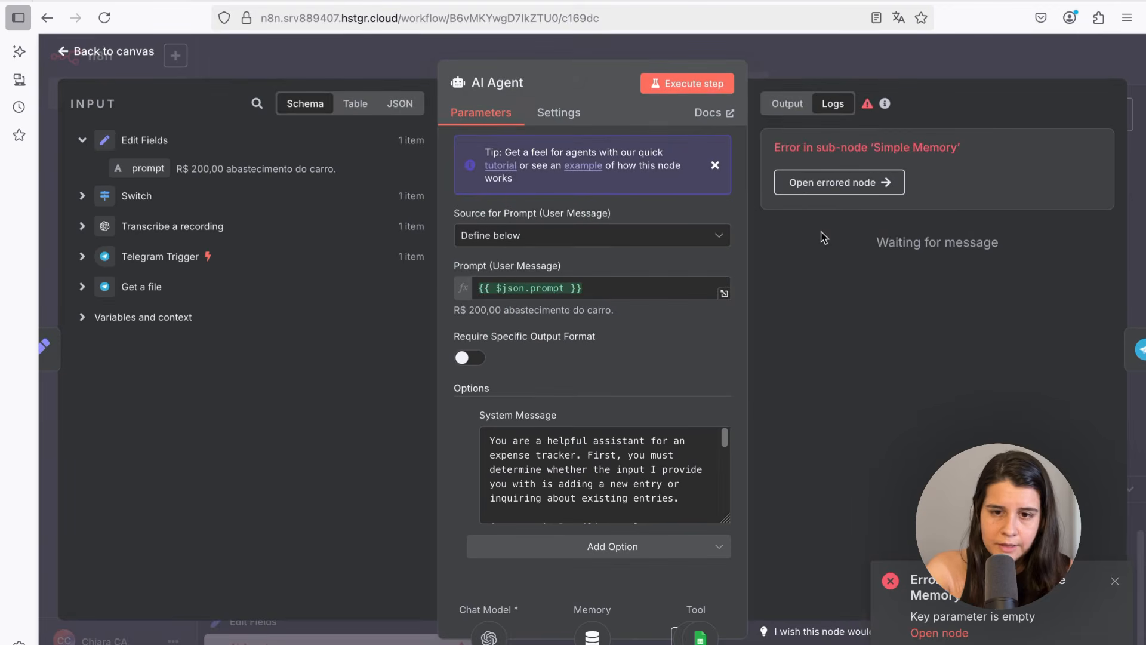
{"action": "left_click", "coordinate": [694, 86]}
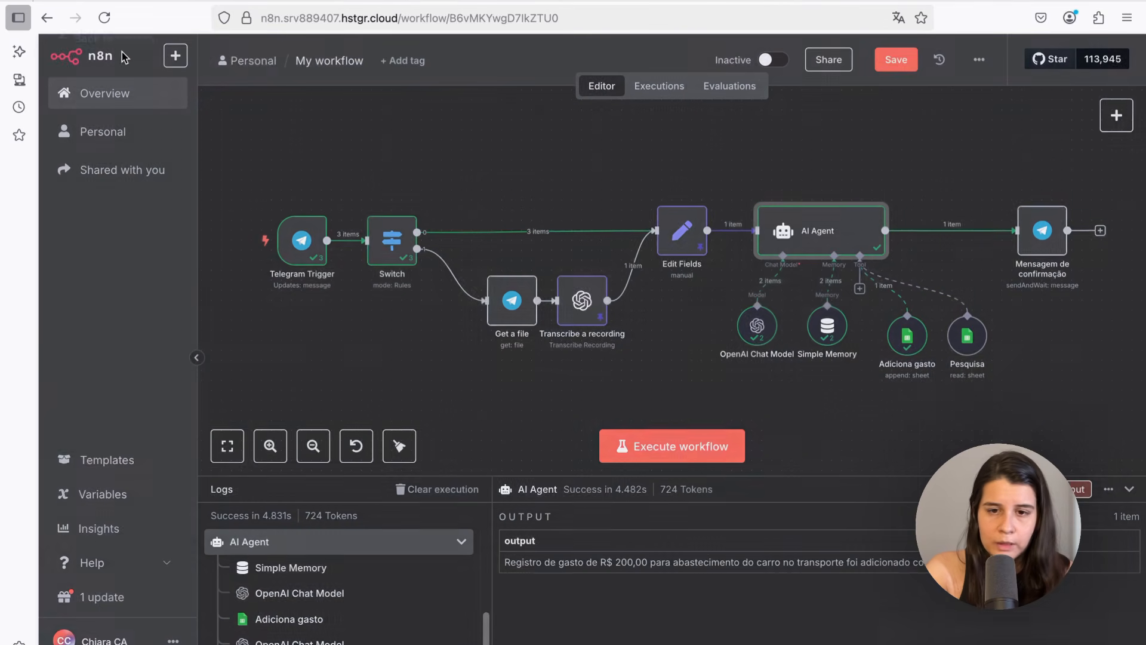
Save the workflow, activate it, and acknowledge the activation notice
{"action": "left_click", "coordinate": [124, 55]}
{"action": "left_click_drag", "start_coordinate": [565, 164], "coordinate": [536, 129]}
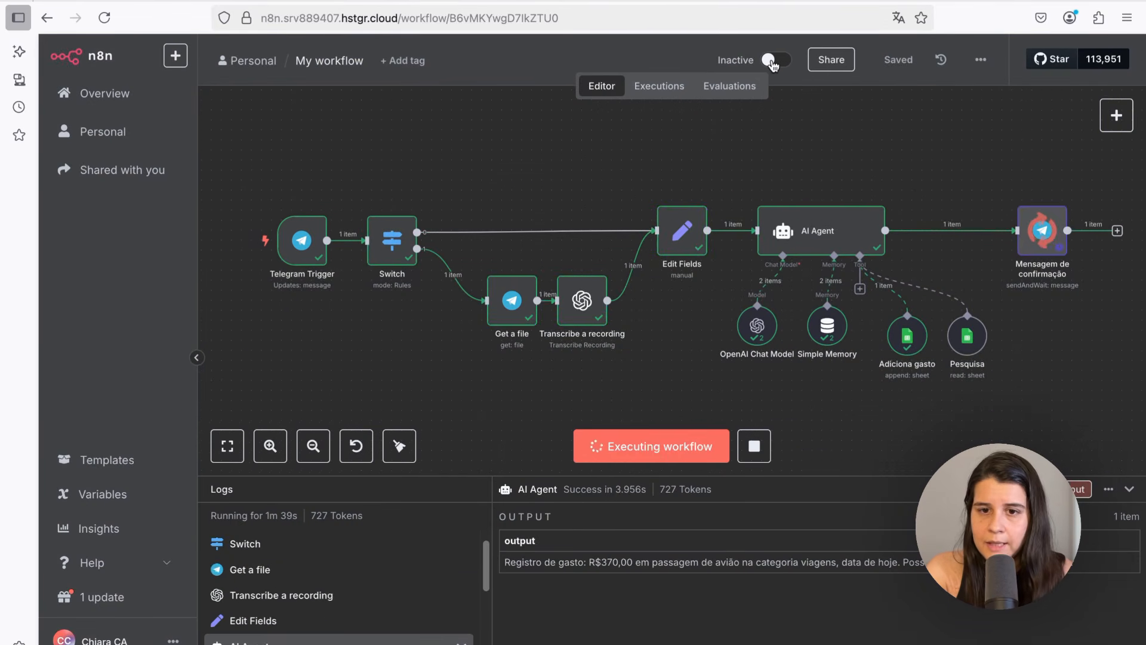
{"action": "left_click", "coordinate": [775, 60]}
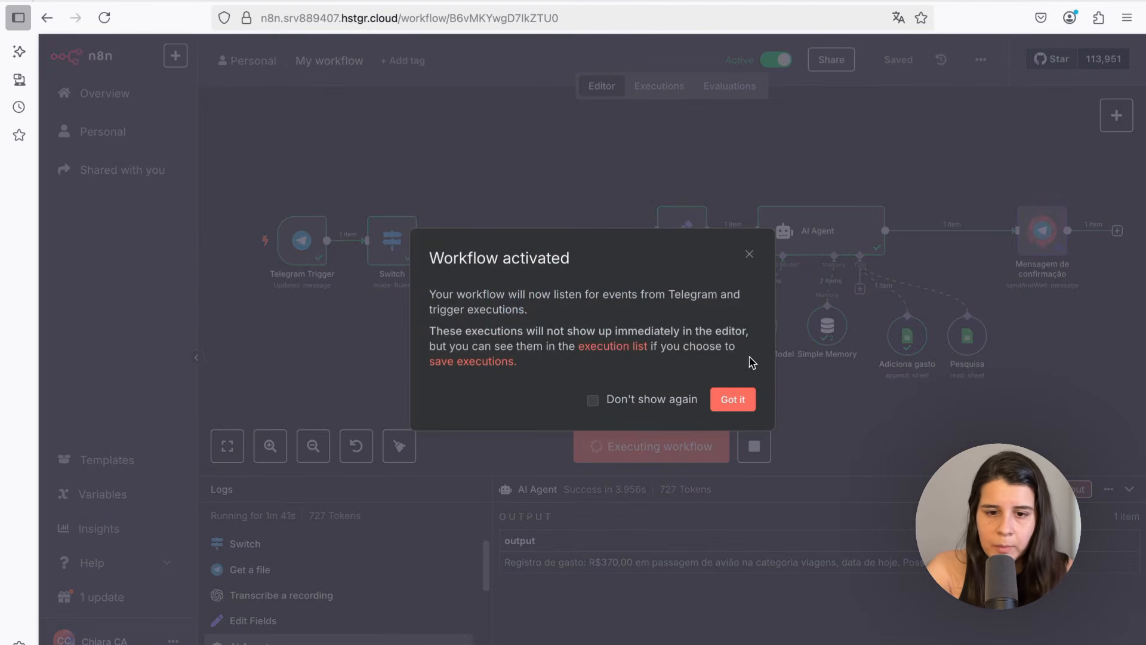
{"action": "left_click", "coordinate": [736, 399]}
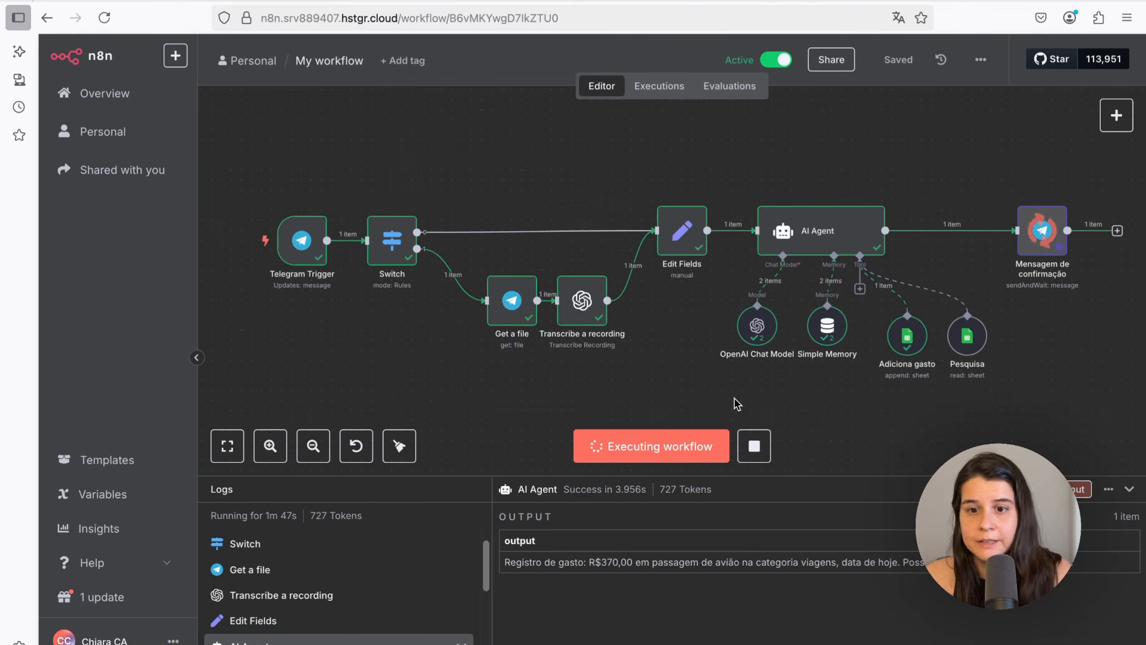